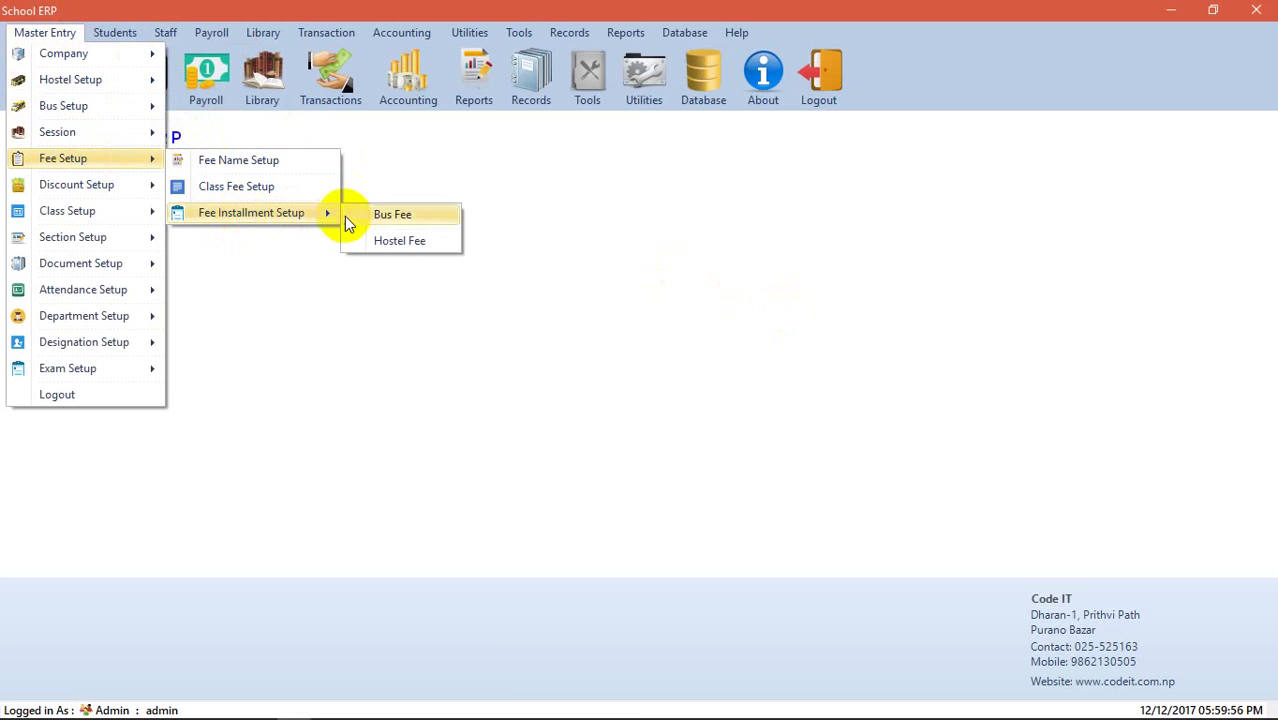
- Bring up the list of student functions on the dashboard
{"action": "mouse_move", "coordinate": [108, 193]}
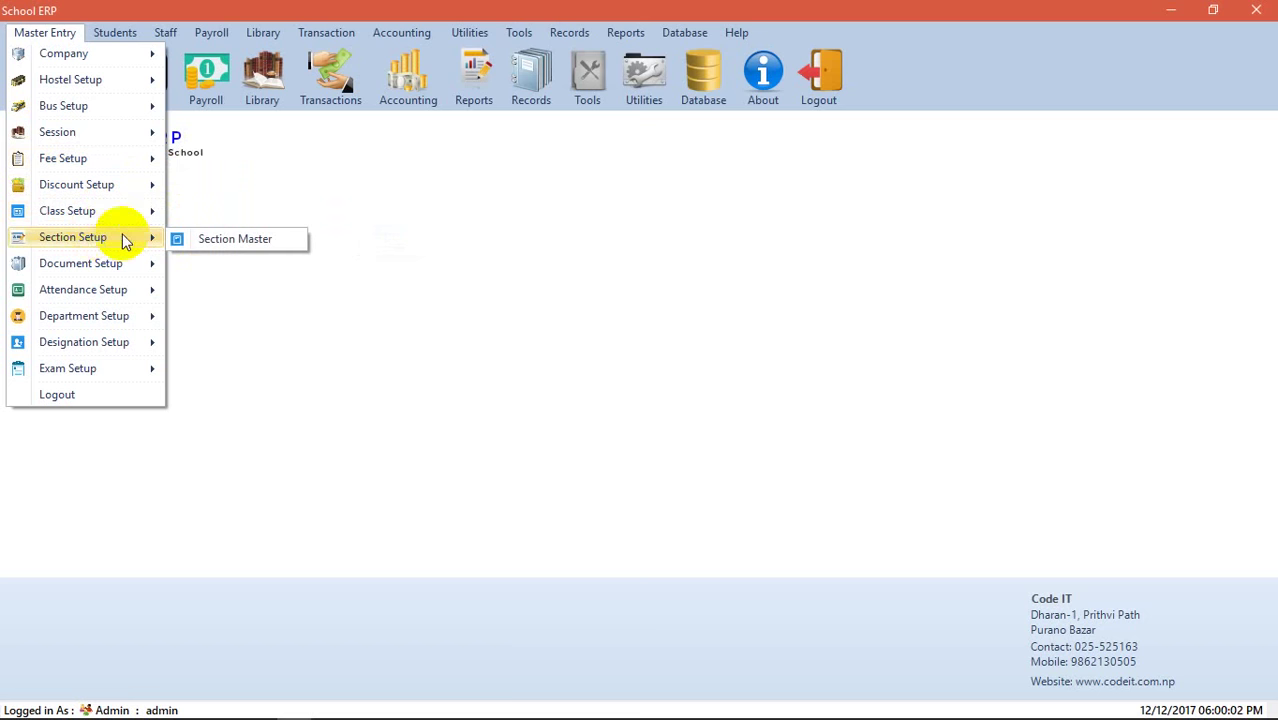
{"action": "mouse_move", "coordinate": [100, 263]}
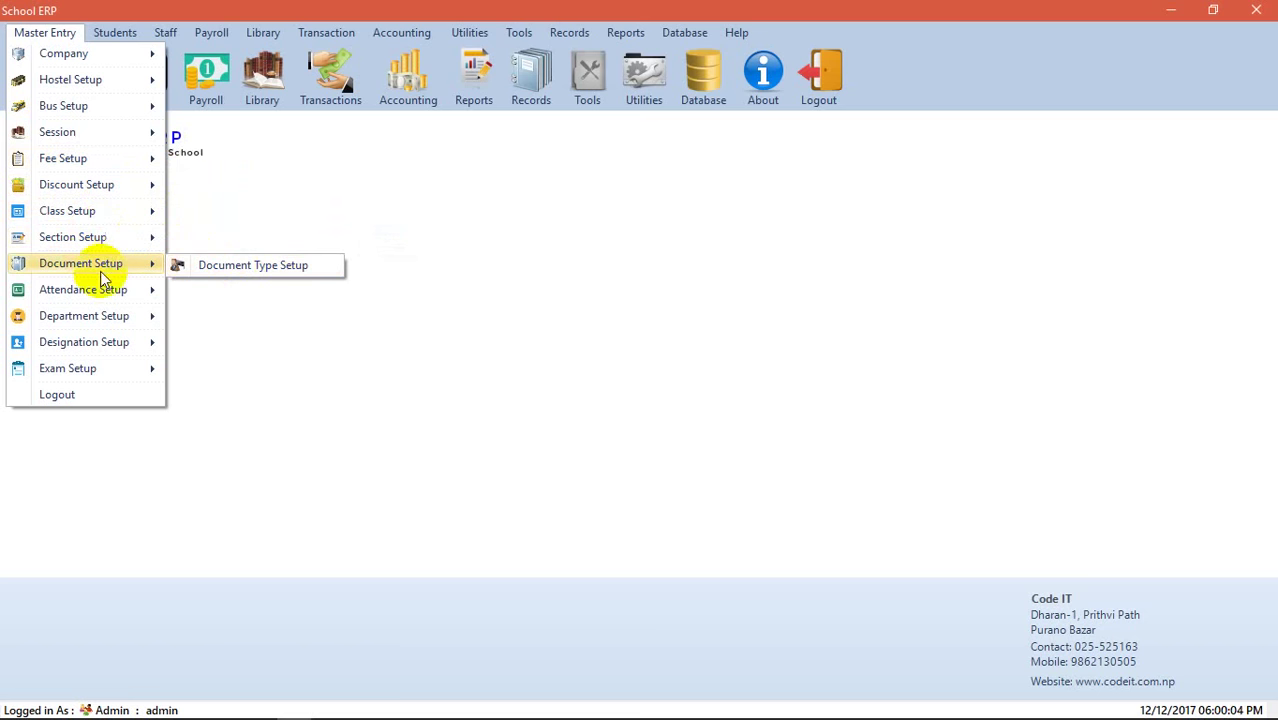
{"action": "mouse_move", "coordinate": [100, 287]}
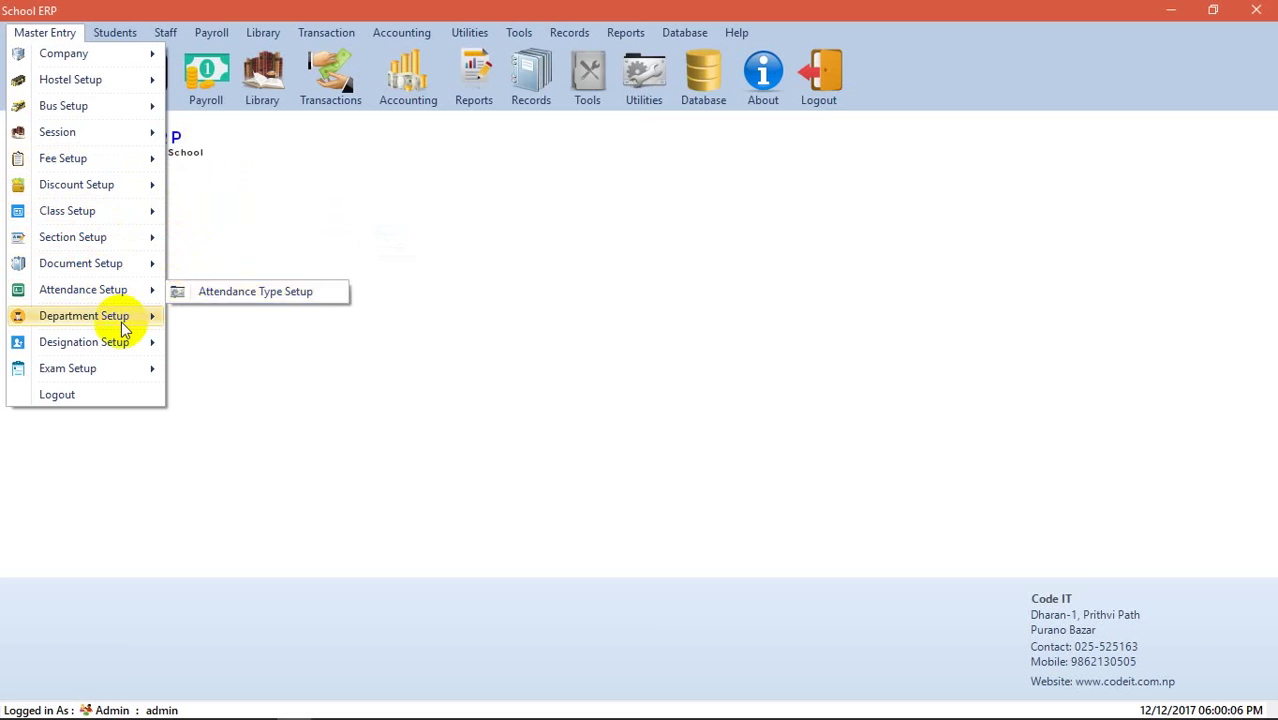
{"action": "mouse_move", "coordinate": [125, 316]}
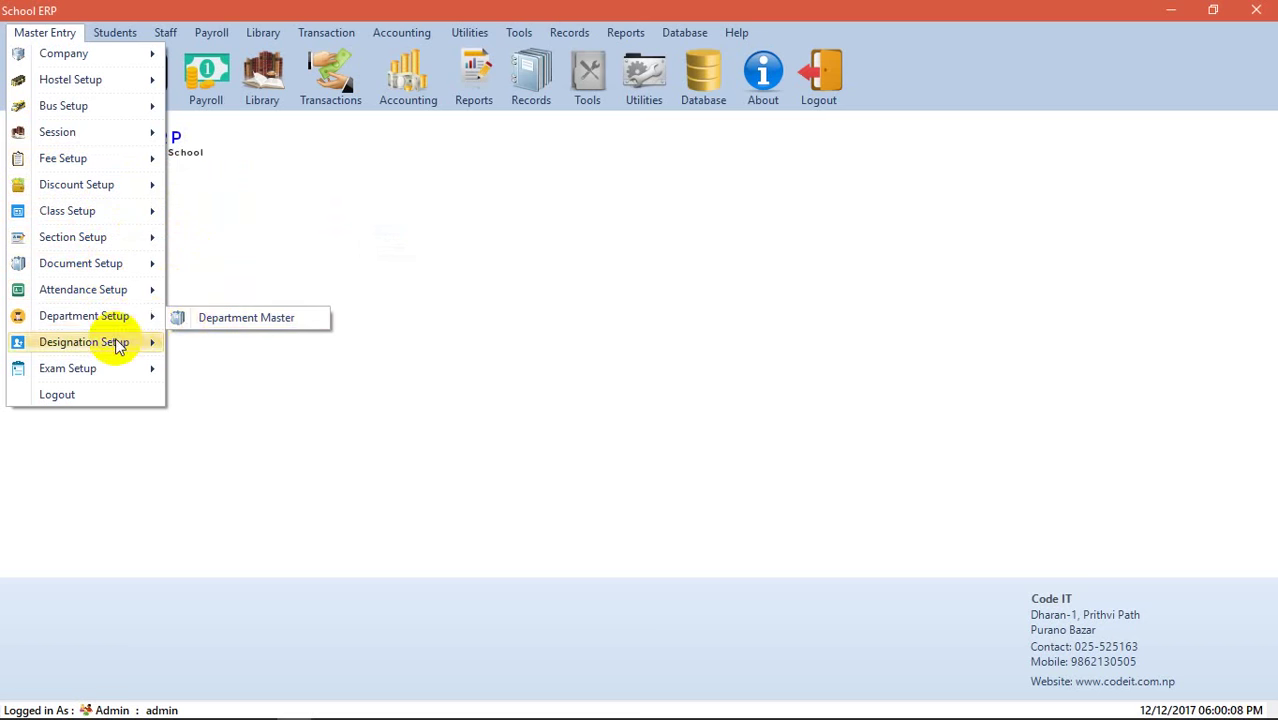
{"action": "mouse_move", "coordinate": [93, 368]}
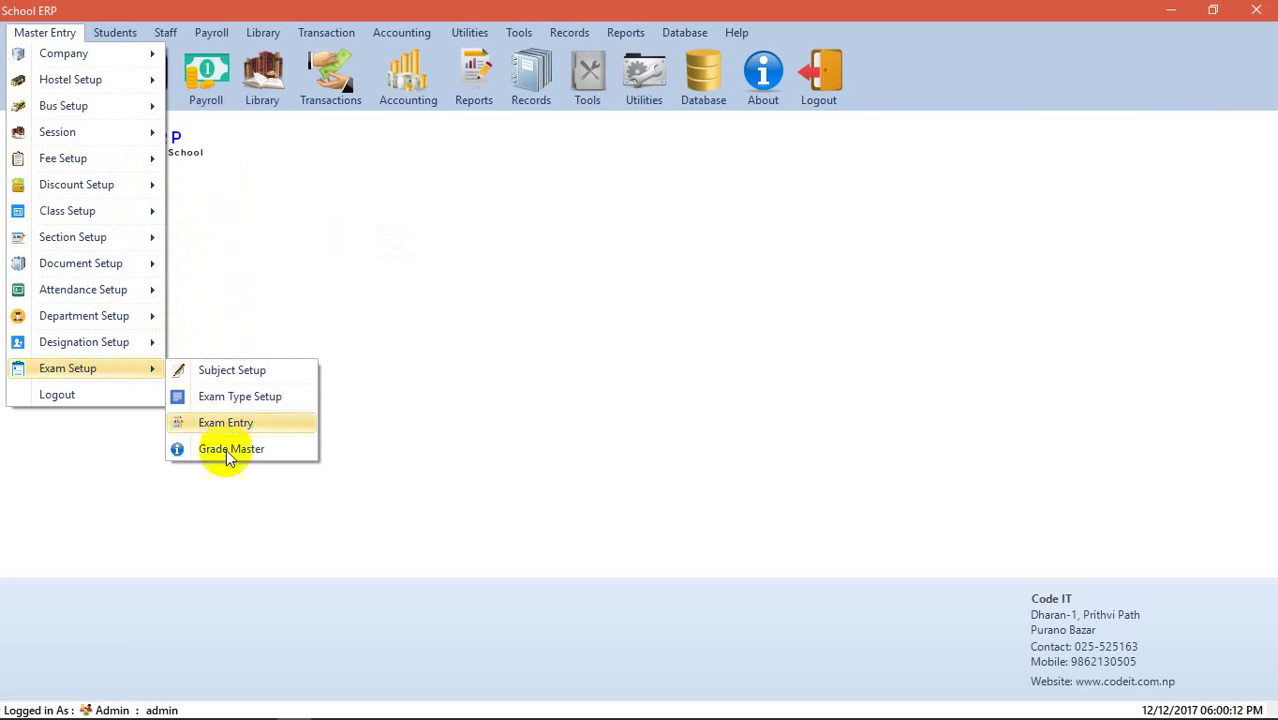
{"action": "left_click", "coordinate": [118, 34]}
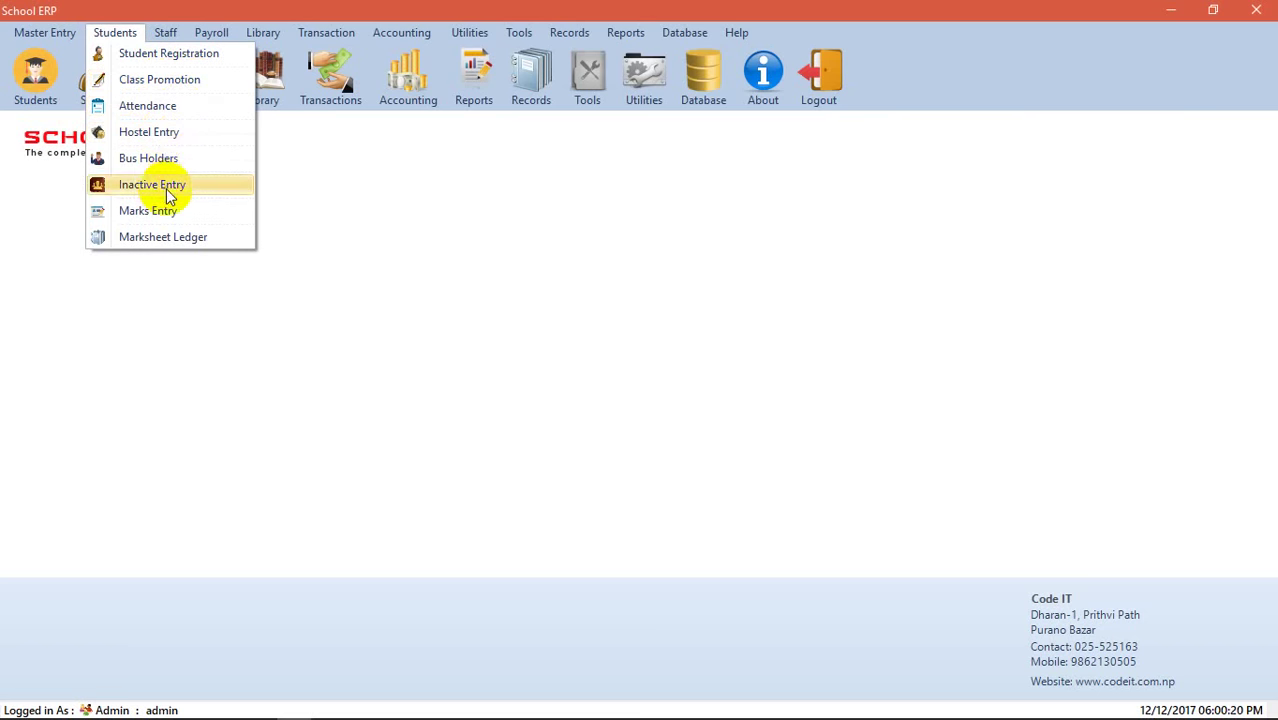
- Review the school type settings, checking the Private School entry
{"action": "mouse_move", "coordinate": [165, 32]}
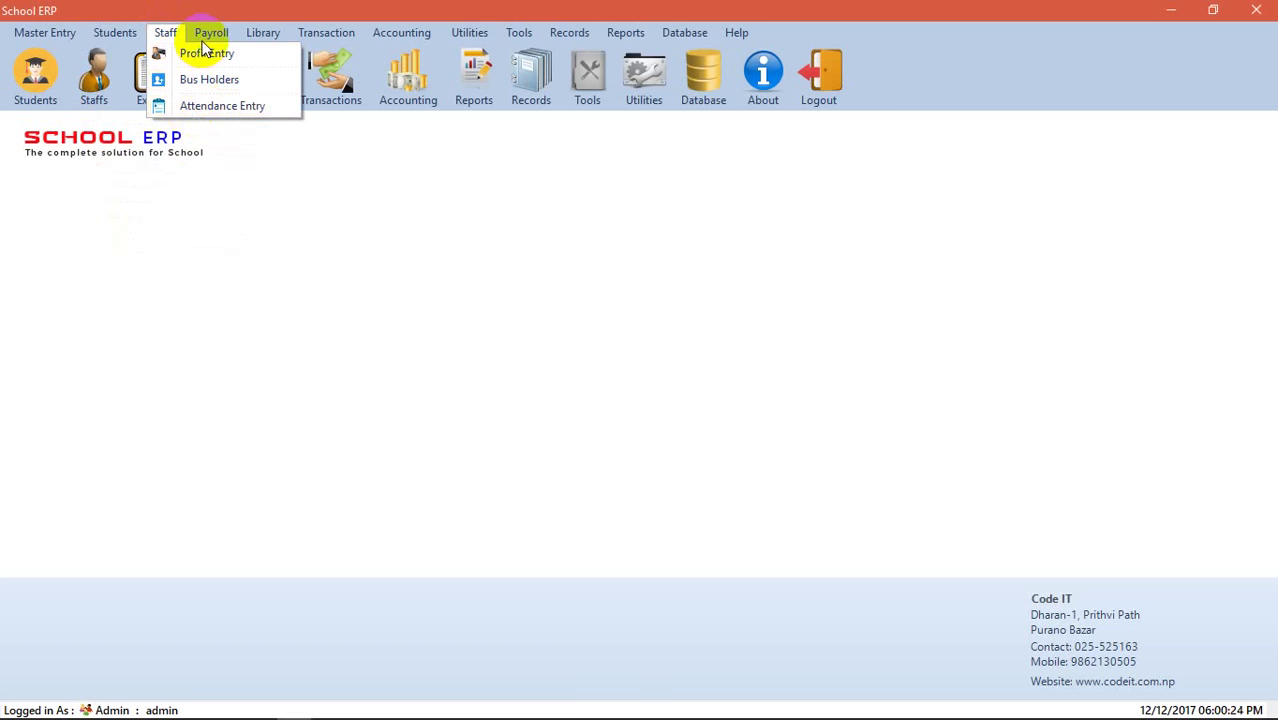
{"action": "mouse_move", "coordinate": [205, 40]}
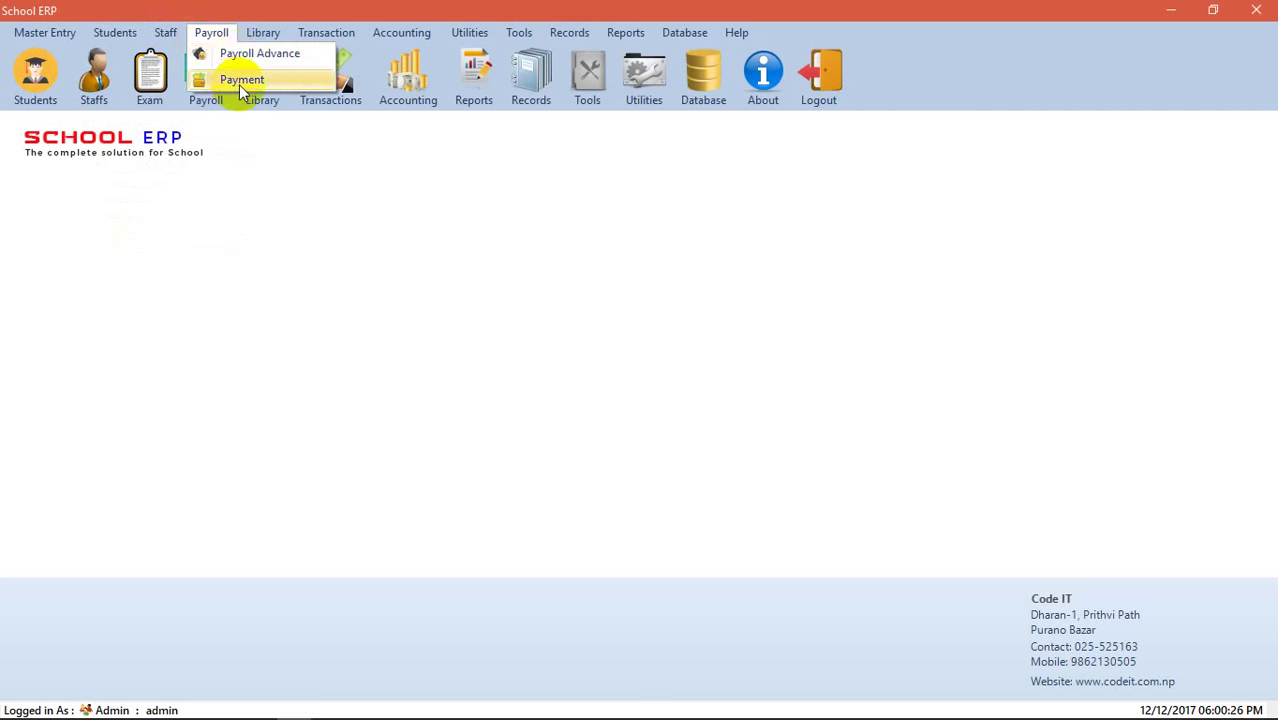
{"action": "mouse_move", "coordinate": [258, 38]}
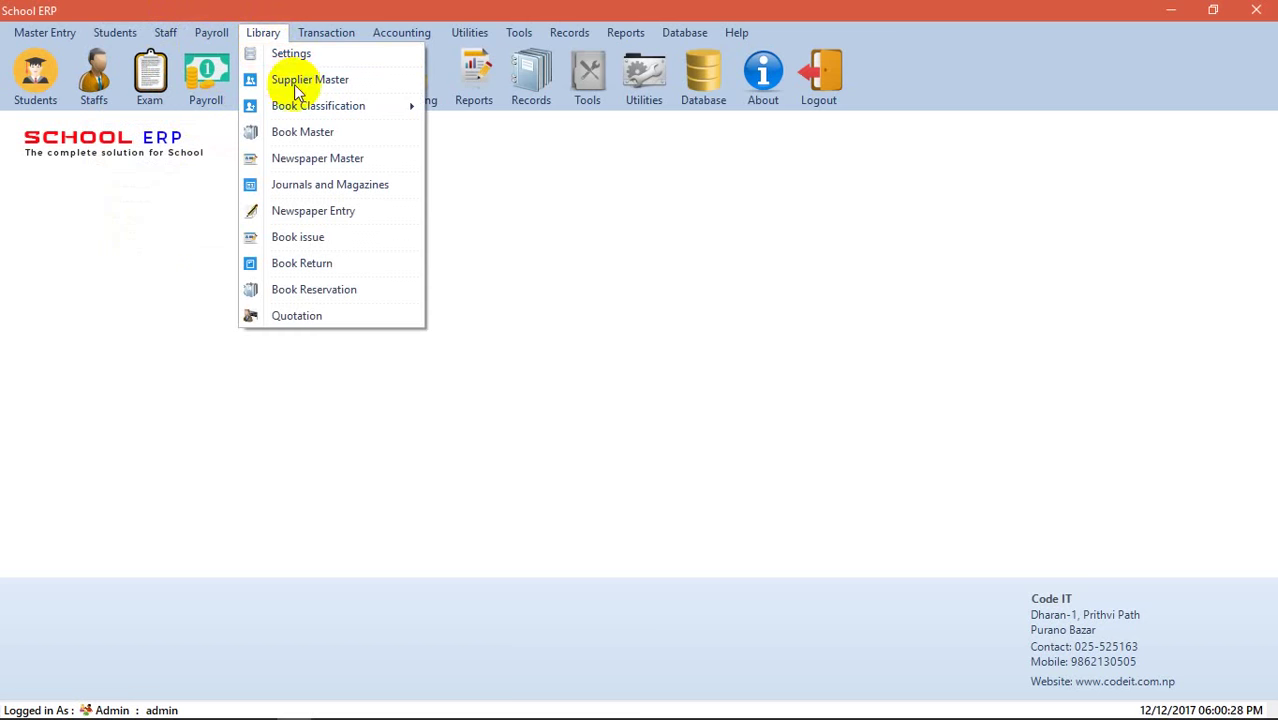
{"action": "mouse_move", "coordinate": [322, 105]}
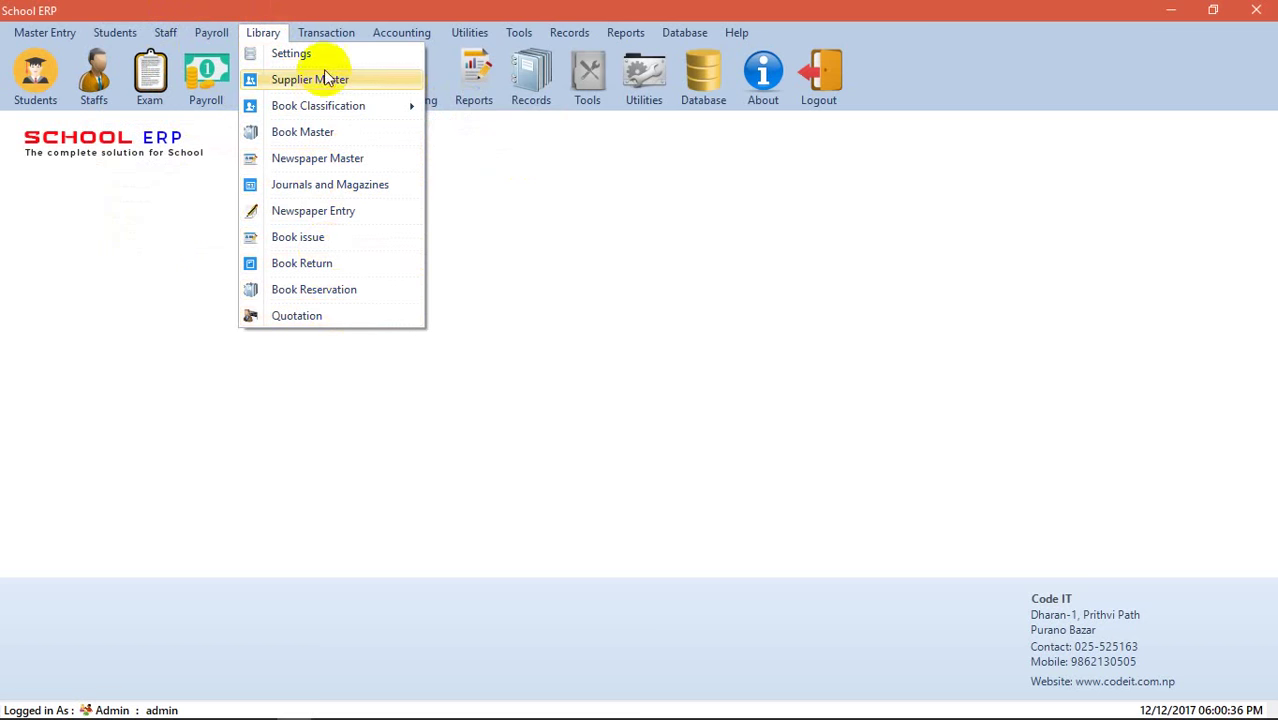
{"action": "mouse_move", "coordinate": [322, 34]}
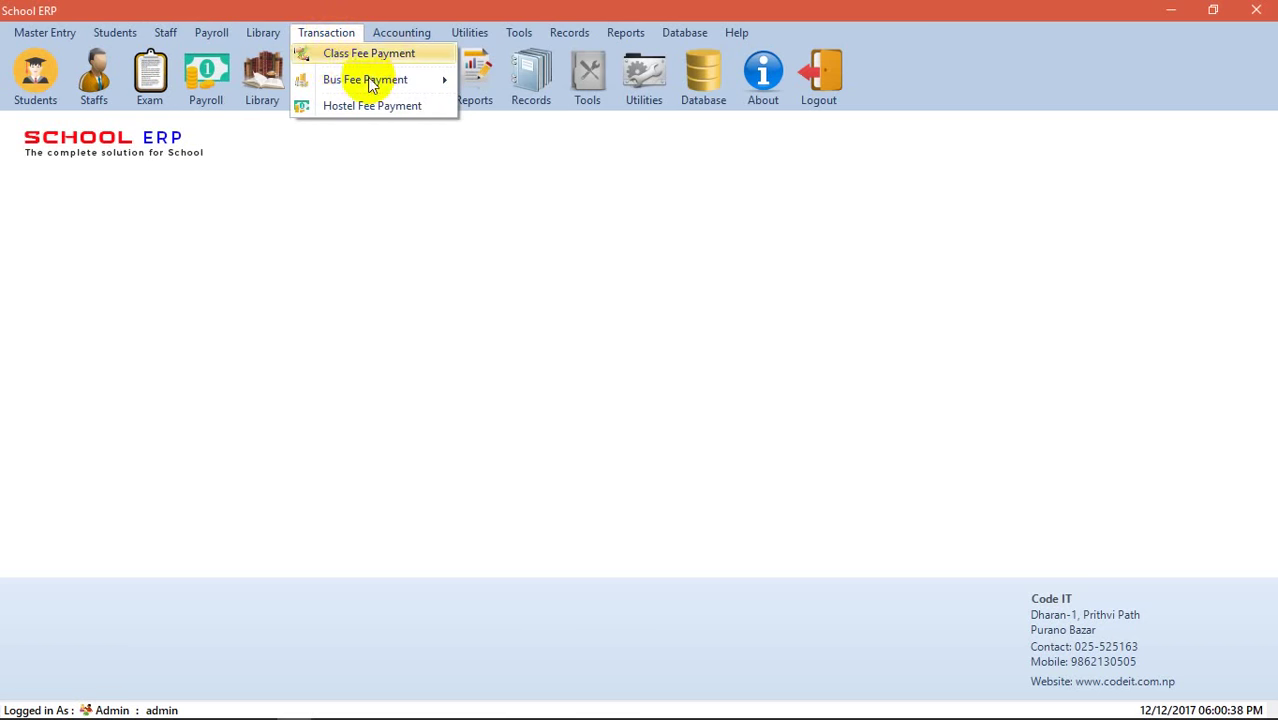
{"action": "mouse_move", "coordinate": [353, 86]}
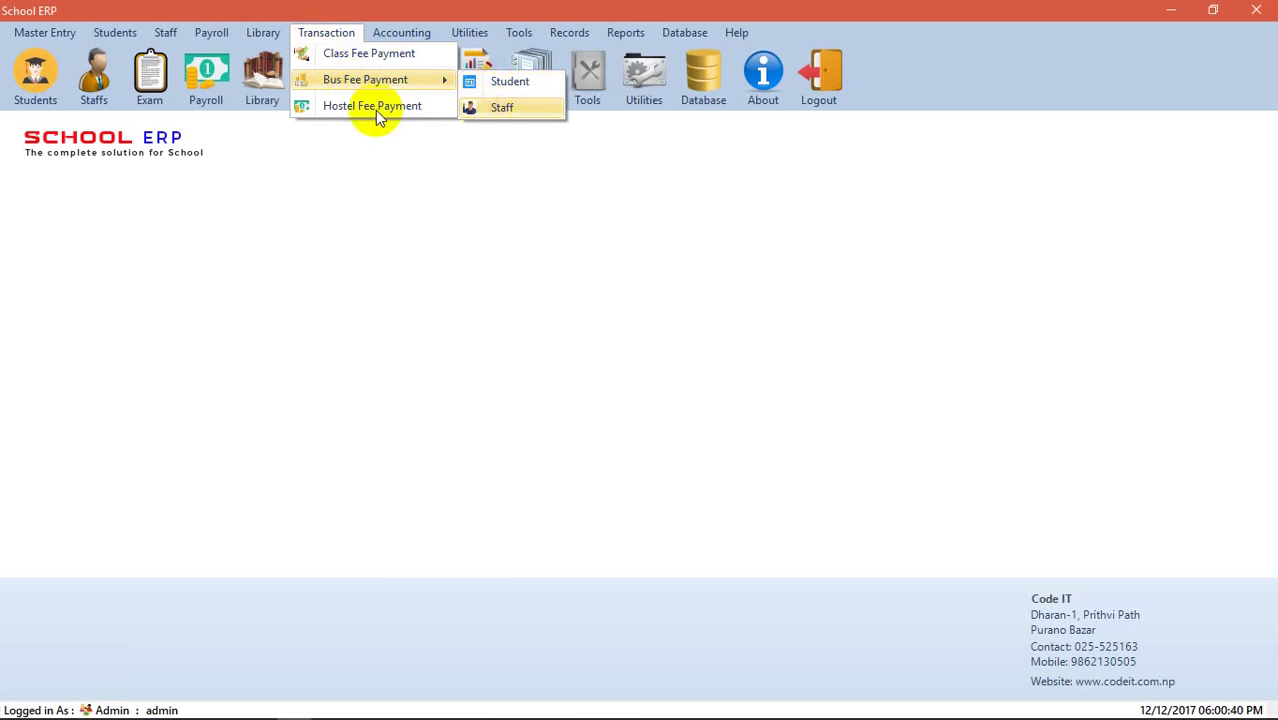
{"action": "mouse_move", "coordinate": [396, 32]}
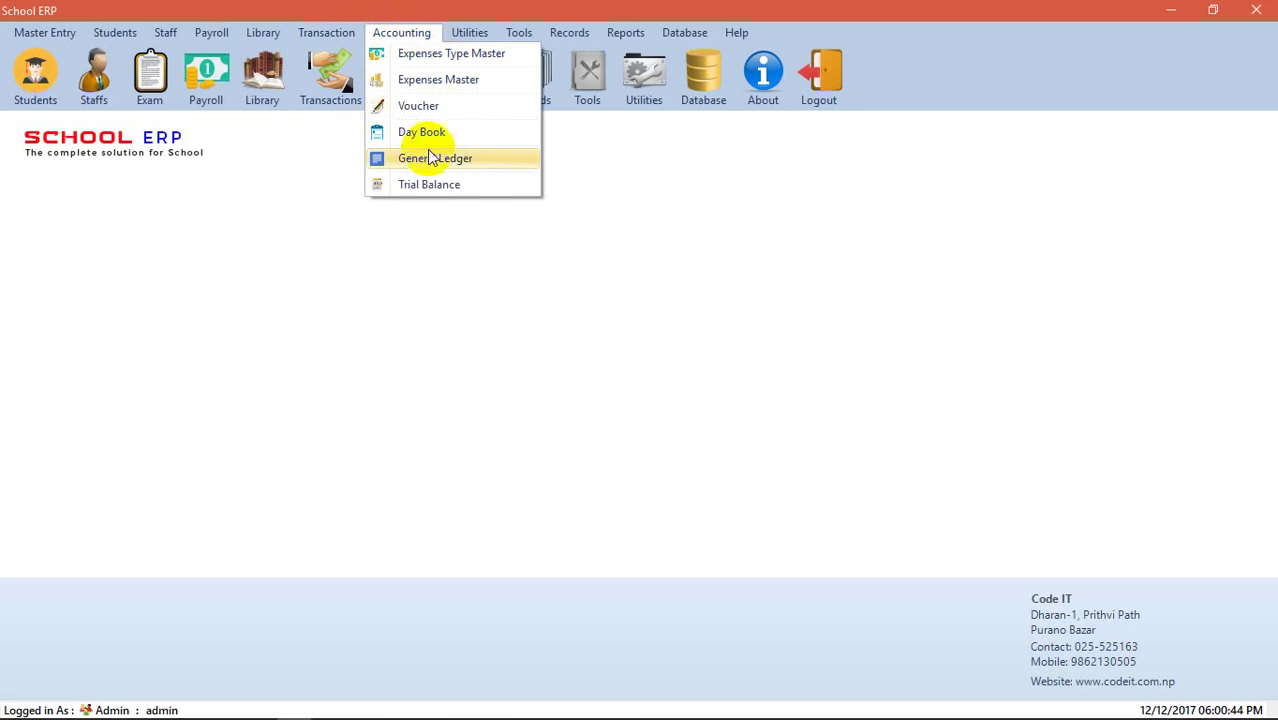
{"action": "mouse_move", "coordinate": [460, 34]}
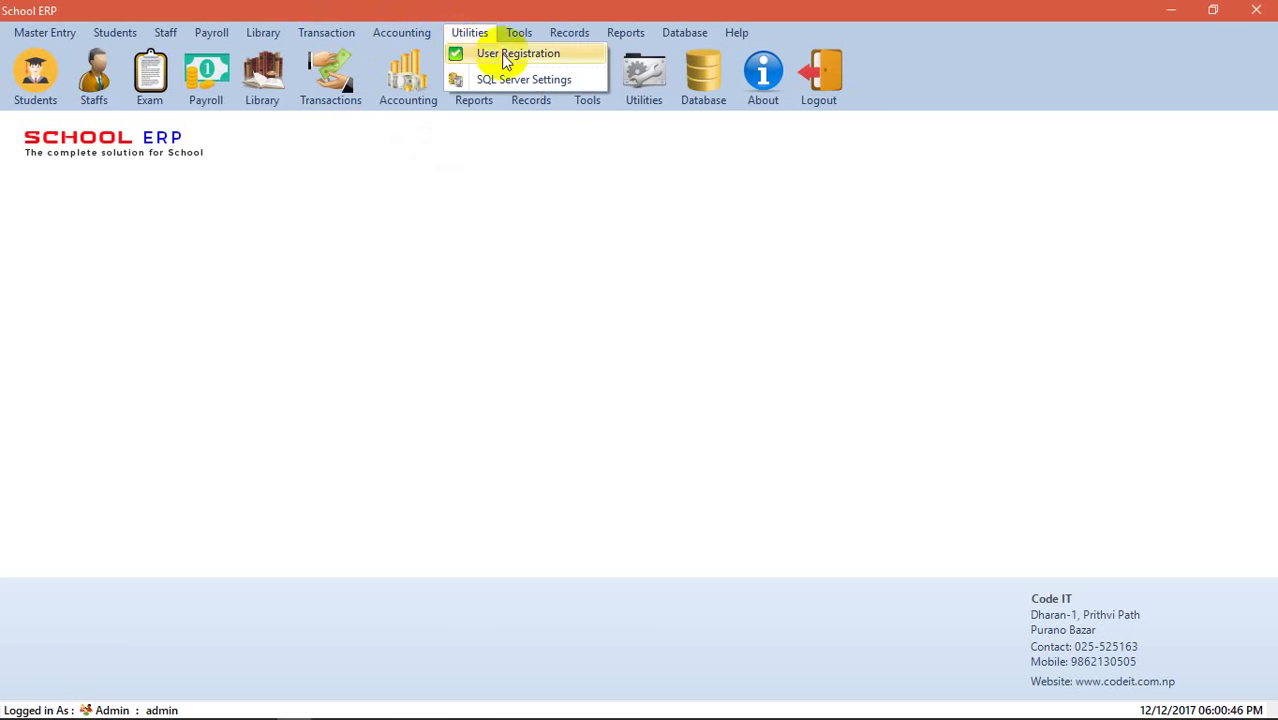
{"action": "mouse_move", "coordinate": [516, 36]}
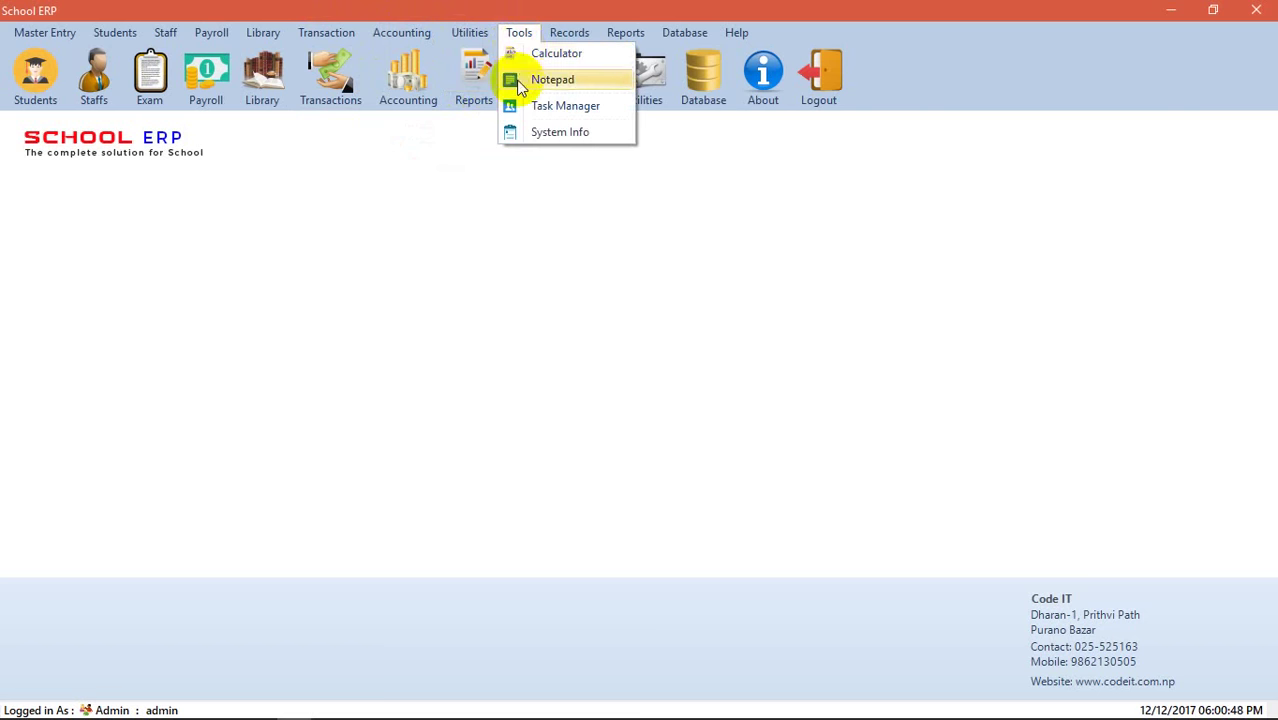
{"action": "mouse_move", "coordinate": [565, 34]}
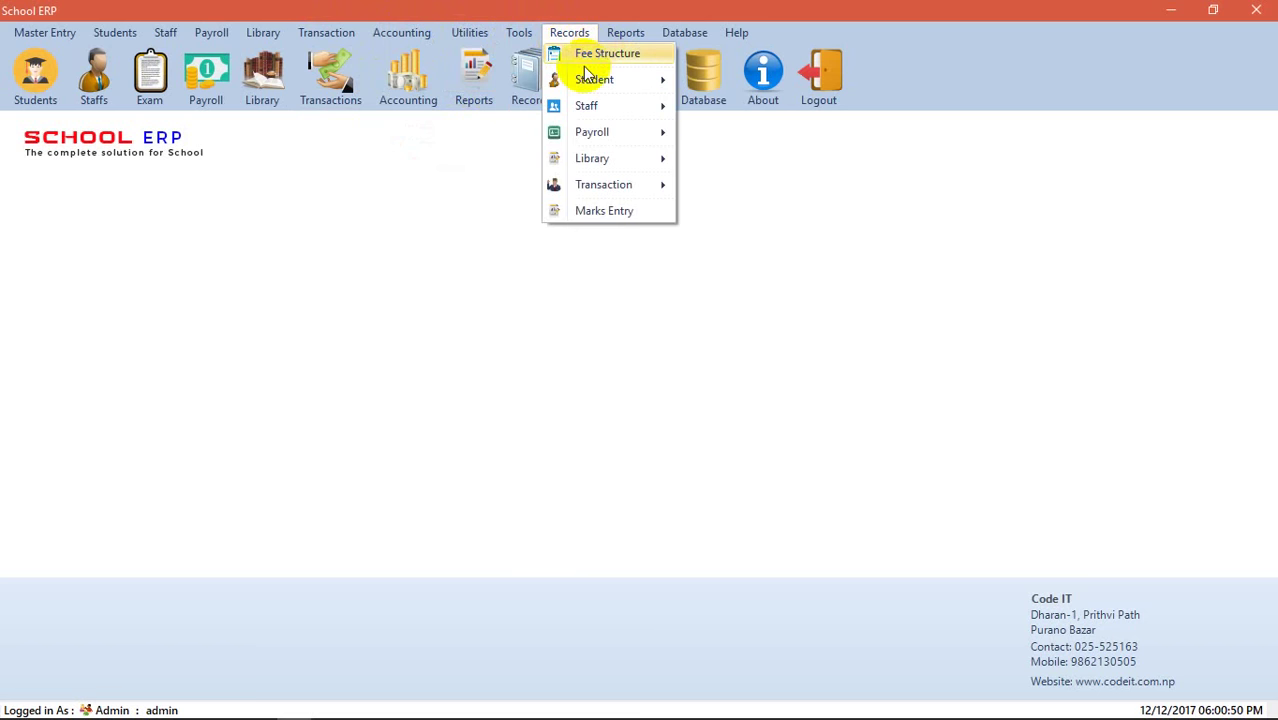
{"action": "mouse_move", "coordinate": [581, 79]}
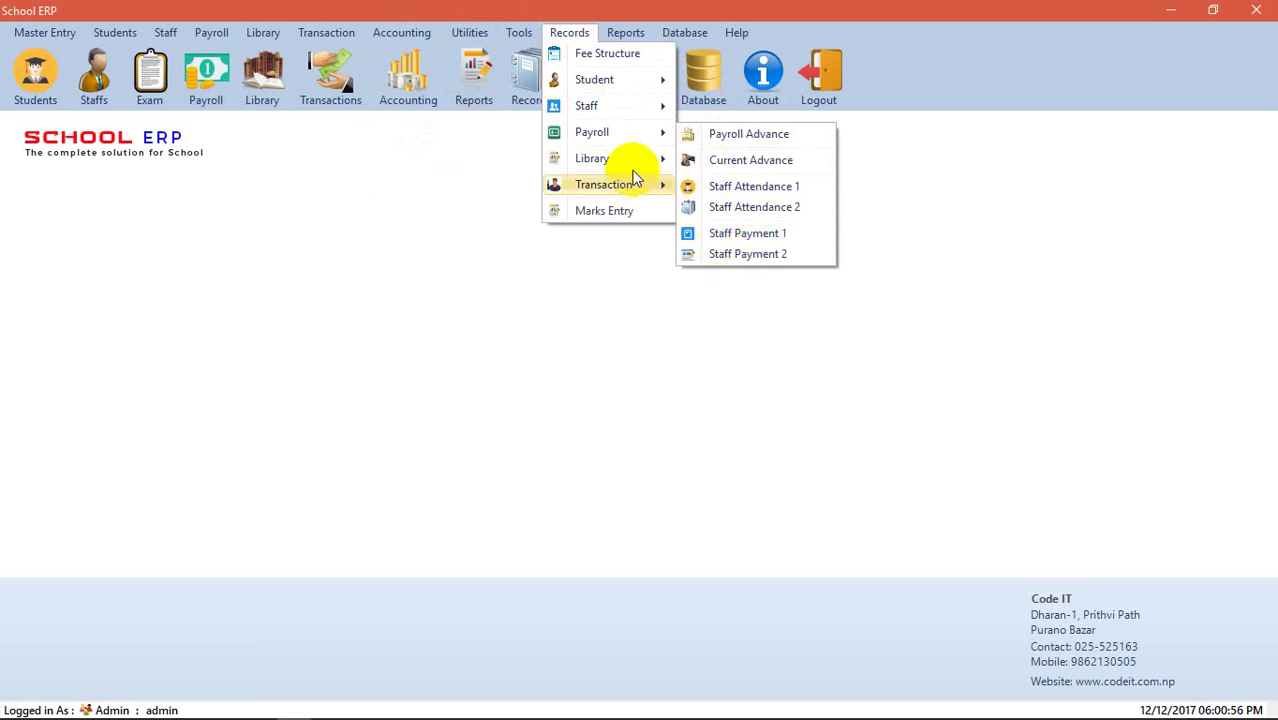
{"action": "mouse_move", "coordinate": [628, 158]}
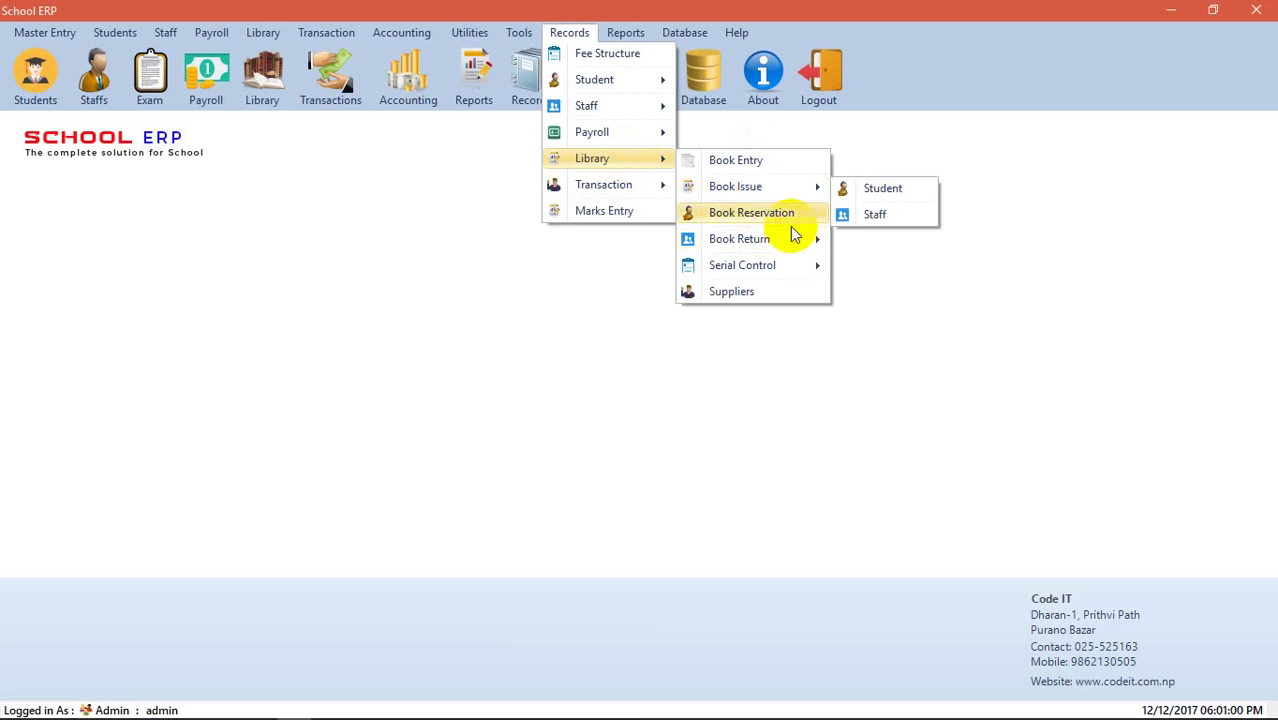
{"action": "mouse_move", "coordinate": [777, 270]}
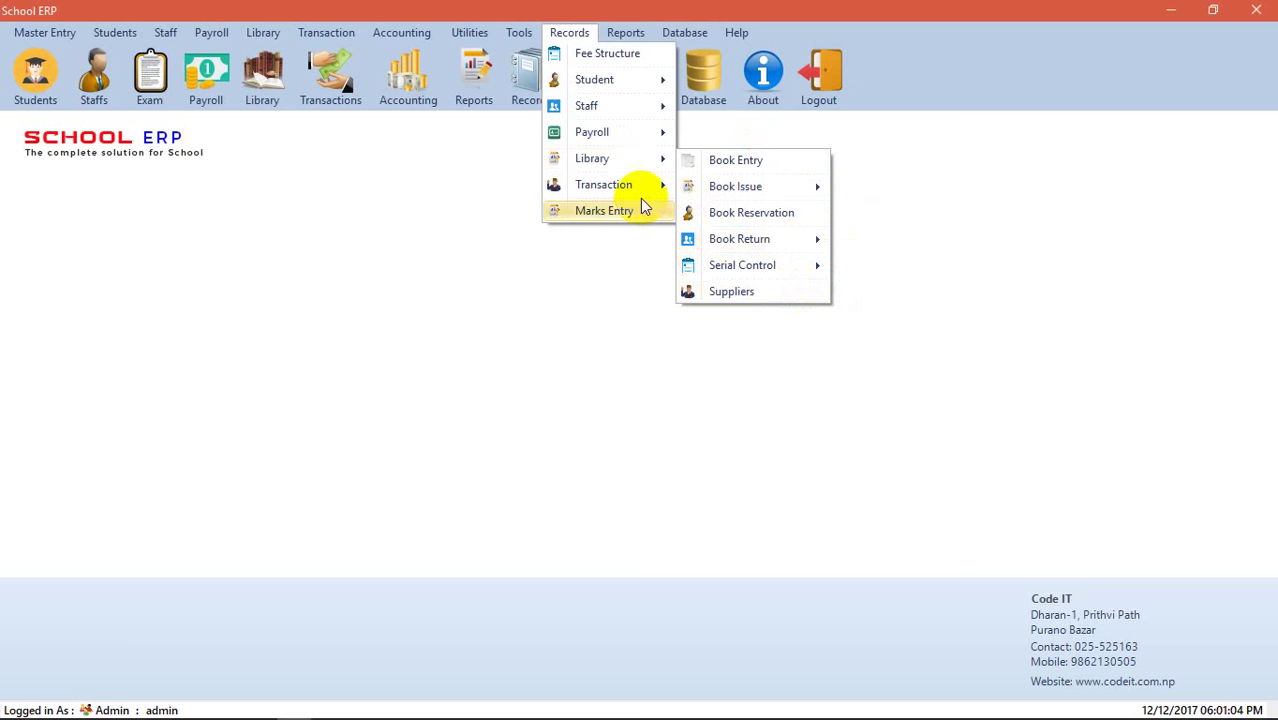
{"action": "mouse_move", "coordinate": [642, 184]}
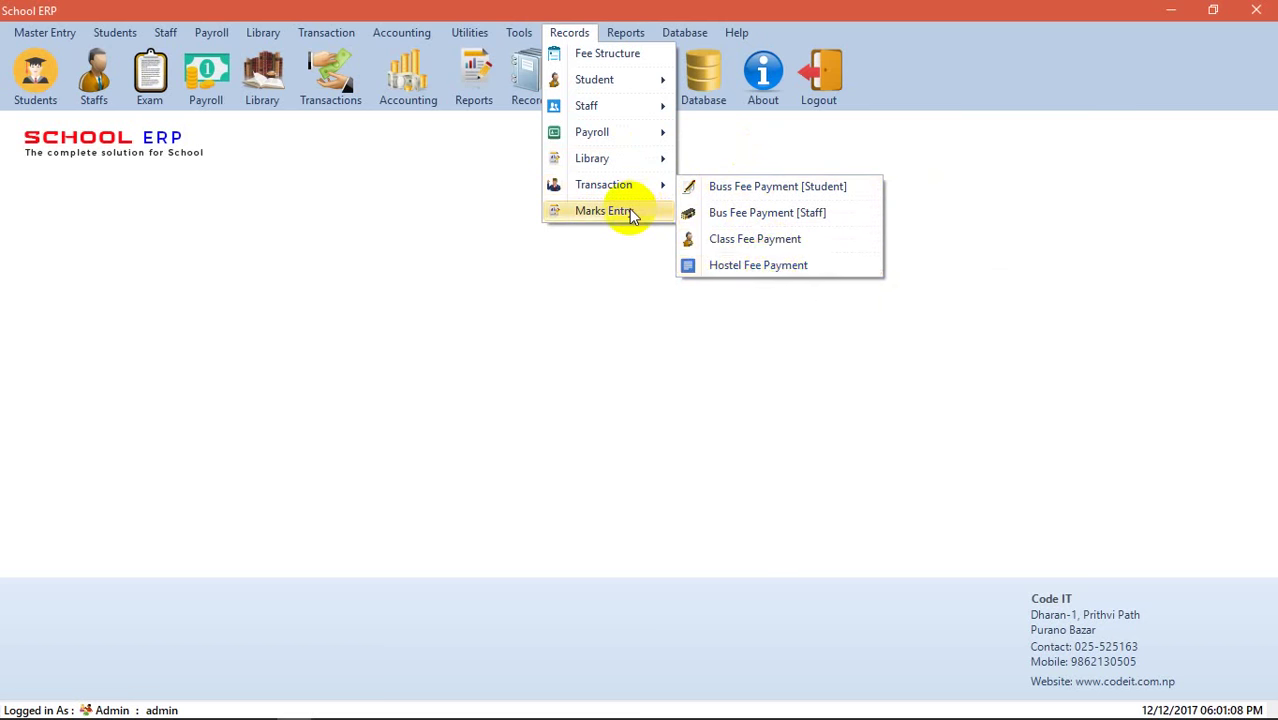
{"action": "mouse_move", "coordinate": [625, 33]}
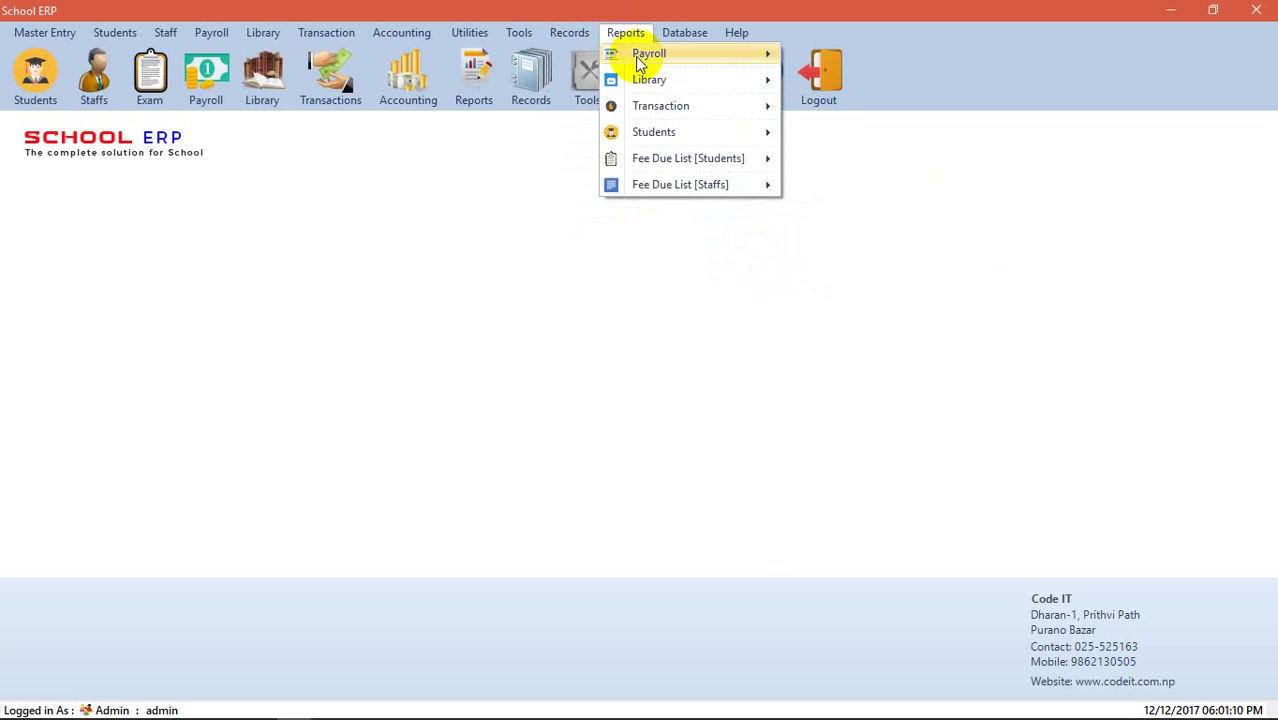
{"action": "mouse_move", "coordinate": [636, 56]}
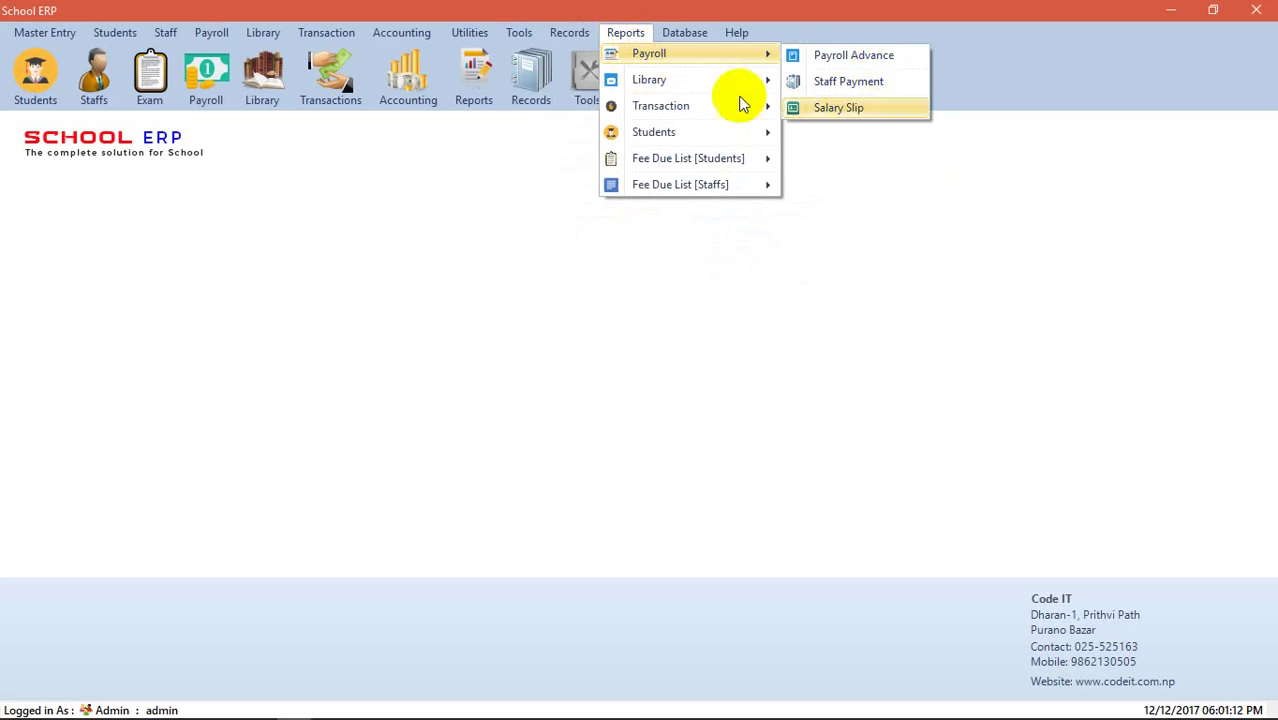
{"action": "mouse_move", "coordinate": [727, 80]}
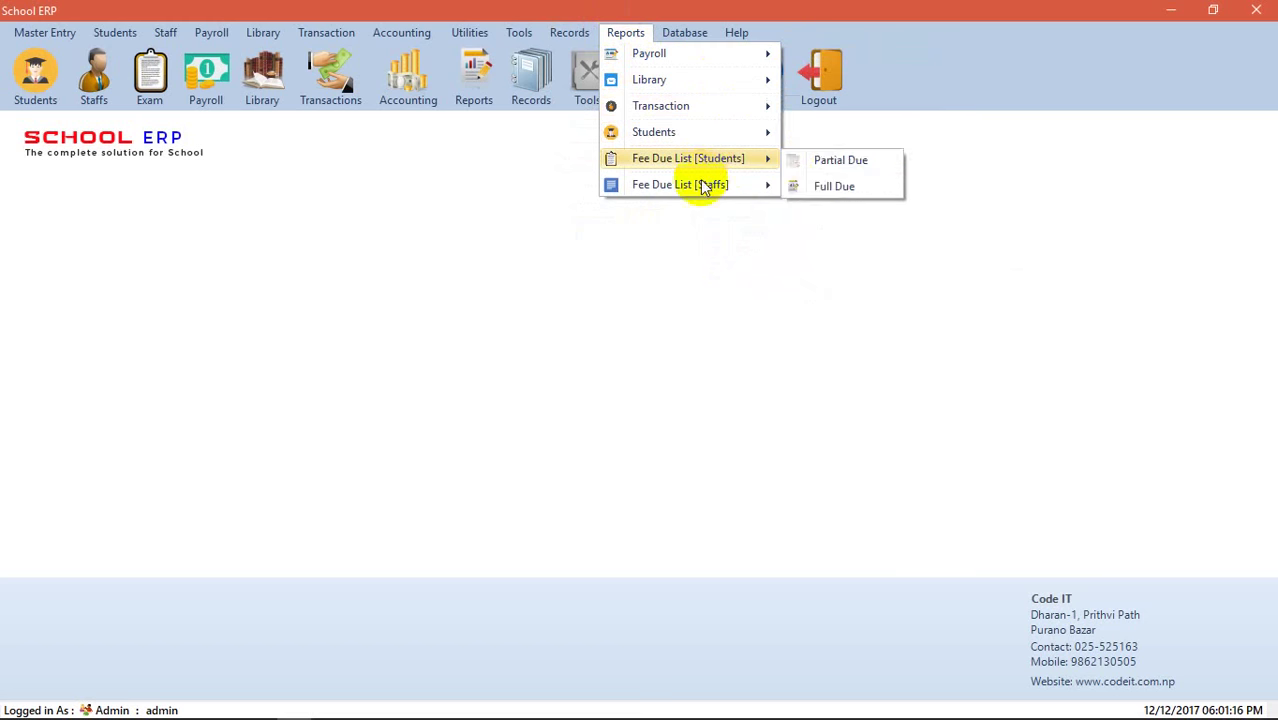
{"action": "mouse_move", "coordinate": [722, 36]}
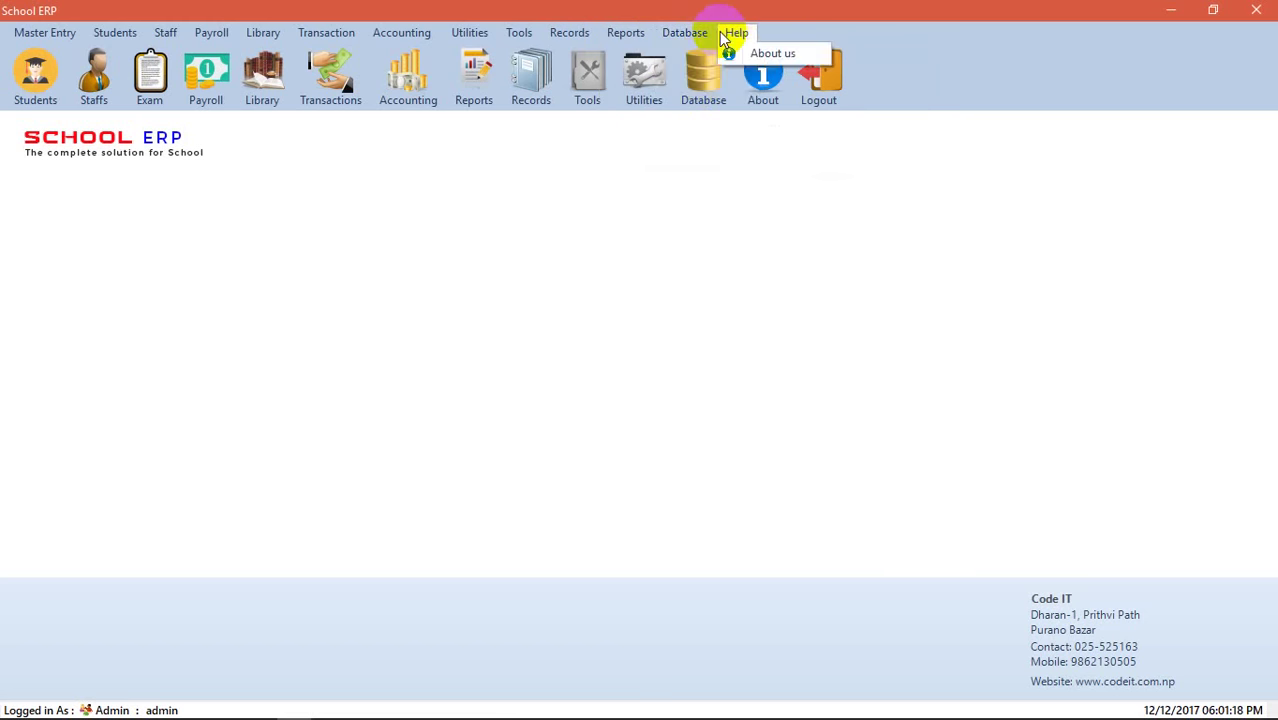
{"action": "mouse_move", "coordinate": [25, 36]}
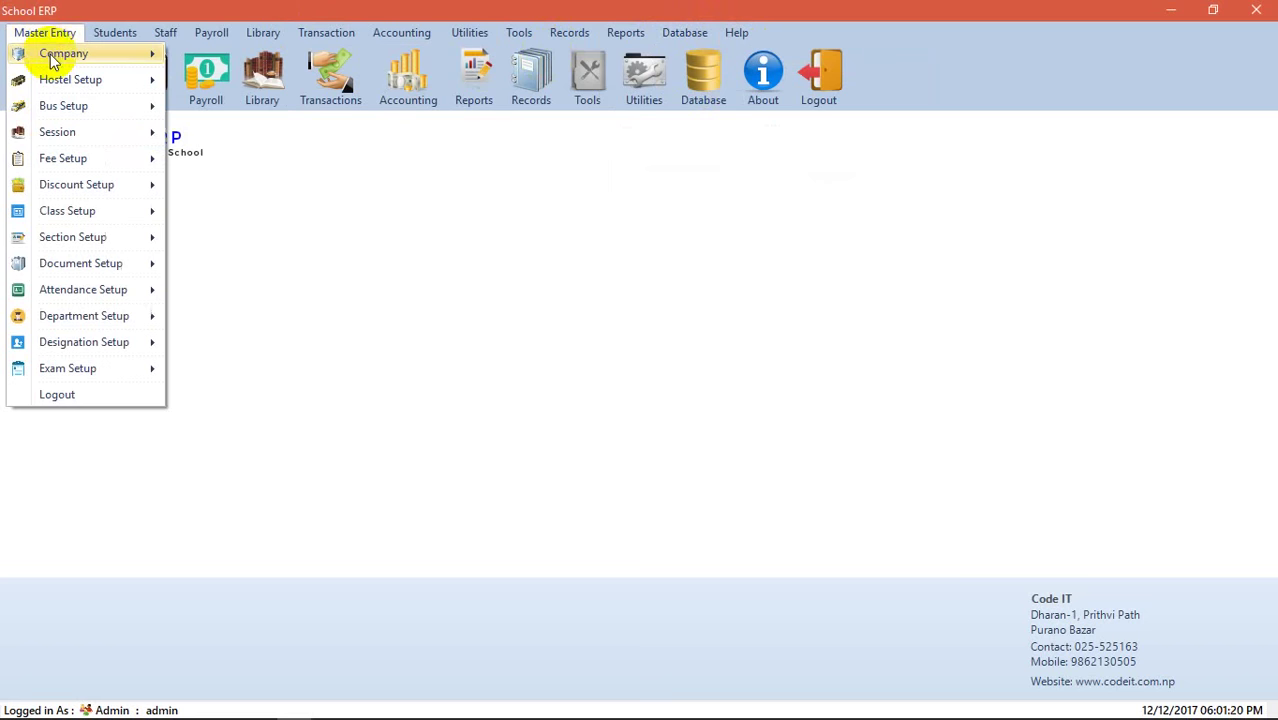
{"action": "mouse_move", "coordinate": [52, 55]}
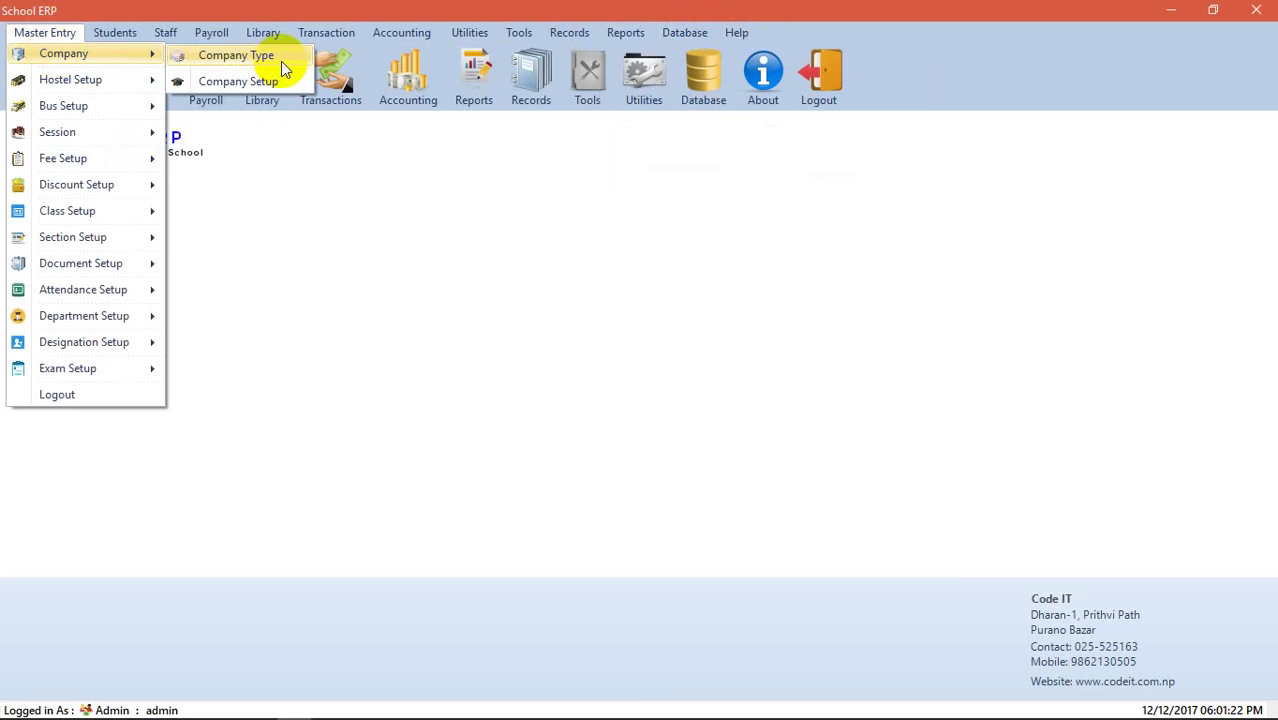
{"action": "left_click", "coordinate": [281, 61]}
{"action": "left_click", "coordinate": [546, 230]}
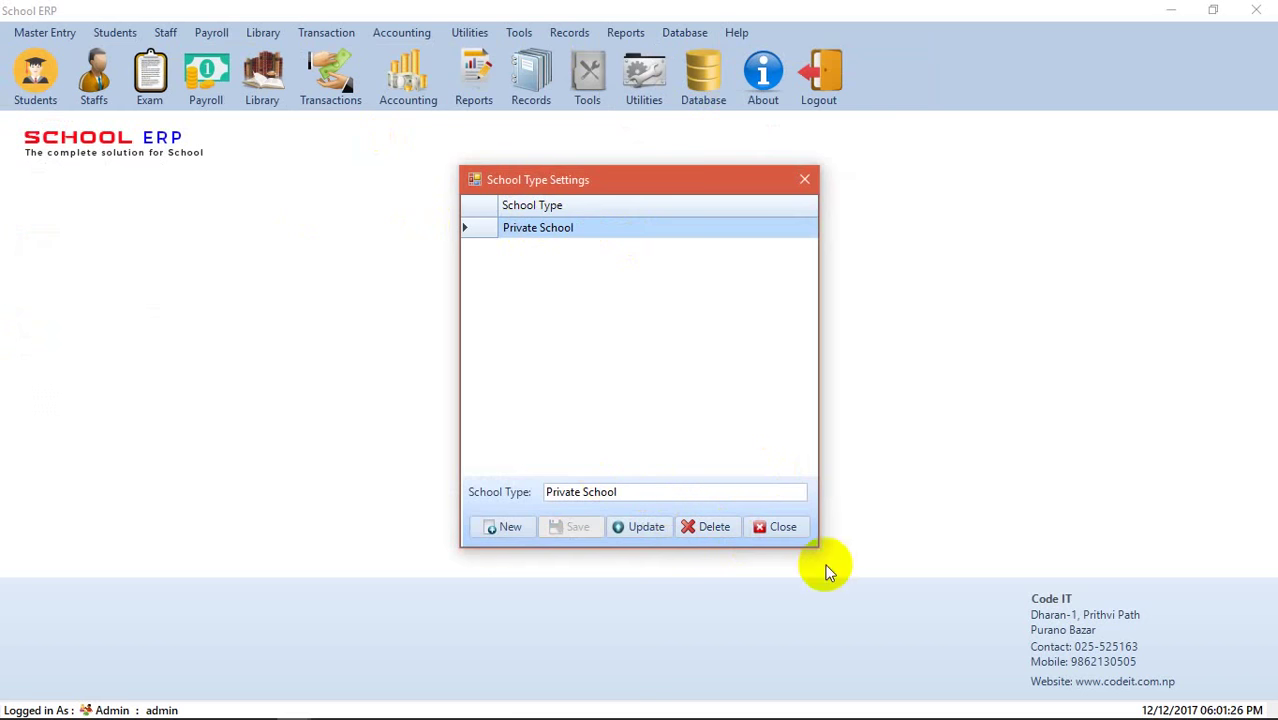
{"action": "left_click", "coordinate": [783, 527]}
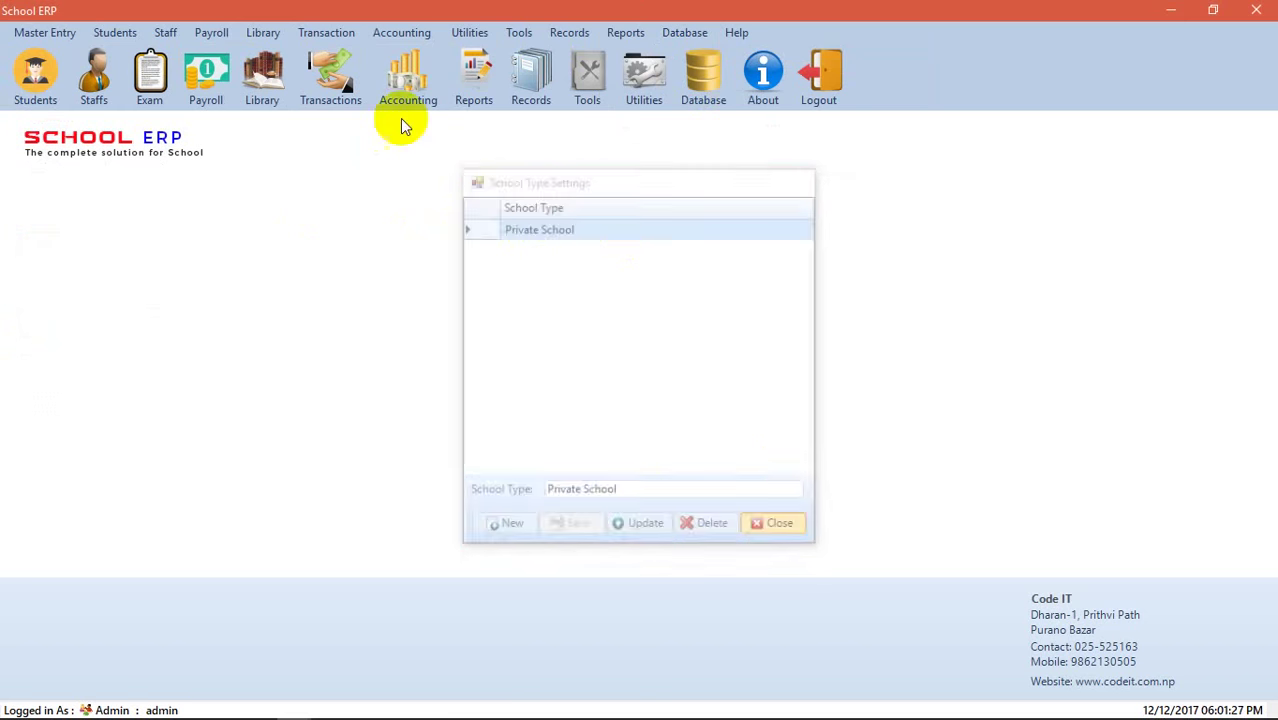
- Load Code IT's school details into the school information form, keeping Private School type
{"action": "left_click", "coordinate": [16, 33]}
{"action": "mouse_move", "coordinate": [57, 56]}
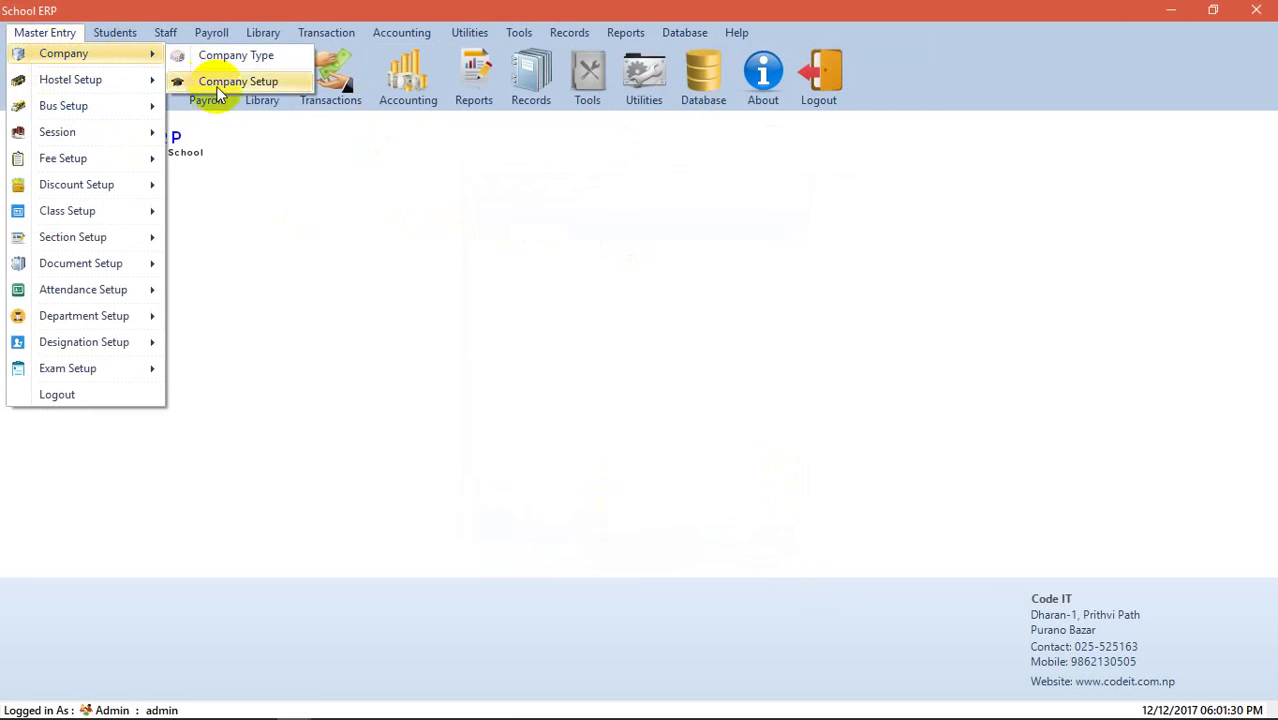
{"action": "left_click", "coordinate": [216, 84]}
{"action": "left_click", "coordinate": [443, 375]}
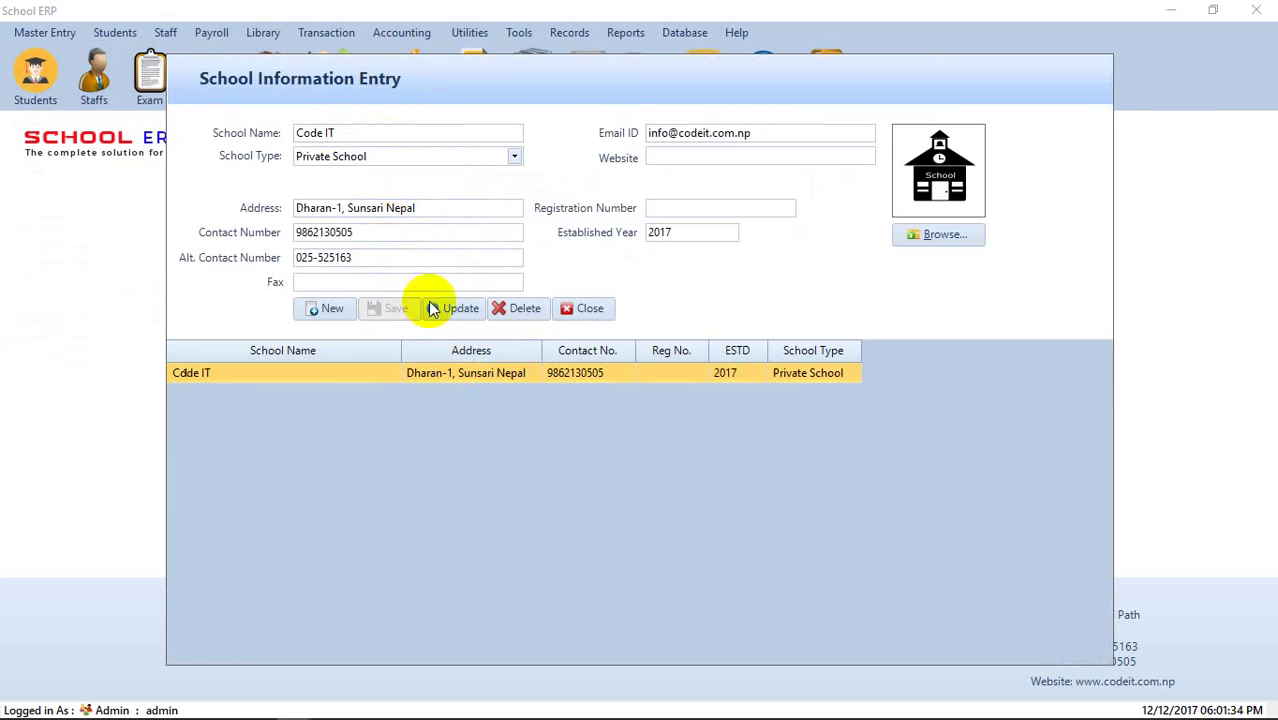
{"action": "left_click", "coordinate": [513, 157]}
{"action": "left_click", "coordinate": [513, 157]}
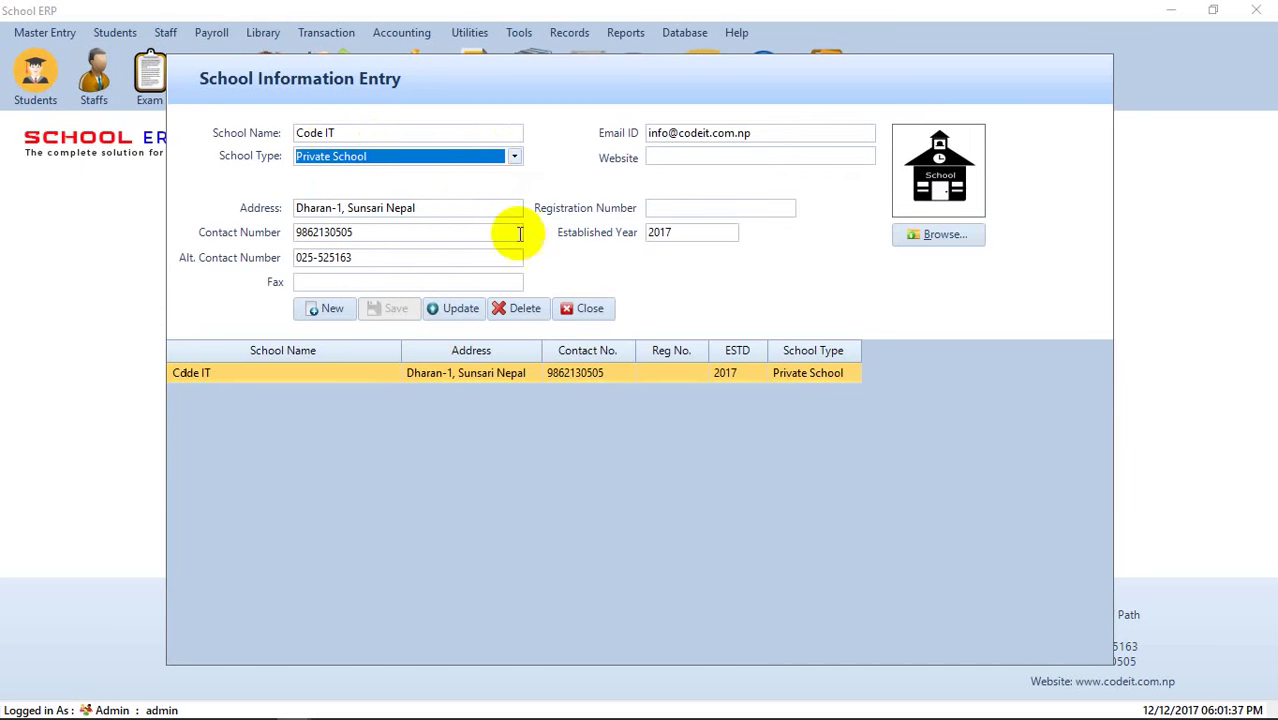
- Set the school logo to D:\CodeIT\profile Code IT.png
{"action": "left_click", "coordinate": [918, 236]}
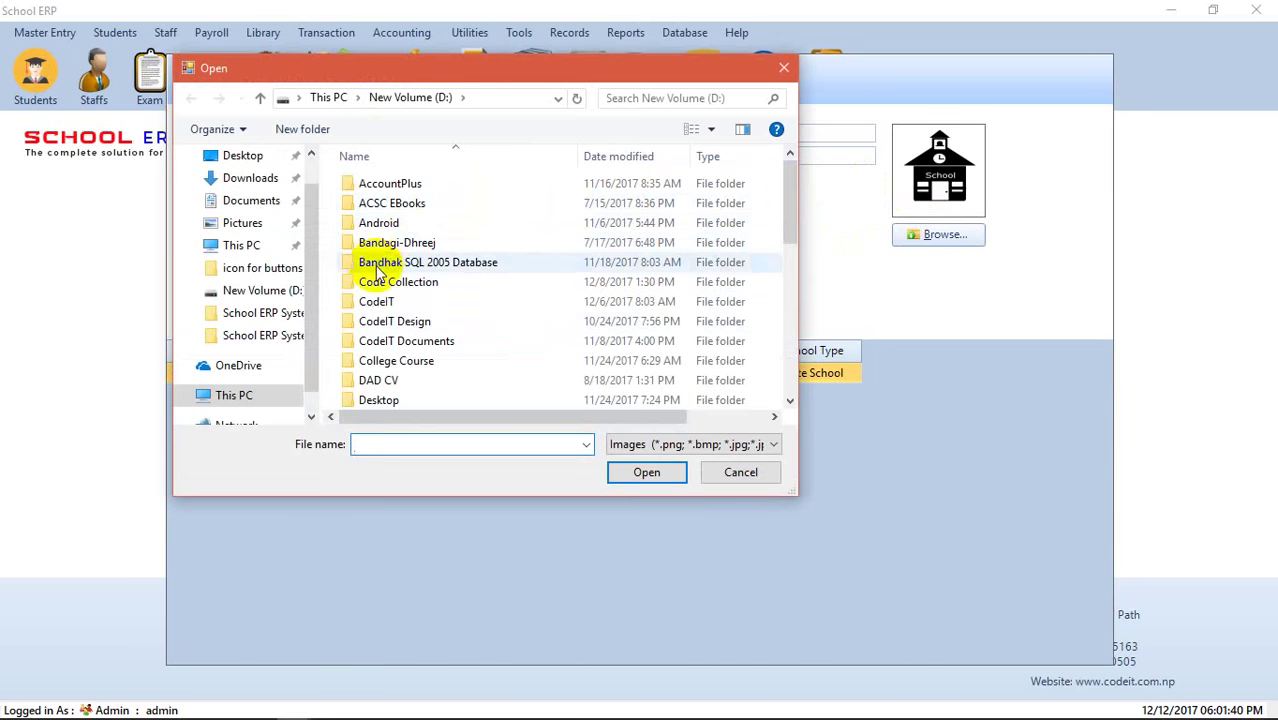
{"action": "left_click", "coordinate": [258, 290]}
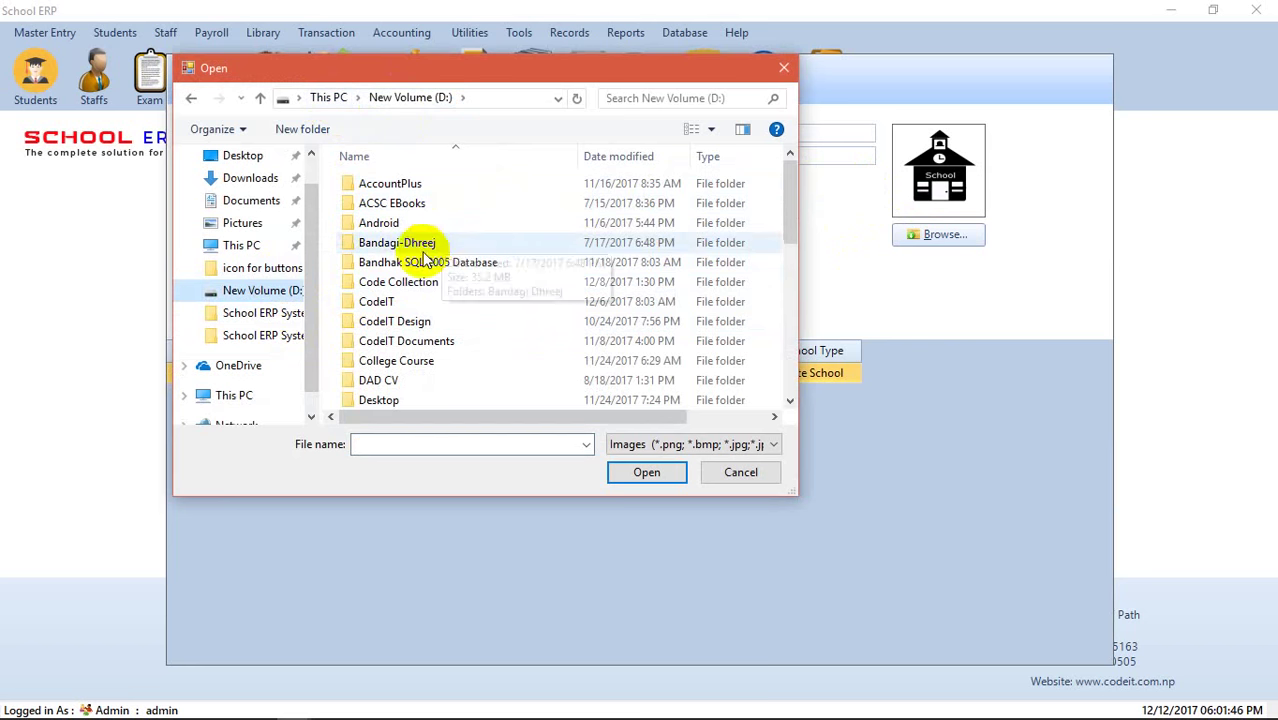
{"action": "left_click", "coordinate": [385, 300]}
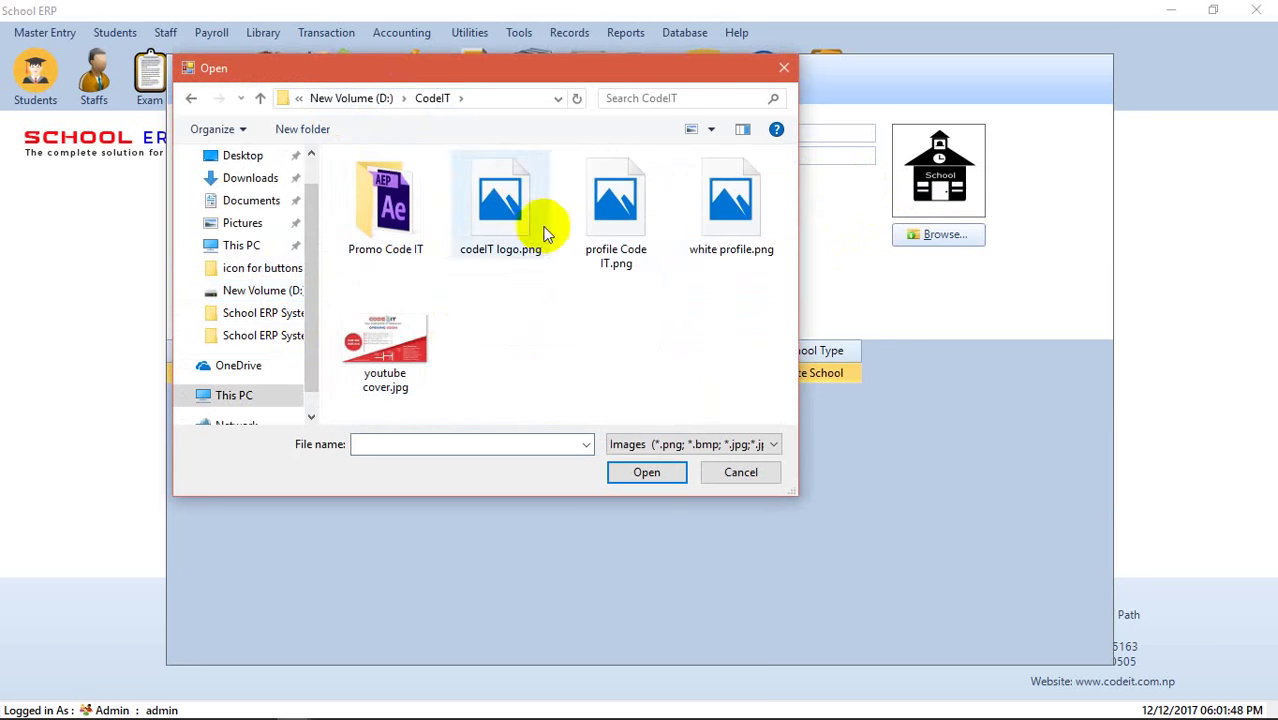
{"action": "double_click", "coordinate": [600, 226]}
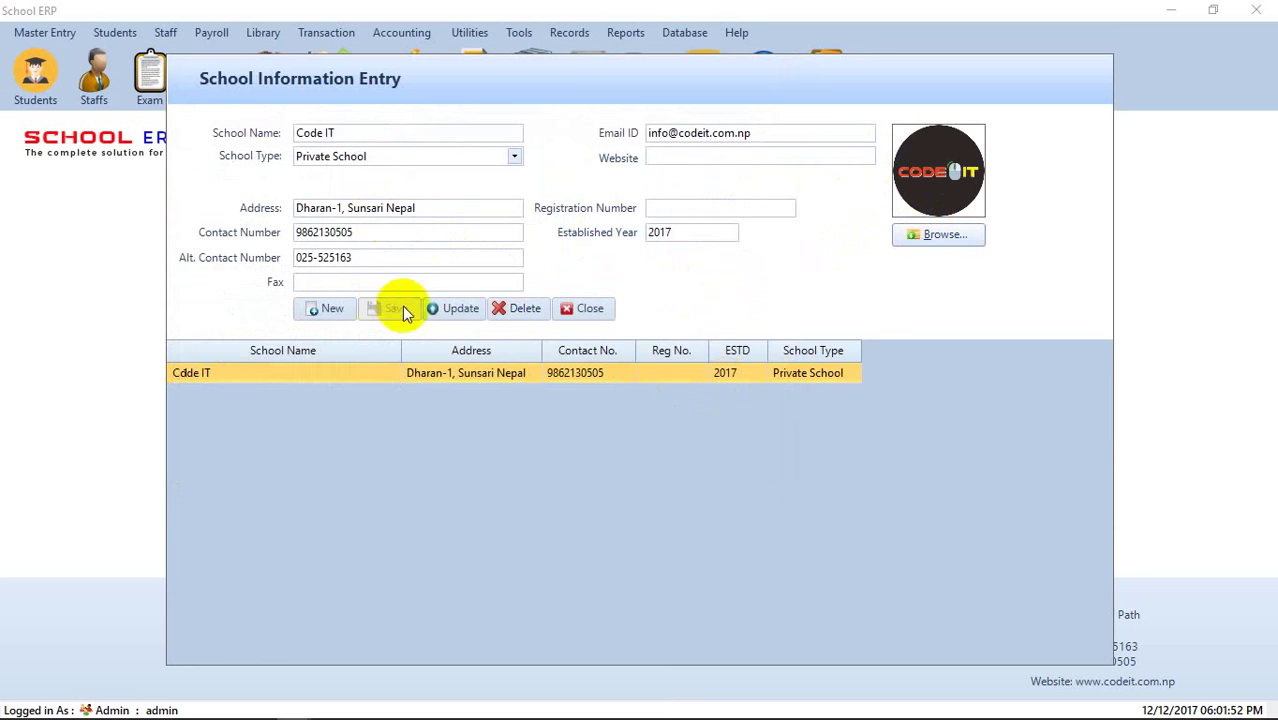
- Save the updated Code IT school record and close the form
{"action": "left_click", "coordinate": [458, 312]}
{"action": "left_click", "coordinate": [680, 432]}
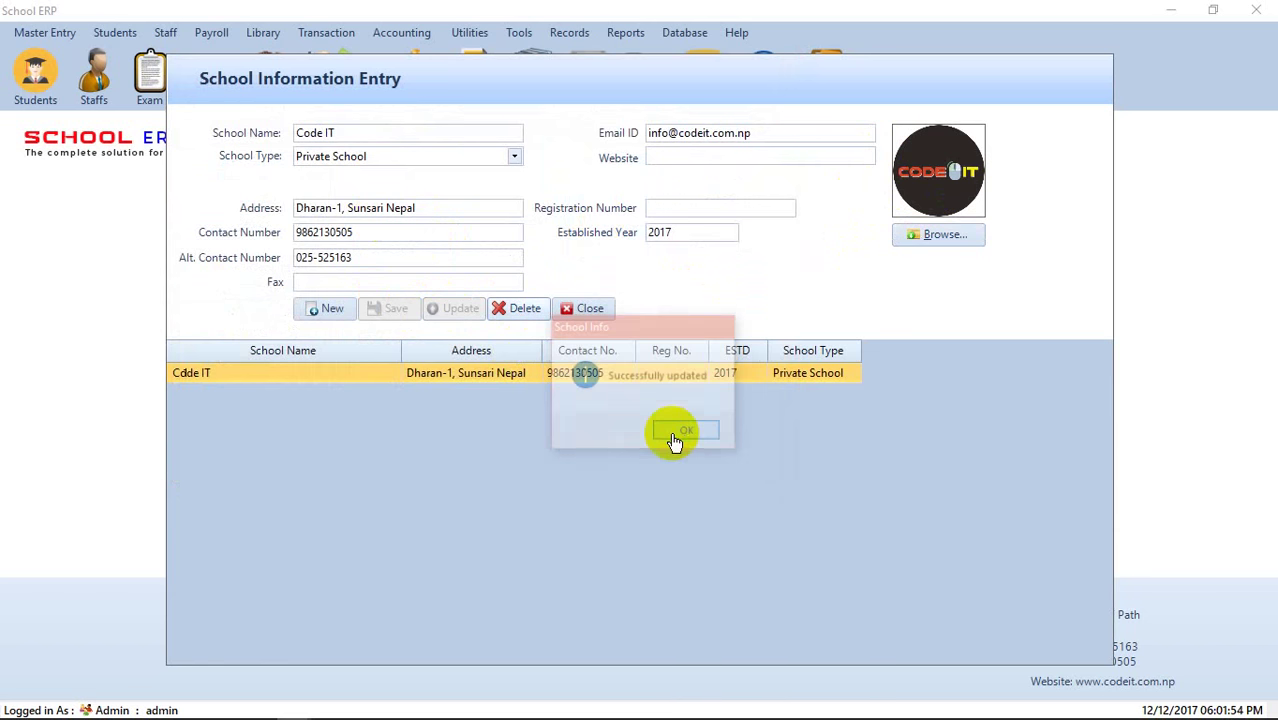
{"action": "left_click", "coordinate": [590, 308]}
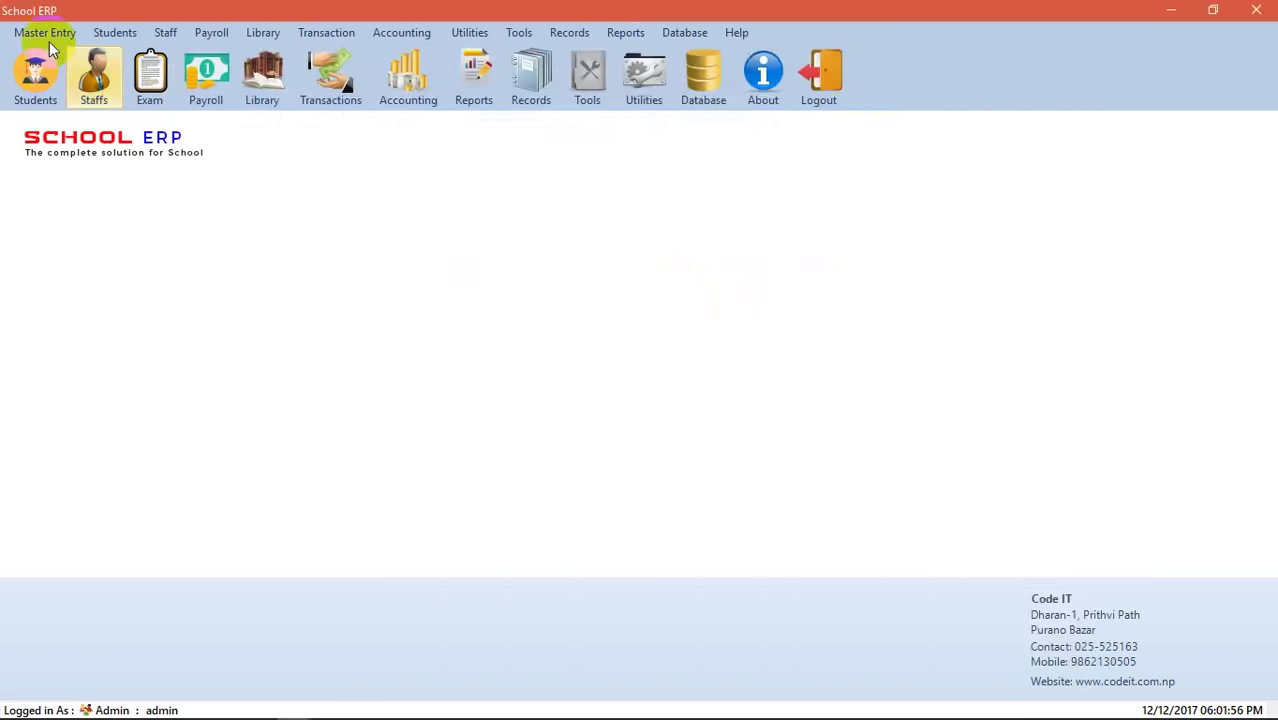
{"action": "left_click", "coordinate": [48, 37]}
{"action": "mouse_move", "coordinate": [80, 80]}
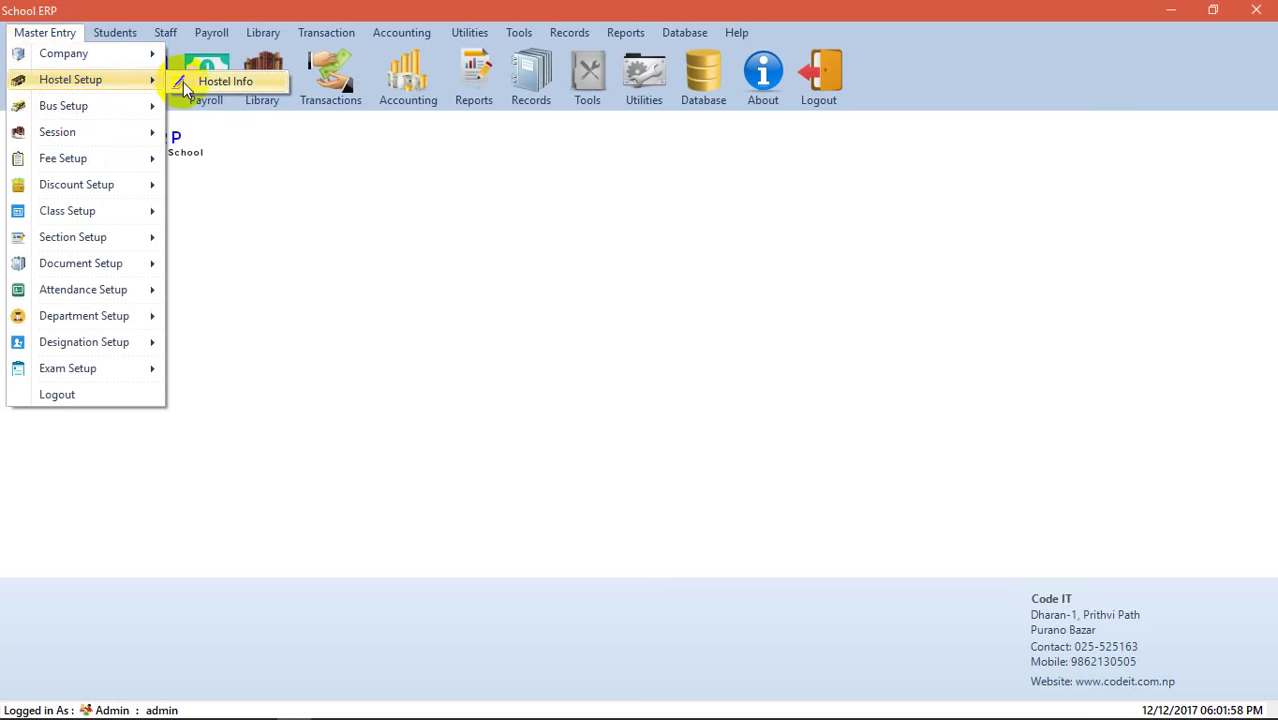
{"action": "left_click", "coordinate": [183, 82]}
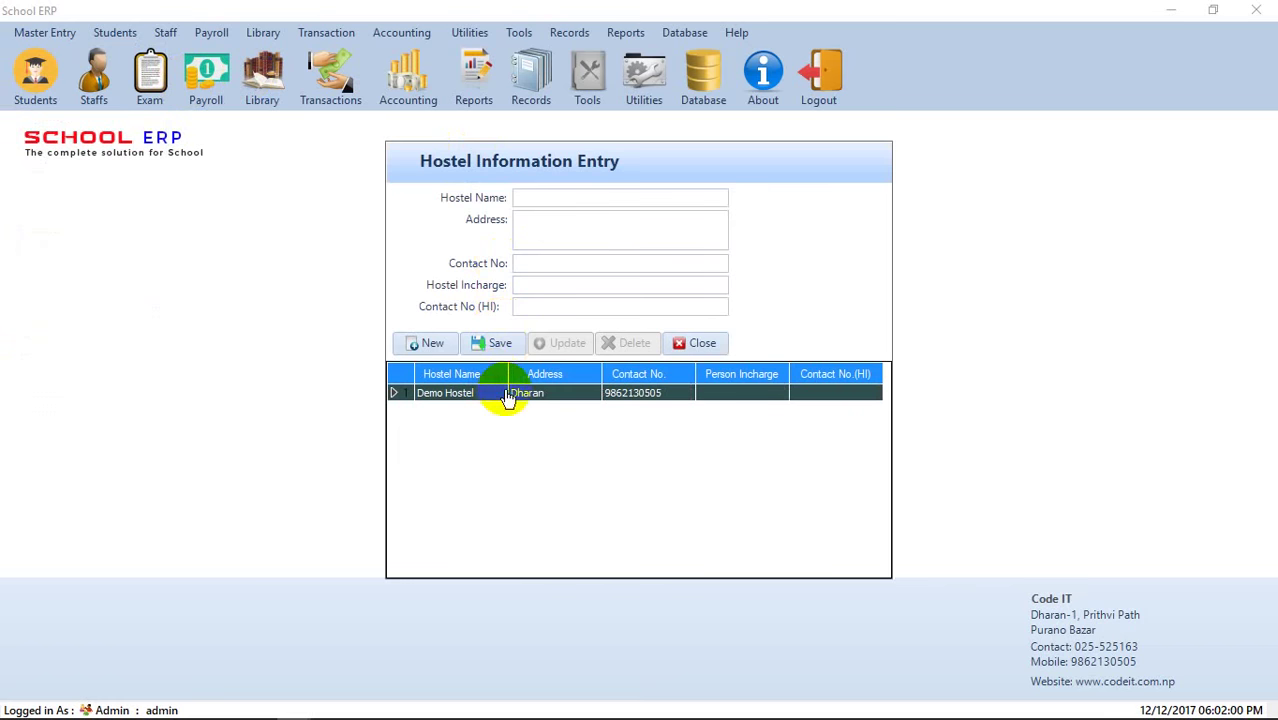
{"action": "left_click", "coordinate": [507, 394]}
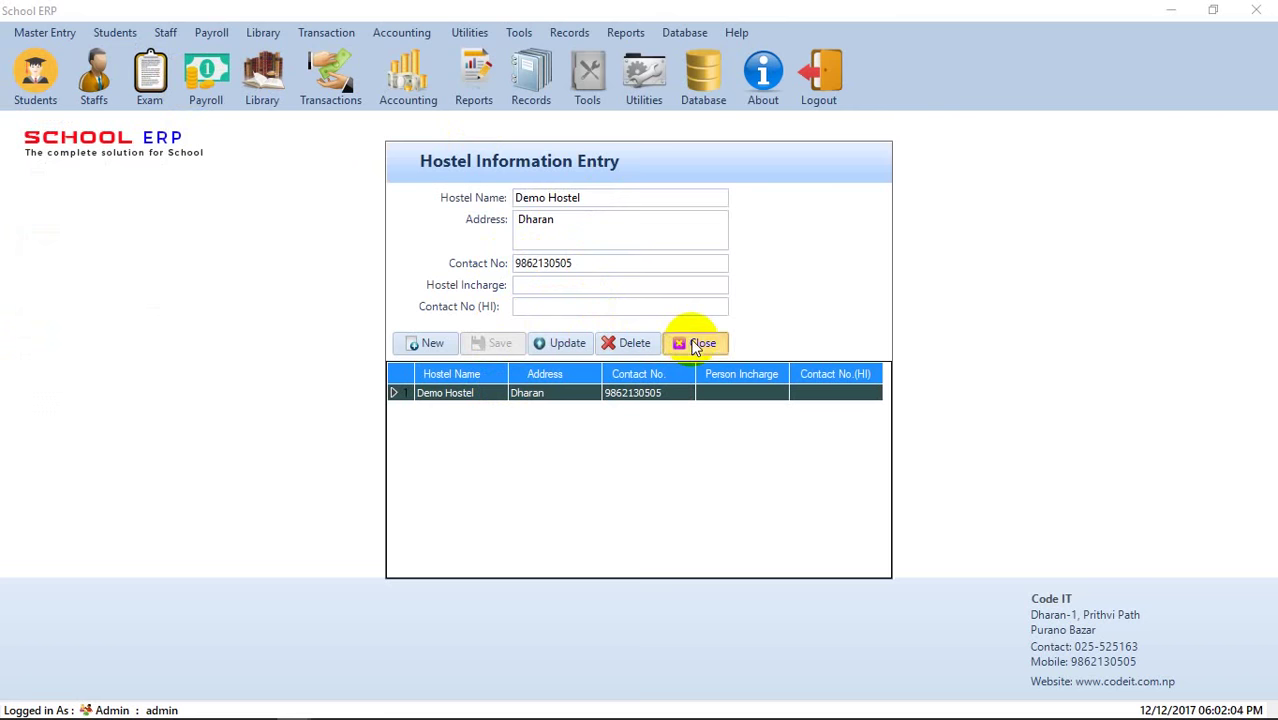
{"action": "left_click", "coordinate": [697, 343]}
{"action": "left_click", "coordinate": [44, 32]}
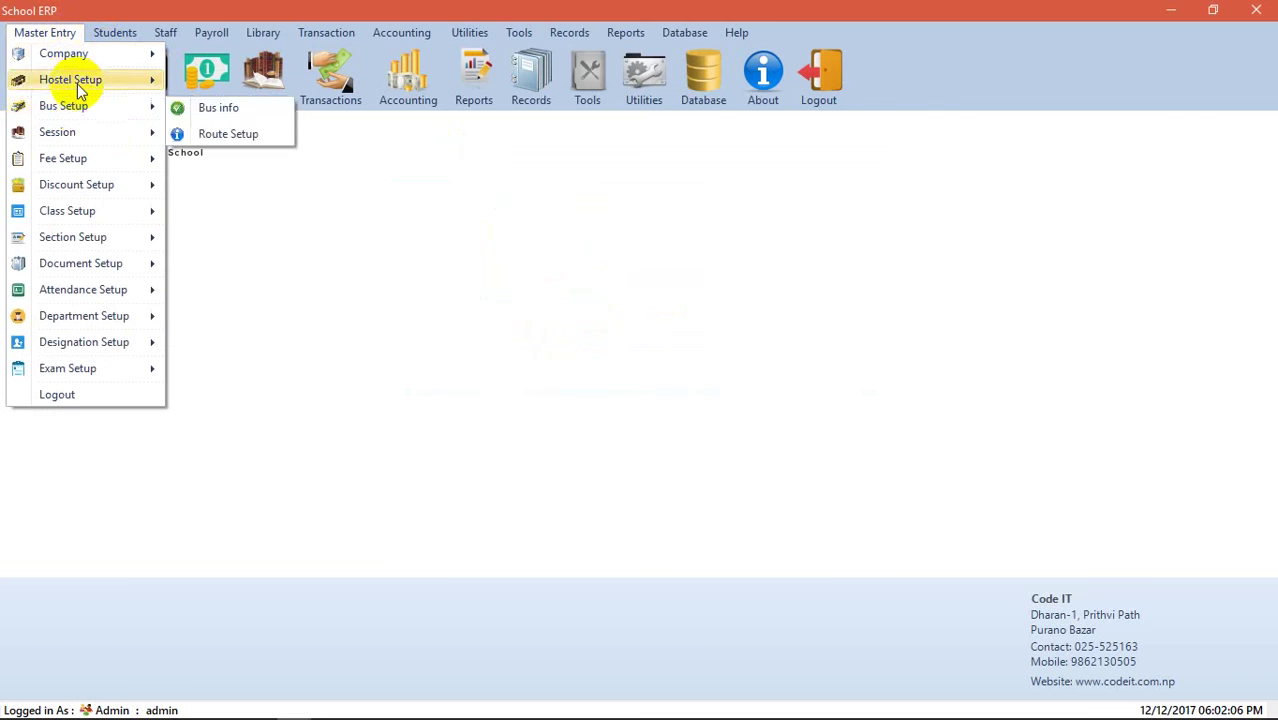
{"action": "mouse_move", "coordinate": [80, 112]}
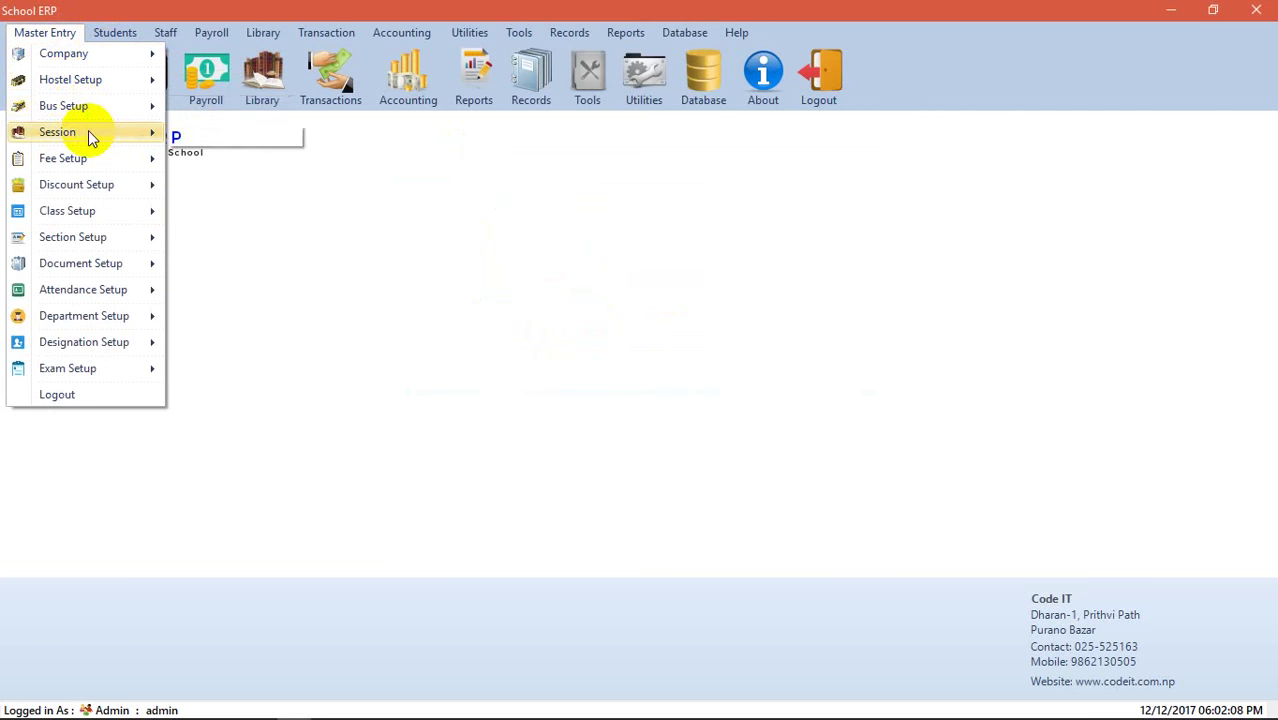
{"action": "mouse_move", "coordinate": [108, 162]}
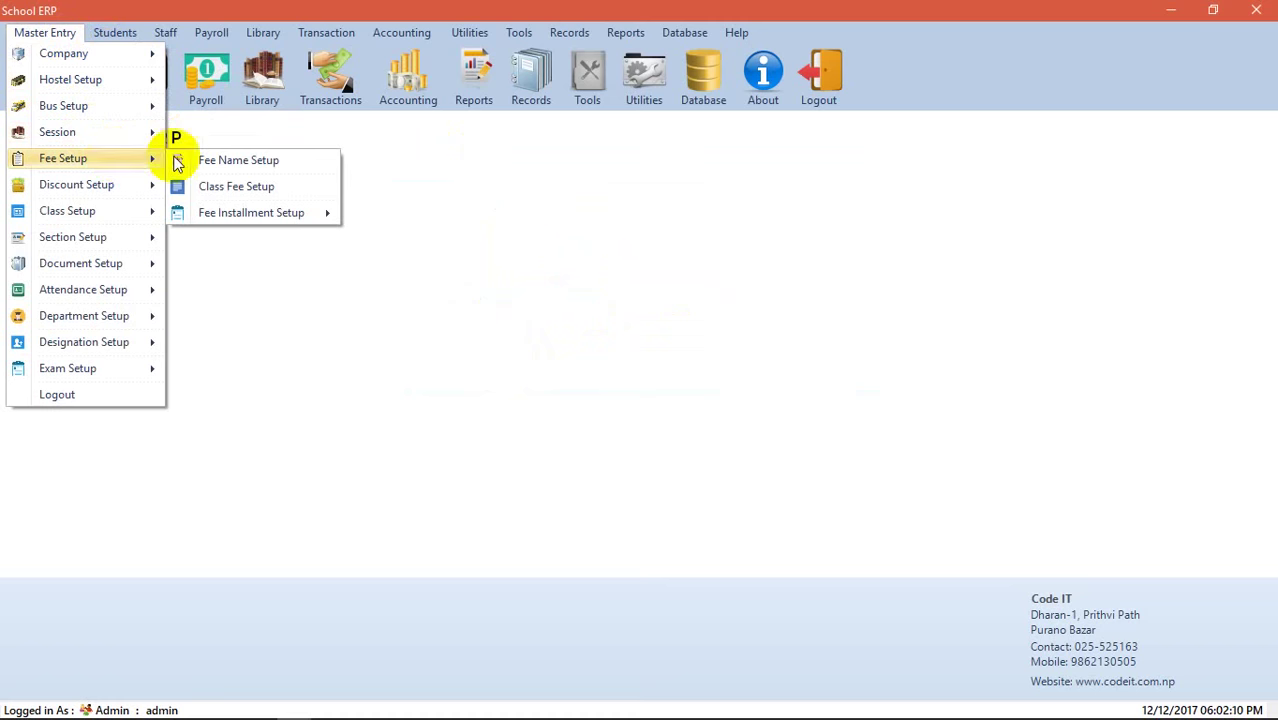
{"action": "left_click", "coordinate": [224, 163]}
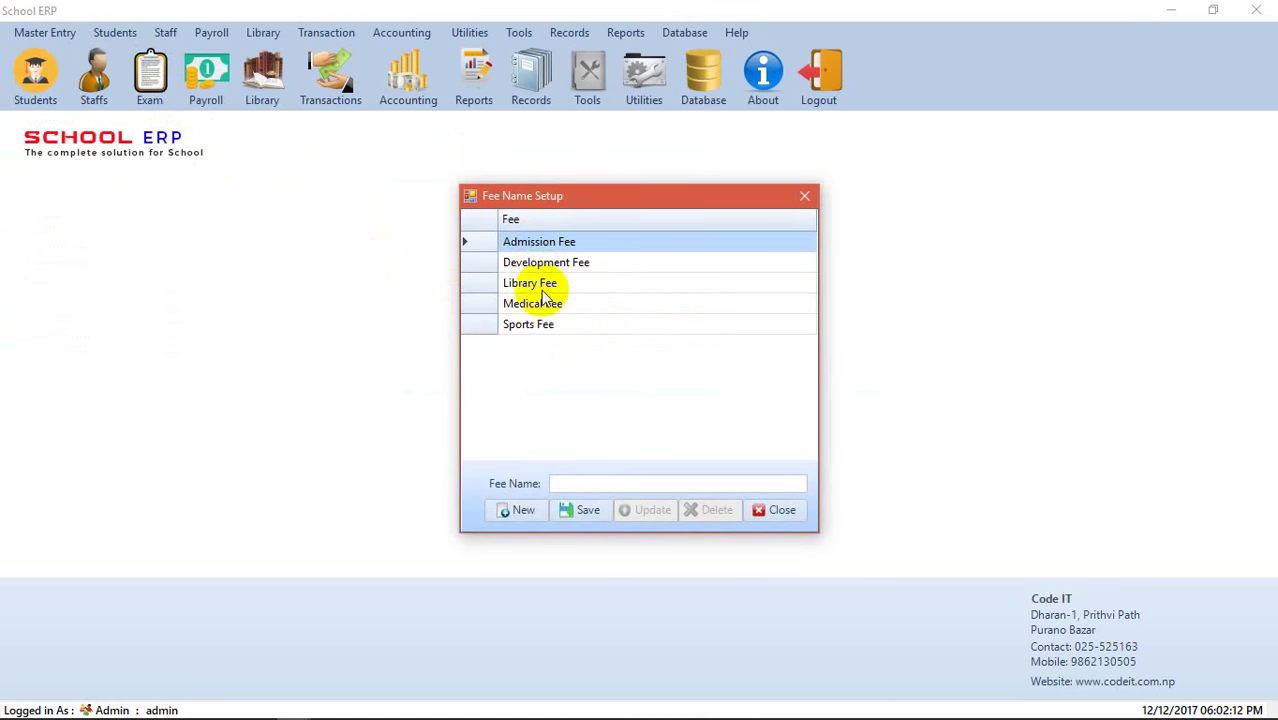
{"action": "left_click", "coordinate": [578, 483]}
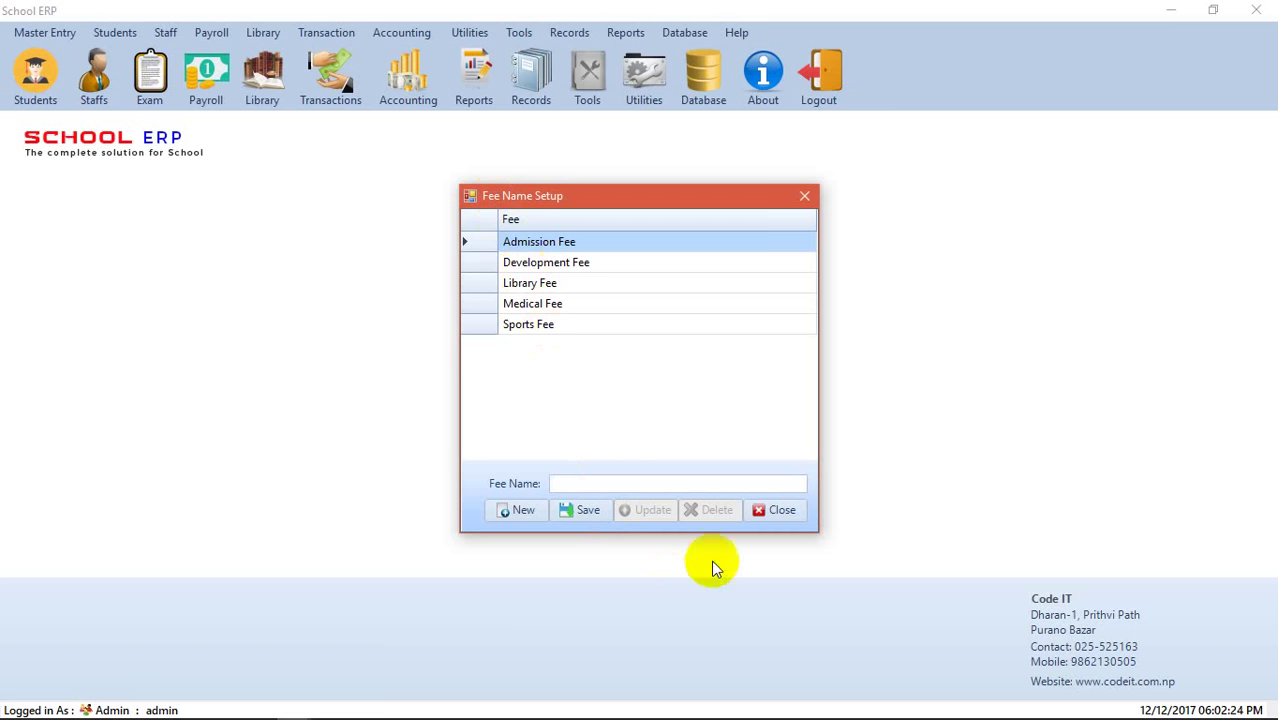
{"action": "left_click", "coordinate": [536, 303]}
{"action": "left_click", "coordinate": [533, 283]}
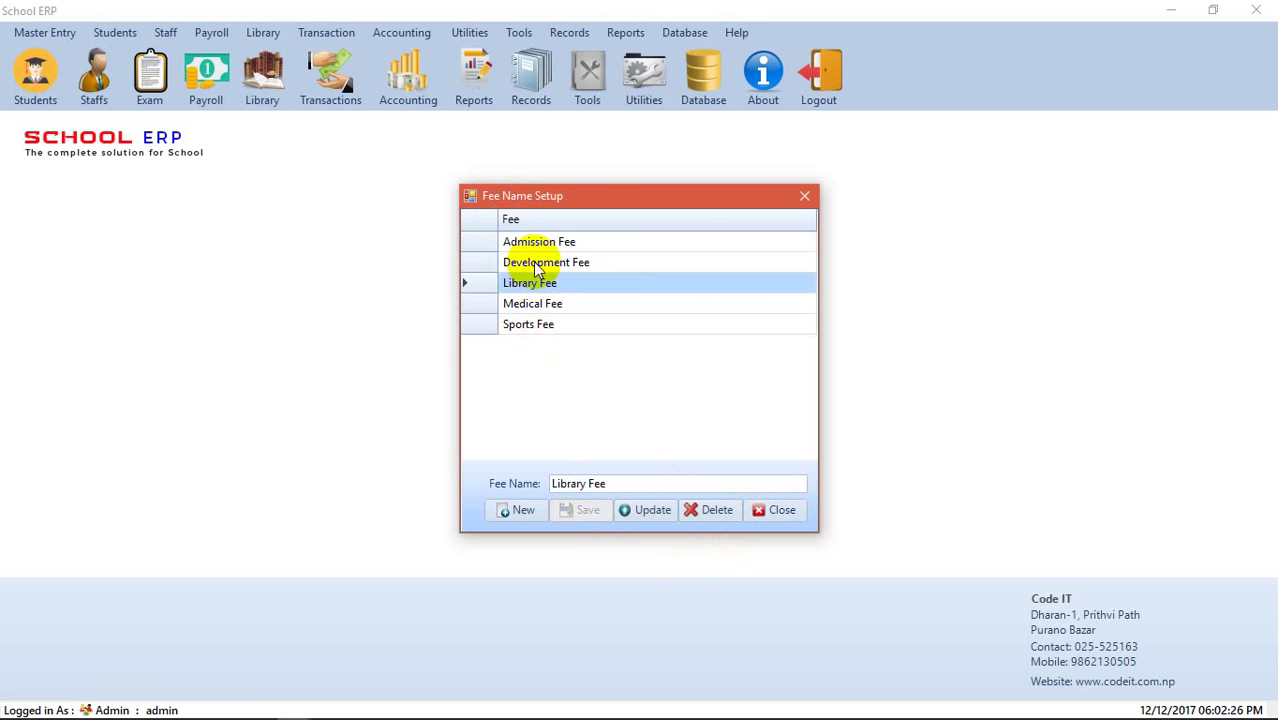
{"action": "left_click", "coordinate": [530, 262]}
{"action": "left_click", "coordinate": [540, 245]}
{"action": "left_click", "coordinate": [545, 303]}
{"action": "left_click", "coordinate": [538, 326]}
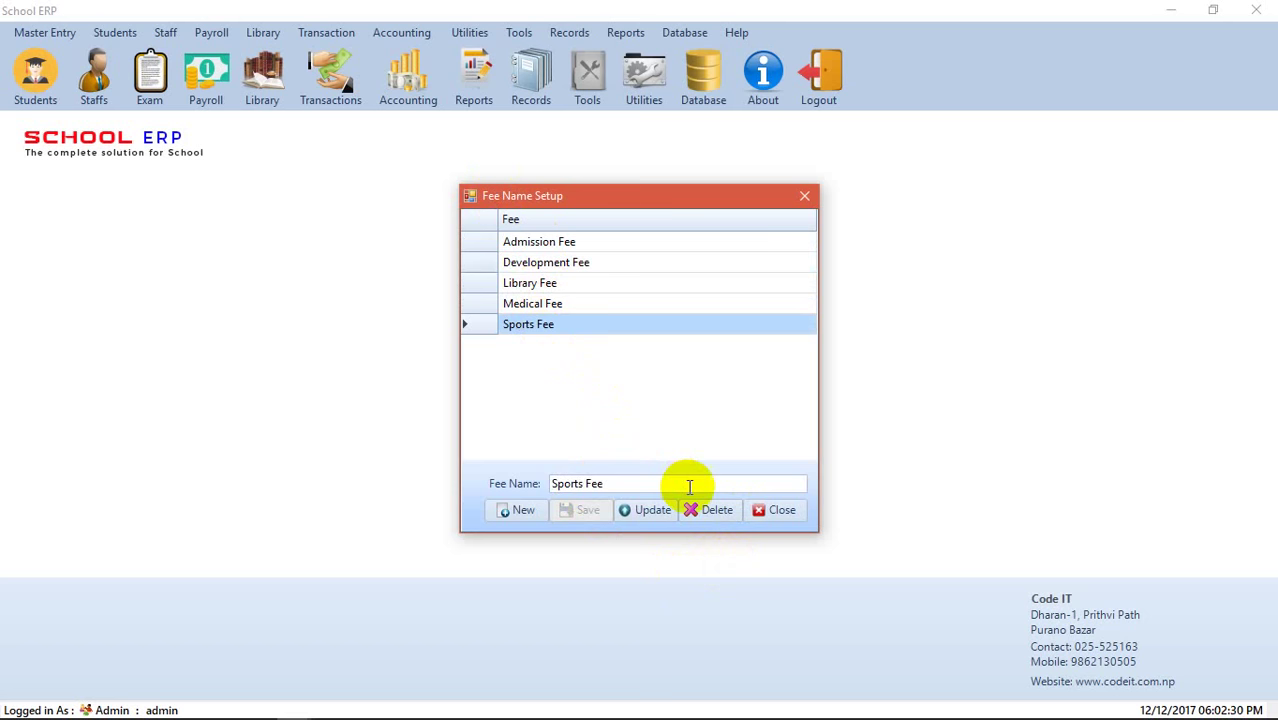
{"action": "left_click", "coordinate": [776, 511]}
{"action": "left_click", "coordinate": [50, 34]}
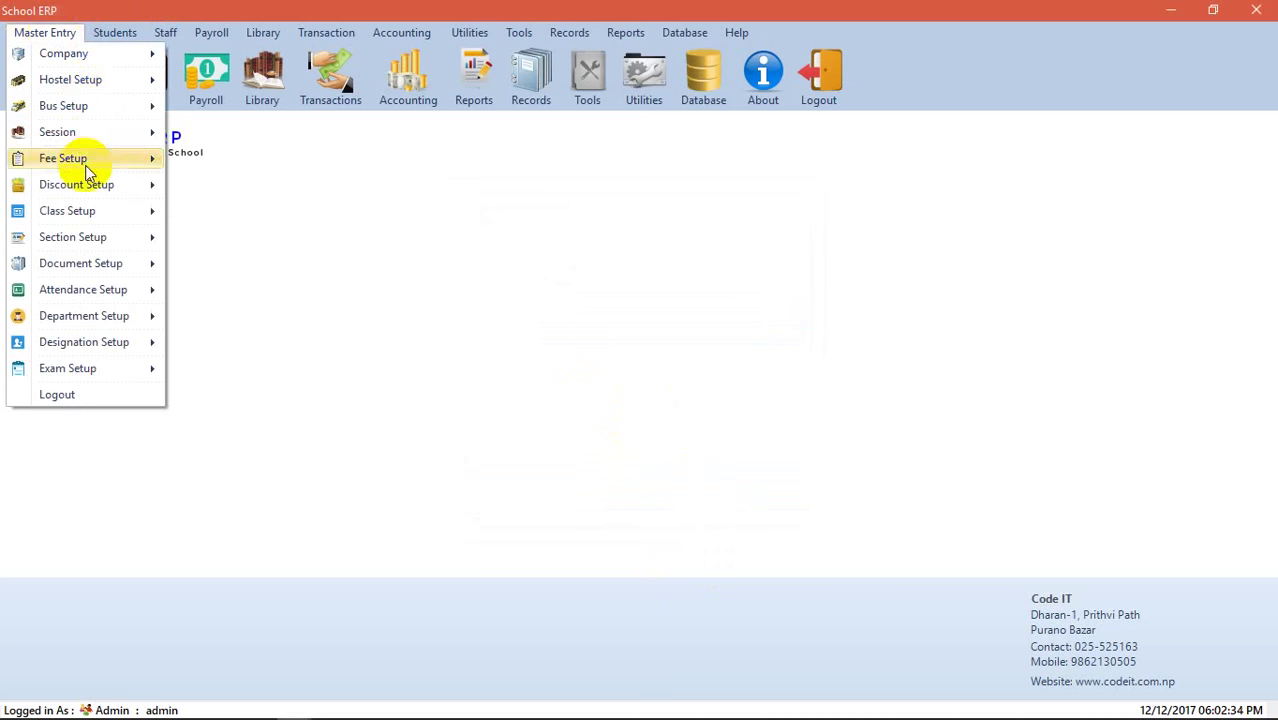
{"action": "mouse_move", "coordinate": [89, 160]}
{"action": "left_click", "coordinate": [260, 187]}
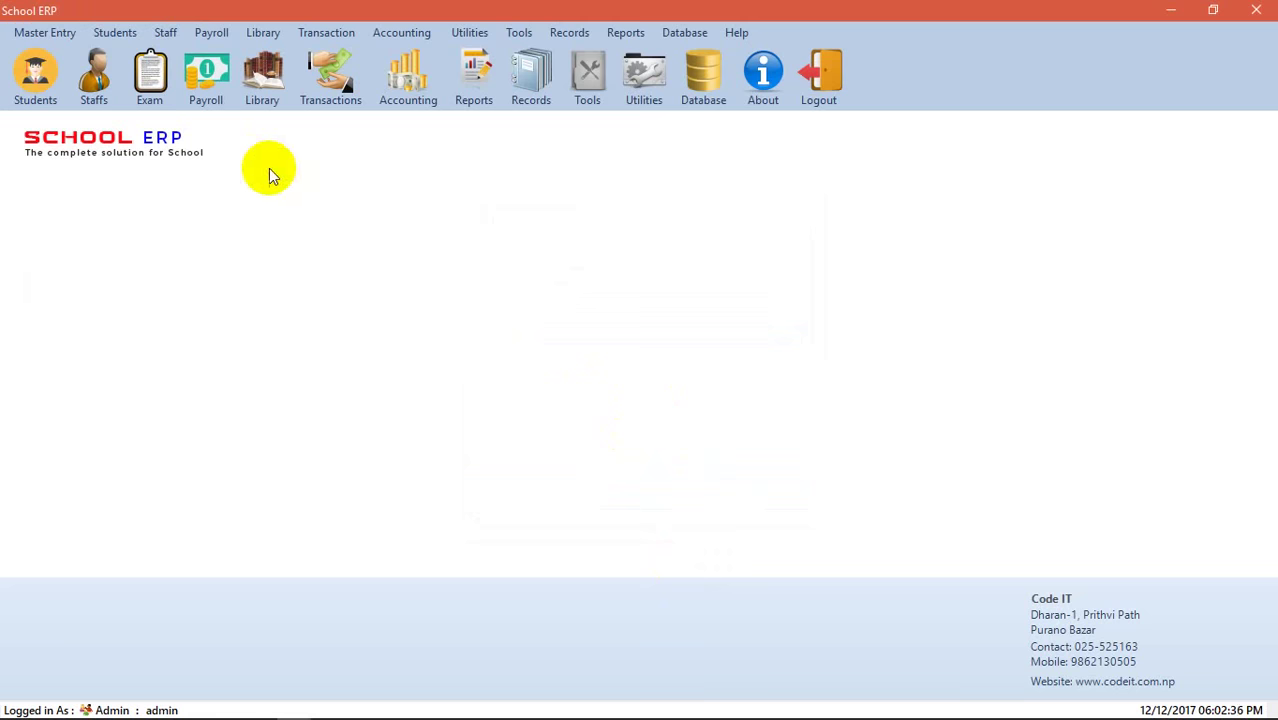
{"action": "left_click", "coordinate": [516, 139]}
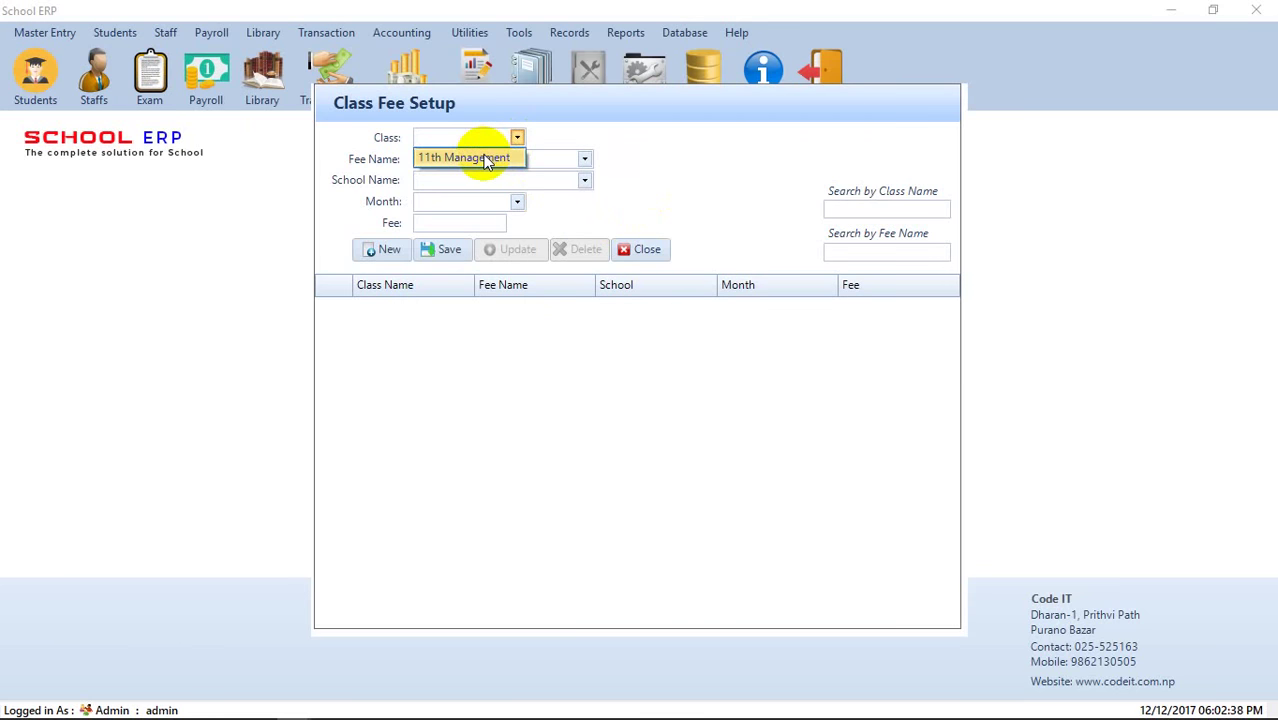
{"action": "left_click", "coordinate": [486, 160]}
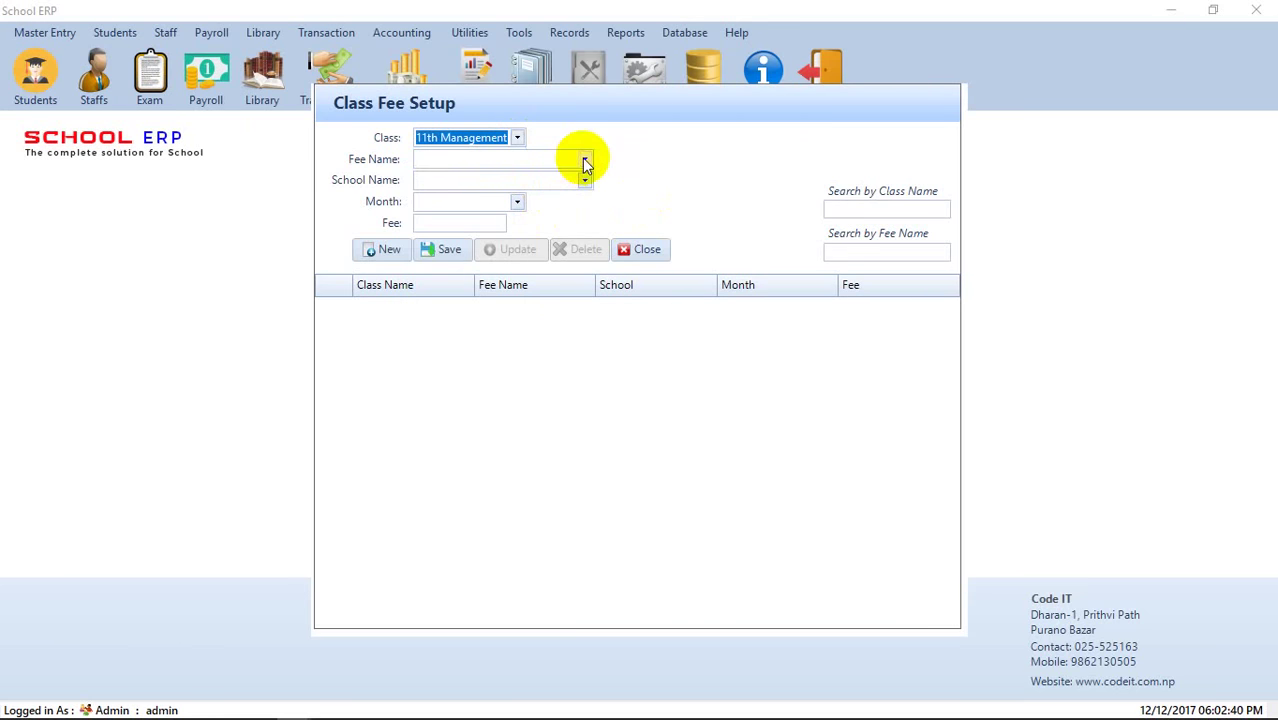
{"action": "left_click", "coordinate": [585, 163]}
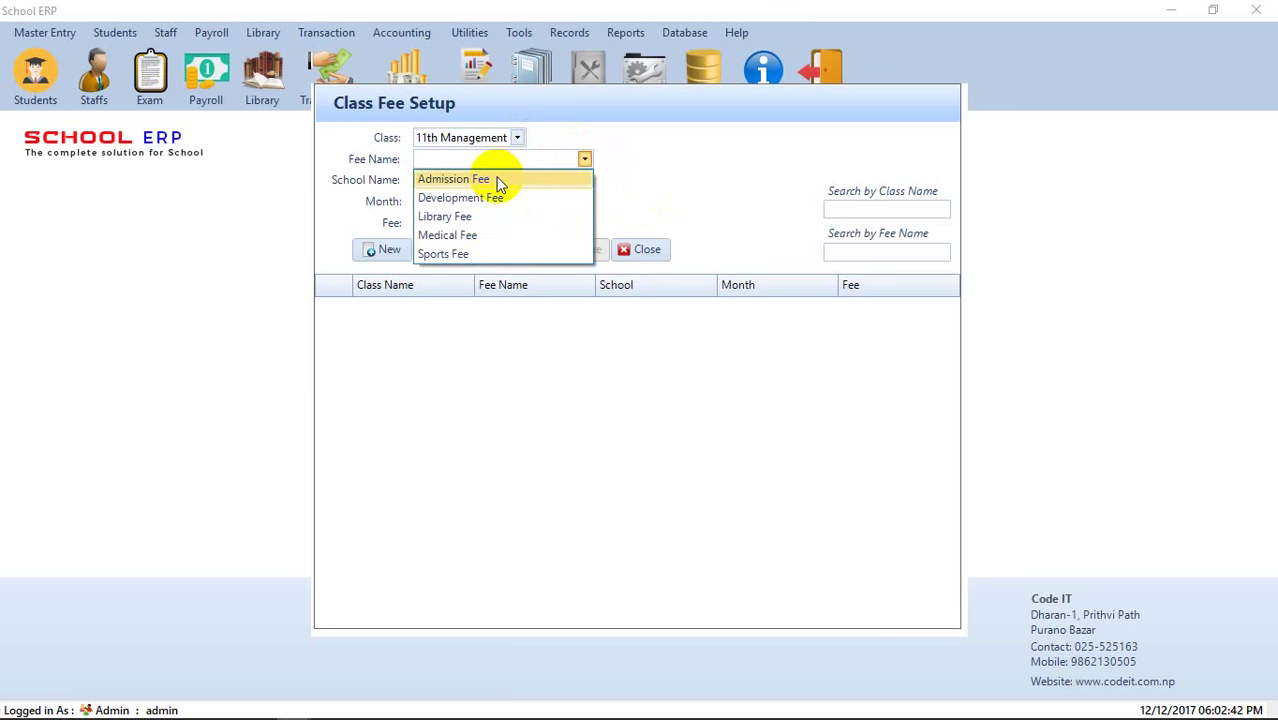
{"action": "left_click", "coordinate": [512, 141]}
{"action": "left_click", "coordinate": [514, 140]}
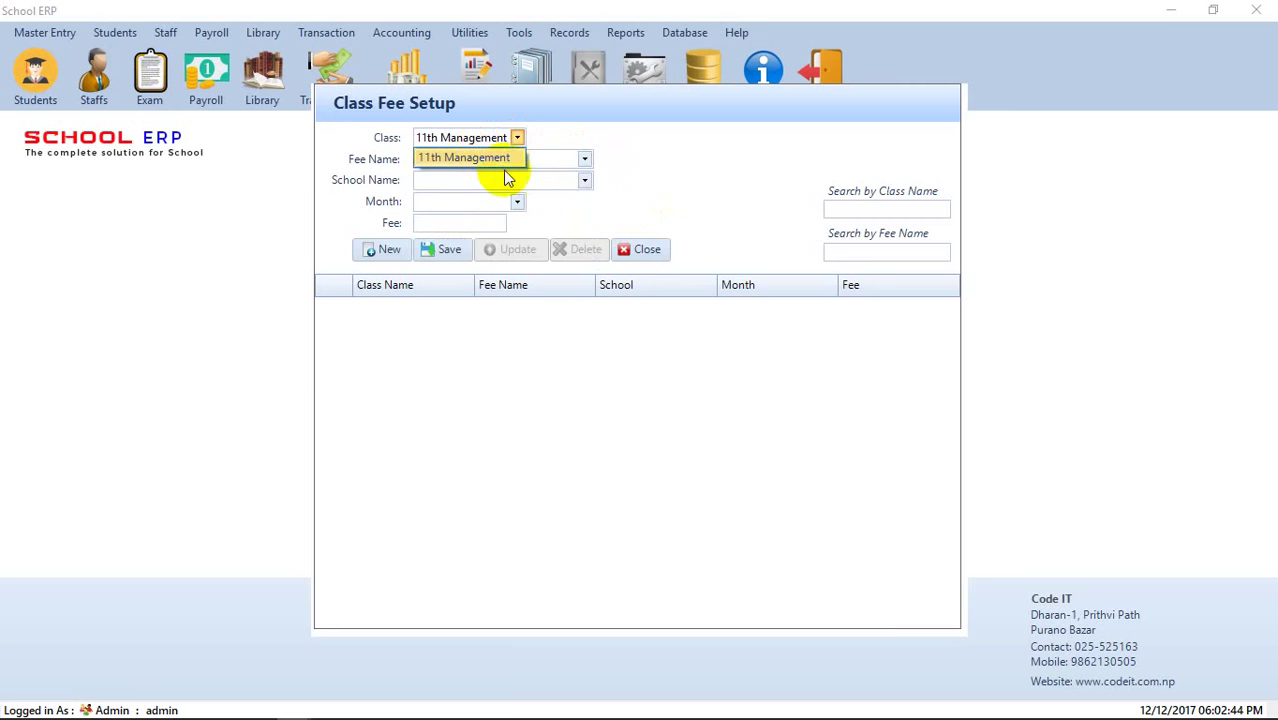
{"action": "left_click", "coordinate": [541, 223]}
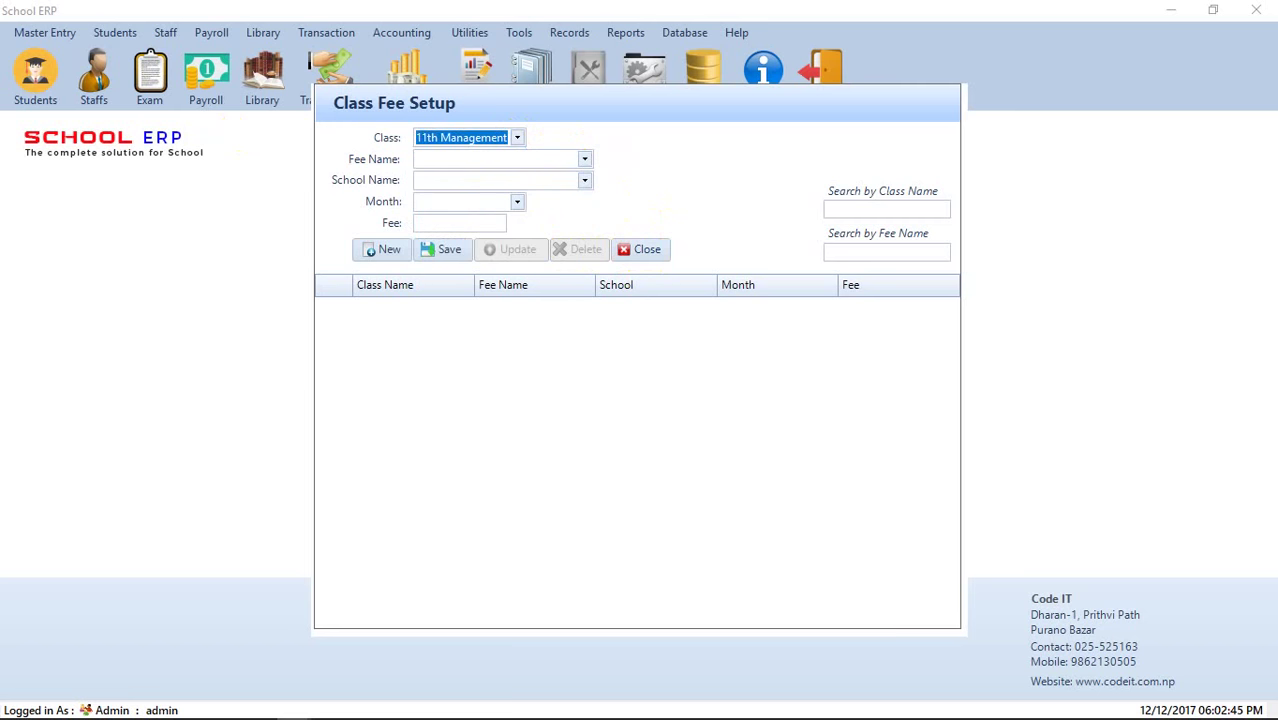
{"action": "left_click", "coordinate": [648, 250]}
{"action": "left_click", "coordinate": [44, 32]}
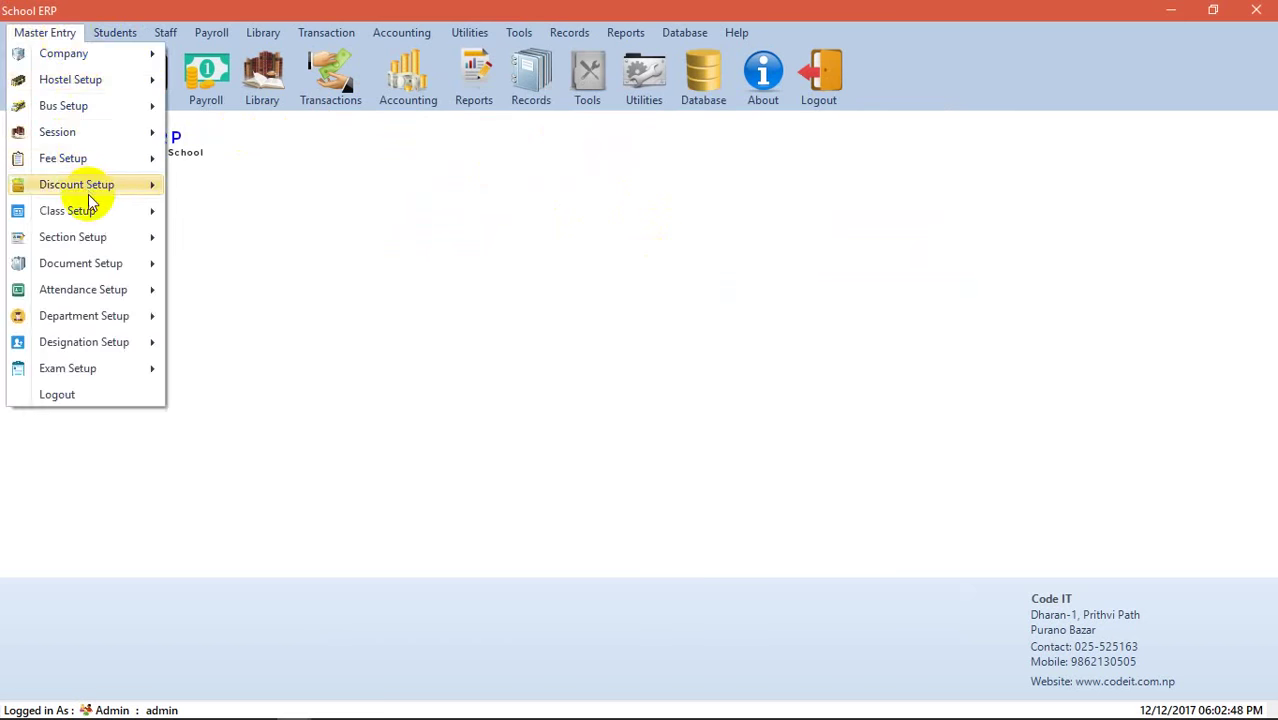
- Check the class types, then save 11th Science as a Higher Secondary class
{"action": "mouse_move", "coordinate": [94, 210]}
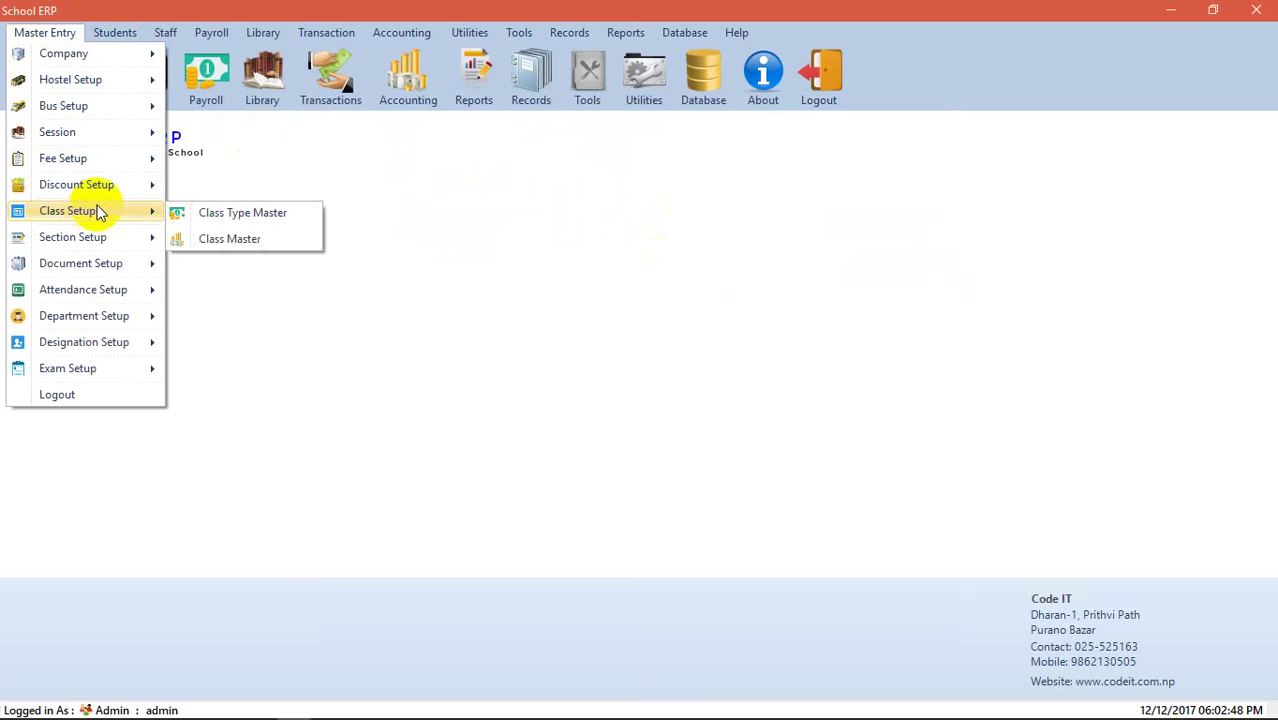
{"action": "left_click", "coordinate": [245, 212]}
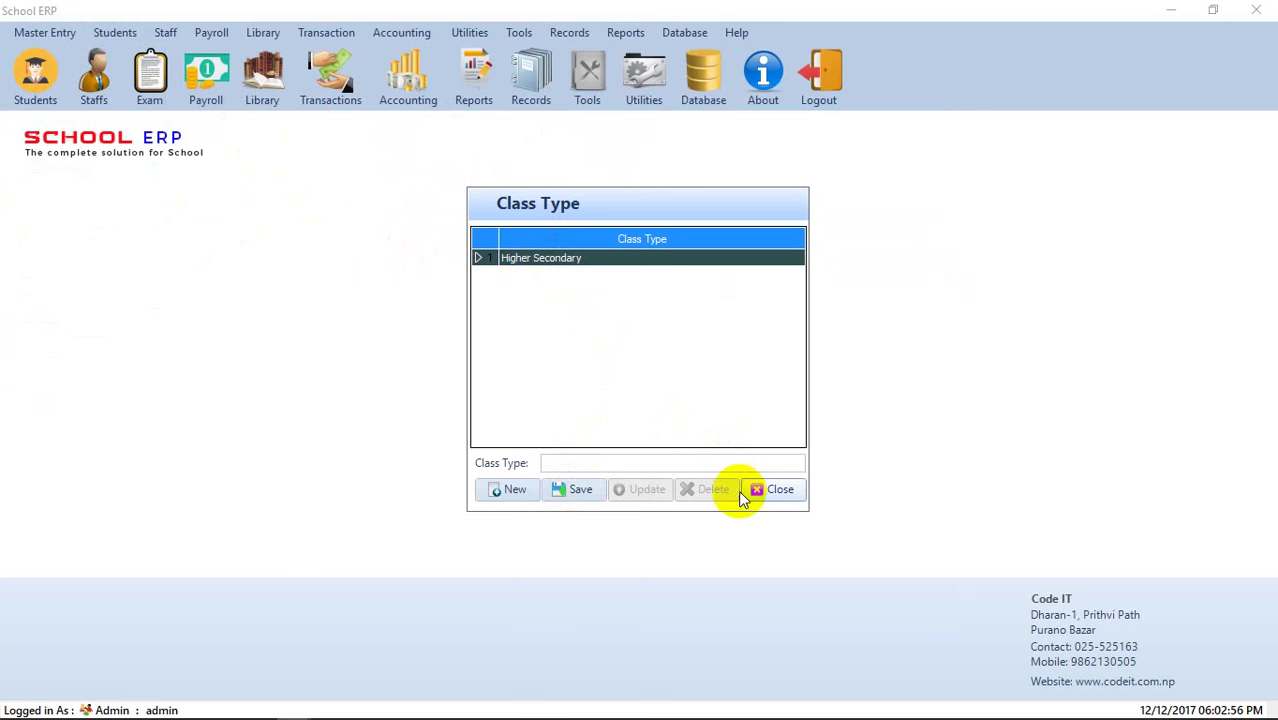
{"action": "left_click", "coordinate": [772, 489]}
{"action": "left_click", "coordinate": [46, 33]}
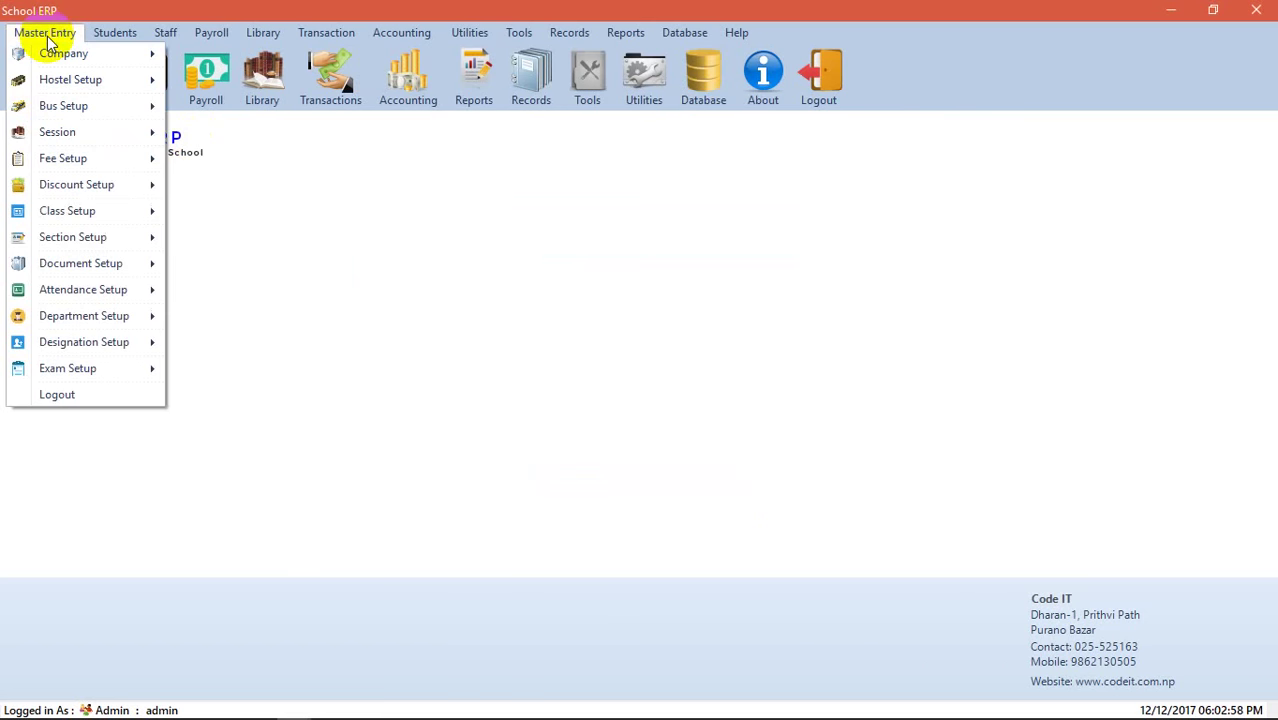
{"action": "mouse_move", "coordinate": [100, 243]}
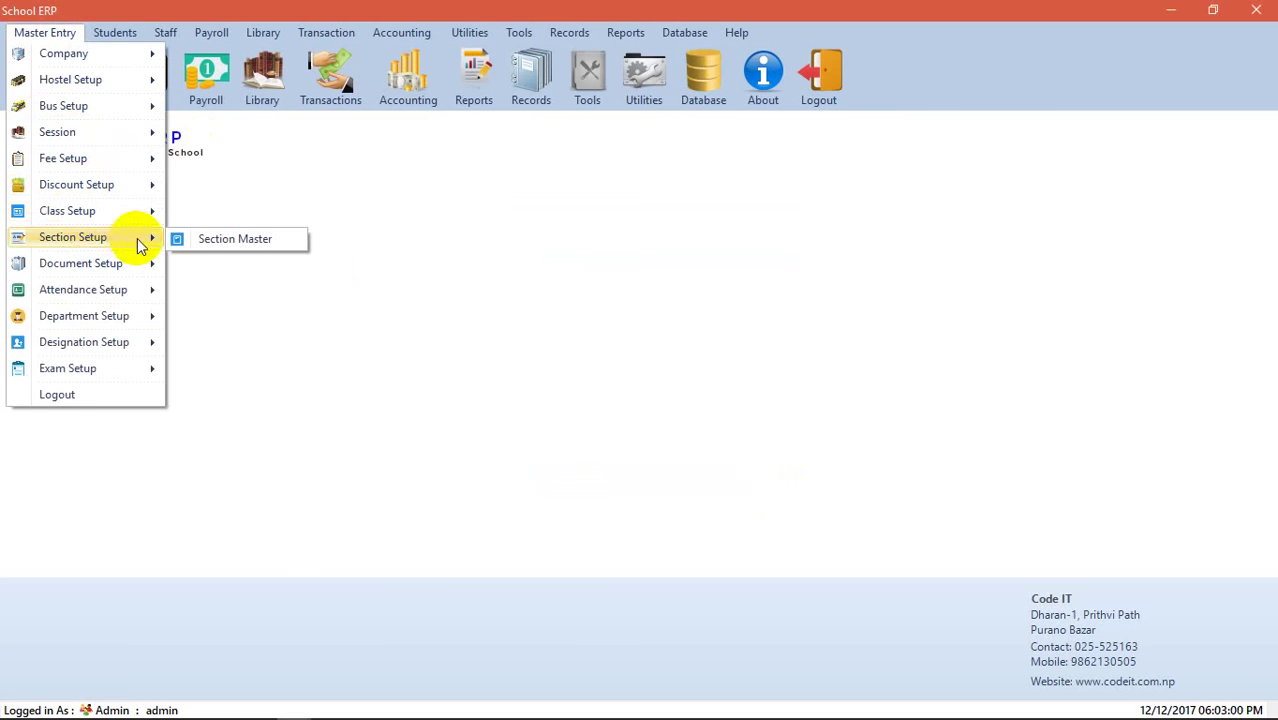
{"action": "mouse_move", "coordinate": [126, 213]}
{"action": "left_click", "coordinate": [210, 238]}
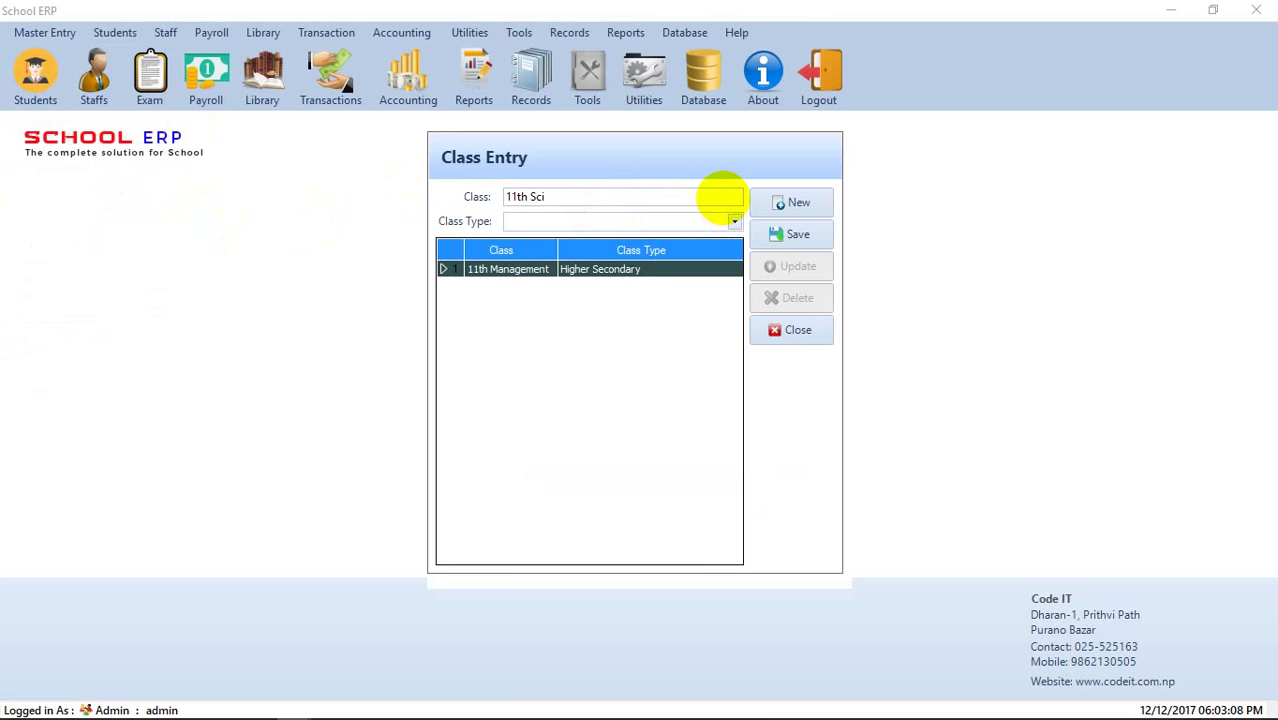
{"action": "type", "text": "ence"}
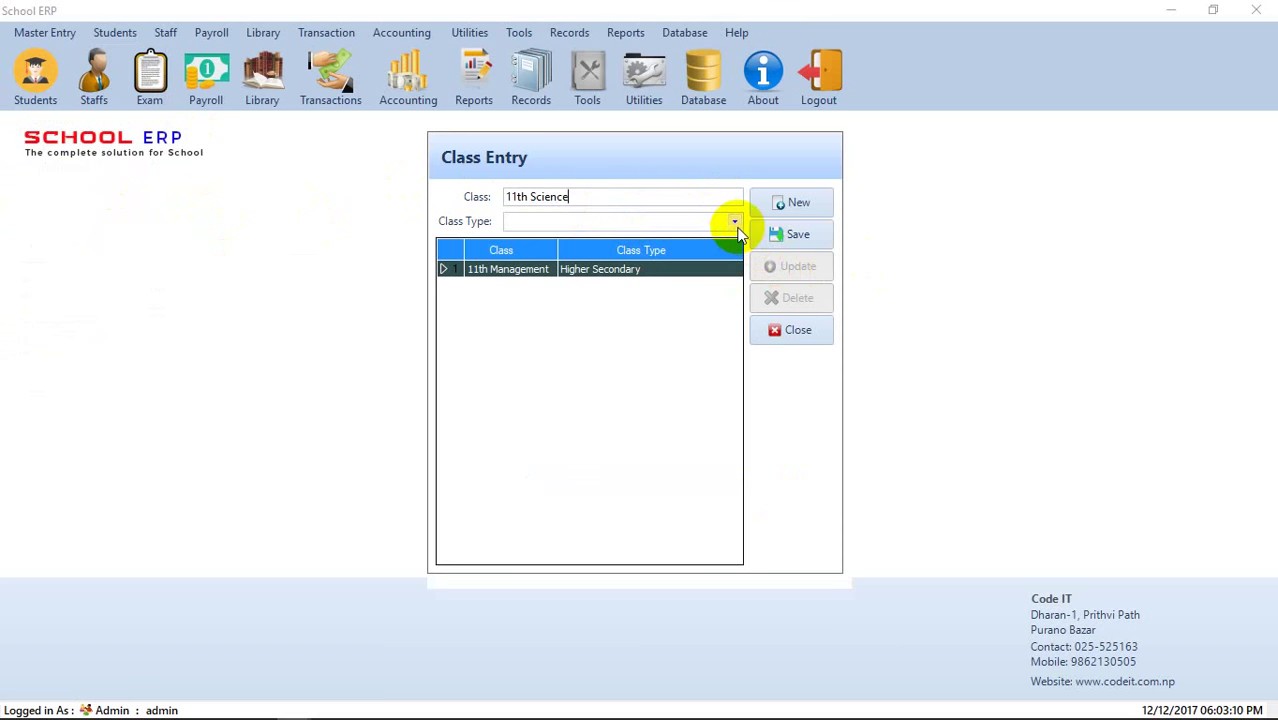
{"action": "left_click", "coordinate": [734, 221]}
{"action": "left_click", "coordinate": [695, 240]}
{"action": "left_click", "coordinate": [783, 246]}
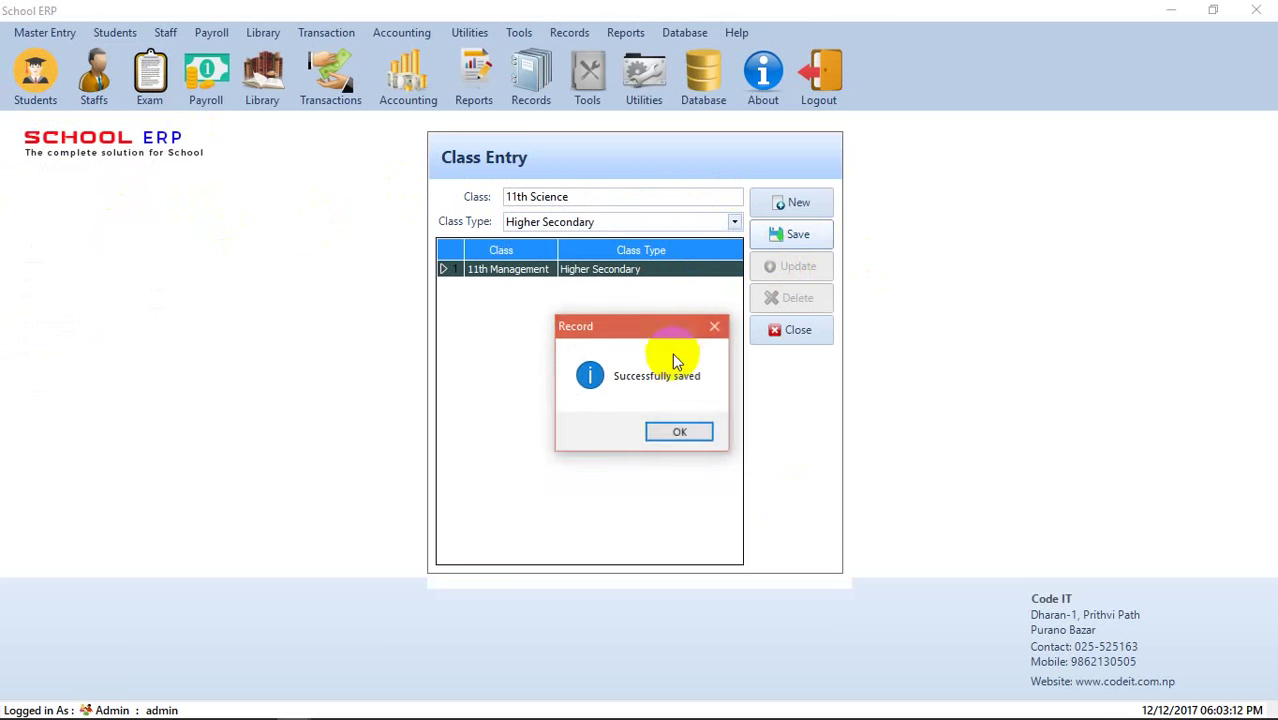
{"action": "left_click", "coordinate": [679, 436]}
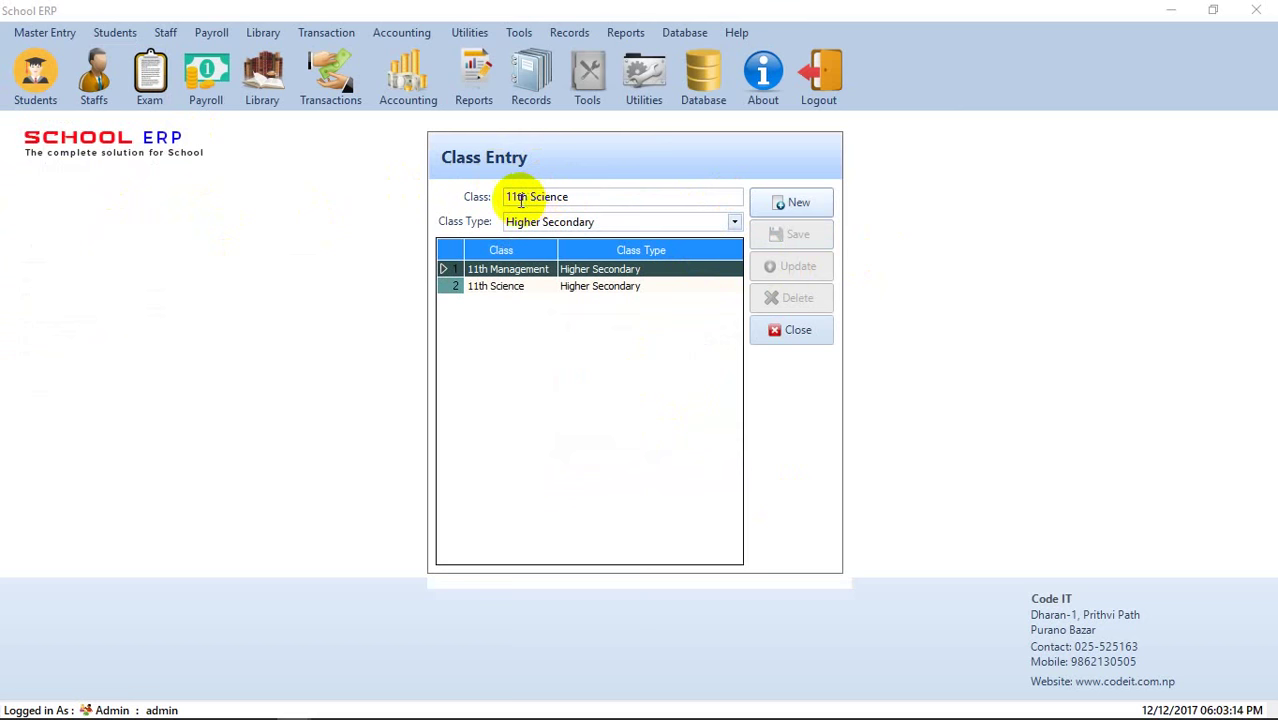
- Add 12th Management as a Higher Secondary class
{"action": "left_click", "coordinate": [760, 204]}
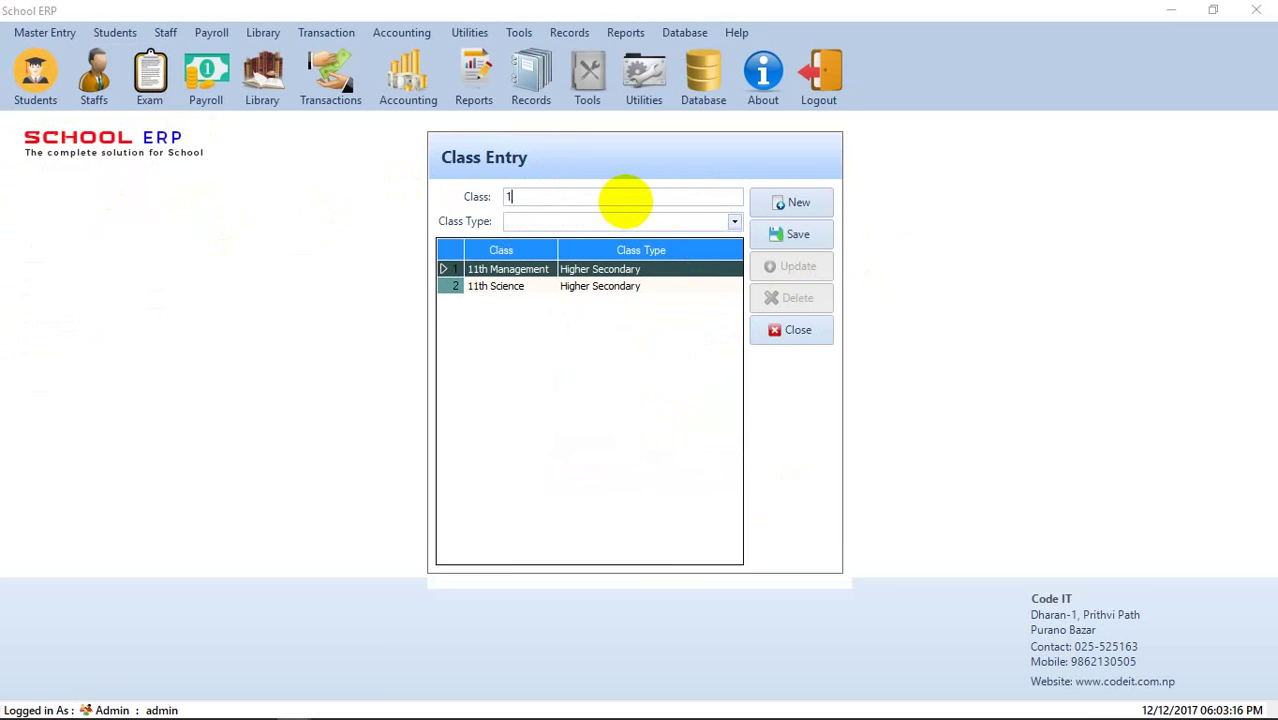
{"action": "type", "text": "th Management"}
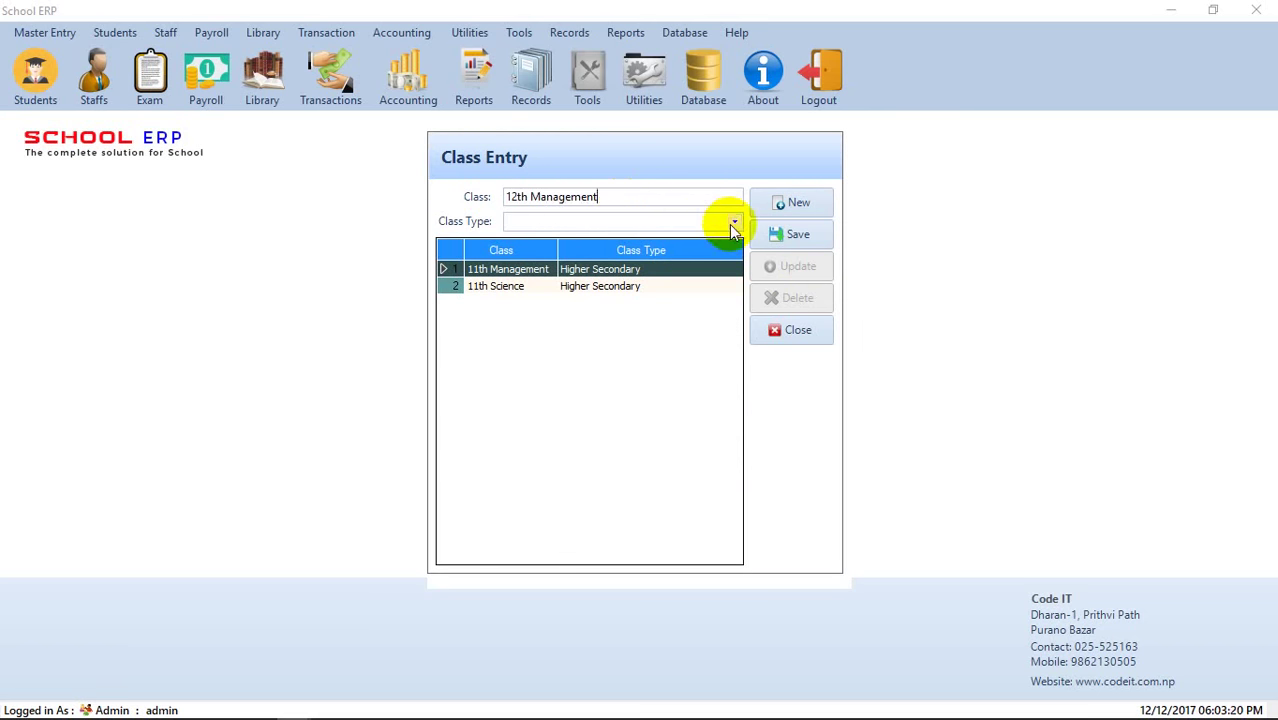
{"action": "left_click", "coordinate": [733, 222]}
{"action": "left_click", "coordinate": [669, 240]}
{"action": "left_click", "coordinate": [797, 240]}
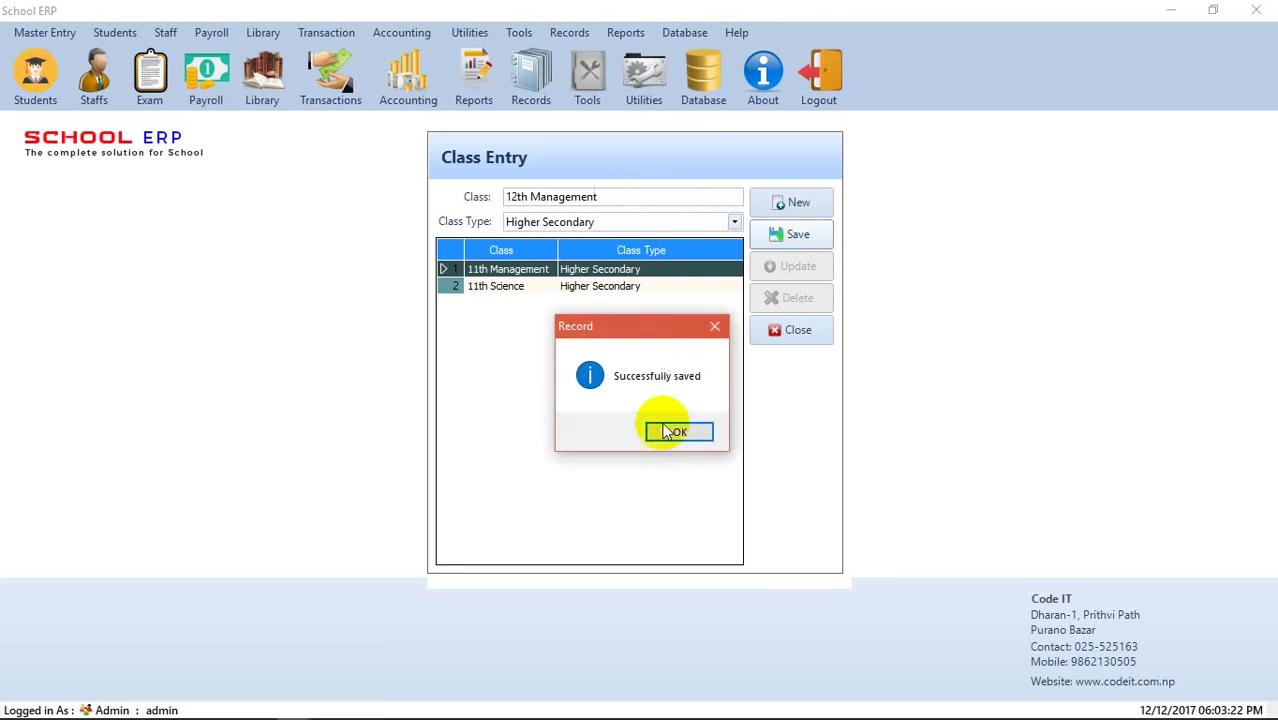
{"action": "left_click", "coordinate": [670, 428]}
- Add 12th Science as a Higher Secondary class and close Class Entry
{"action": "left_click", "coordinate": [781, 205]}
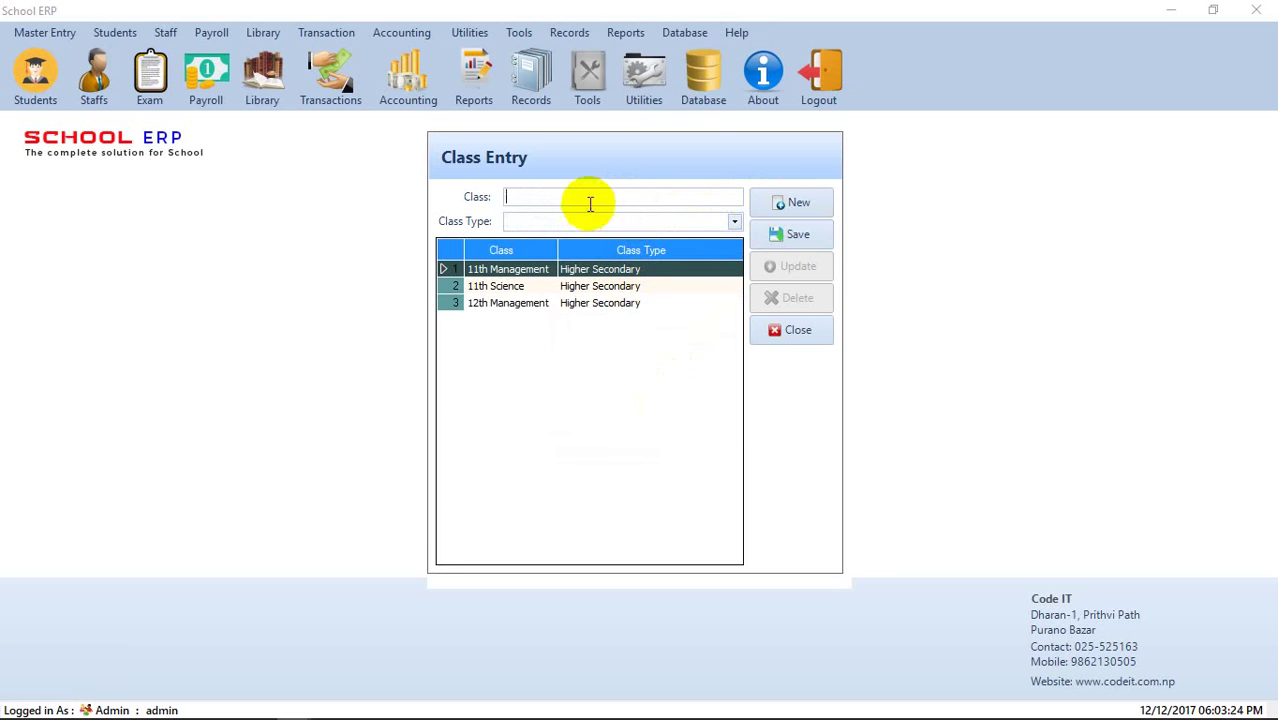
{"action": "type", "text": "12th Science"}
{"action": "left_click", "coordinate": [635, 222]}
{"action": "left_click", "coordinate": [630, 241]}
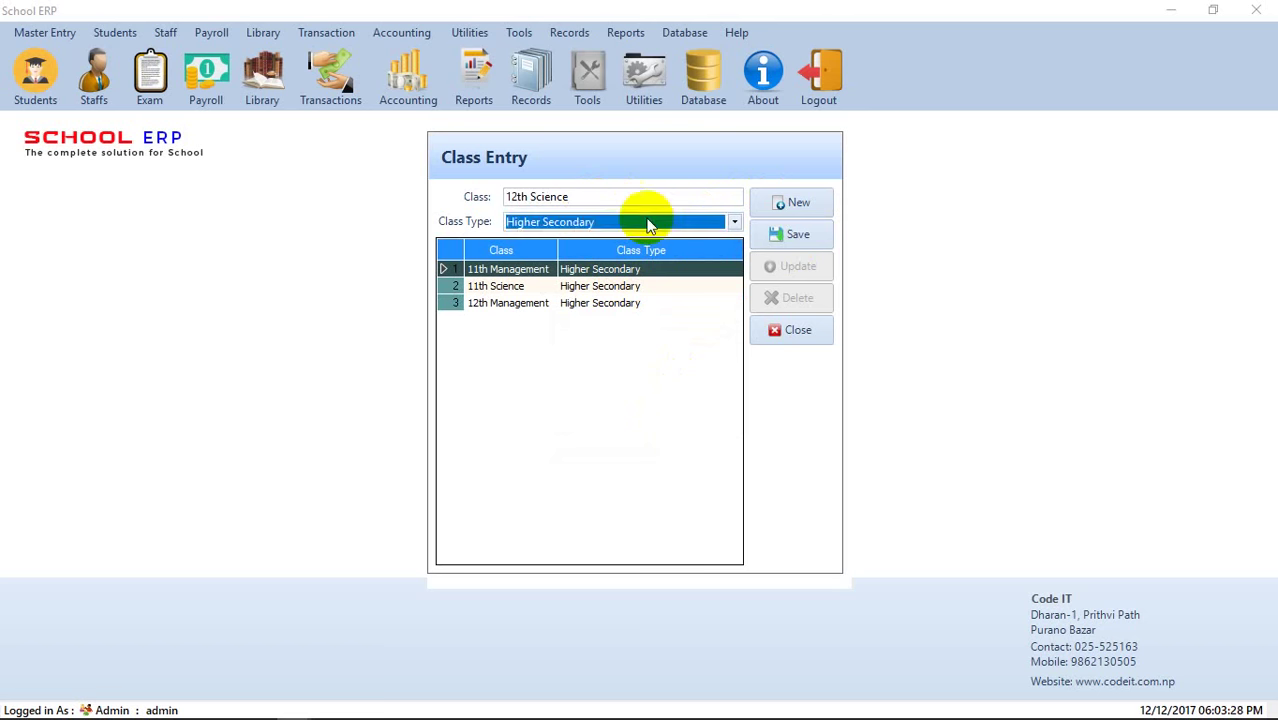
{"action": "left_click", "coordinate": [812, 238]}
{"action": "left_click", "coordinate": [690, 430]}
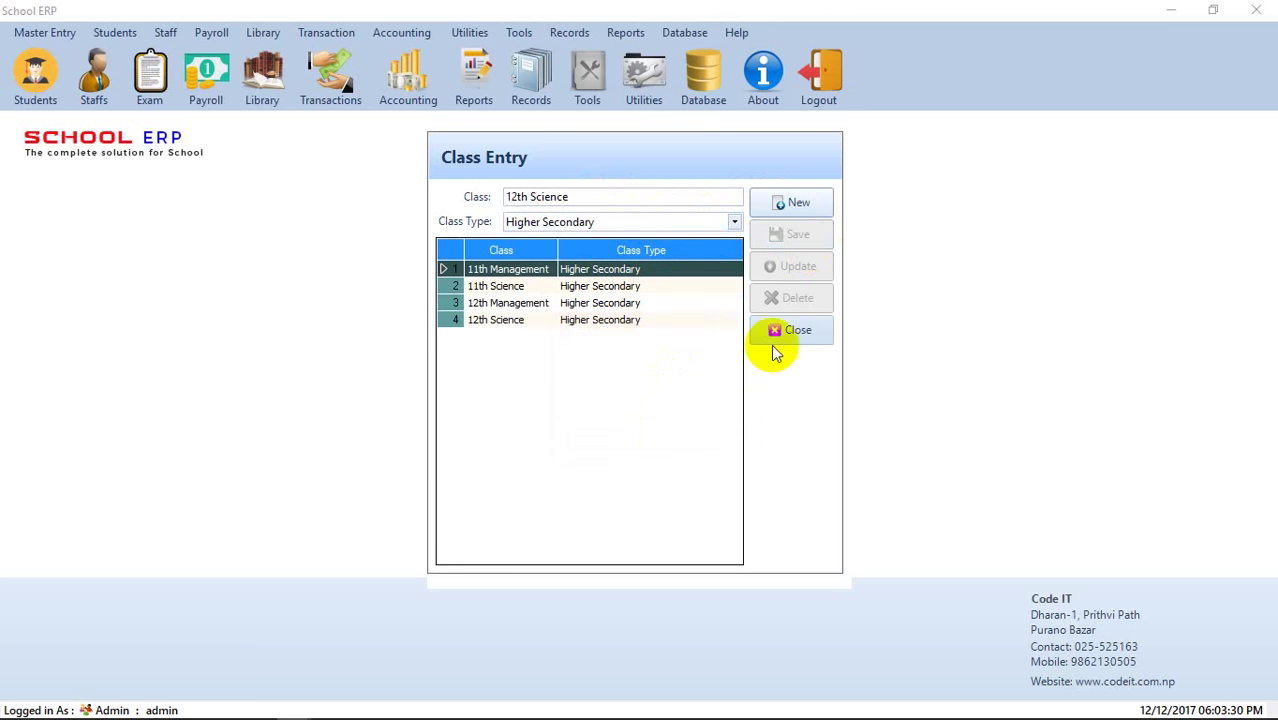
{"action": "left_click", "coordinate": [778, 340]}
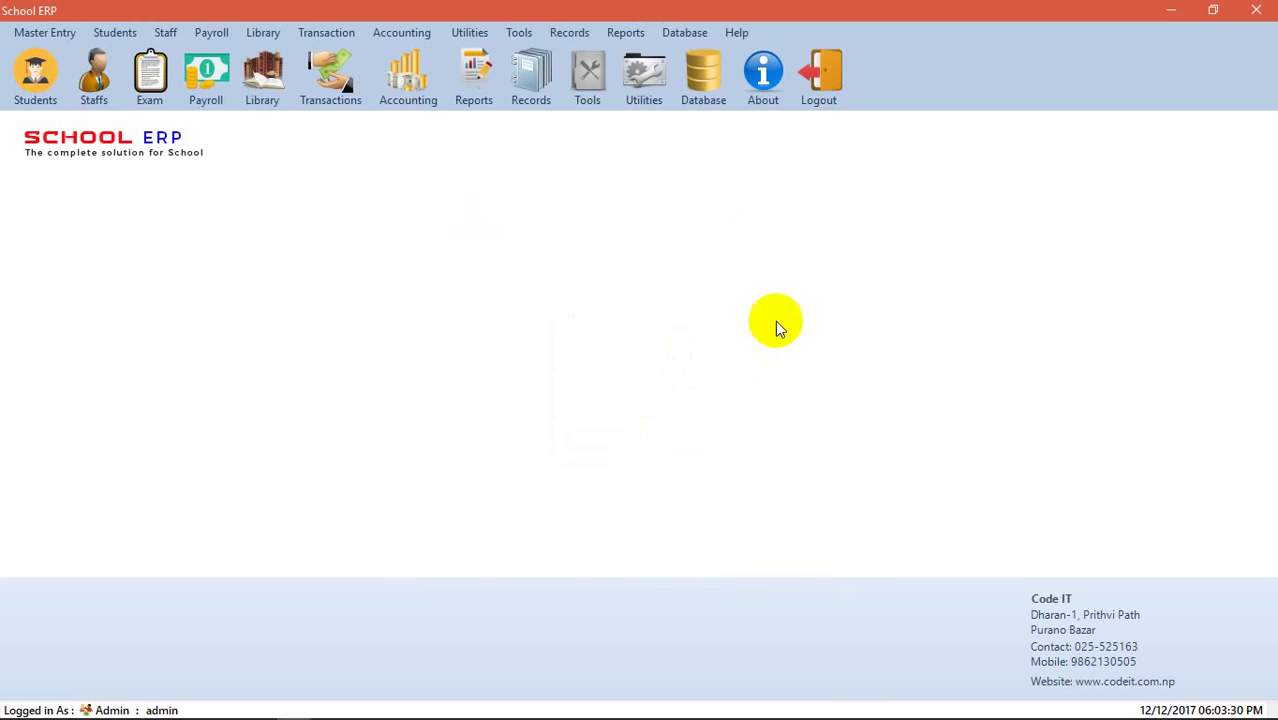
- Save section A for 11th Management in Section Master, then close it
{"action": "left_click", "coordinate": [70, 32]}
{"action": "mouse_move", "coordinate": [114, 210]}
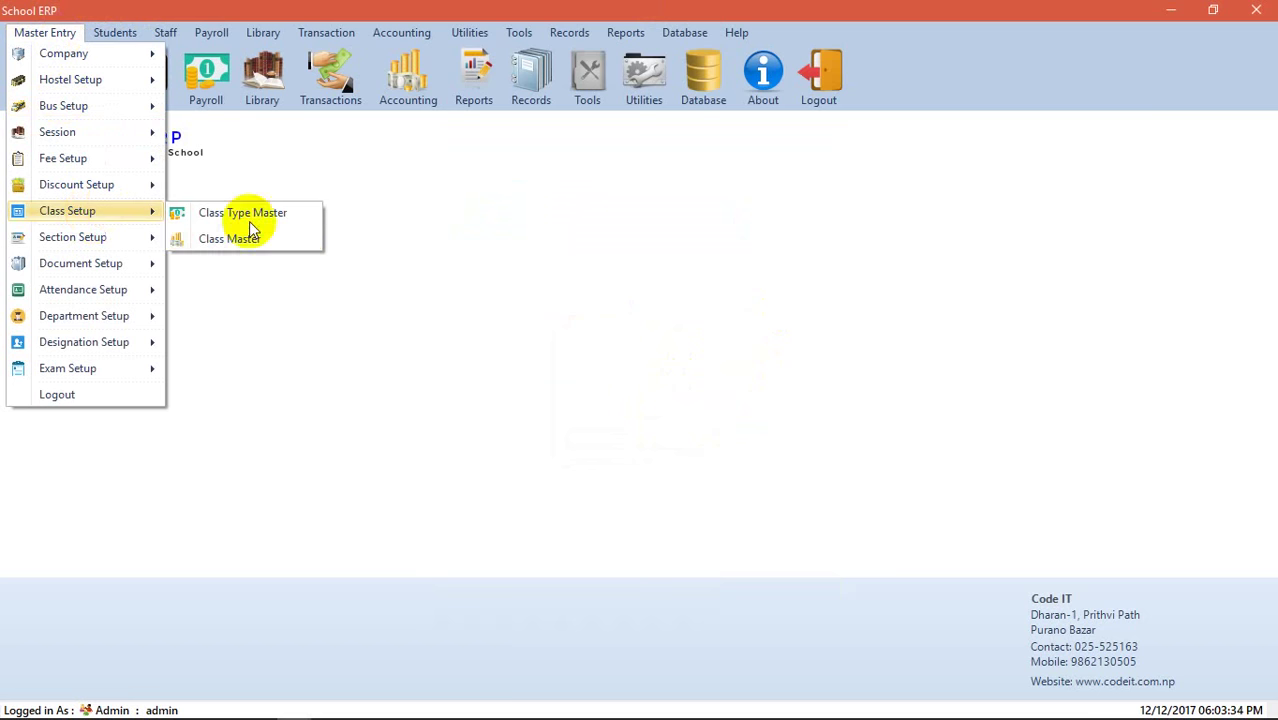
{"action": "mouse_move", "coordinate": [113, 240]}
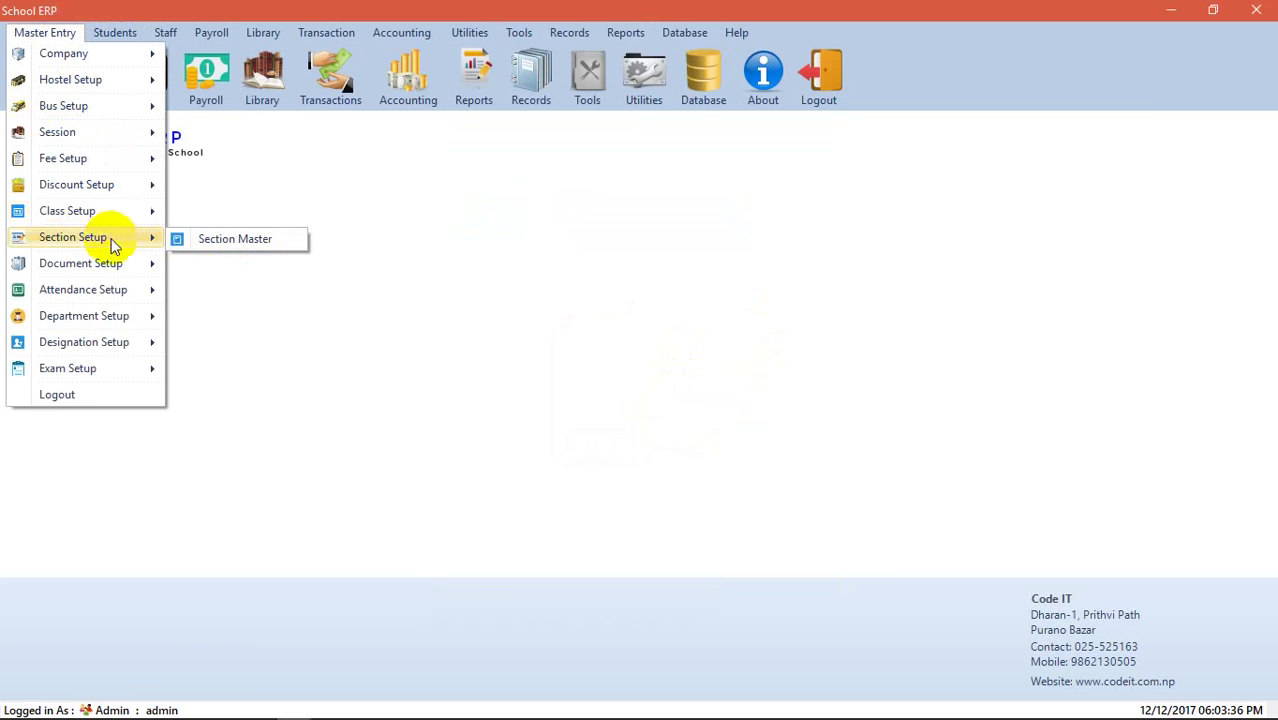
{"action": "left_click", "coordinate": [226, 243]}
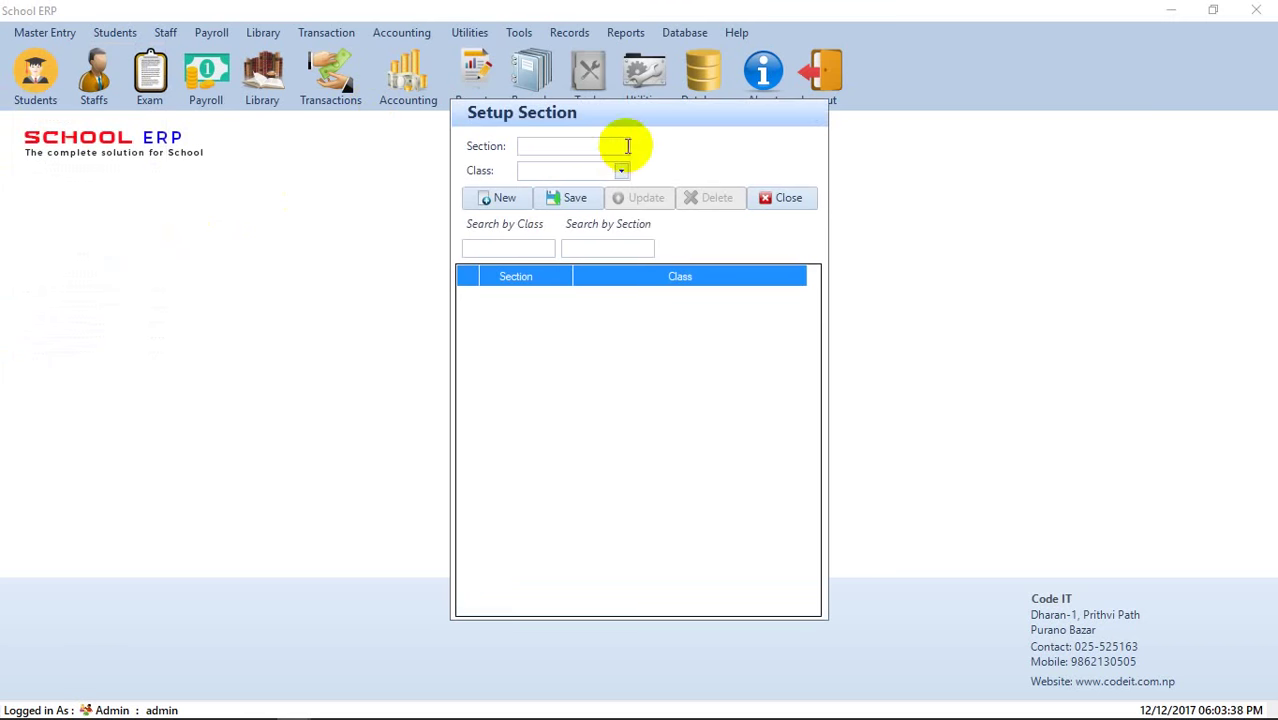
{"action": "type", "text": "A"}
{"action": "left_click", "coordinate": [620, 171]}
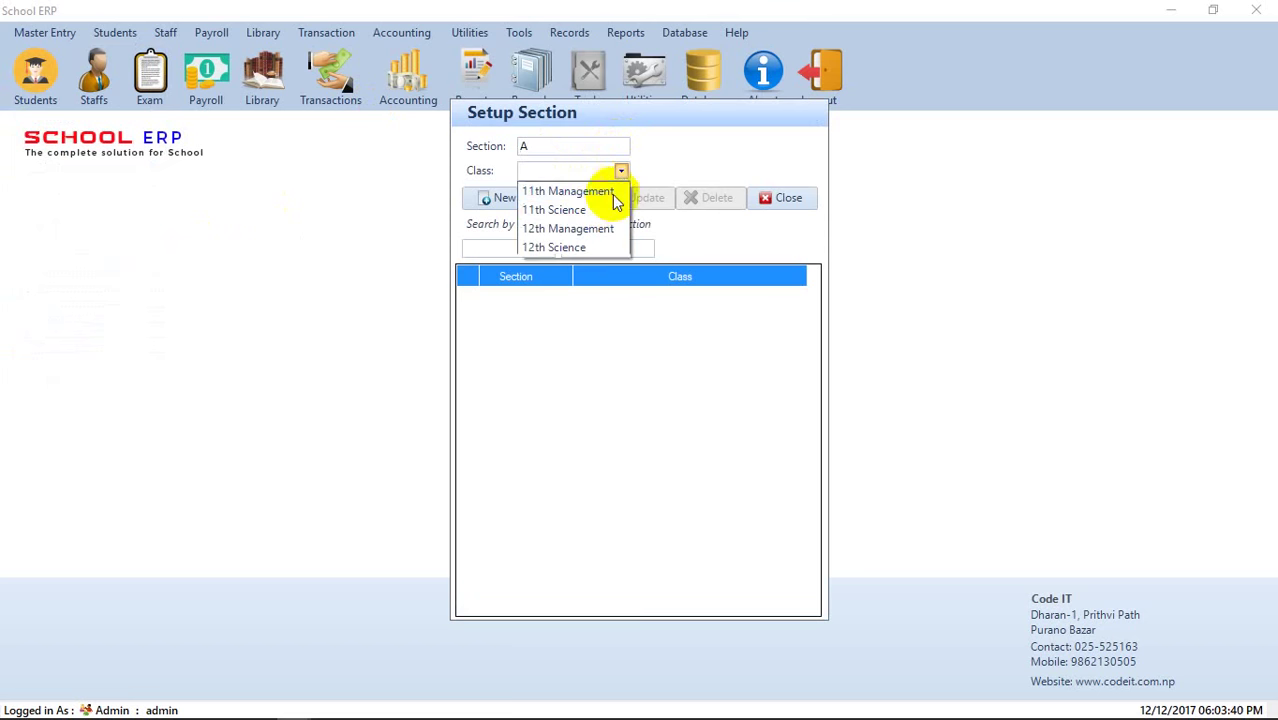
{"action": "left_click", "coordinate": [600, 194]}
{"action": "left_click", "coordinate": [577, 203]}
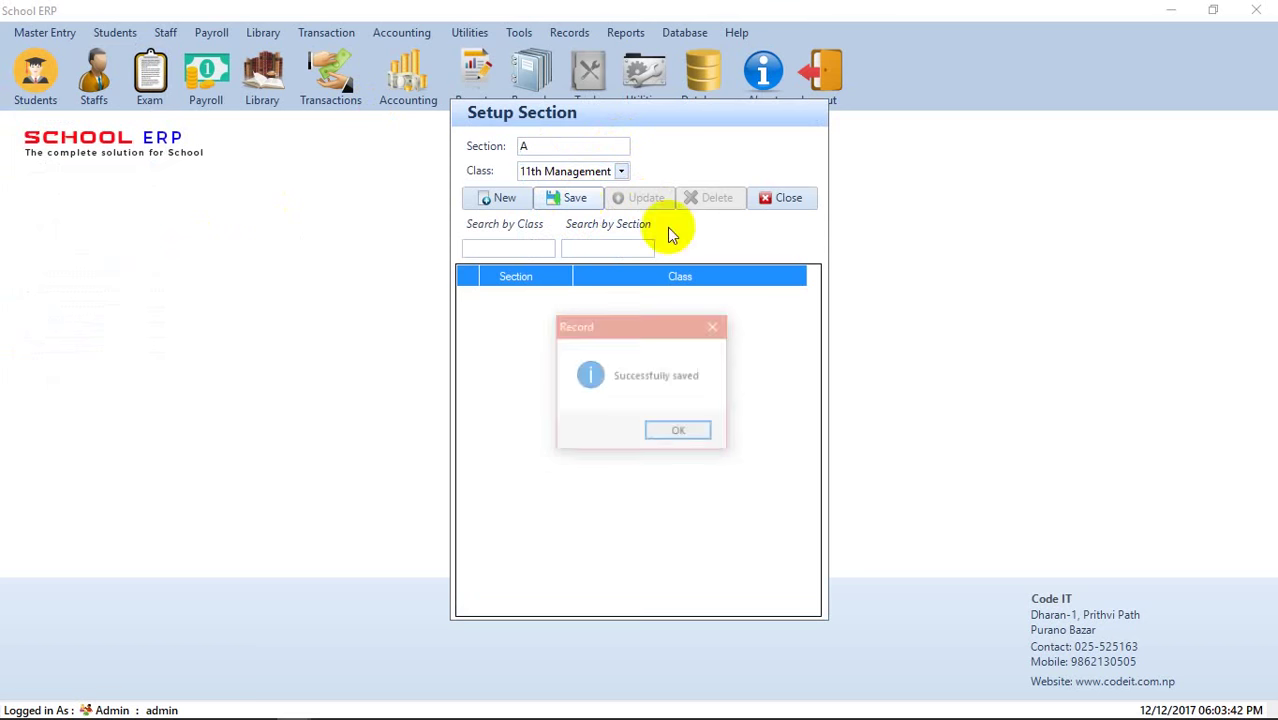
{"action": "left_click", "coordinate": [690, 436]}
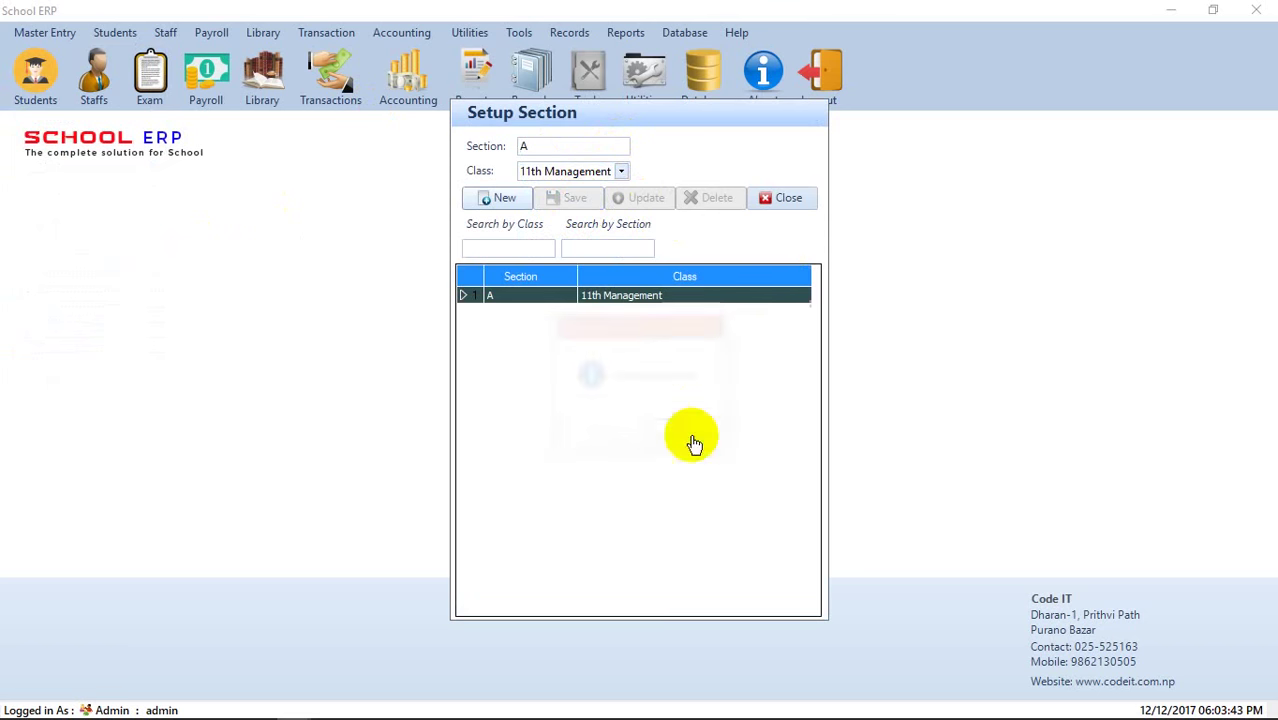
{"action": "left_click", "coordinate": [772, 199]}
{"action": "left_click", "coordinate": [40, 32]}
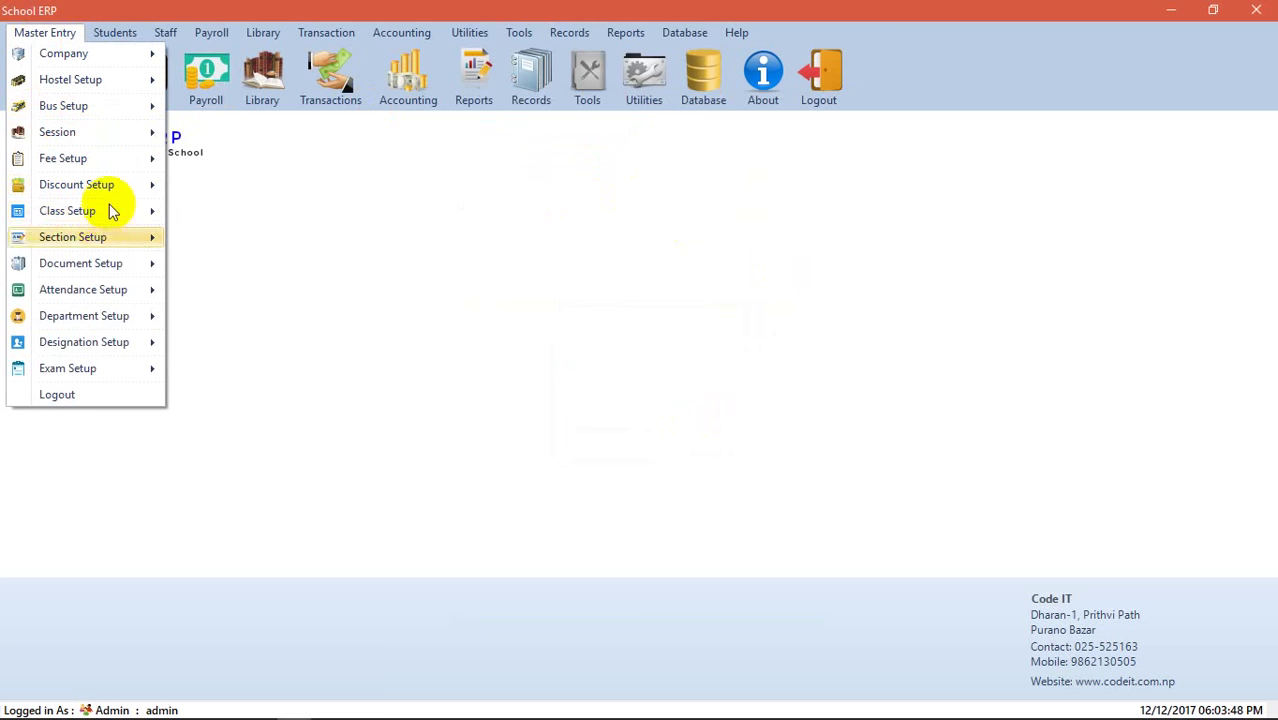
{"action": "mouse_move", "coordinate": [112, 186]}
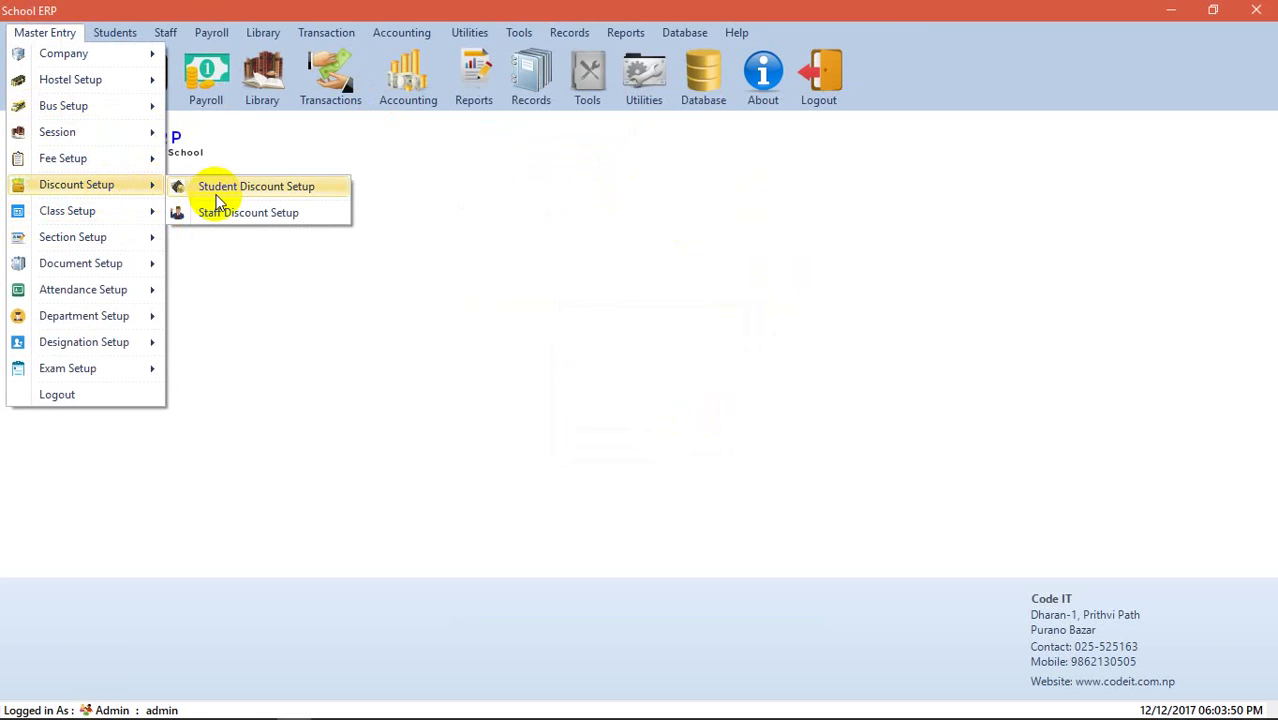
{"action": "left_click", "coordinate": [220, 200]}
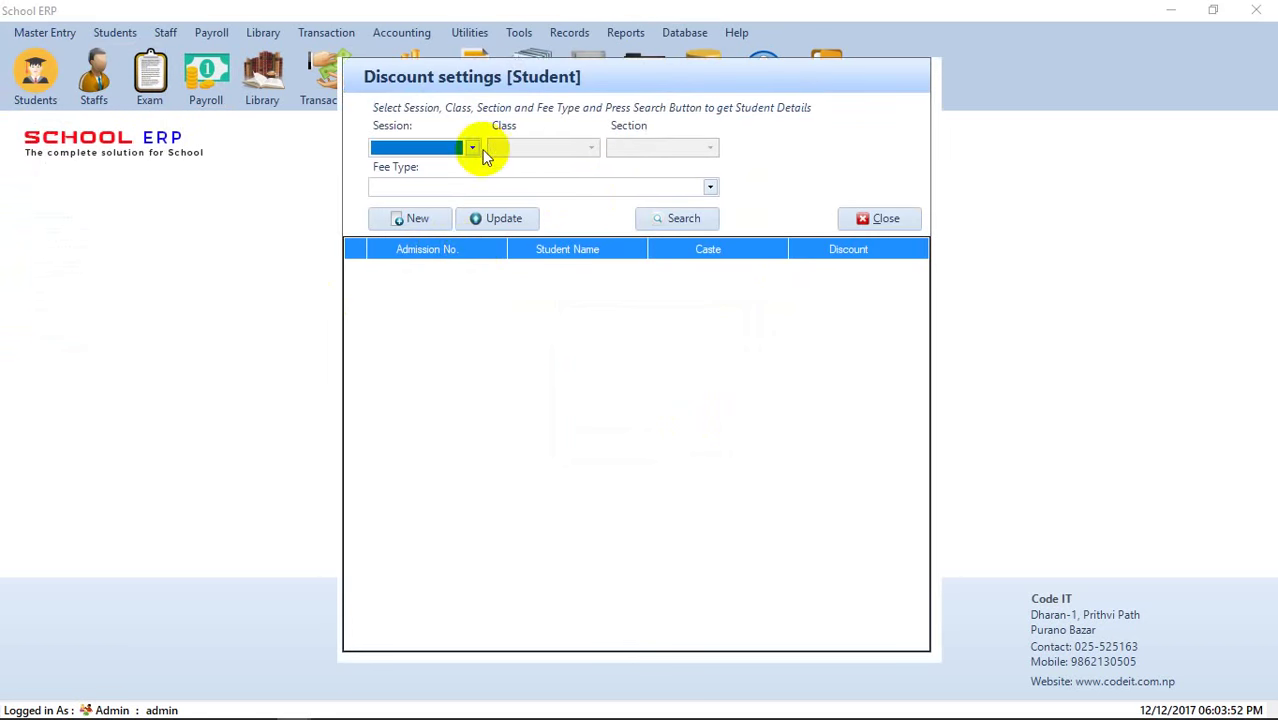
{"action": "left_click", "coordinate": [472, 150]}
{"action": "left_click", "coordinate": [471, 151]}
{"action": "left_click", "coordinate": [905, 220]}
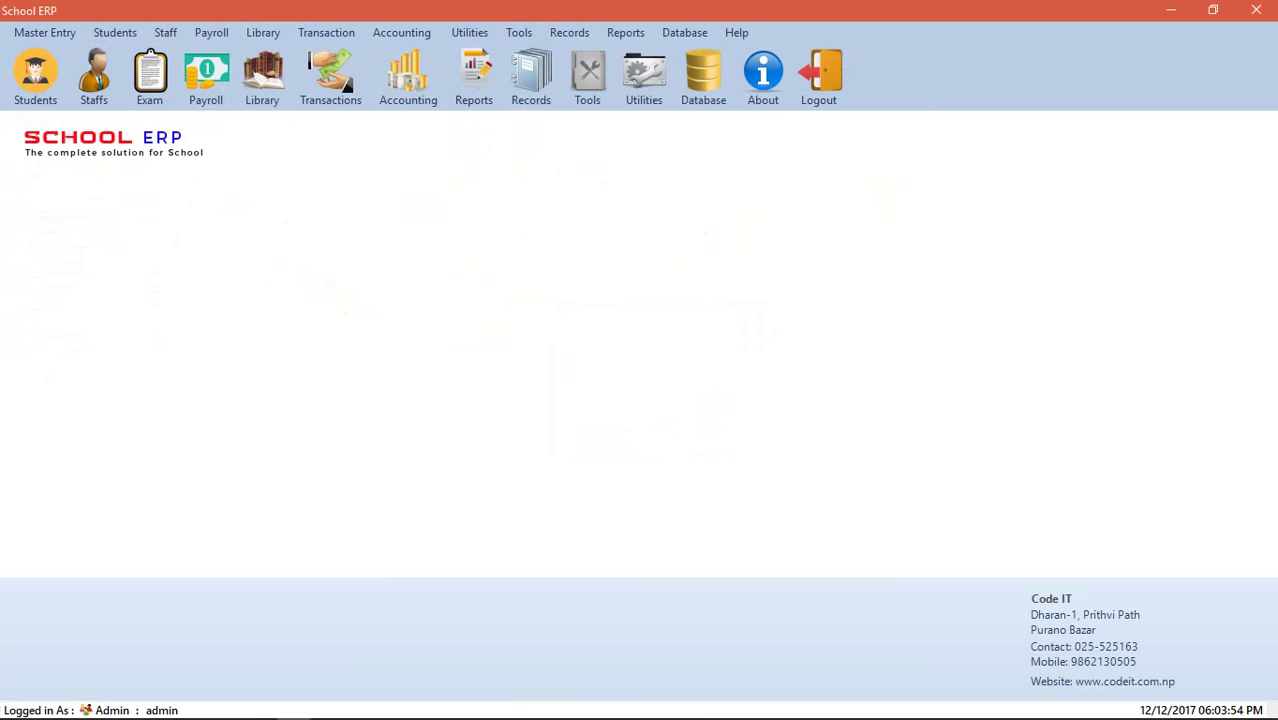
{"action": "left_click", "coordinate": [38, 32]}
{"action": "mouse_move", "coordinate": [83, 289]}
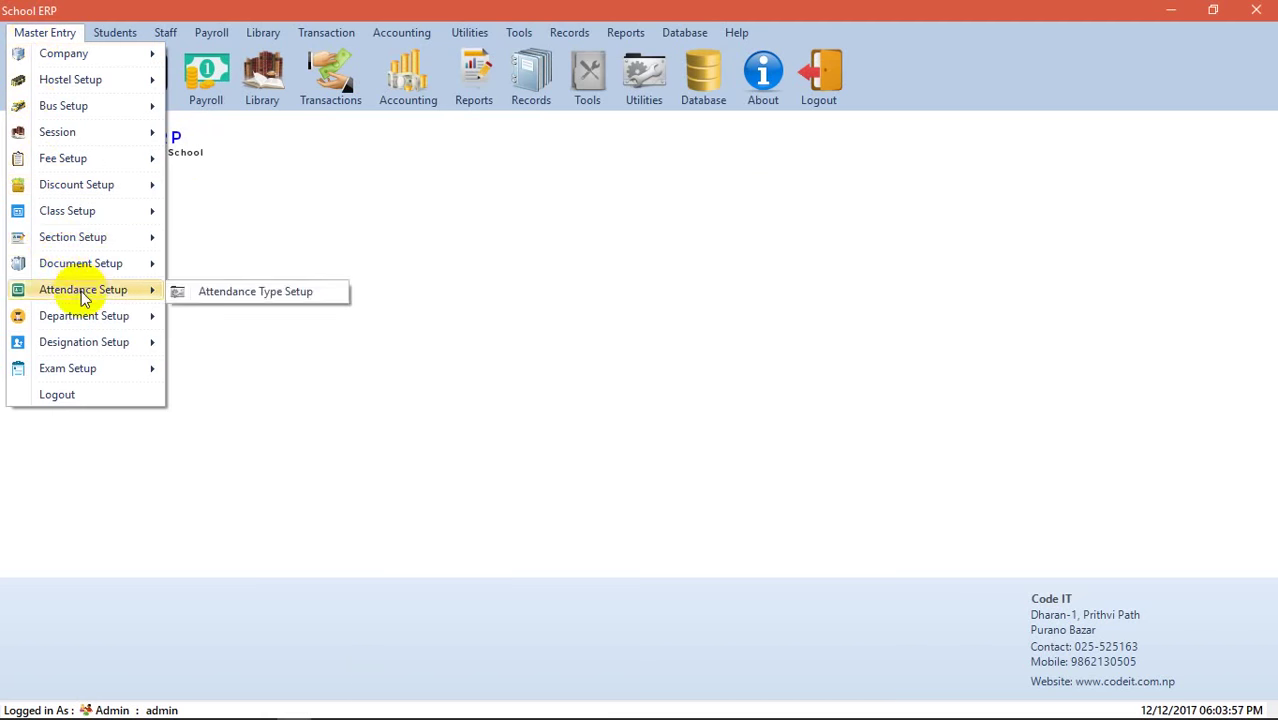
{"action": "left_click", "coordinate": [235, 293]}
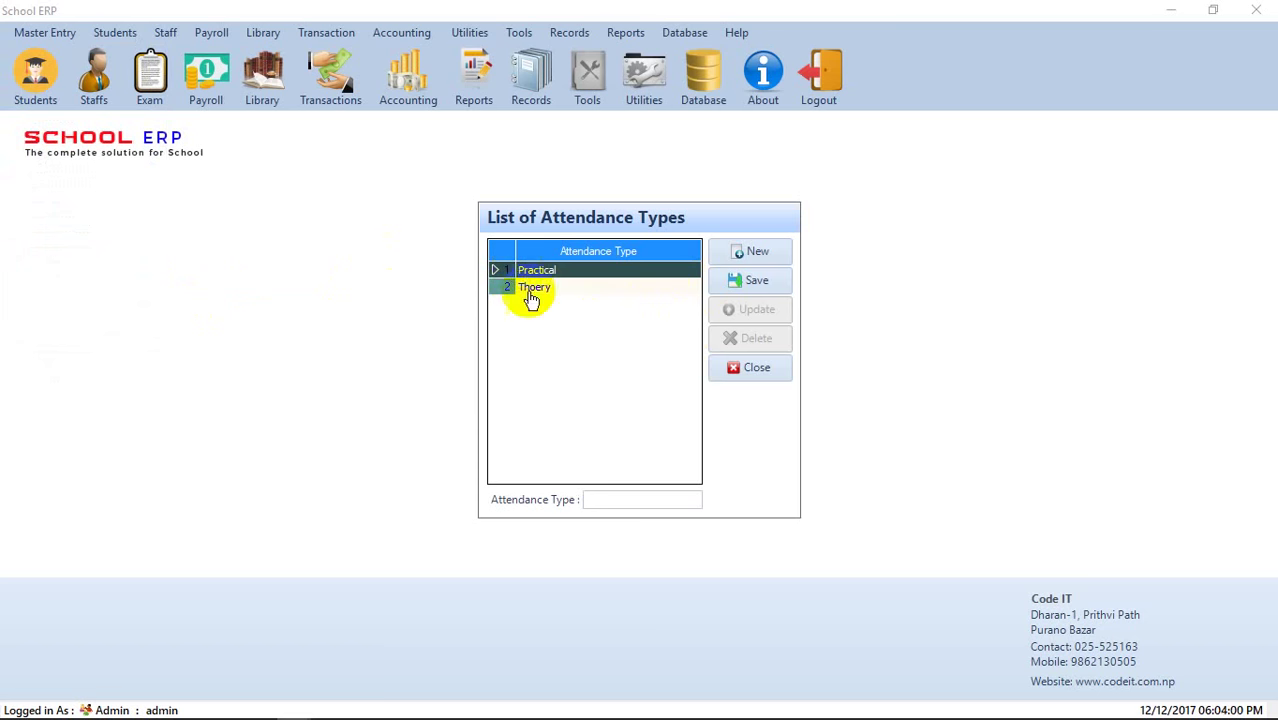
- Save a Management department in Department Master and close the window
{"action": "left_click", "coordinate": [757, 370]}
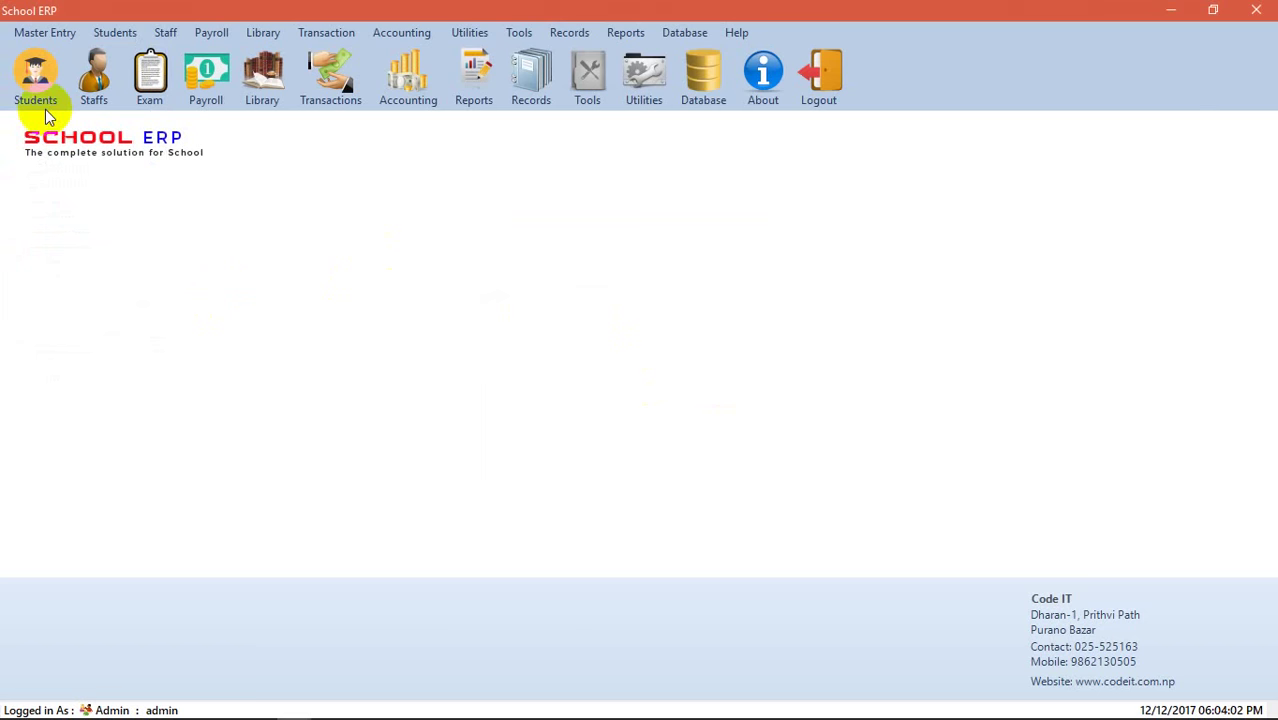
{"action": "left_click", "coordinate": [44, 32]}
{"action": "mouse_move", "coordinate": [87, 326]}
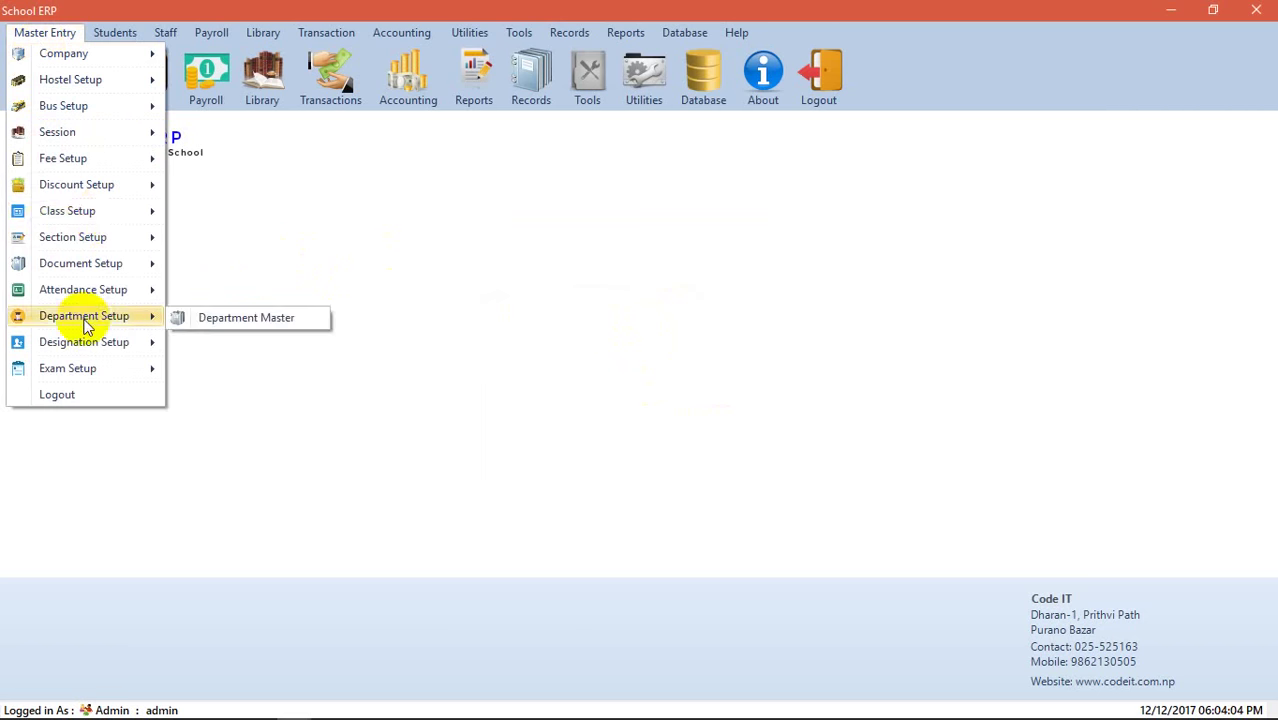
{"action": "left_click", "coordinate": [296, 320]}
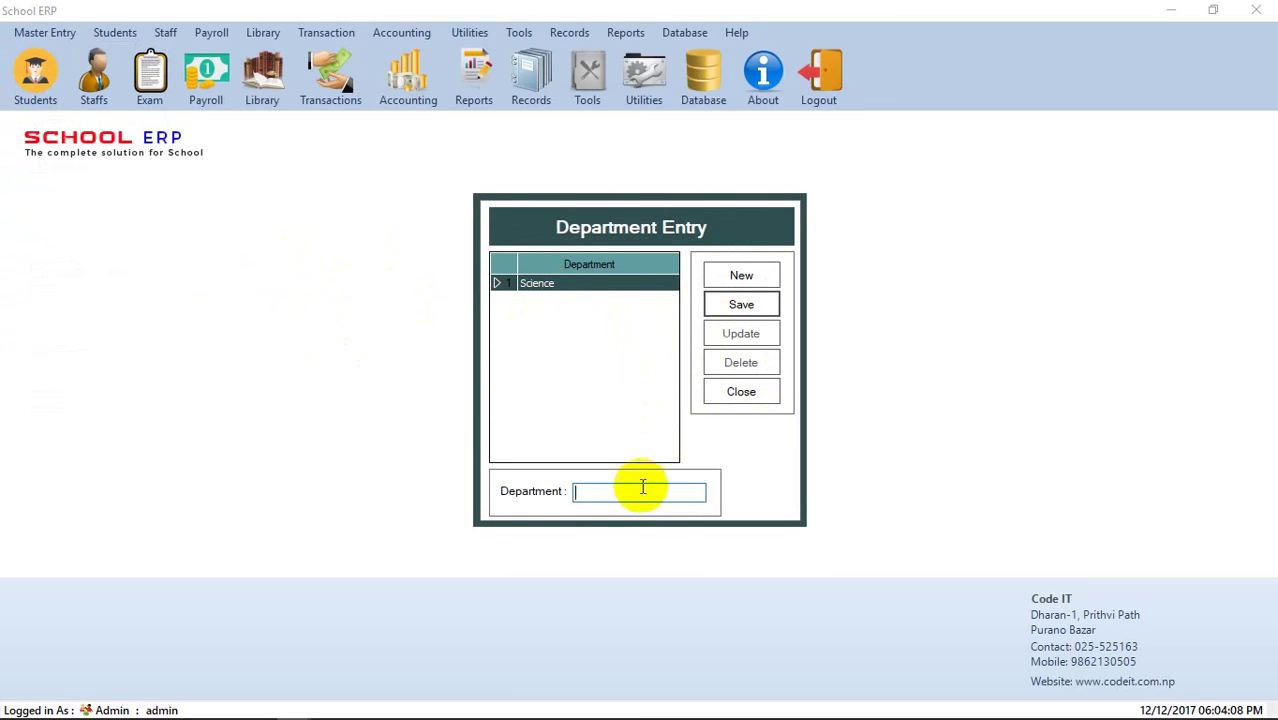
{"action": "type", "text": "Management"}
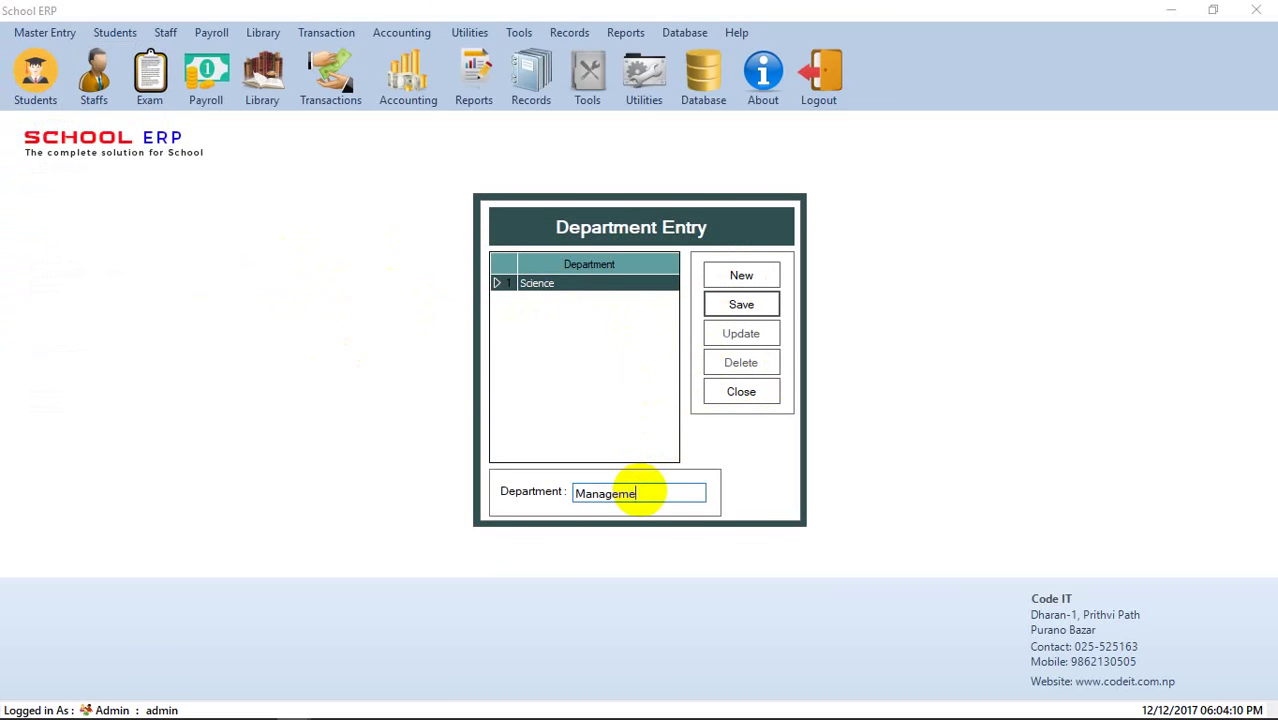
{"action": "left_click", "coordinate": [771, 305]}
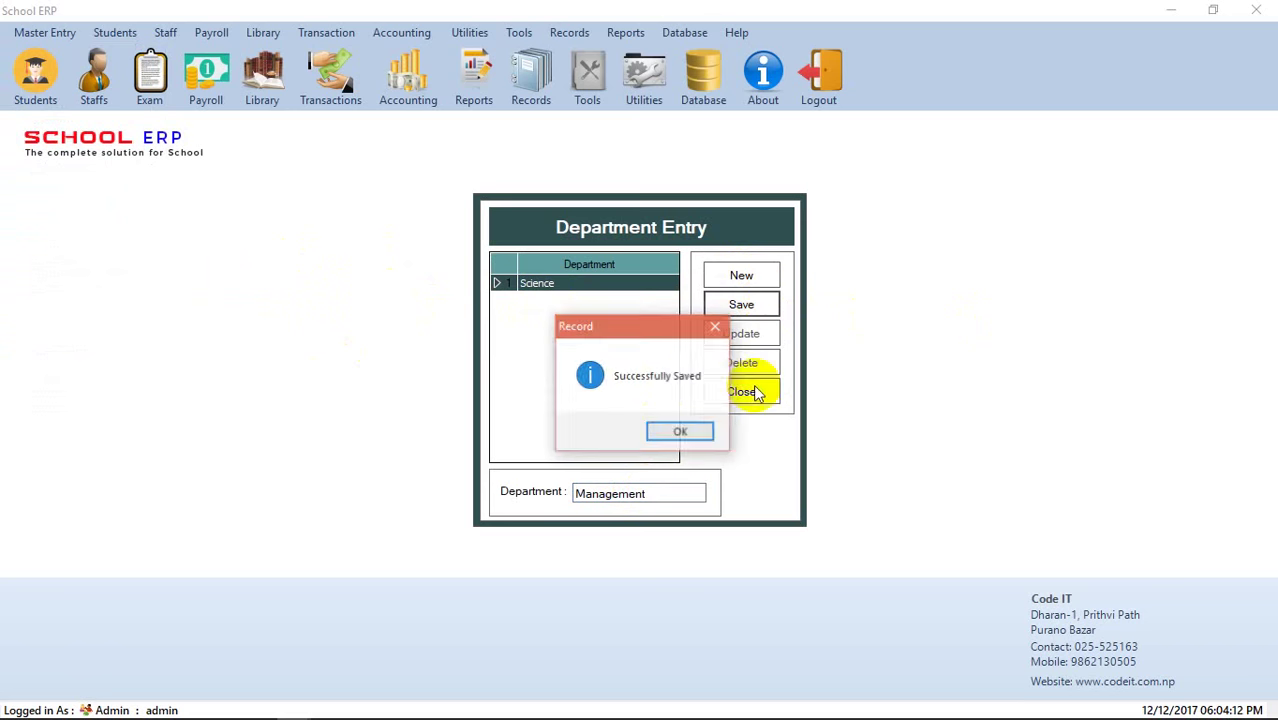
{"action": "left_click", "coordinate": [688, 432]}
{"action": "left_click", "coordinate": [741, 392]}
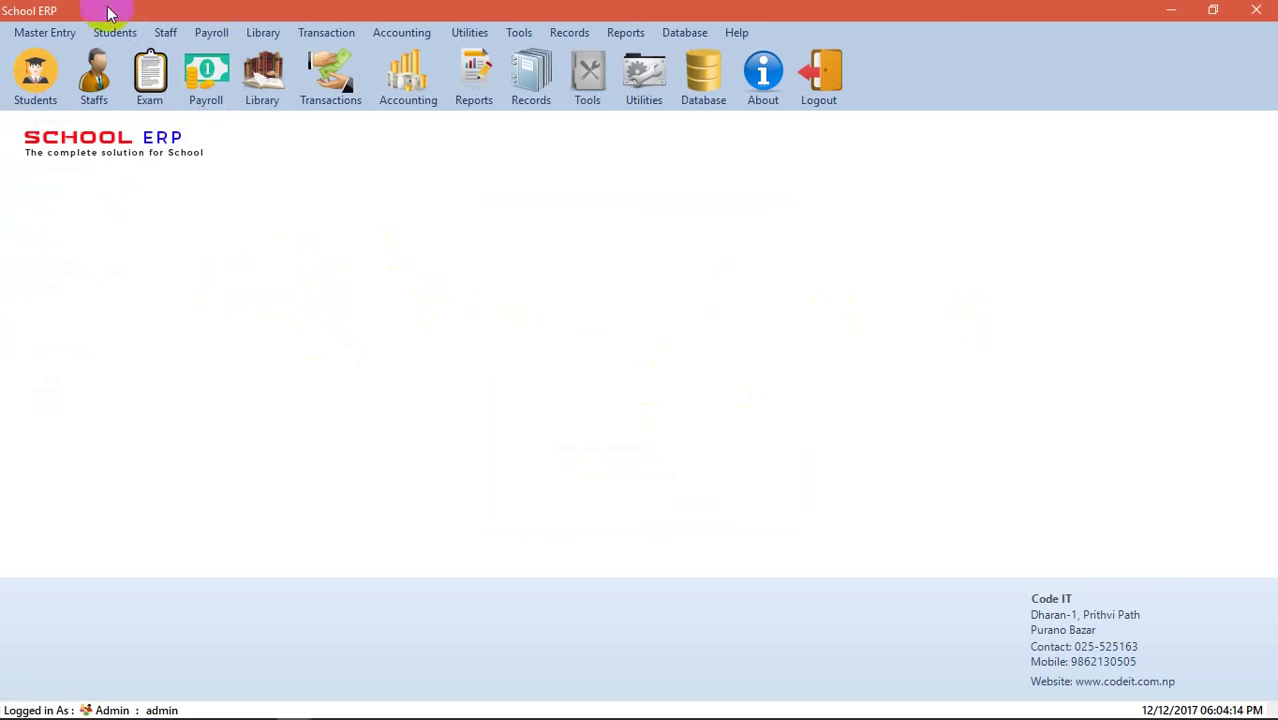
{"action": "left_click", "coordinate": [44, 32]}
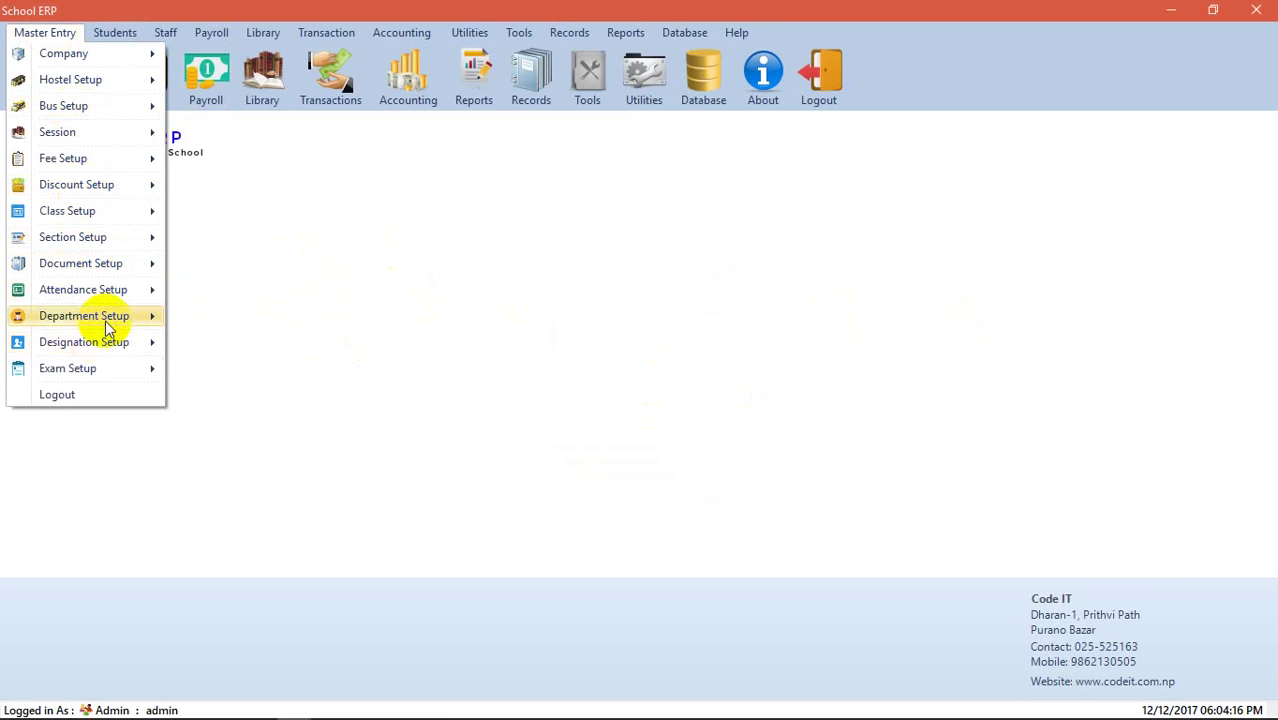
- Save subject CSC-101 English for the 11th Management class
{"action": "mouse_move", "coordinate": [108, 369]}
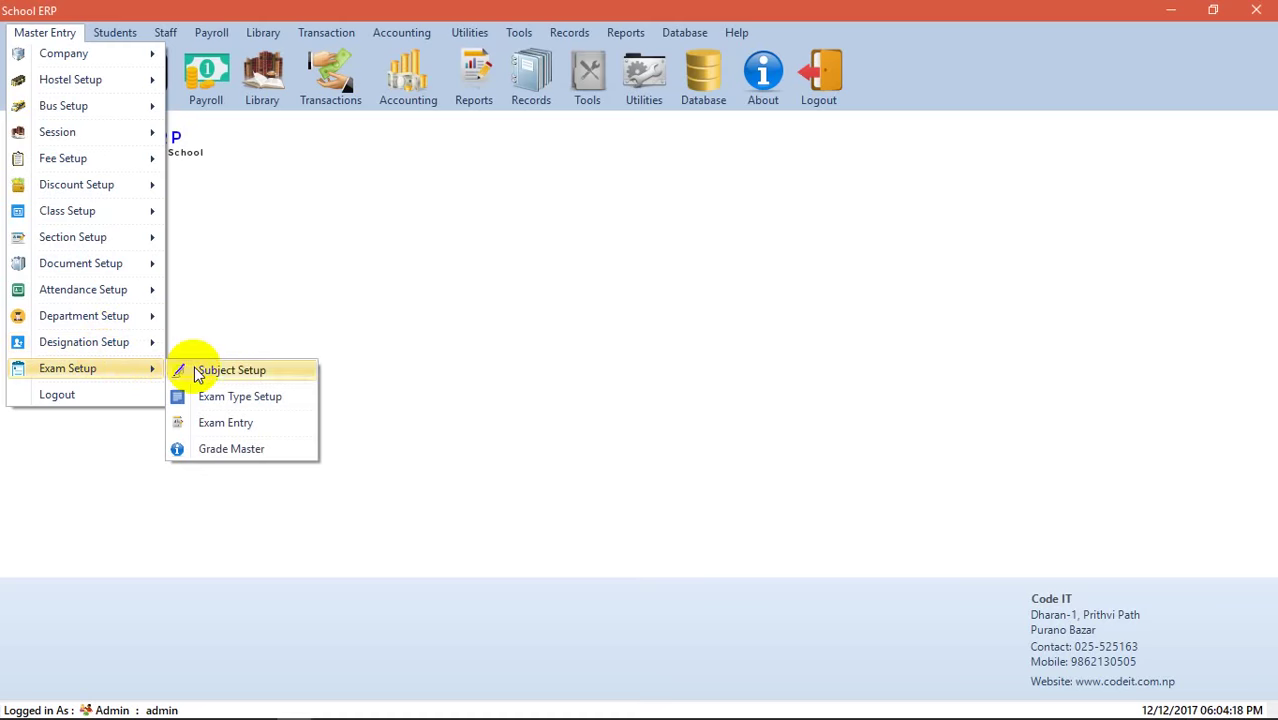
{"action": "left_click", "coordinate": [197, 371]}
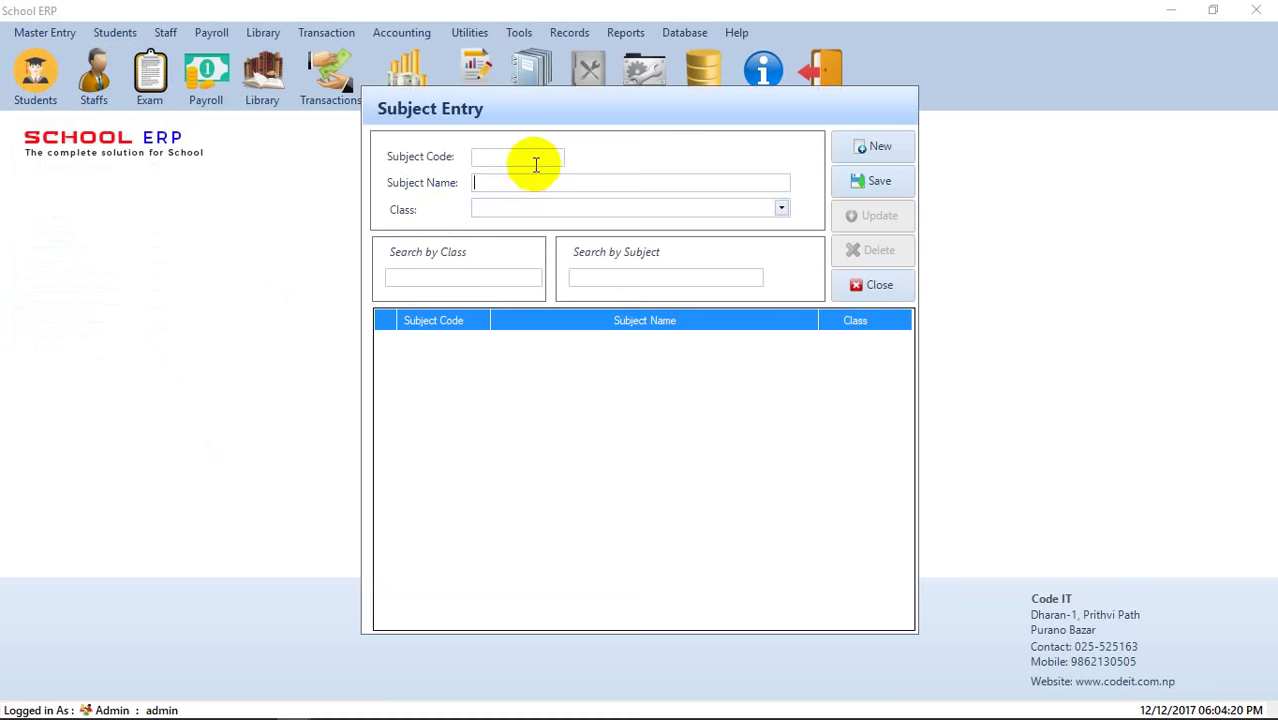
{"action": "left_click", "coordinate": [781, 212]}
{"action": "left_click", "coordinate": [520, 156]}
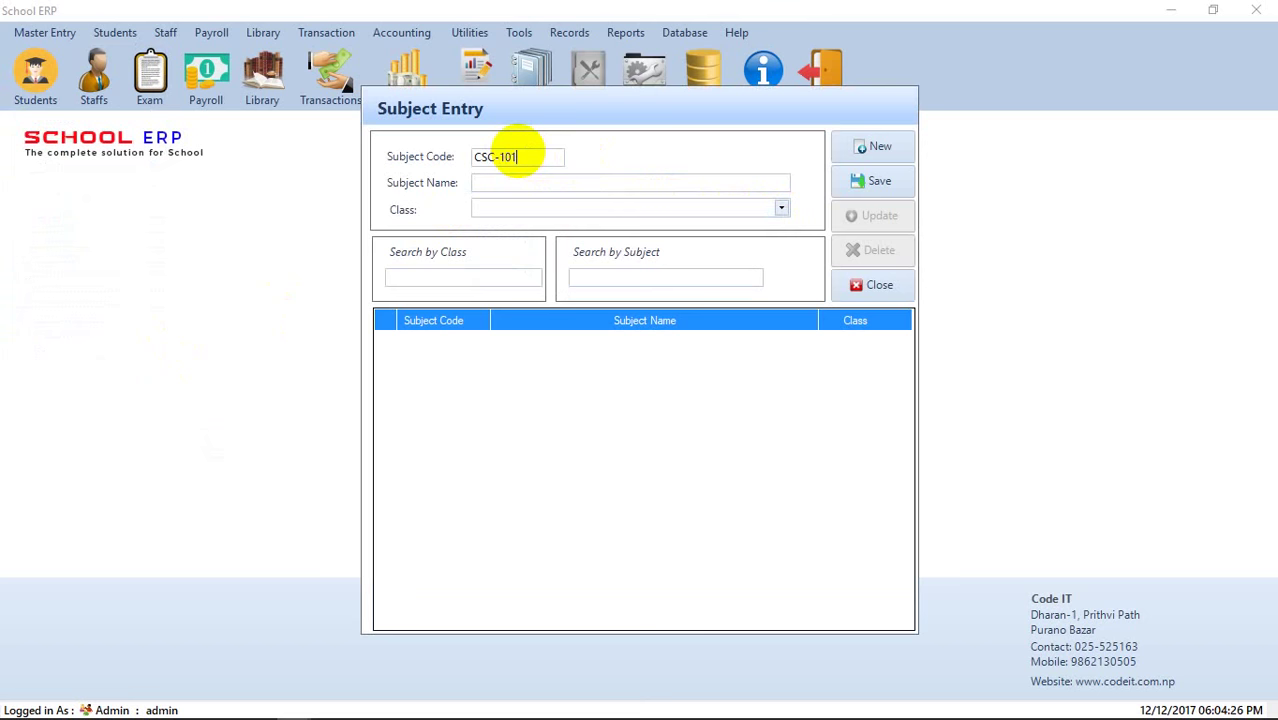
{"action": "key", "text": "Tab"}
{"action": "left_click", "coordinate": [581, 179]}
{"action": "type", "text": "English"}
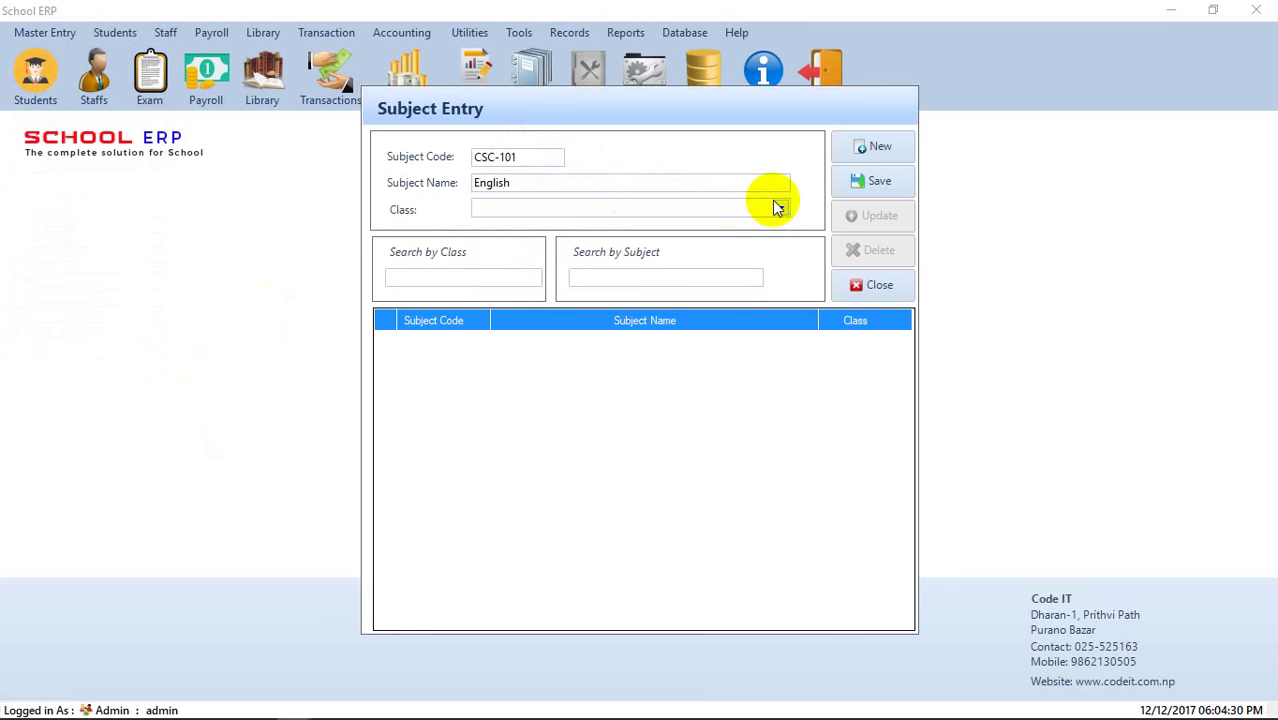
{"action": "left_click", "coordinate": [779, 207]}
{"action": "left_click", "coordinate": [727, 227]}
{"action": "left_click", "coordinate": [859, 188]}
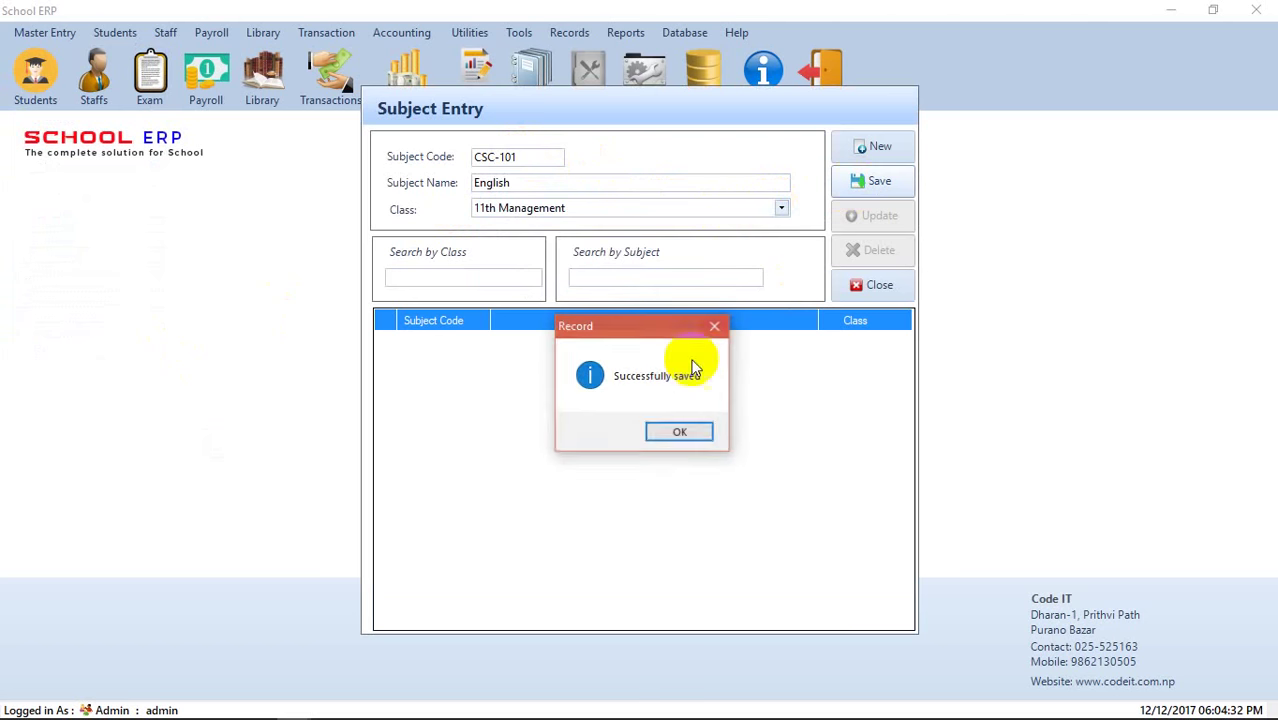
{"action": "left_click", "coordinate": [672, 431]}
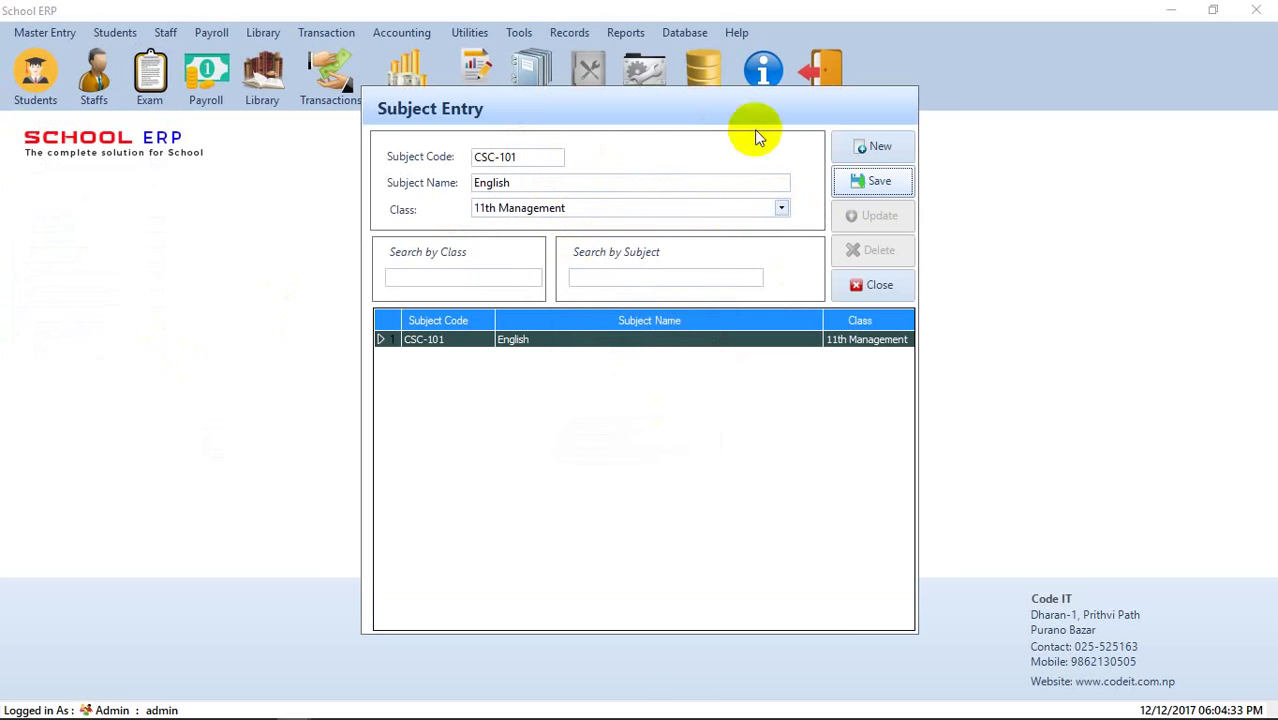
- Save subject CSC-102 Math for 11th Management
{"action": "left_click", "coordinate": [870, 146]}
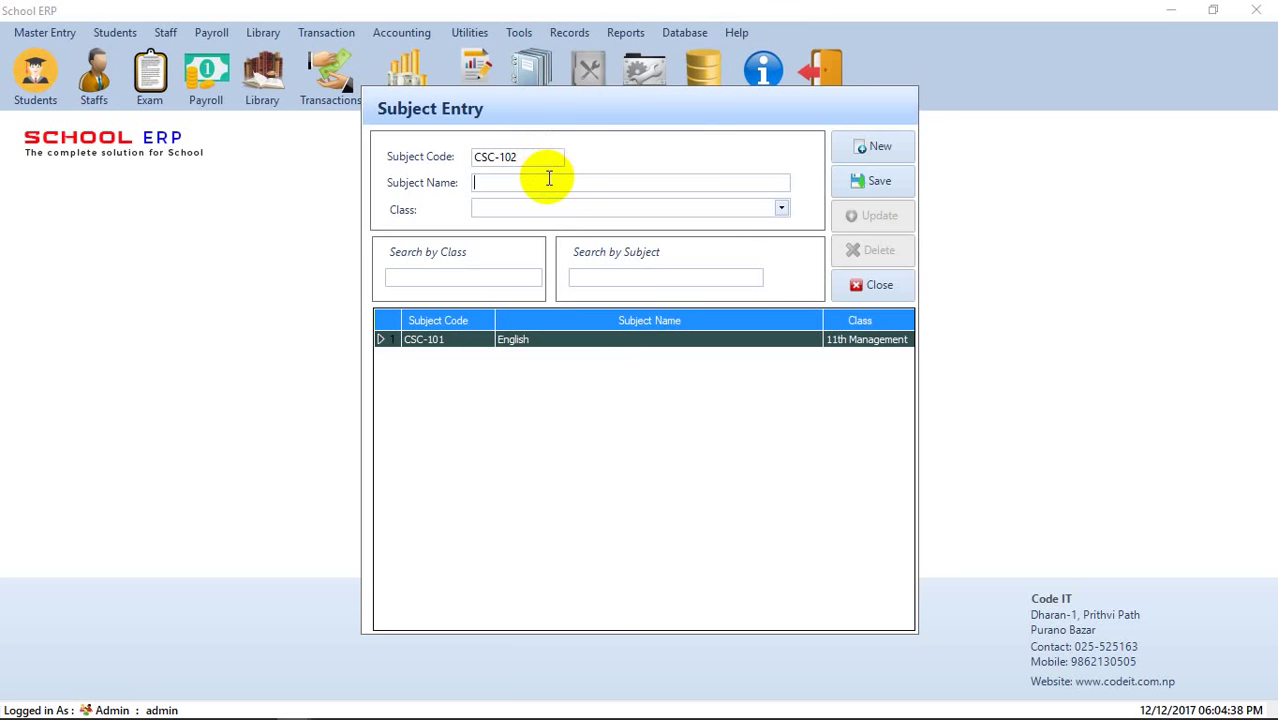
{"action": "left_click", "coordinate": [545, 177]}
{"action": "type", "text": "Math"}
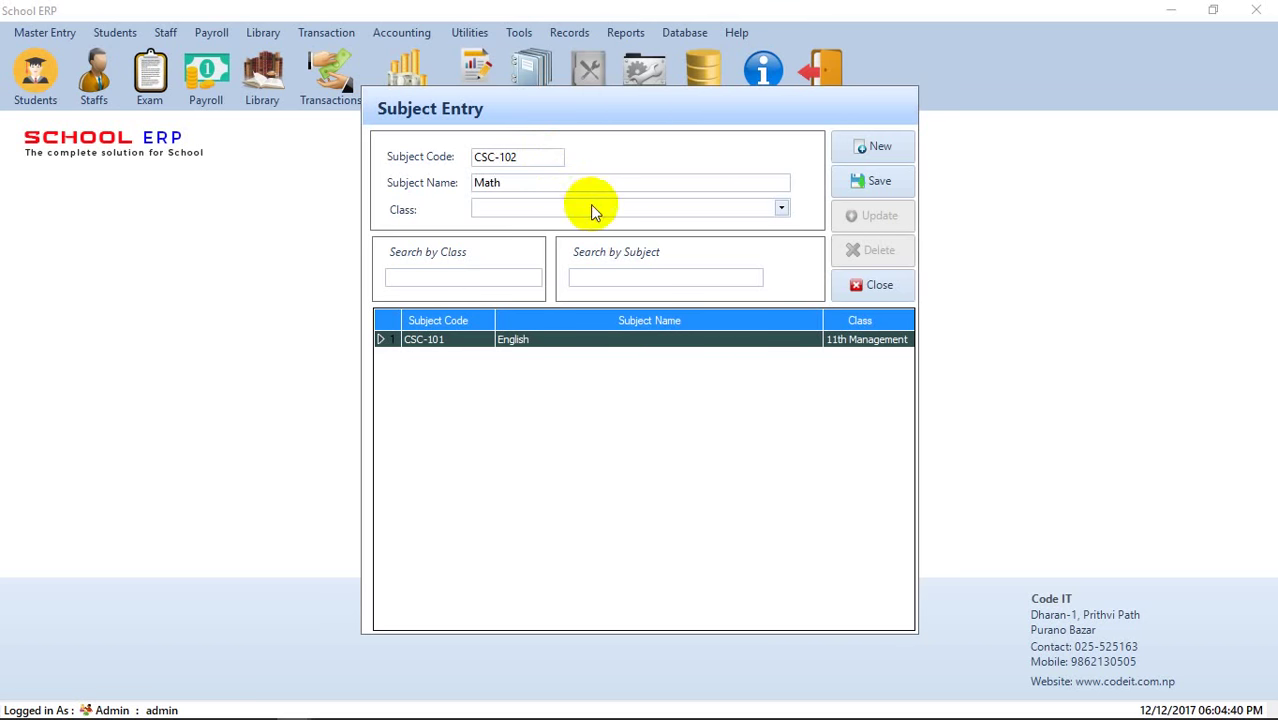
{"action": "left_click", "coordinate": [590, 207]}
{"action": "left_click", "coordinate": [561, 222]}
{"action": "left_click", "coordinate": [879, 180]}
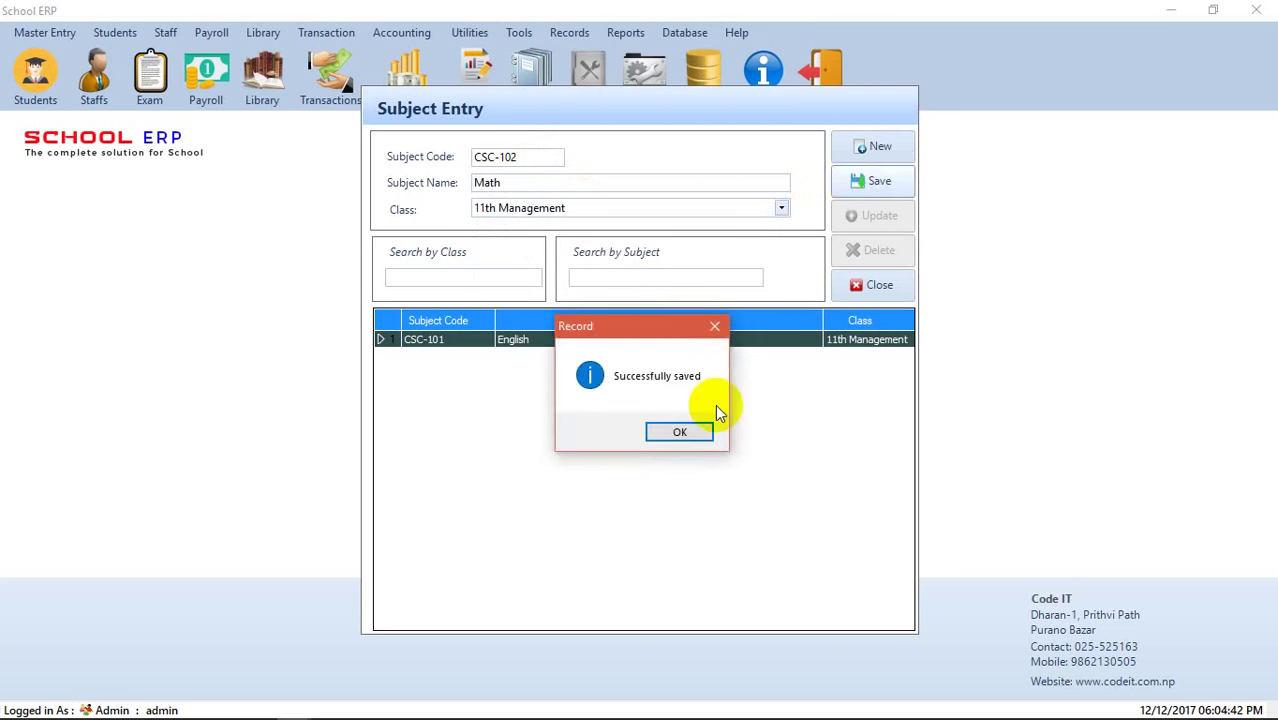
{"action": "left_click", "coordinate": [697, 432]}
- Save CSC-103 Accounts for 11th Management, correcting the name, and close the form
{"action": "left_click", "coordinate": [864, 150]}
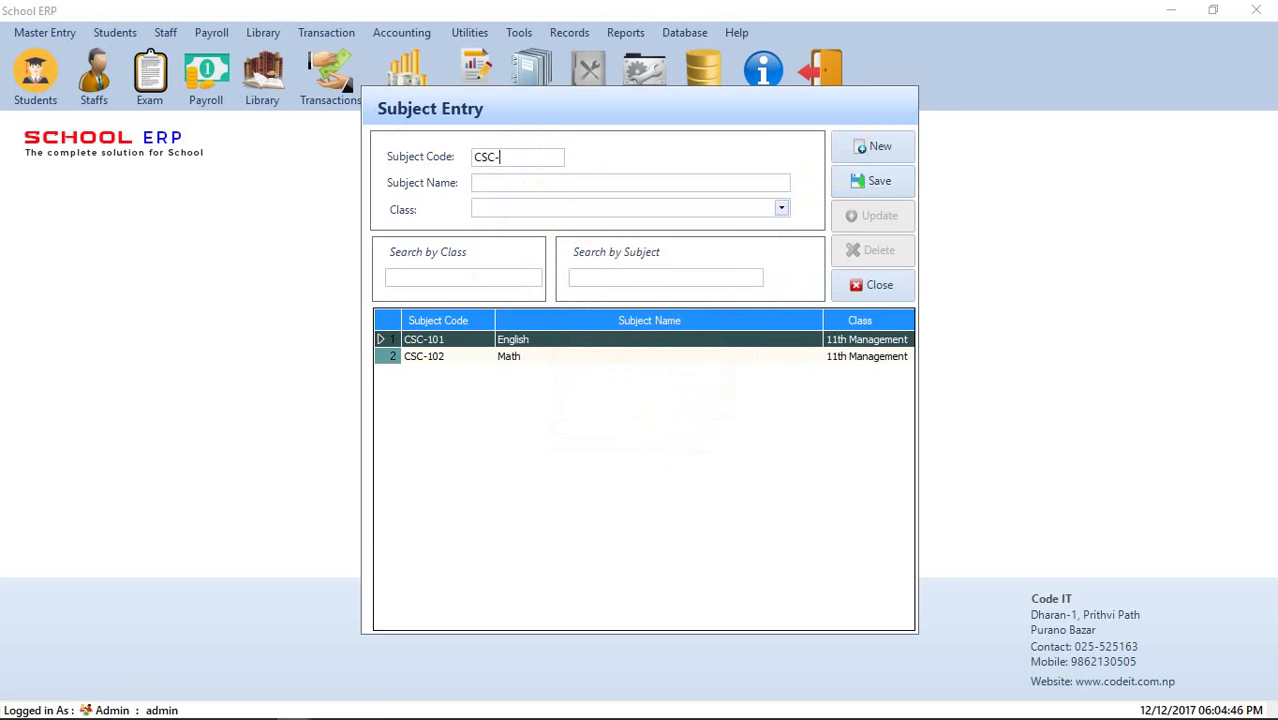
{"action": "type", "text": "CSC-103"}
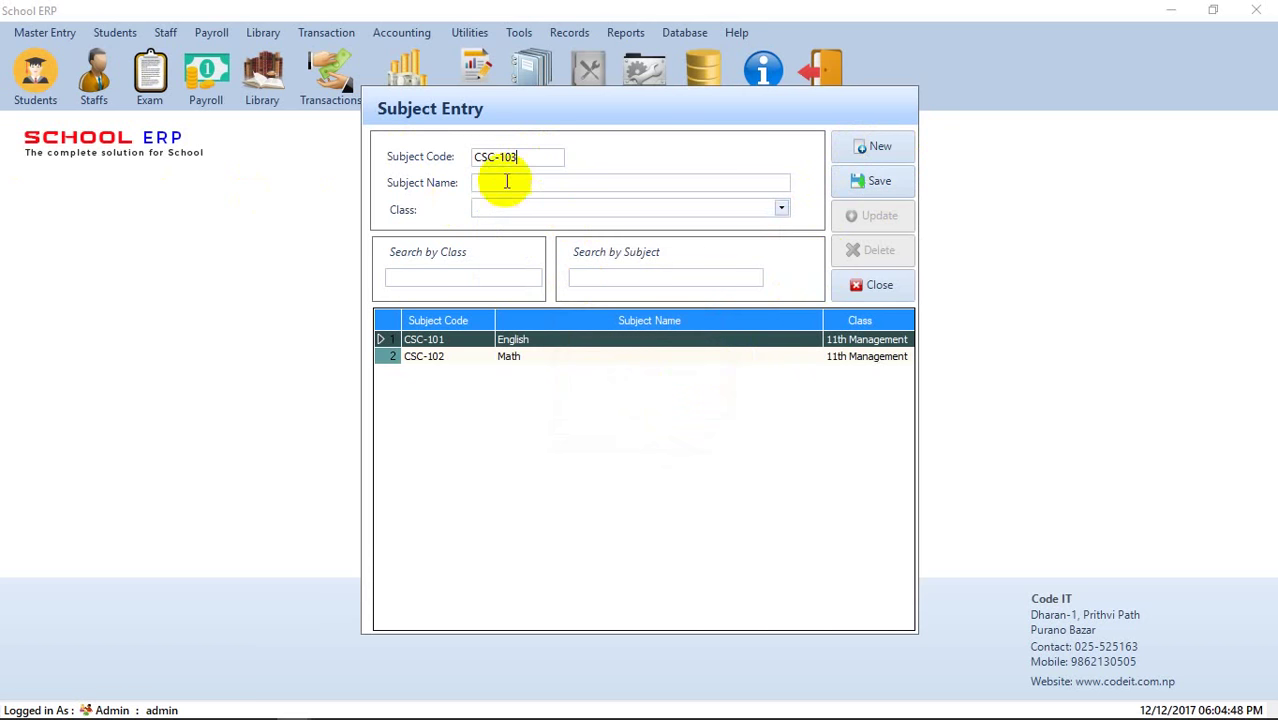
{"action": "left_click", "coordinate": [502, 180]}
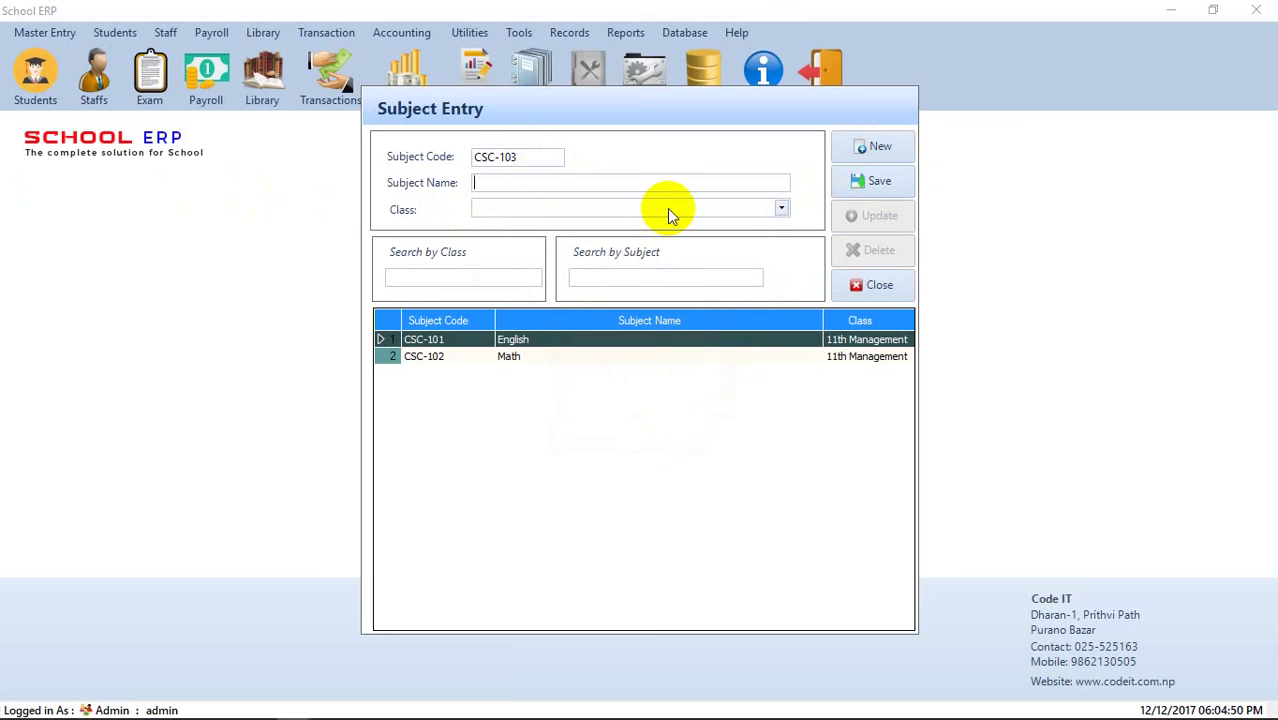
{"action": "type", "text": "Management"}
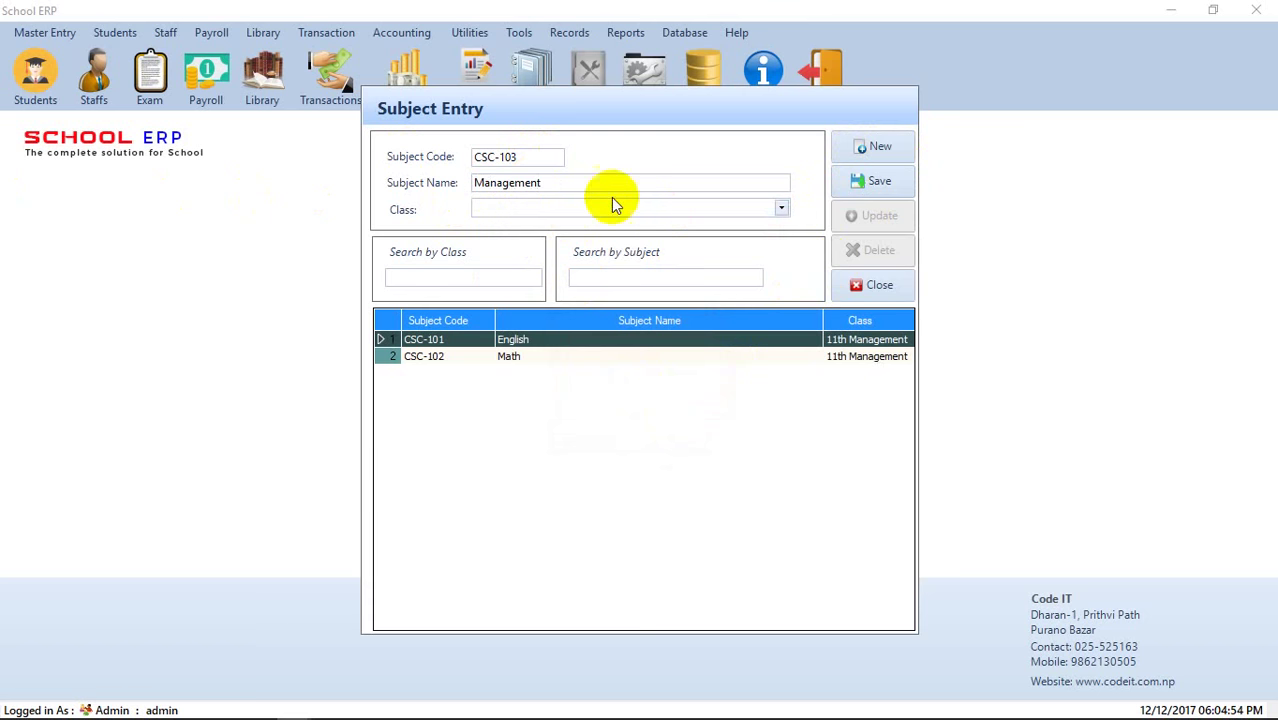
{"action": "double_click", "coordinate": [479, 184]}
{"action": "type", "text": "Account"}
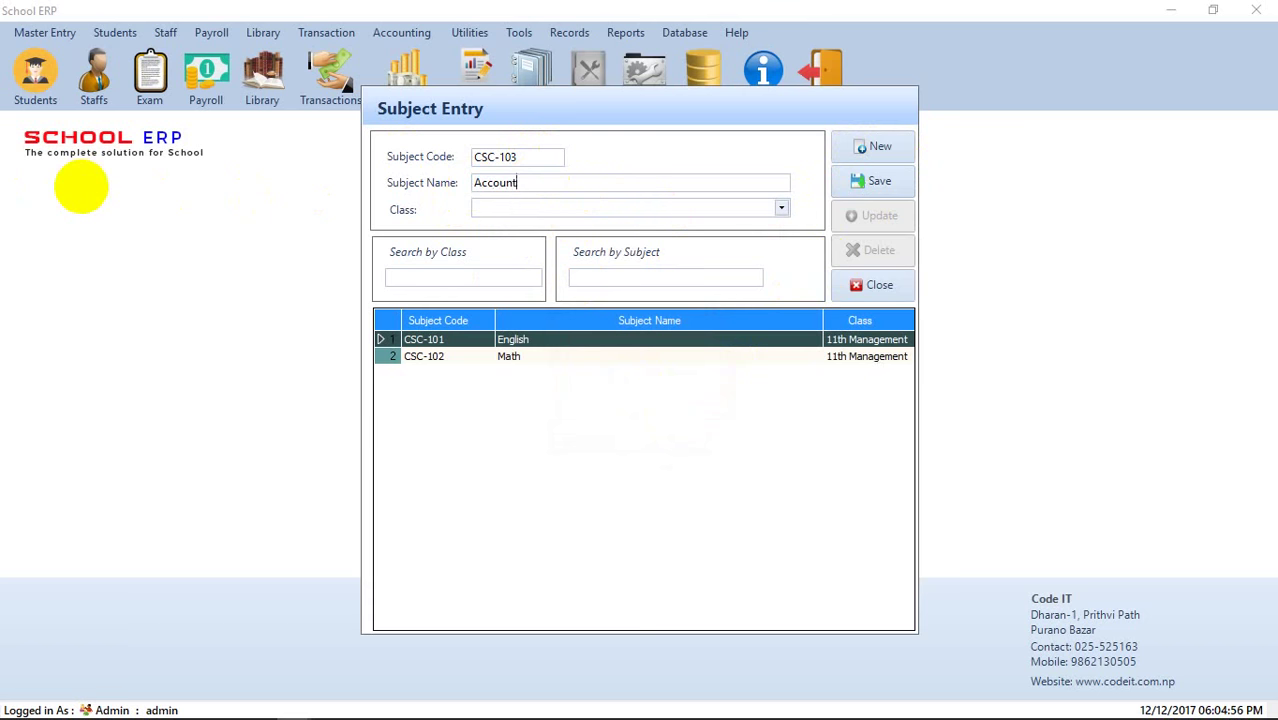
{"action": "type", "text": "s"}
{"action": "left_click", "coordinate": [575, 212]}
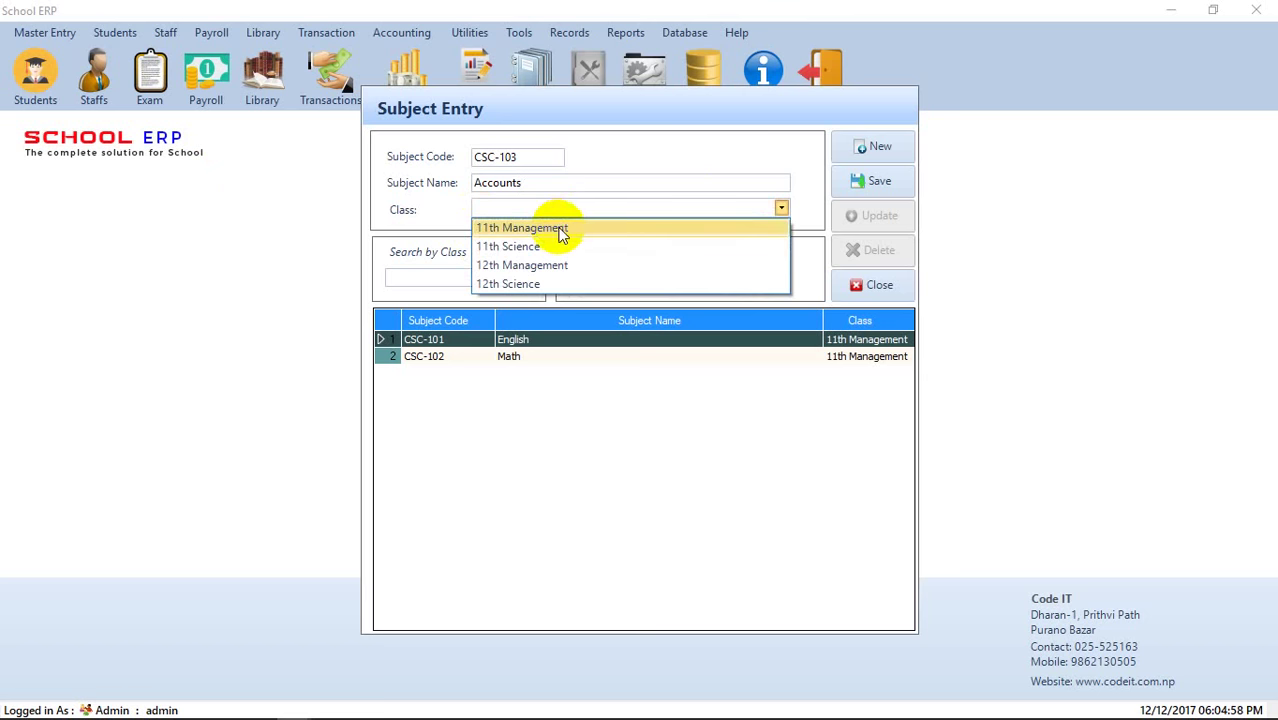
{"action": "left_click", "coordinate": [561, 228]}
{"action": "left_click", "coordinate": [876, 188]}
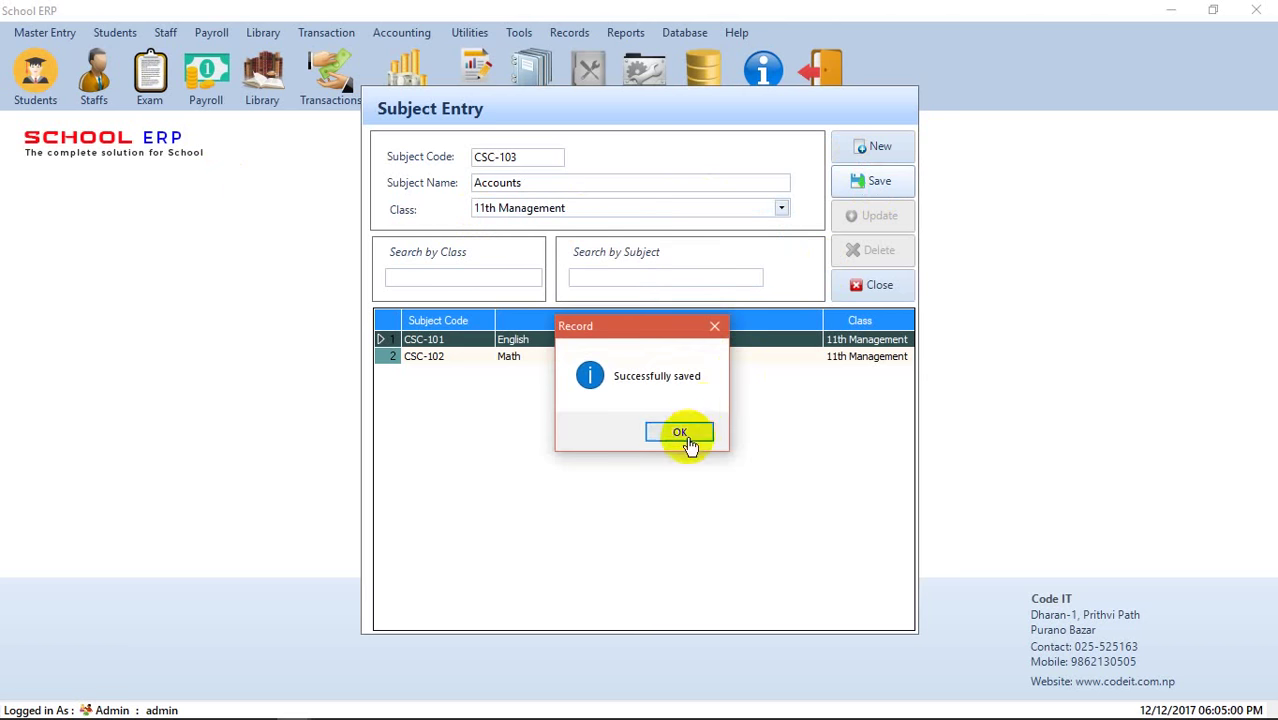
{"action": "left_click", "coordinate": [680, 432]}
{"action": "left_click", "coordinate": [868, 285]}
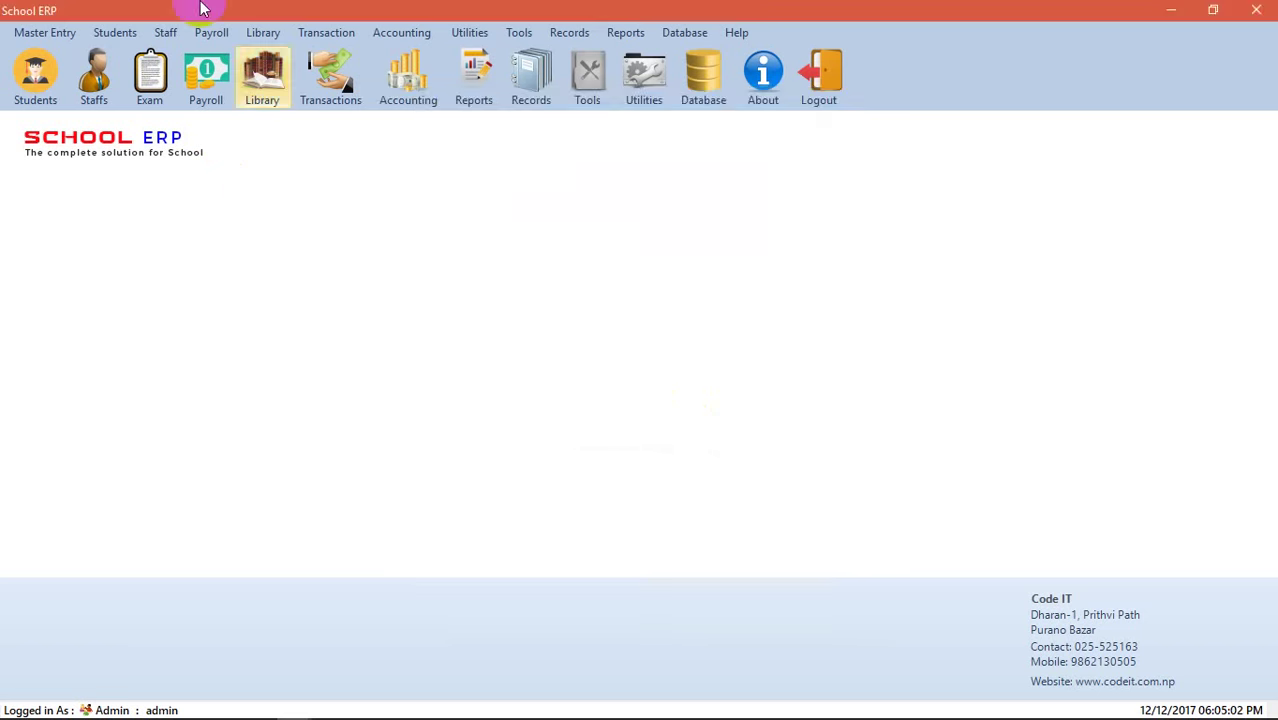
- Review Final and Half yearly, then save a new Monthly Test exam type
{"action": "left_click", "coordinate": [44, 32]}
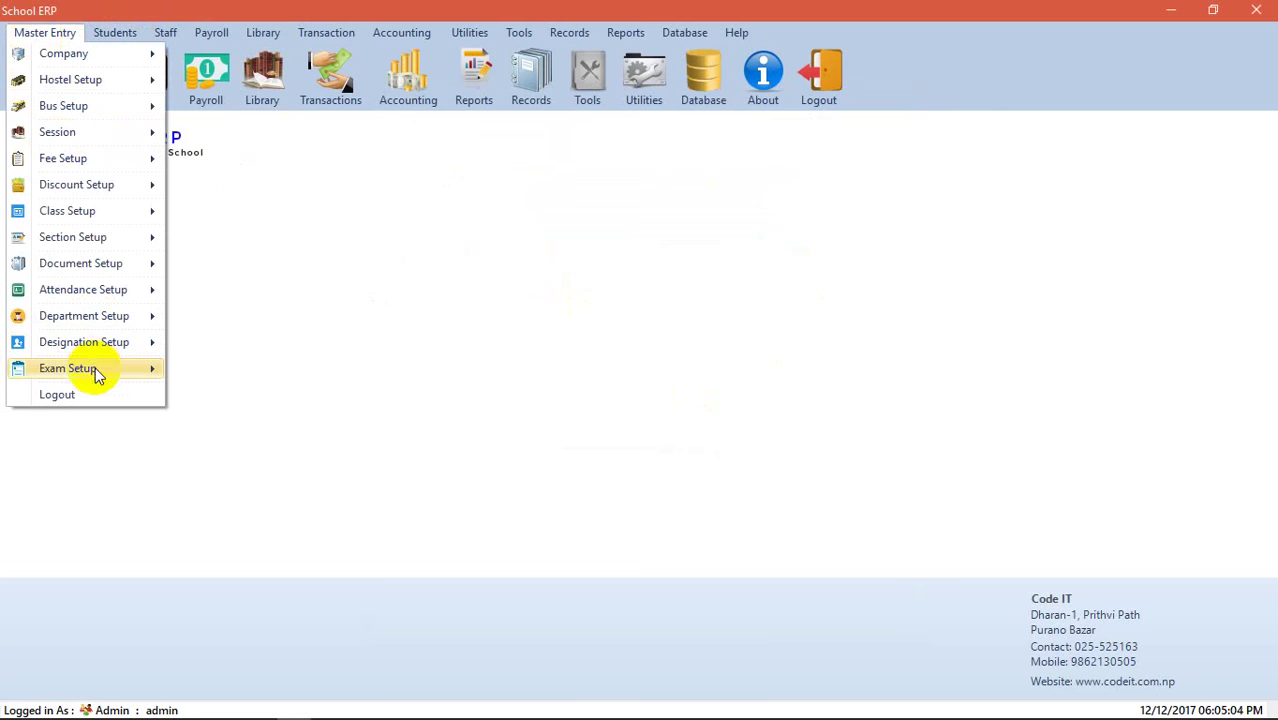
{"action": "mouse_move", "coordinate": [97, 372]}
{"action": "left_click", "coordinate": [250, 397]}
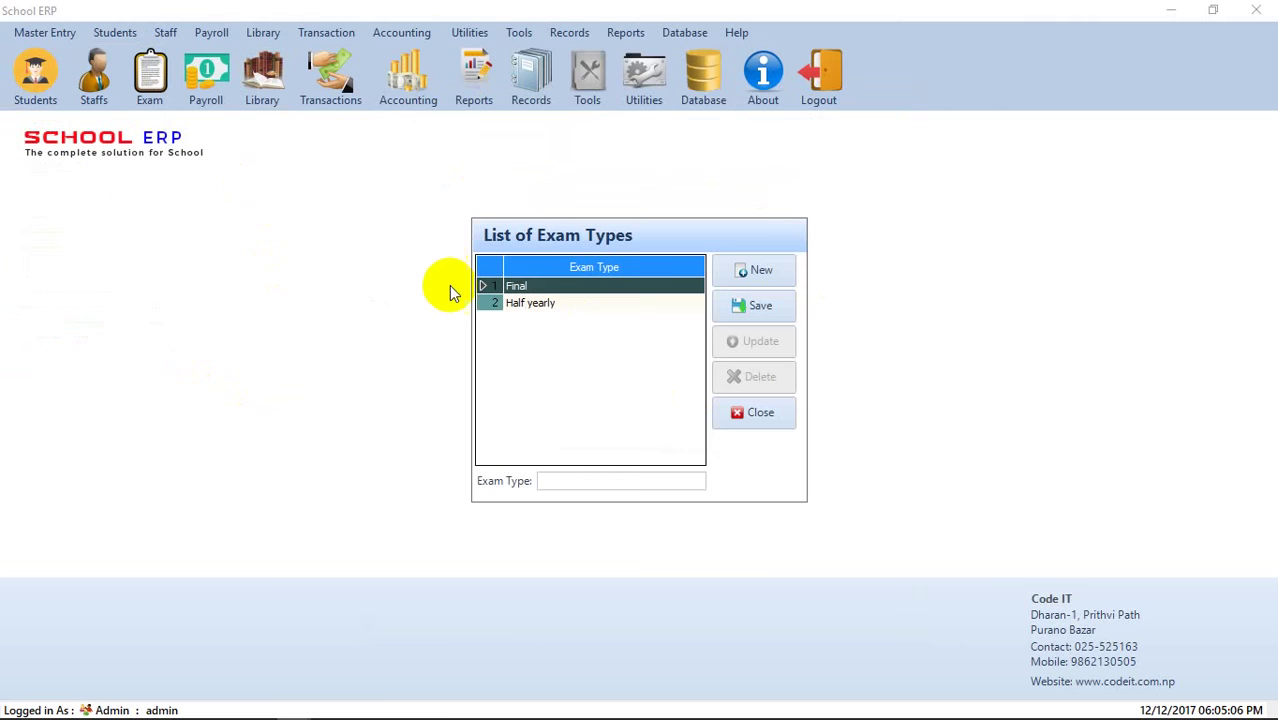
{"action": "left_click", "coordinate": [538, 288]}
{"action": "left_click", "coordinate": [545, 303]}
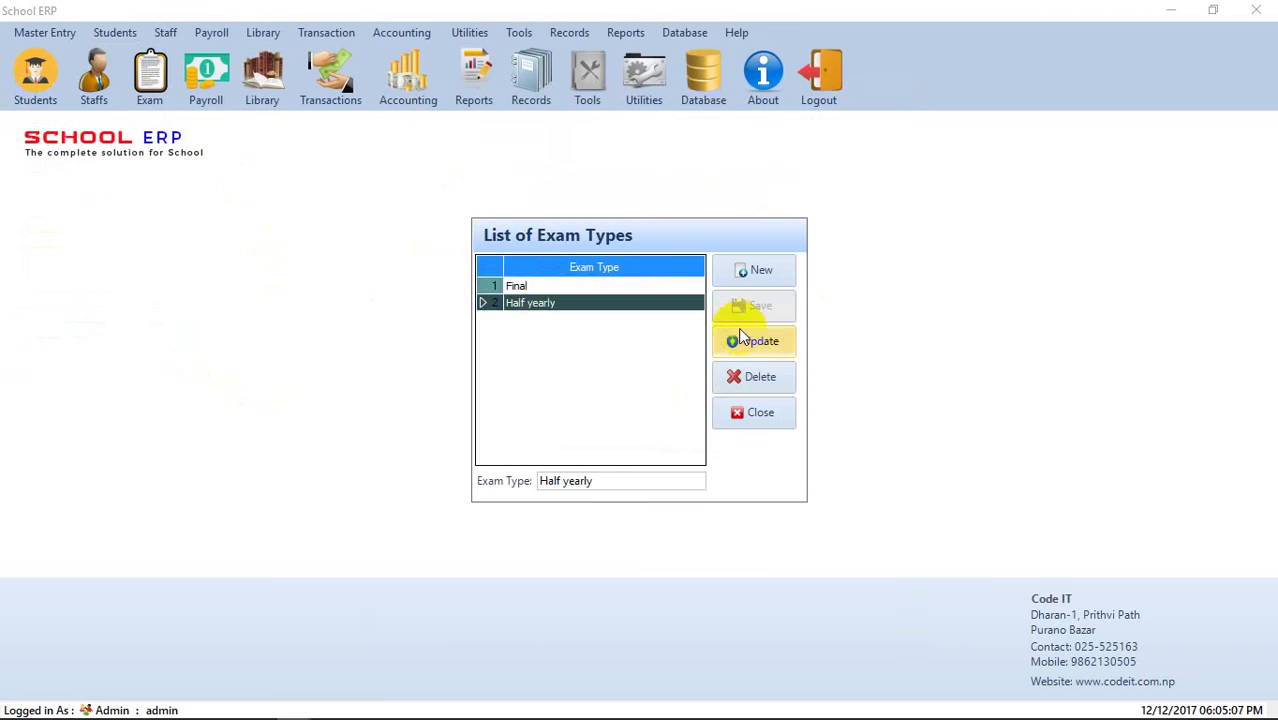
{"action": "left_click", "coordinate": [761, 272]}
{"action": "type", "text": "Mo"}
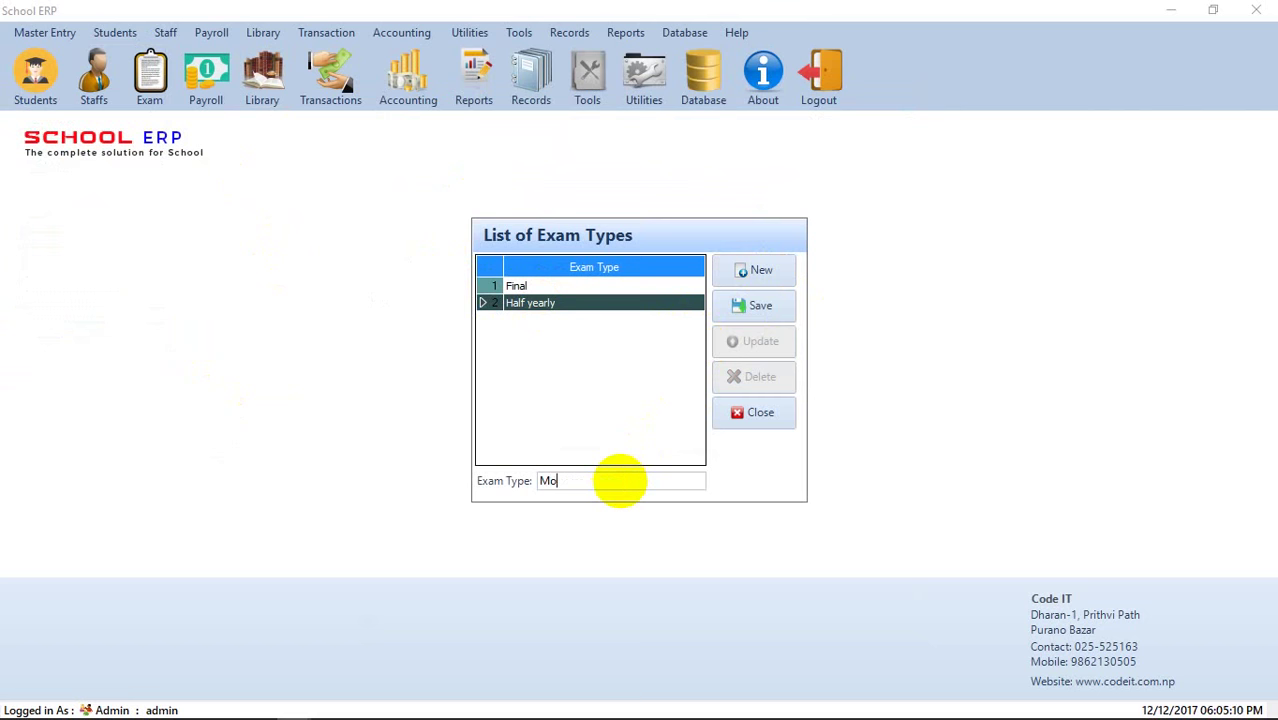
{"action": "type", "text": "nthly Test"}
{"action": "left_click", "coordinate": [757, 305]}
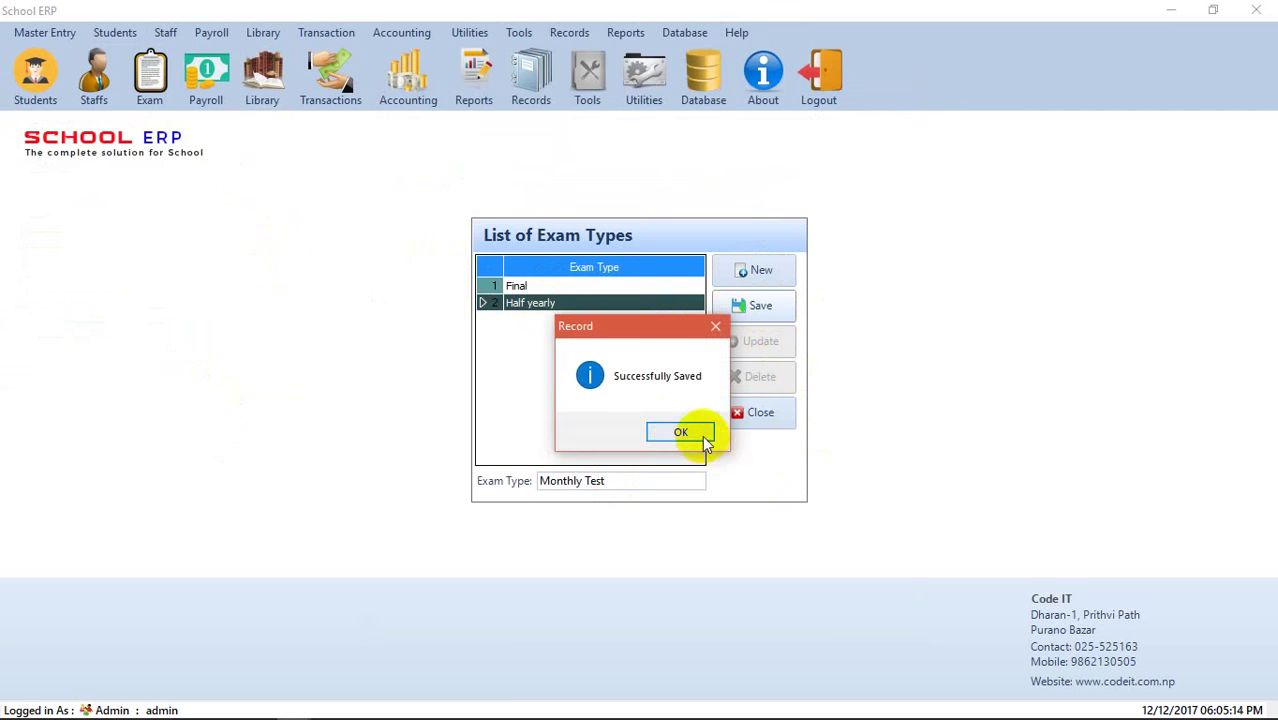
{"action": "left_click", "coordinate": [700, 434]}
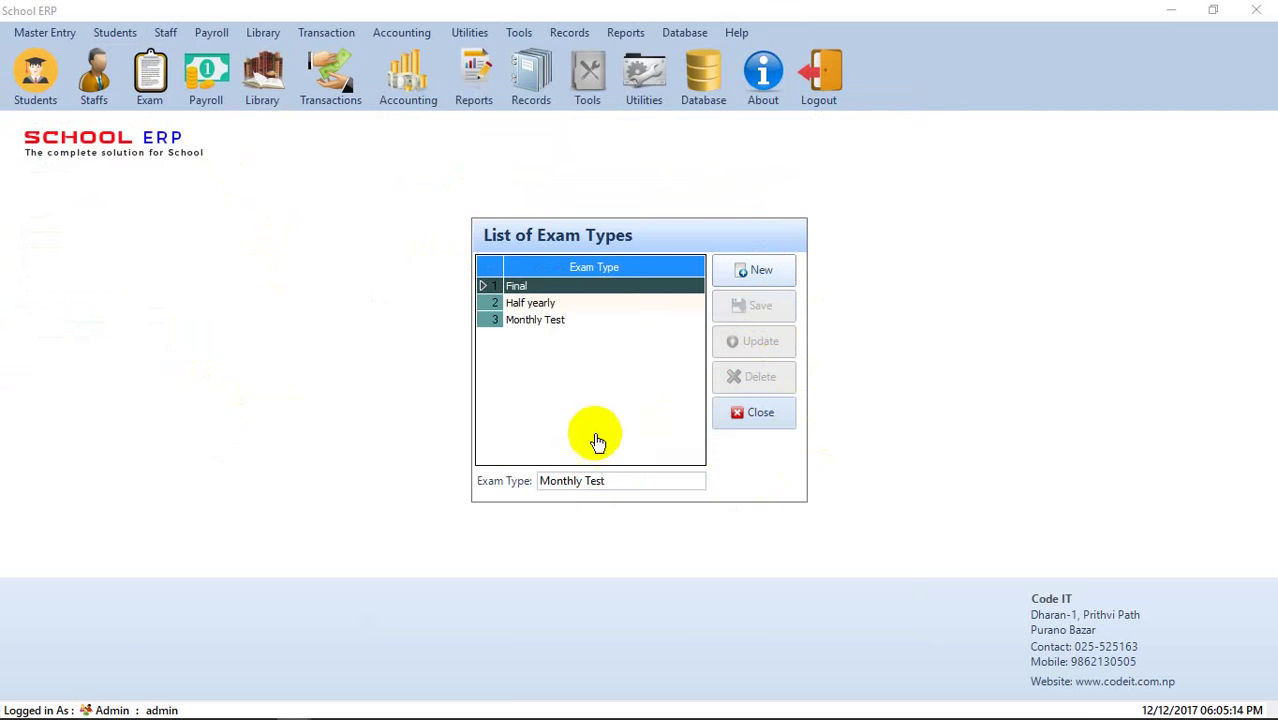
{"action": "left_click", "coordinate": [757, 422]}
{"action": "left_click", "coordinate": [44, 32]}
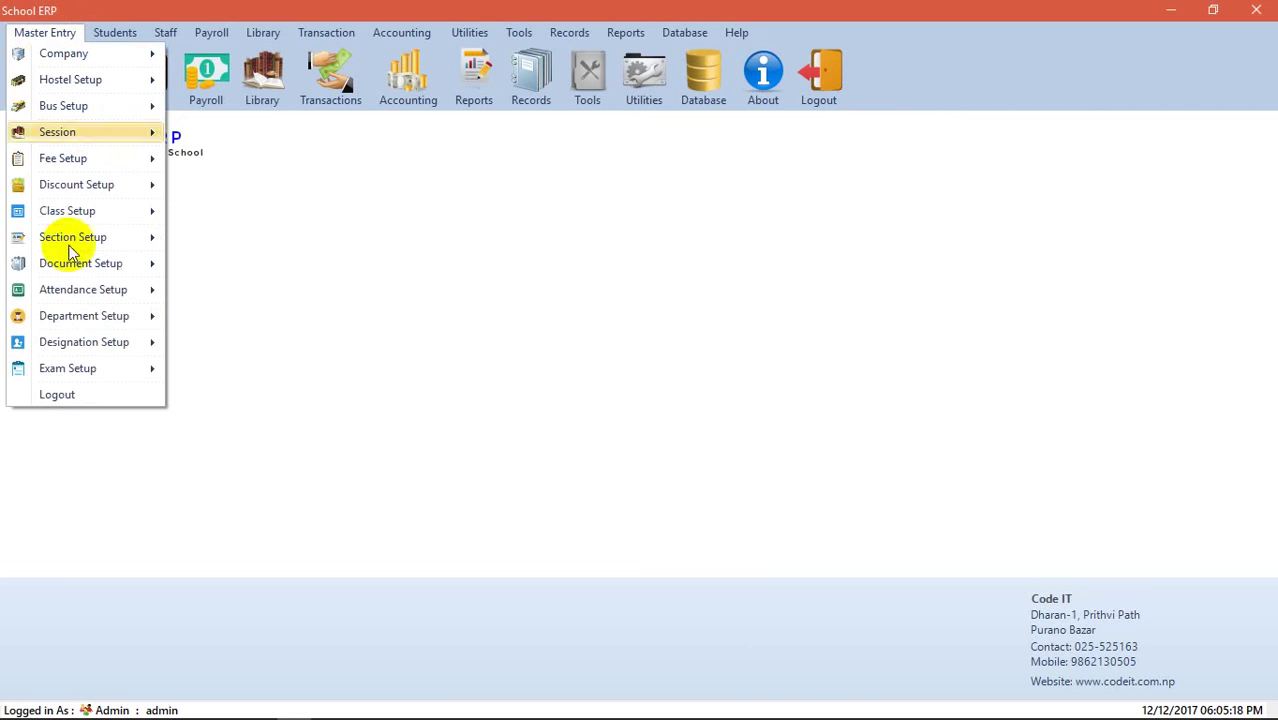
- Start a Monthly Test exam entry for the school Code IT
{"action": "mouse_move", "coordinate": [88, 368]}
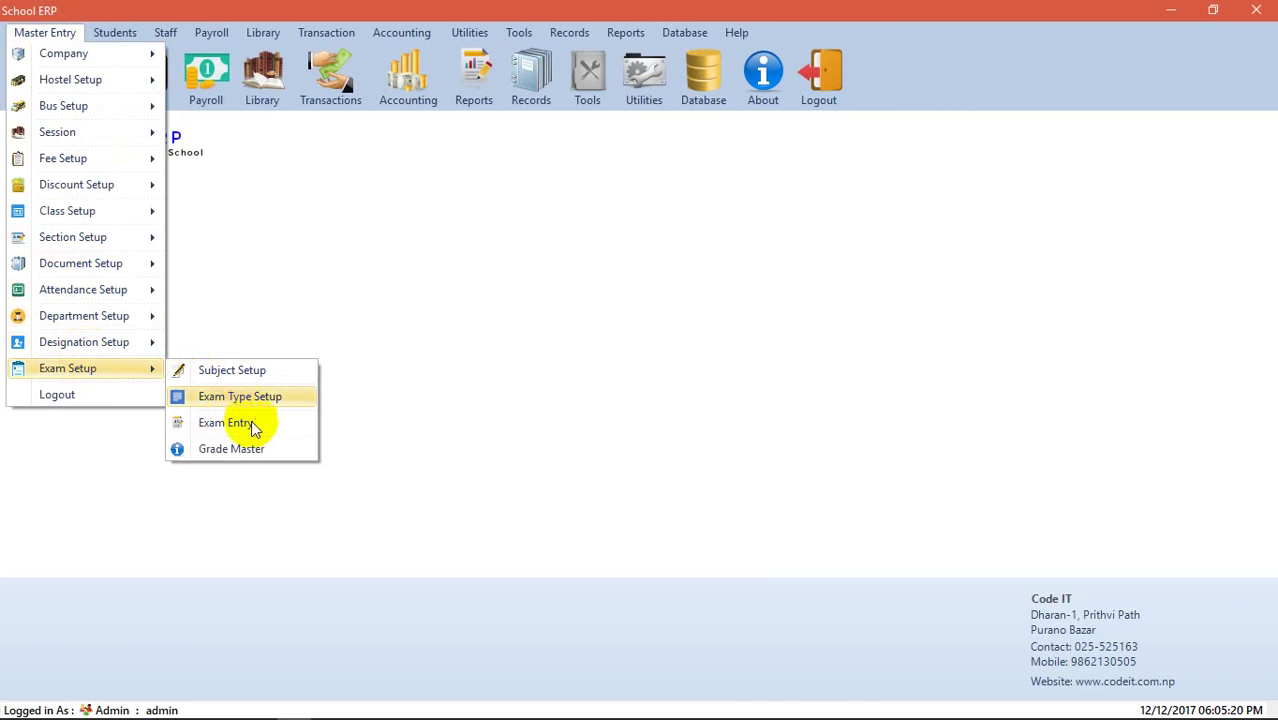
{"action": "left_click", "coordinate": [251, 420]}
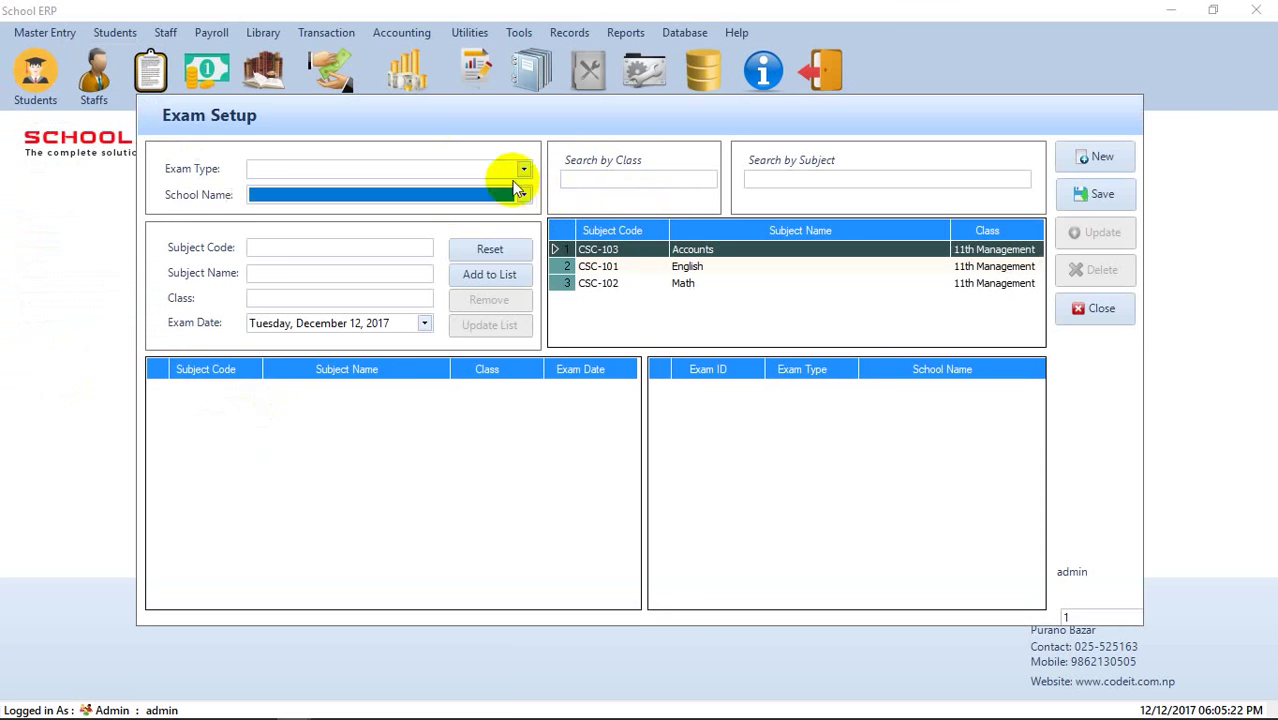
{"action": "left_click", "coordinate": [522, 168]}
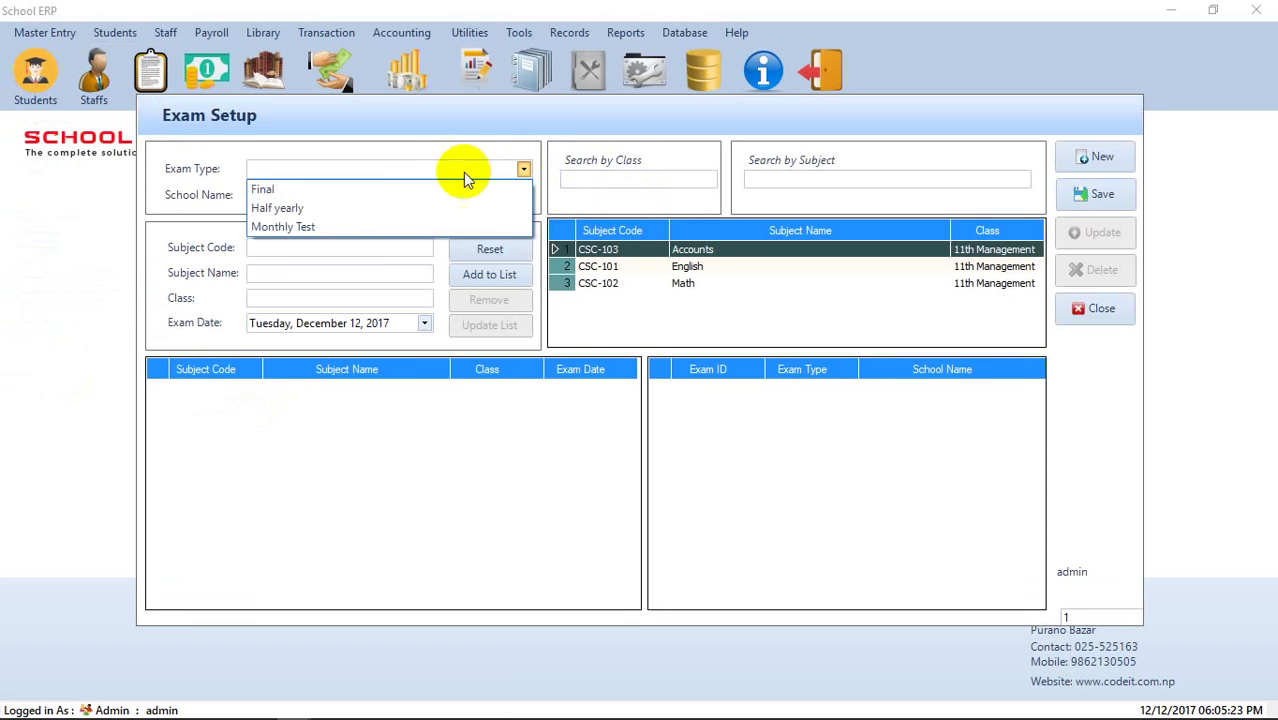
{"action": "left_click", "coordinate": [342, 226]}
{"action": "left_click", "coordinate": [522, 195]}
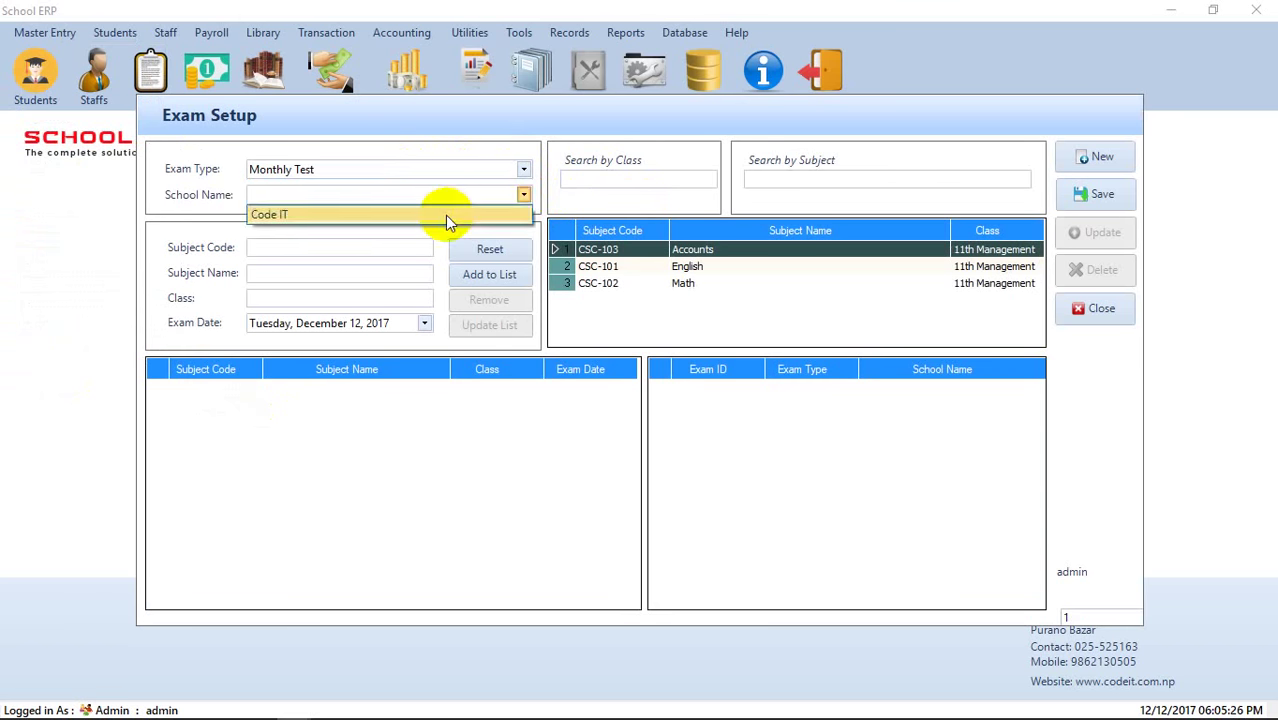
{"action": "left_click", "coordinate": [445, 215]}
{"action": "left_click", "coordinate": [478, 253]}
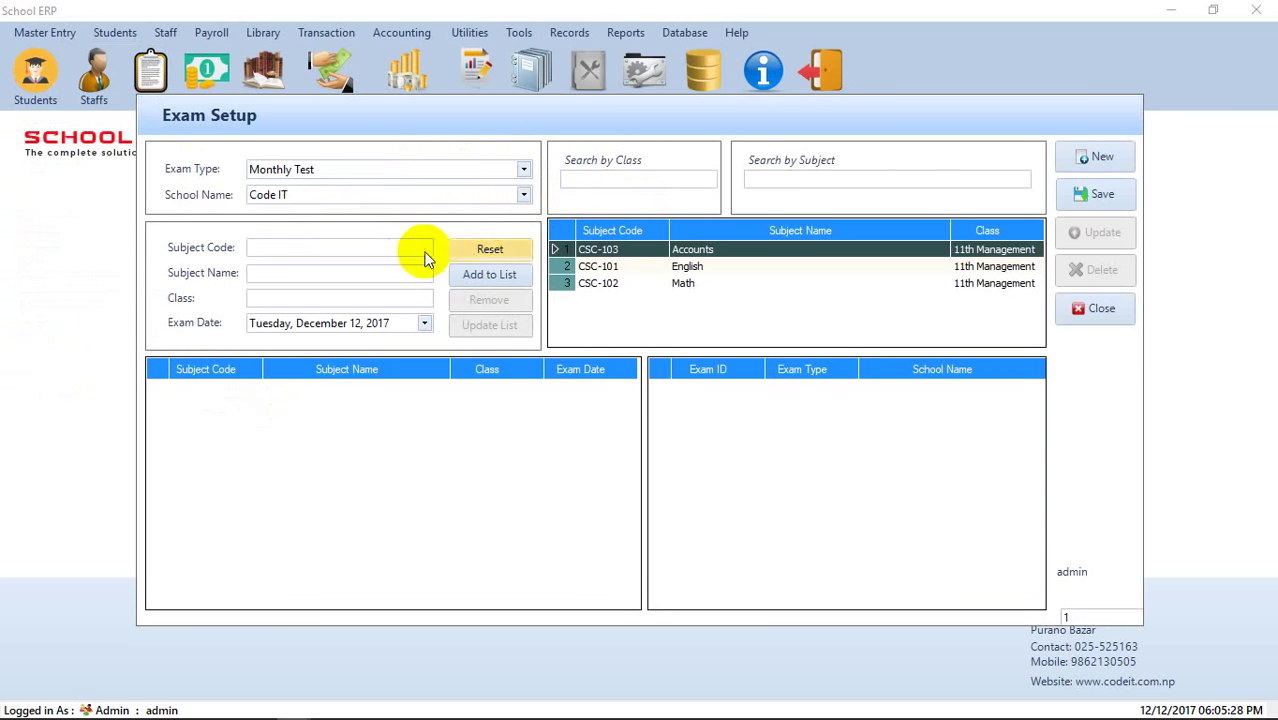
- Add the Accounts, English and Math subjects to the exam list
{"action": "left_click", "coordinate": [693, 252]}
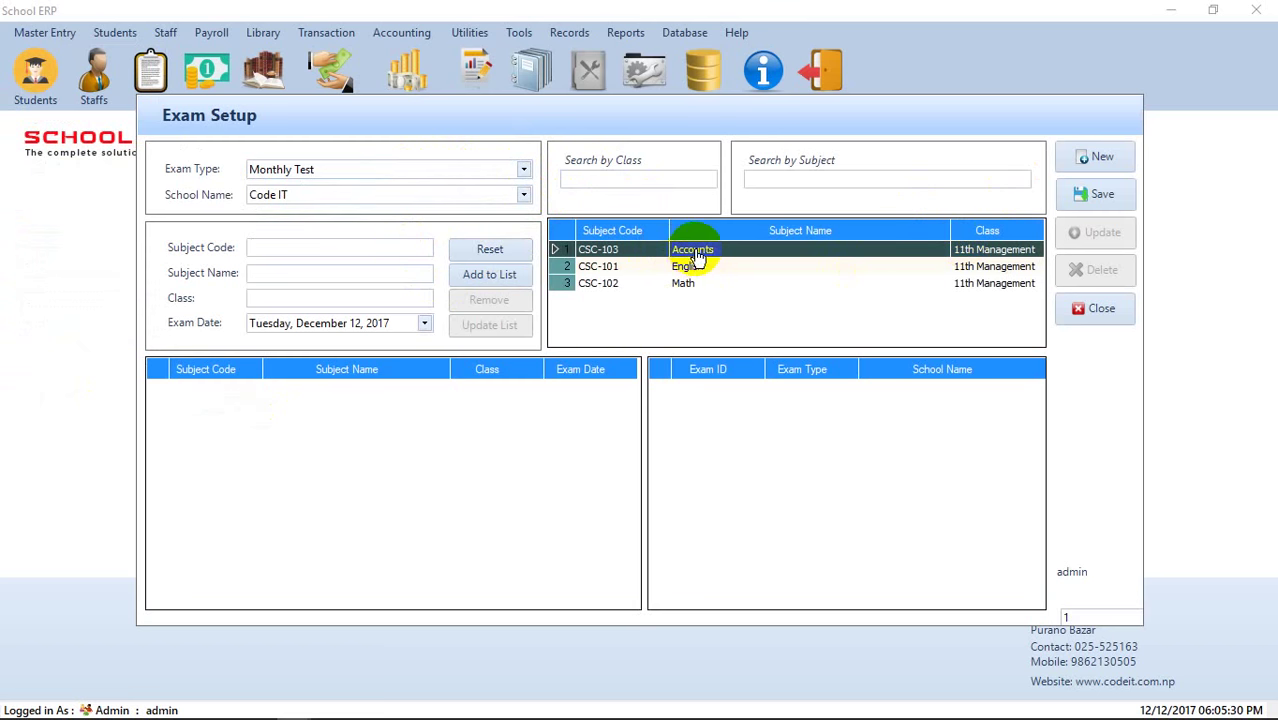
{"action": "double_click", "coordinate": [695, 256]}
{"action": "left_click", "coordinate": [520, 276]}
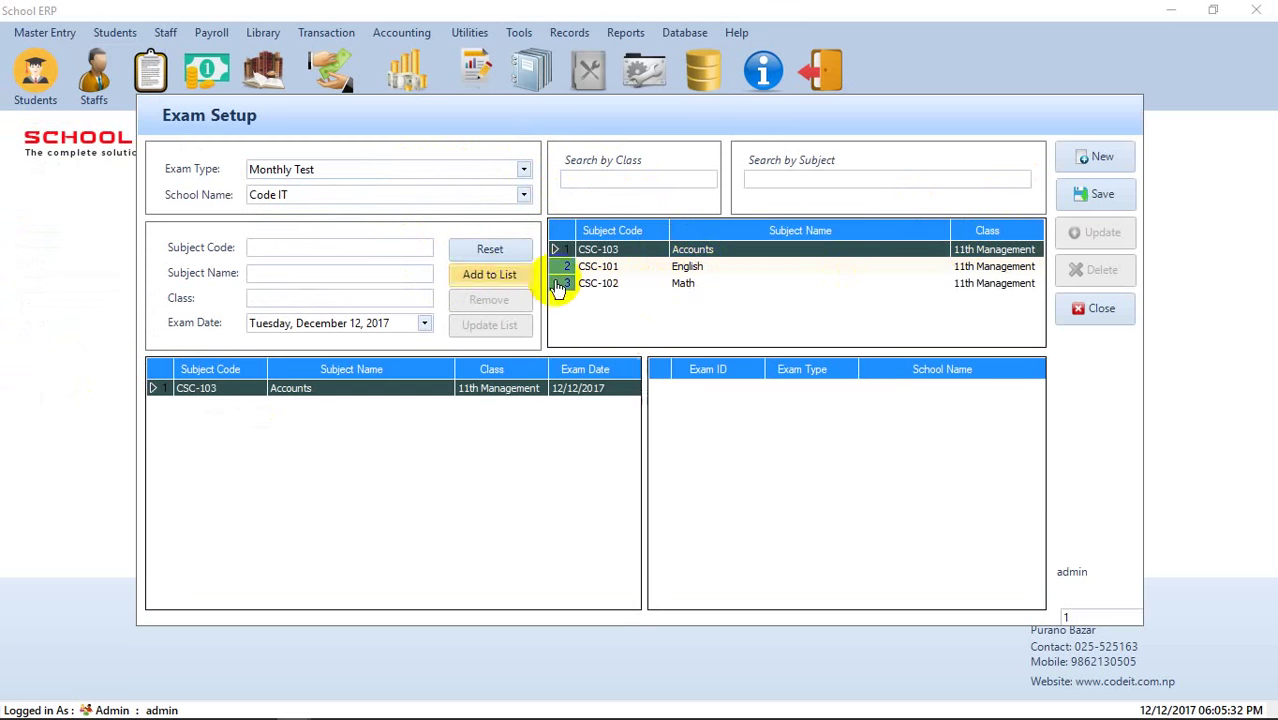
{"action": "double_click", "coordinate": [687, 268]}
{"action": "left_click", "coordinate": [515, 280]}
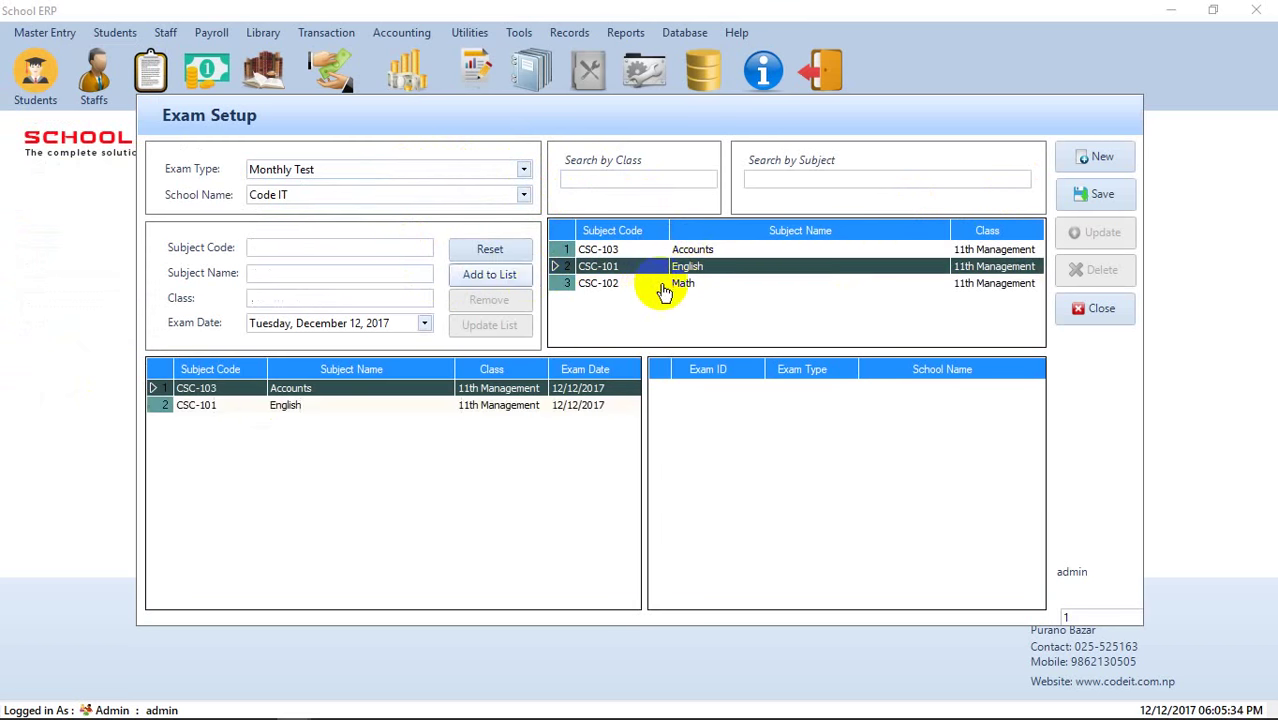
{"action": "double_click", "coordinate": [666, 285]}
{"action": "left_click", "coordinate": [507, 275]}
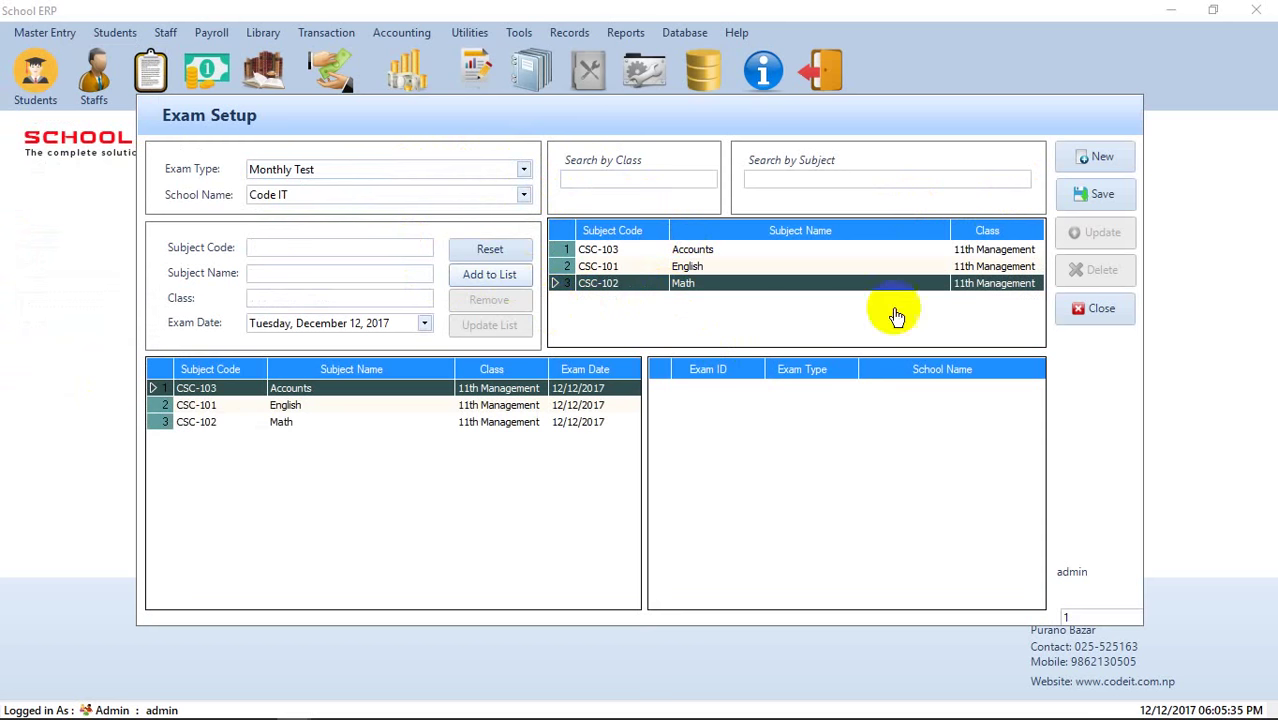
- Save the Monthly Test exam, confirm the message, and close Exam Setup
{"action": "left_click", "coordinate": [1097, 195]}
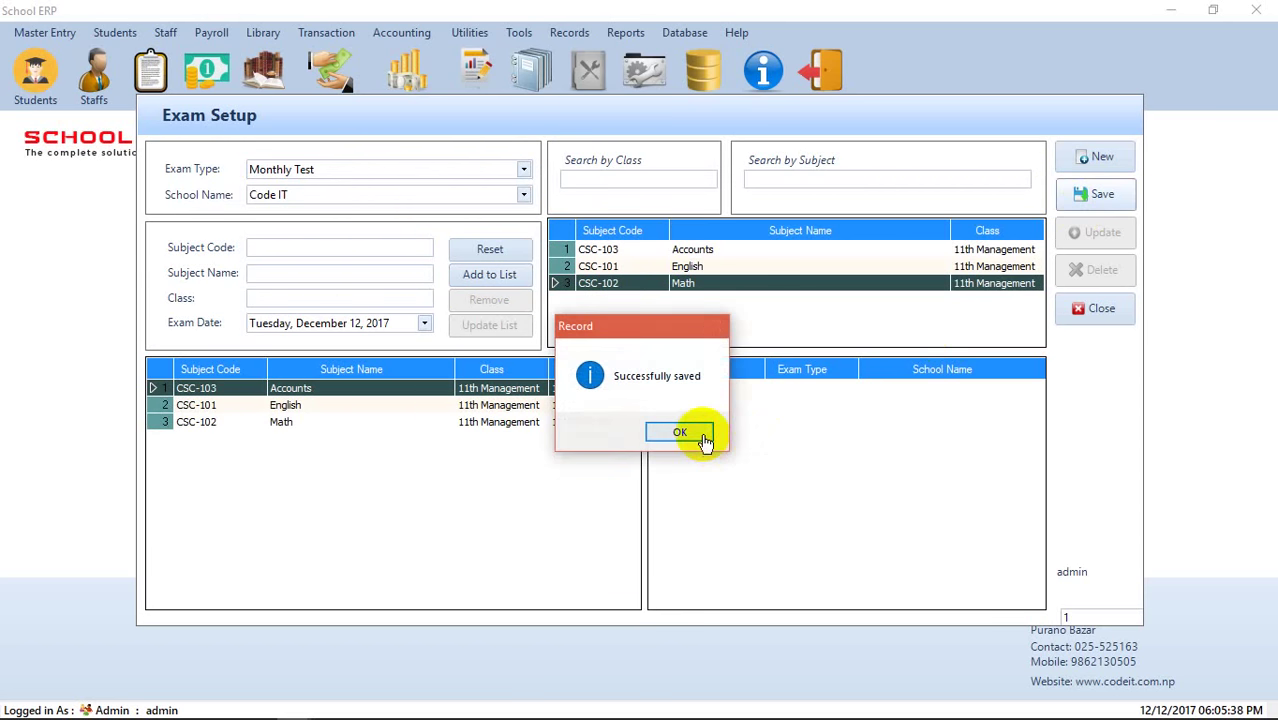
{"action": "left_click", "coordinate": [700, 432]}
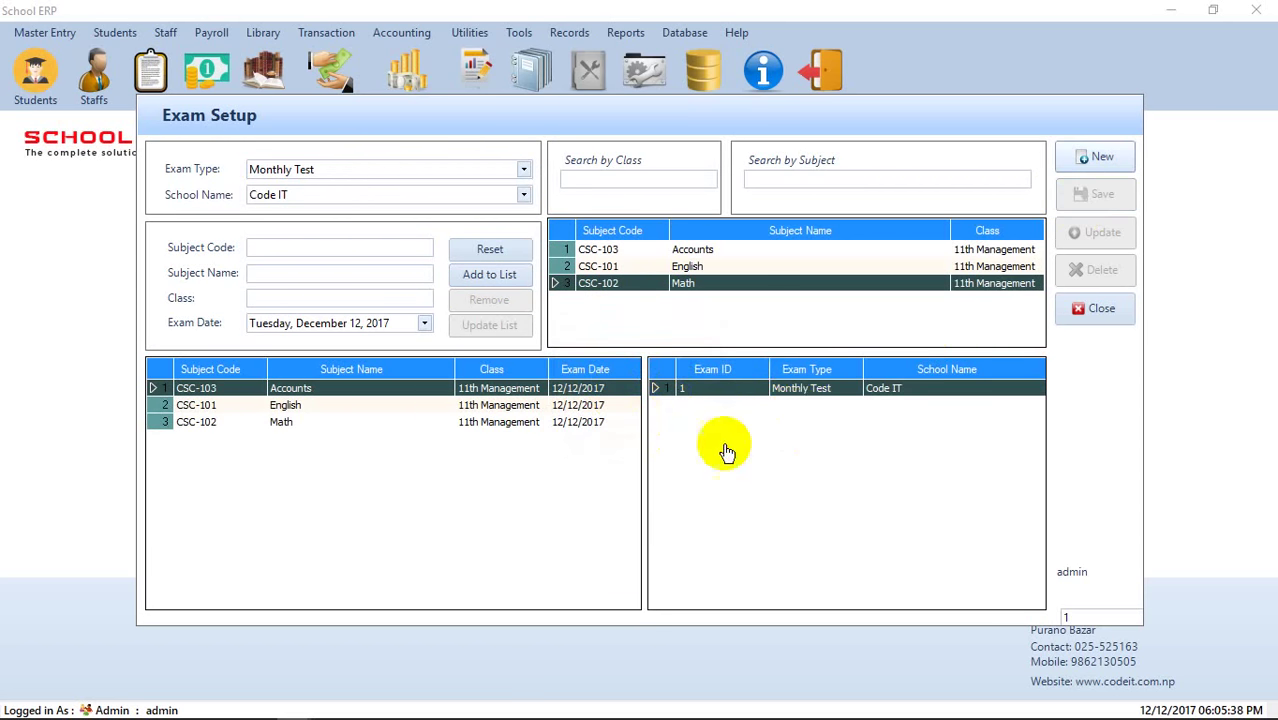
{"action": "left_click", "coordinate": [1120, 308]}
- Open Student Registration and fill the enrollment number, school Code IT and session
{"action": "left_click", "coordinate": [112, 33]}
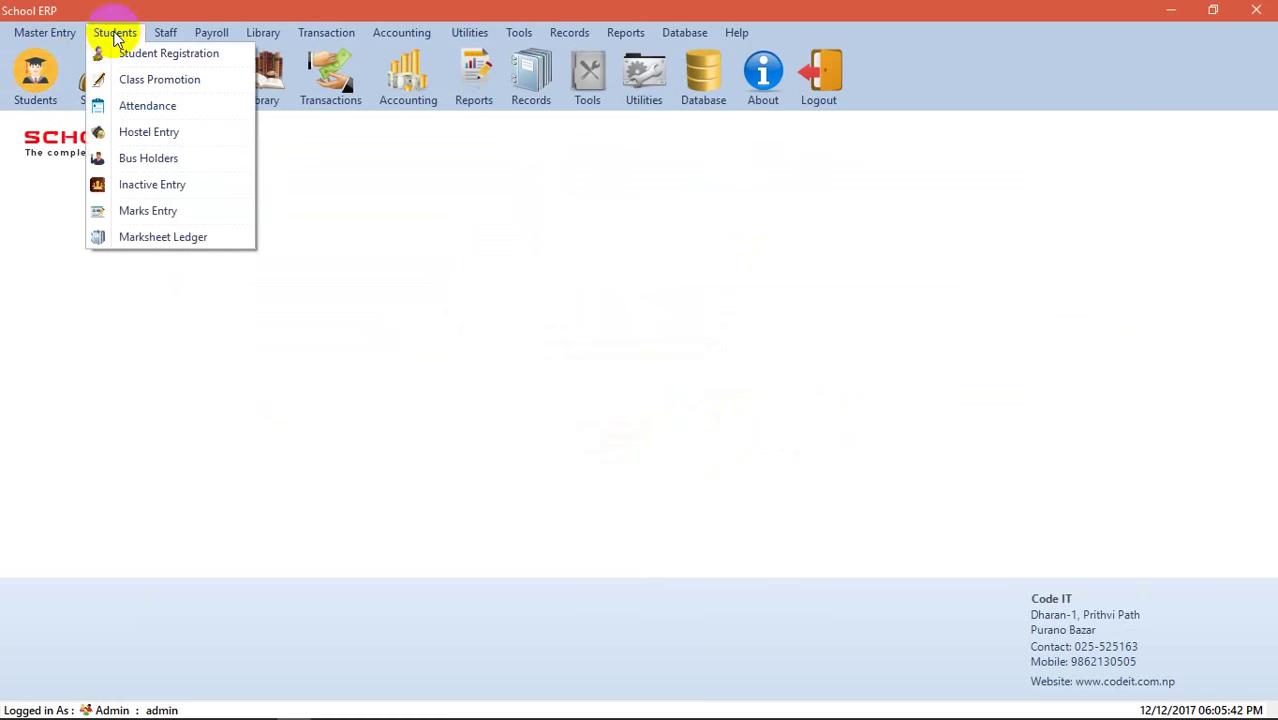
{"action": "left_click", "coordinate": [128, 53]}
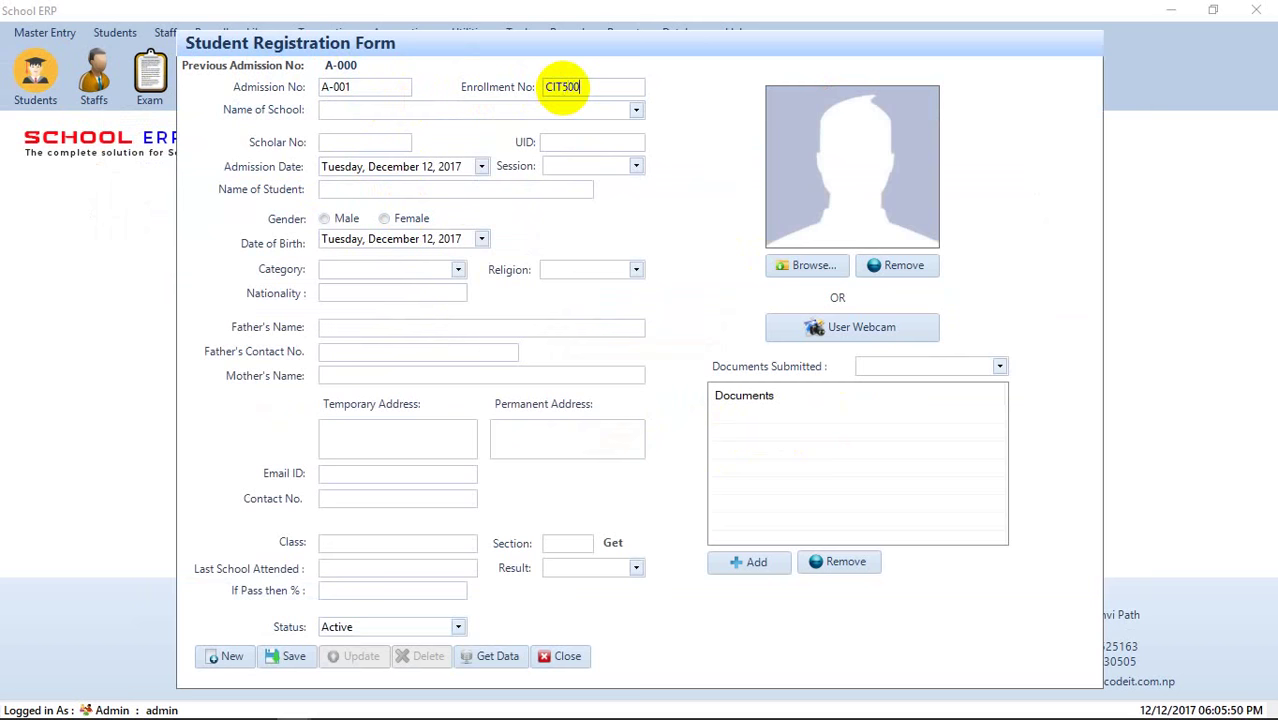
{"action": "type", "text": "-001"}
{"action": "key", "text": "Tab"}
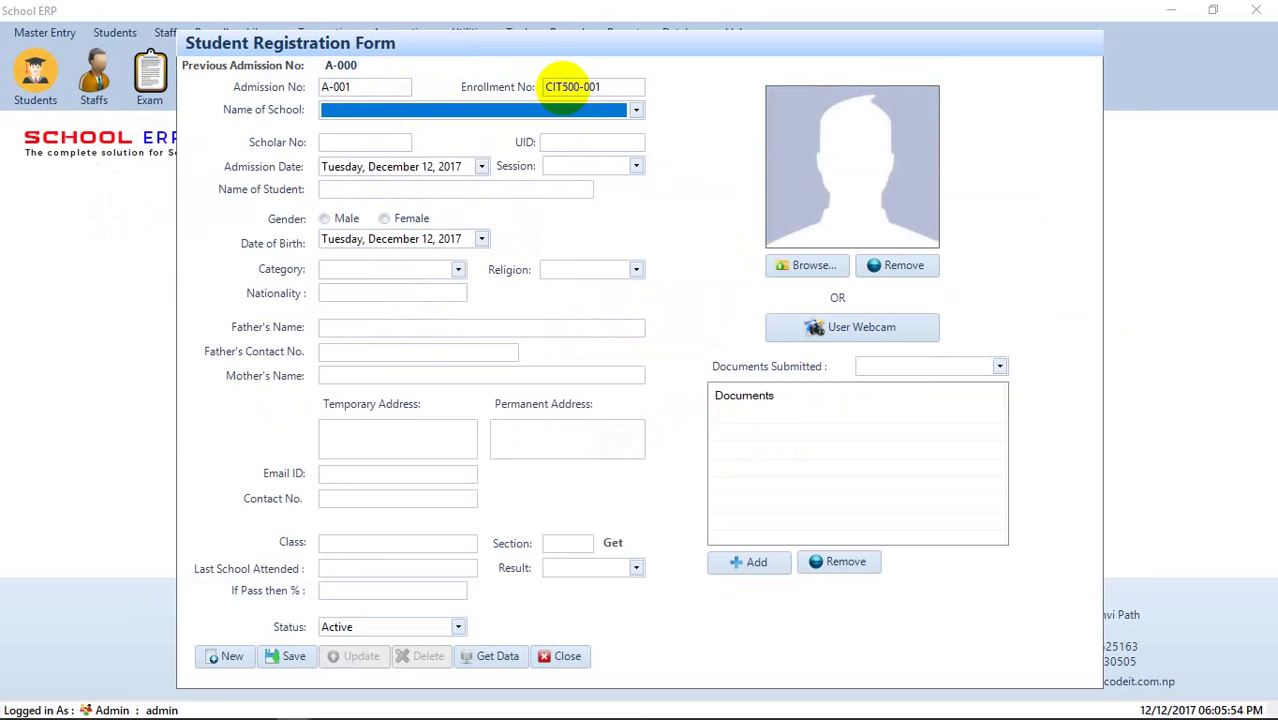
{"action": "key", "text": "Tab"}
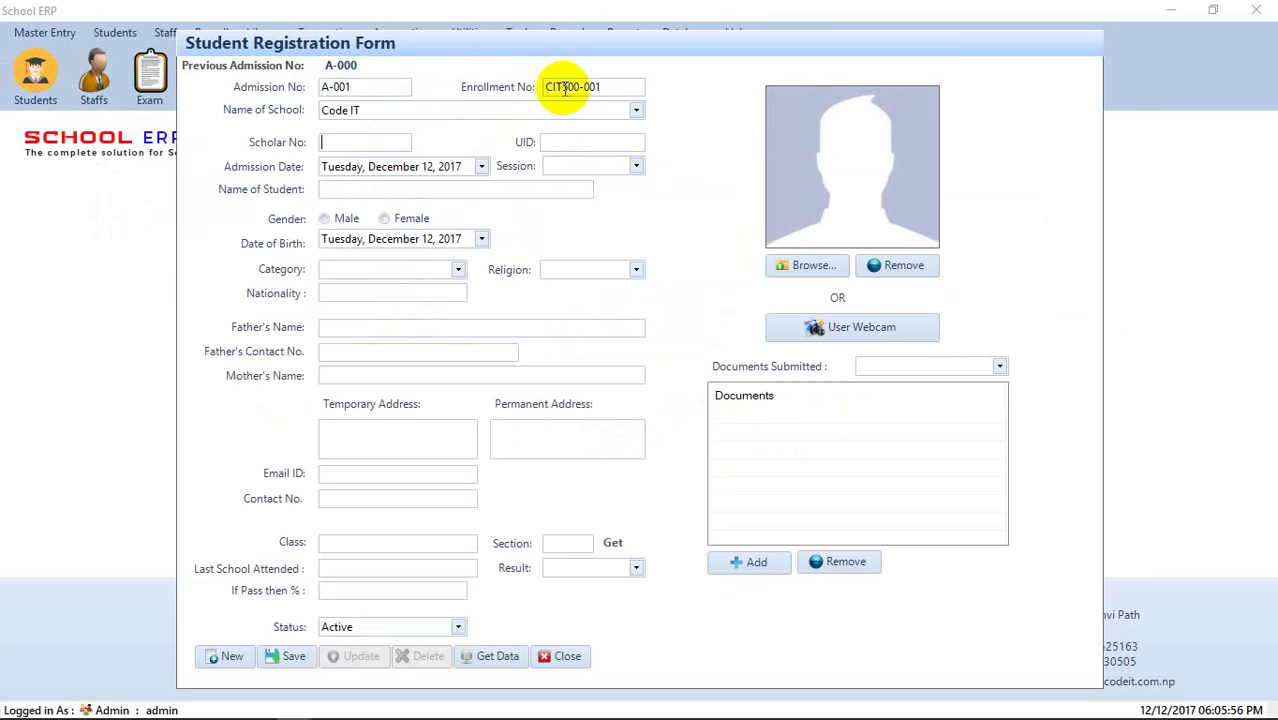
{"action": "key", "text": "Tab"}
{"action": "key", "text": "Tab"}
{"action": "key", "text": "Tab"}
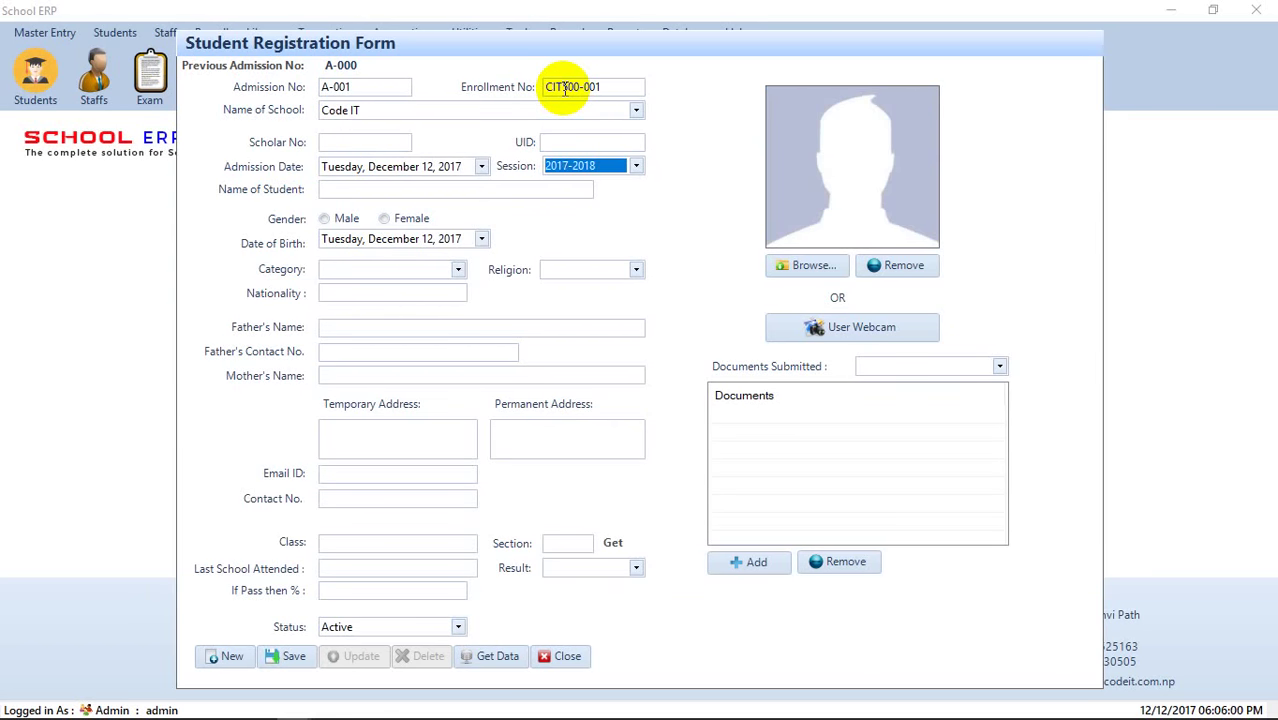
- Enter the student's full name as male, category UR/X, religion HINDUISM
{"action": "left_click", "coordinate": [467, 189]}
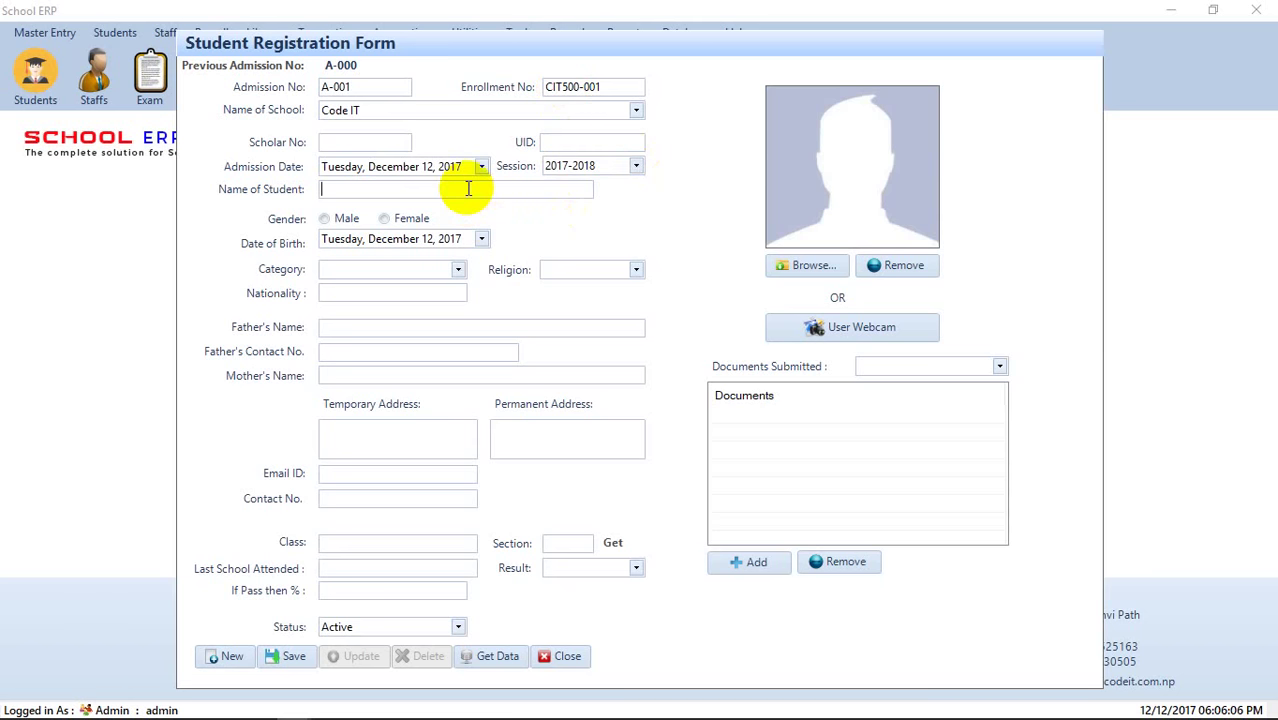
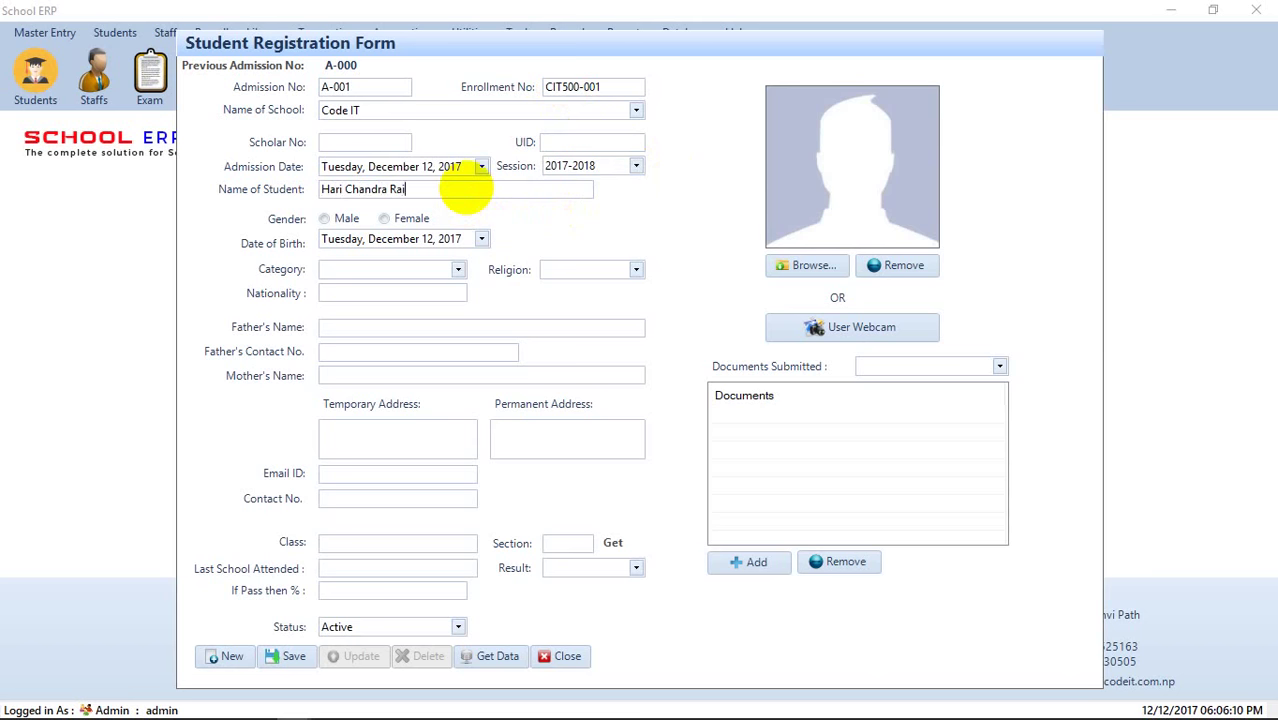
{"action": "left_click", "coordinate": [325, 218]}
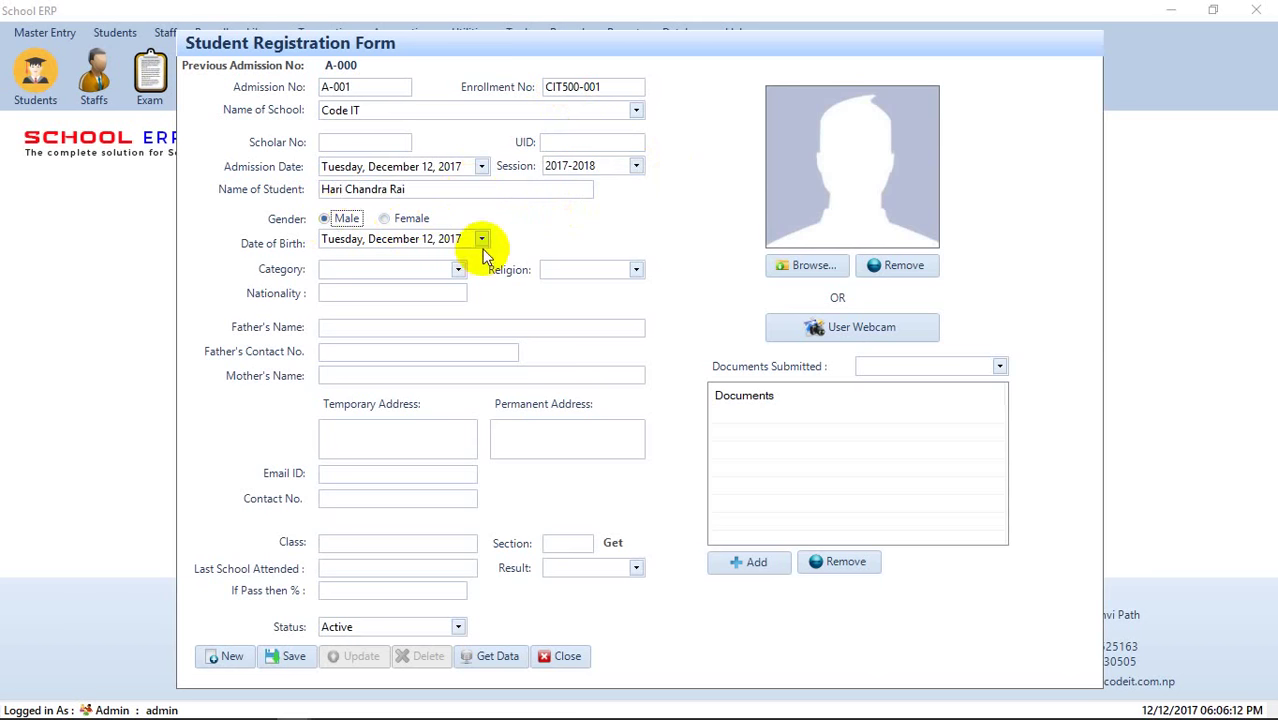
{"action": "left_click", "coordinate": [452, 272]}
{"action": "left_click", "coordinate": [428, 288]}
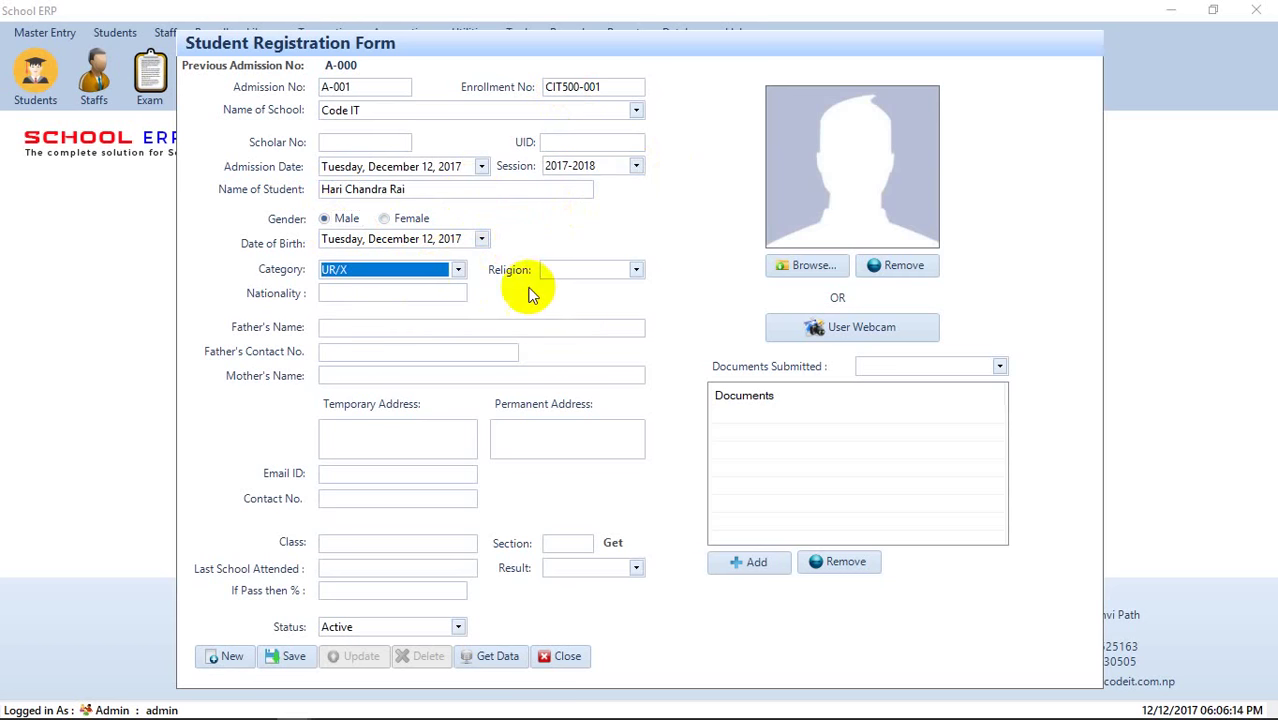
{"action": "left_click", "coordinate": [634, 270]}
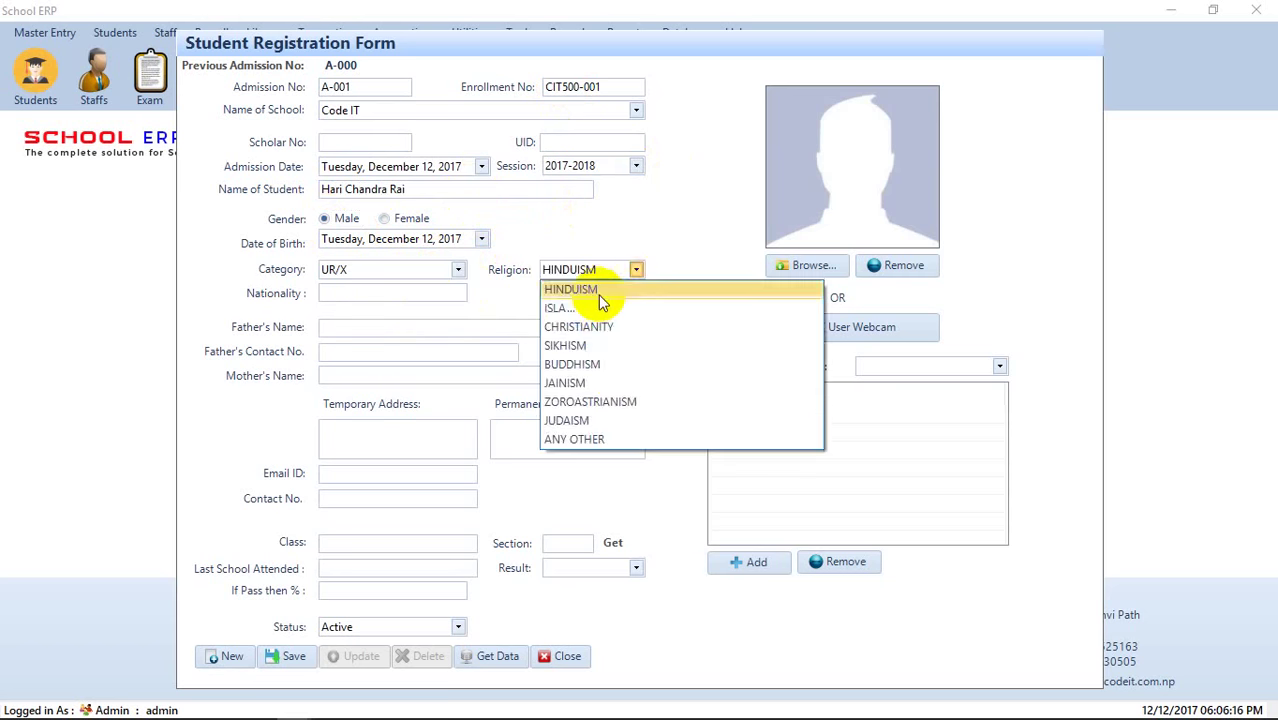
{"action": "left_click", "coordinate": [590, 289]}
- Set the student's nationality to Nepali
{"action": "left_click", "coordinate": [444, 296]}
{"action": "type", "text": "Nepa"}
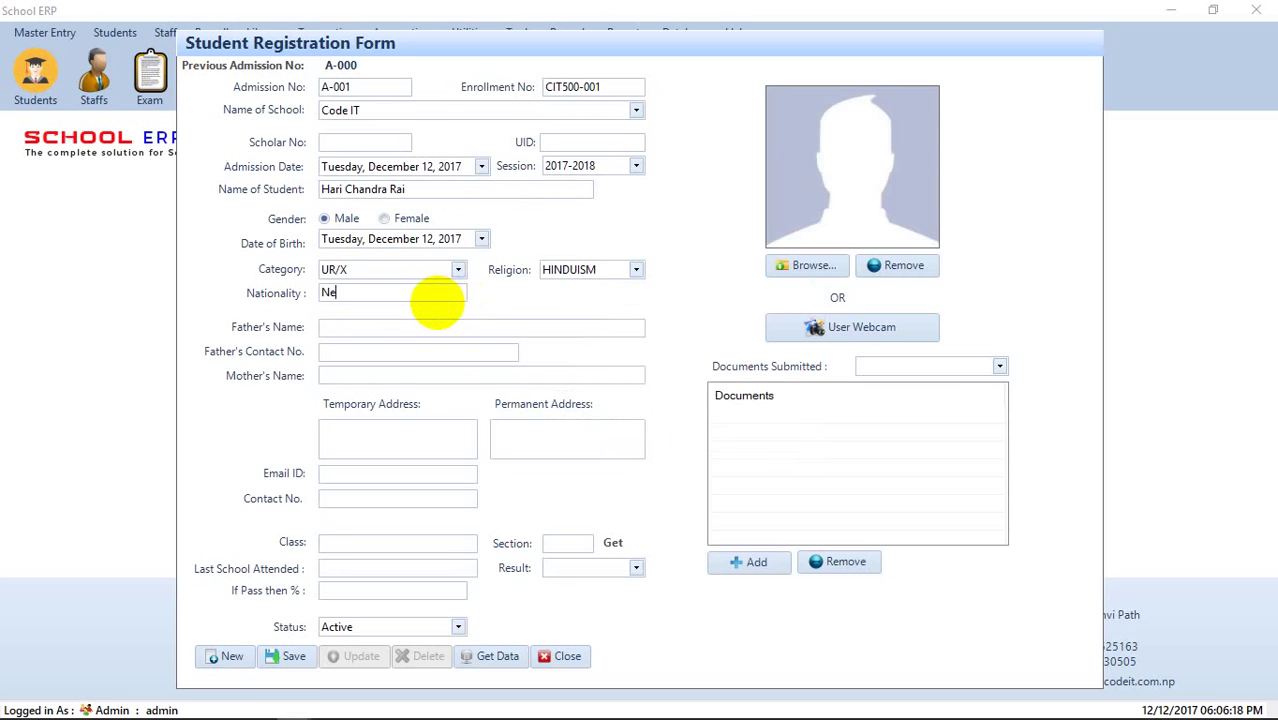
{"action": "key", "text": "BackSpace"}
{"action": "key", "text": "BackSpace"}
{"action": "type", "text": "pali"}
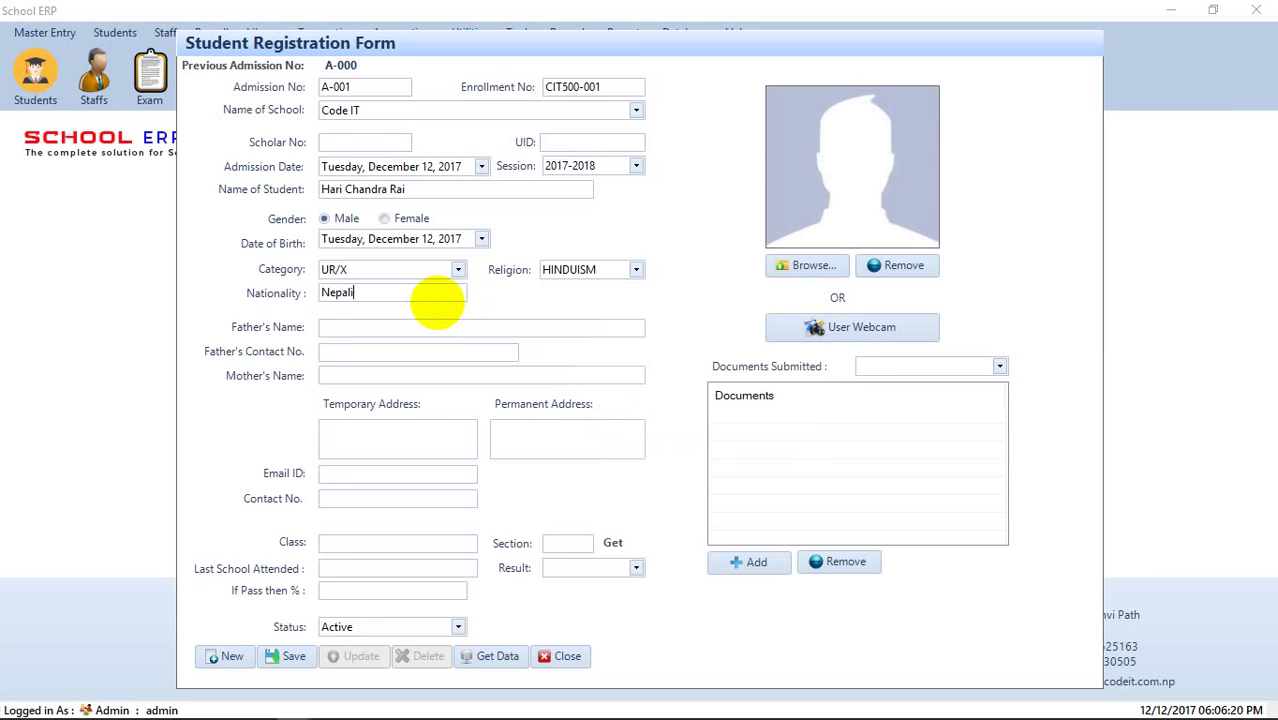
{"action": "key", "text": "Tab"}
- Enter the father's and mother's names and the temporary address
{"action": "type", "text": "Ram "}
{"action": "type", "text": "9862130"}
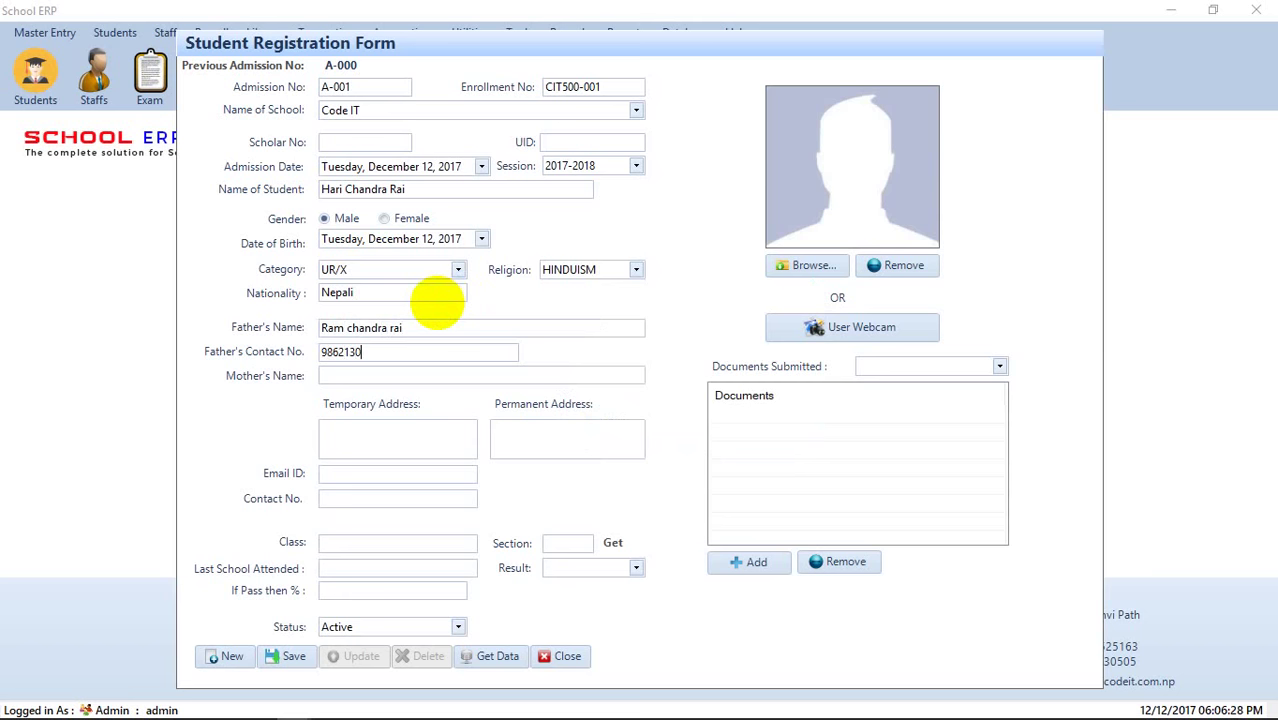
{"action": "key", "text": "Tab"}
{"action": "key", "text": "Tab"}
{"action": "type", "text": "D"}
{"action": "key", "text": "BackSpace"}
{"action": "key", "text": "BackSpace"}
{"action": "type", "text": "aran"}
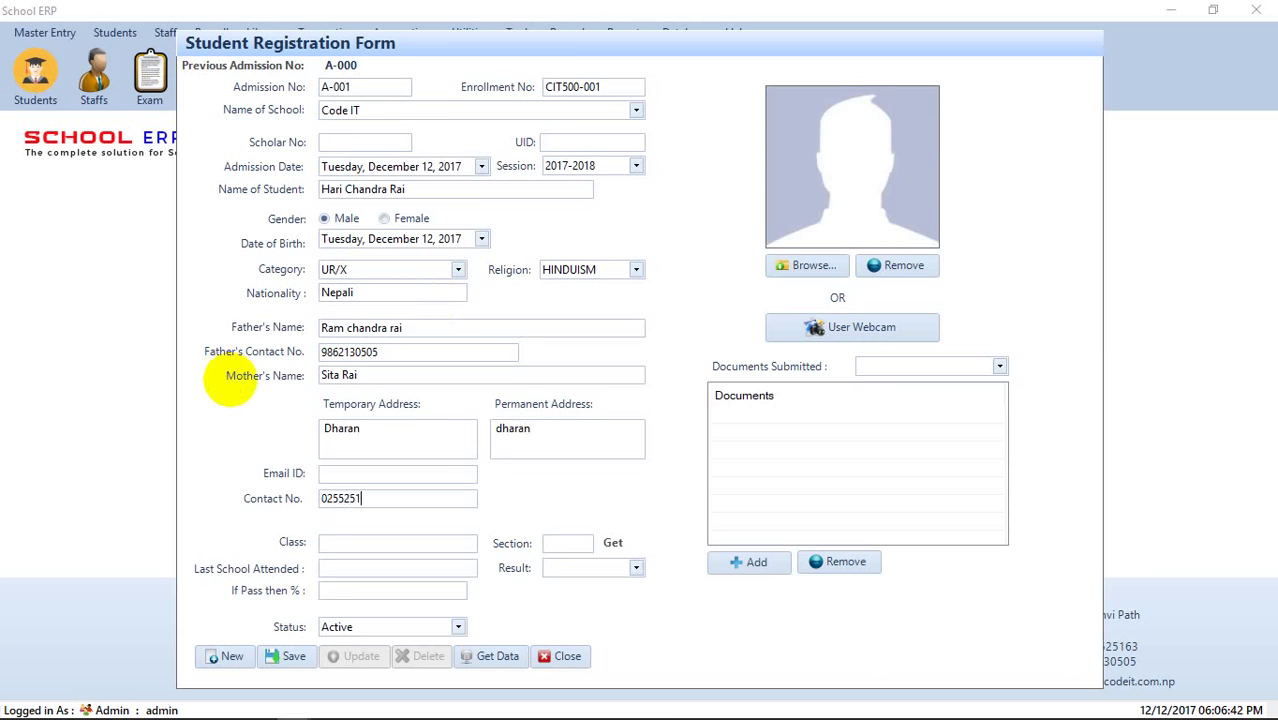
- Assign 11th Management section A, record previous result Pass, and bring up the webcam
{"action": "left_click", "coordinate": [617, 541]}
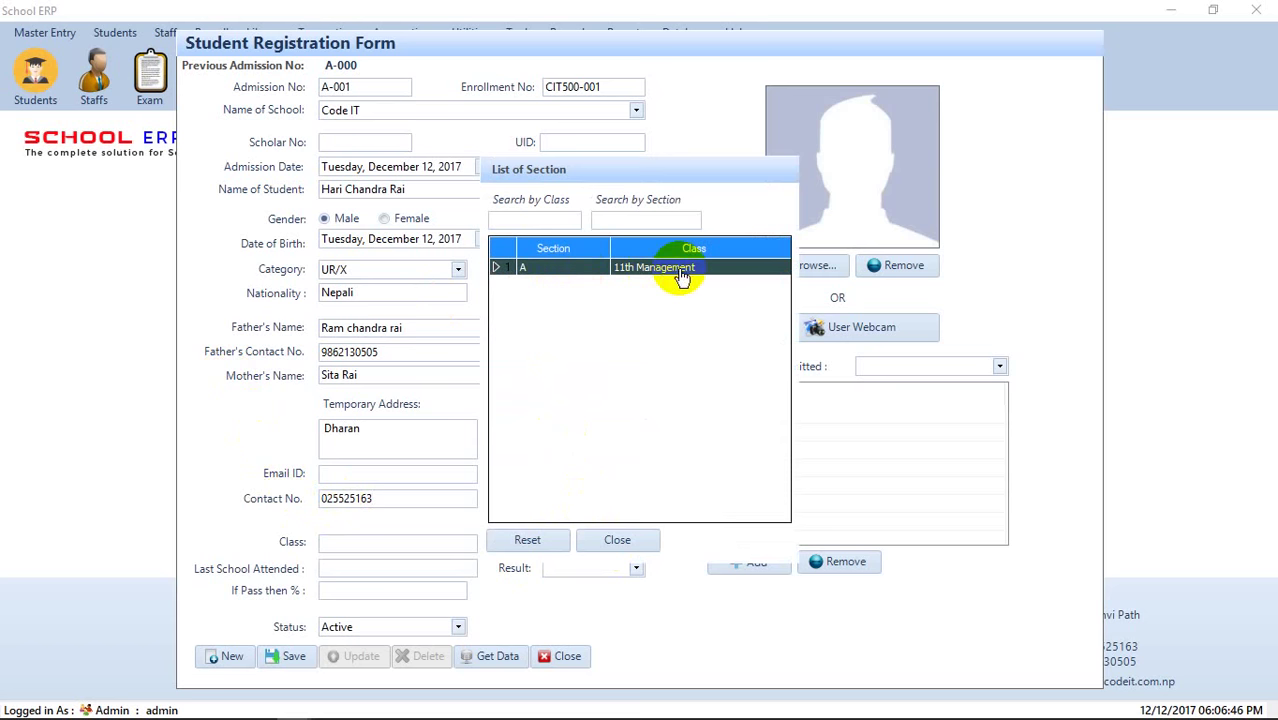
{"action": "double_click", "coordinate": [602, 268]}
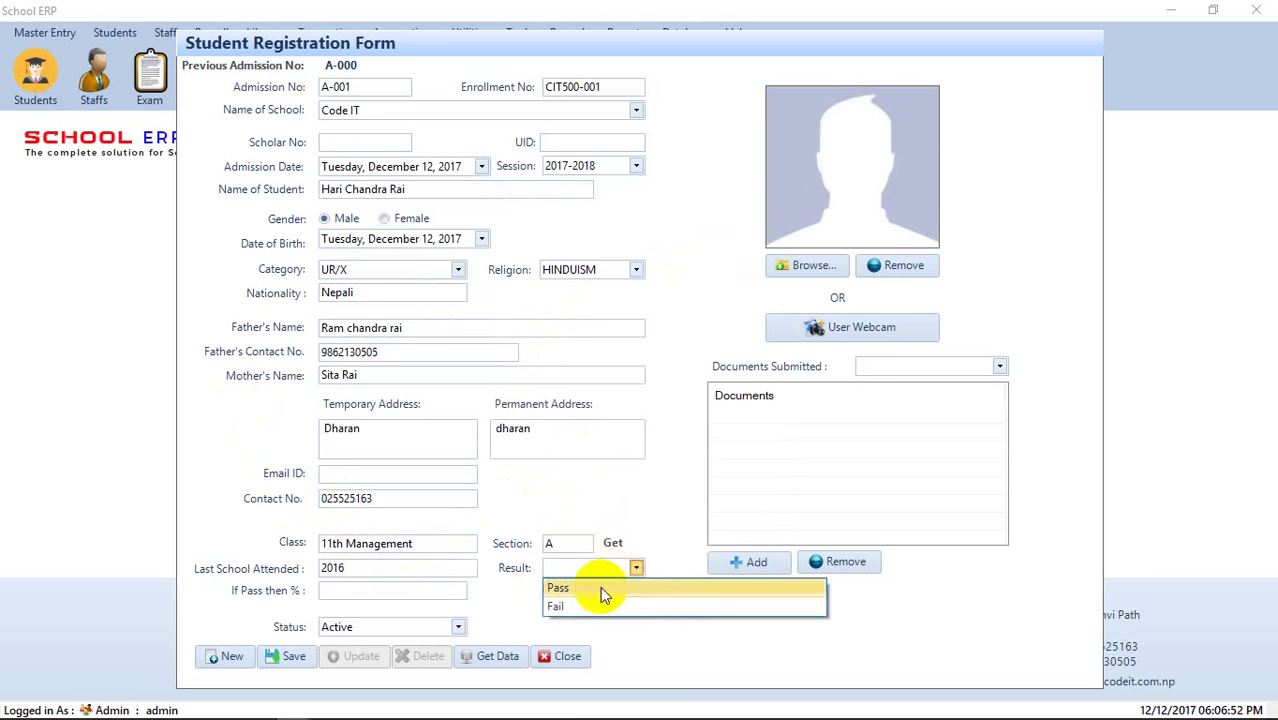
{"action": "left_click", "coordinate": [600, 586]}
{"action": "left_click", "coordinate": [410, 590]}
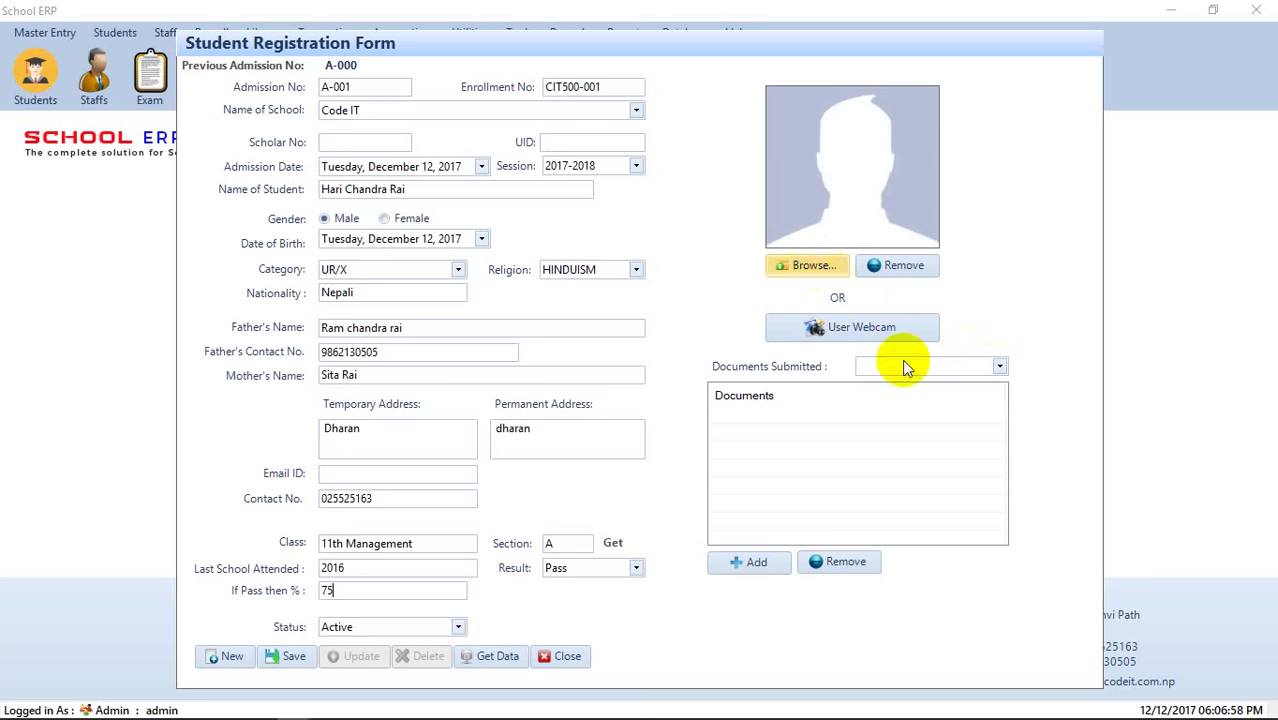
{"action": "left_click", "coordinate": [880, 327]}
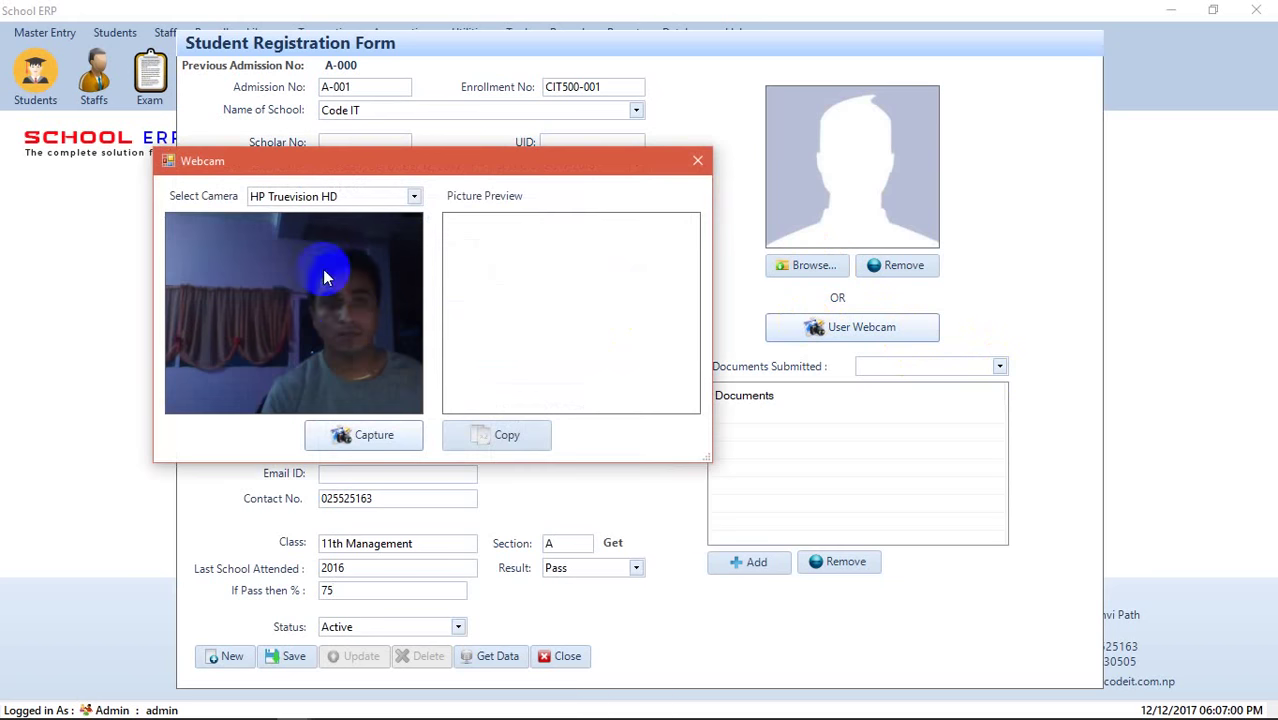
- Capture the webcam photo and add Marksheet Photocopy, Migration Certificate and TC documents
{"action": "left_click", "coordinate": [386, 442]}
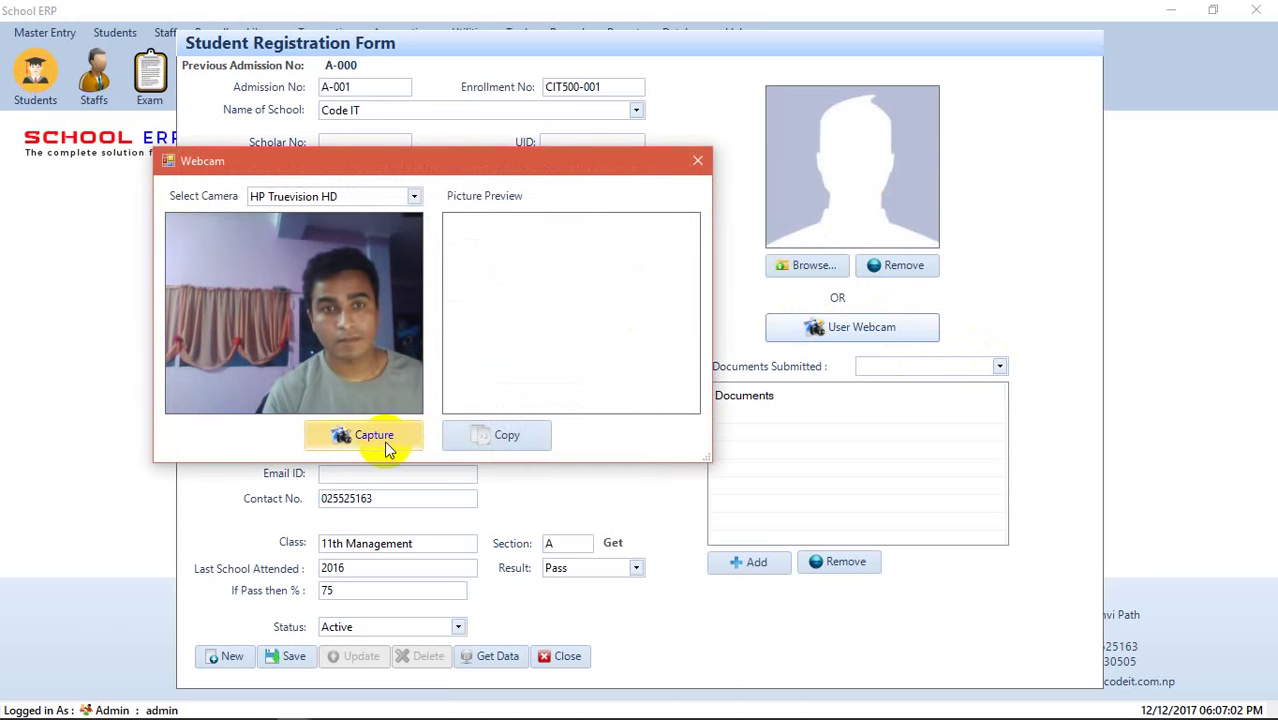
{"action": "left_click", "coordinate": [506, 432]}
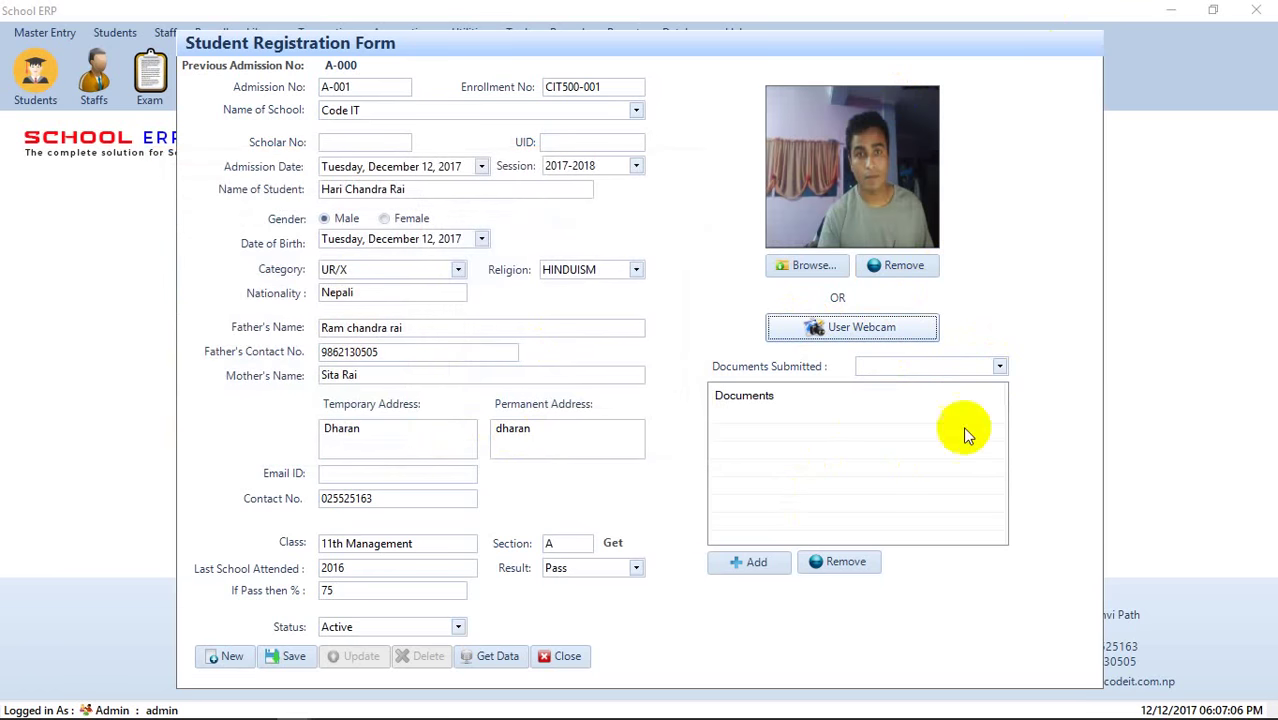
{"action": "left_click", "coordinate": [1000, 366]}
{"action": "left_click", "coordinate": [950, 383]}
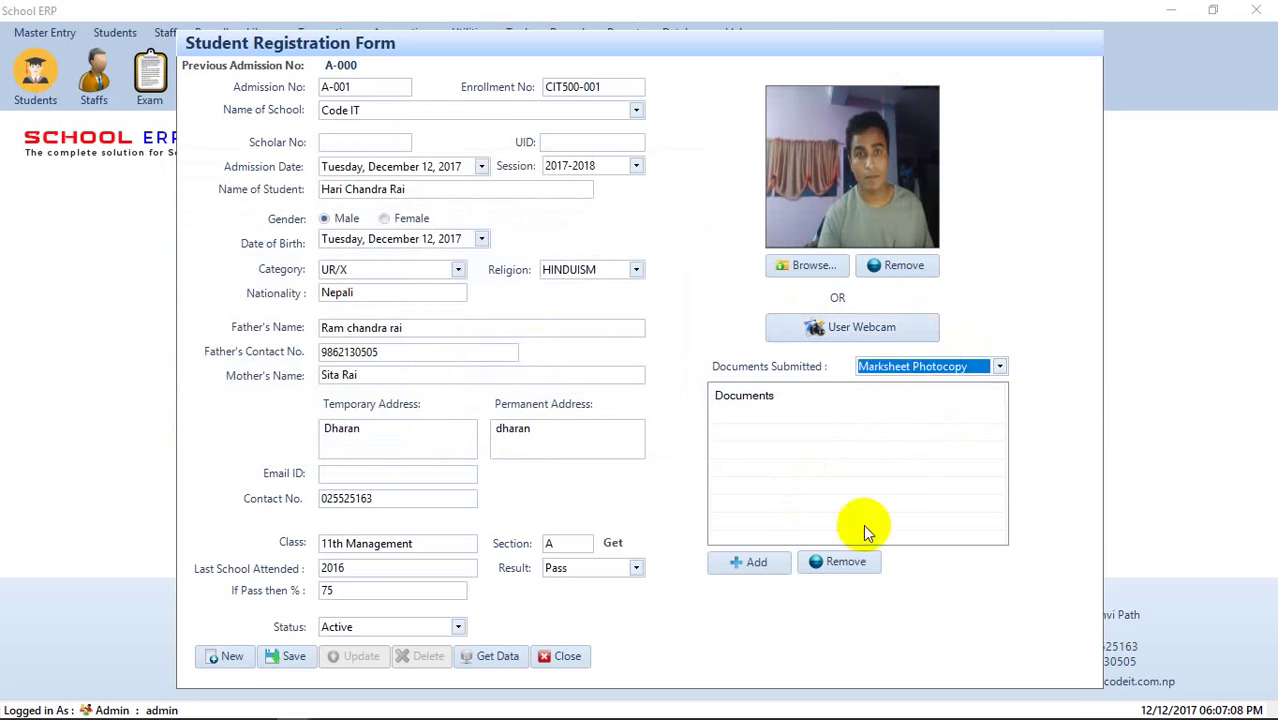
{"action": "left_click", "coordinate": [778, 563]}
{"action": "left_click", "coordinate": [1000, 368]}
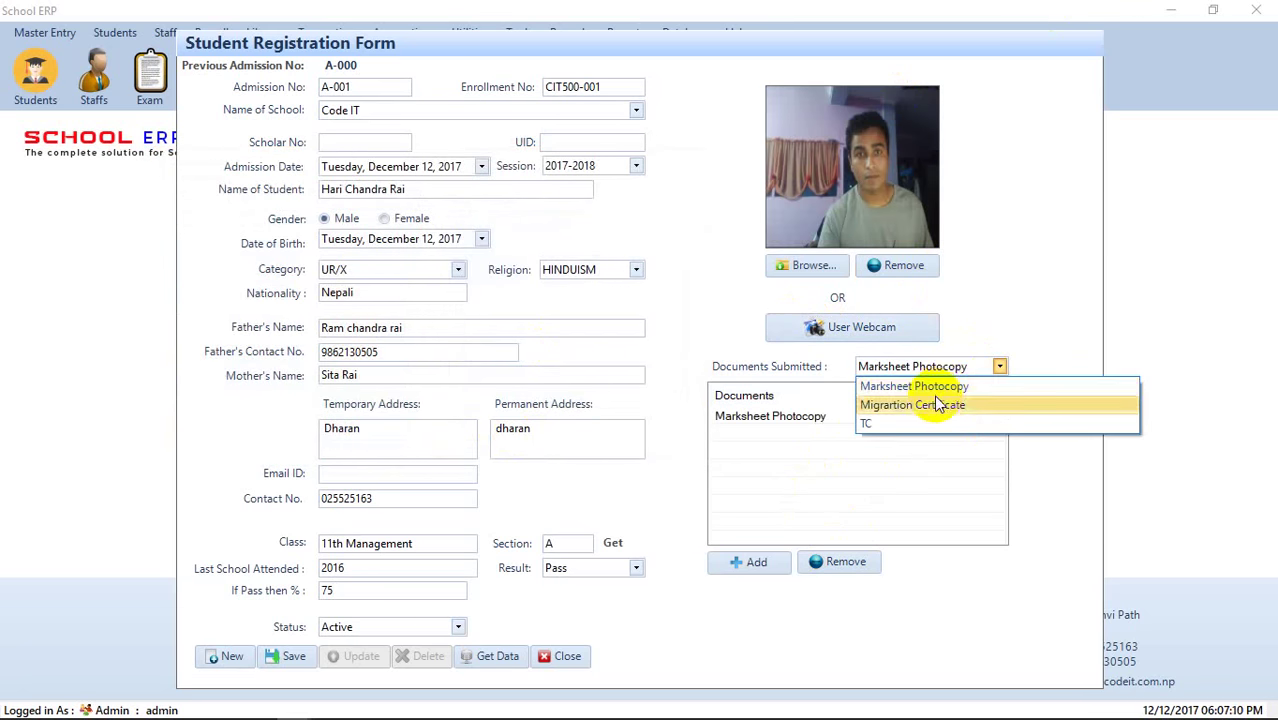
{"action": "left_click", "coordinate": [934, 401]}
{"action": "left_click", "coordinate": [745, 562]}
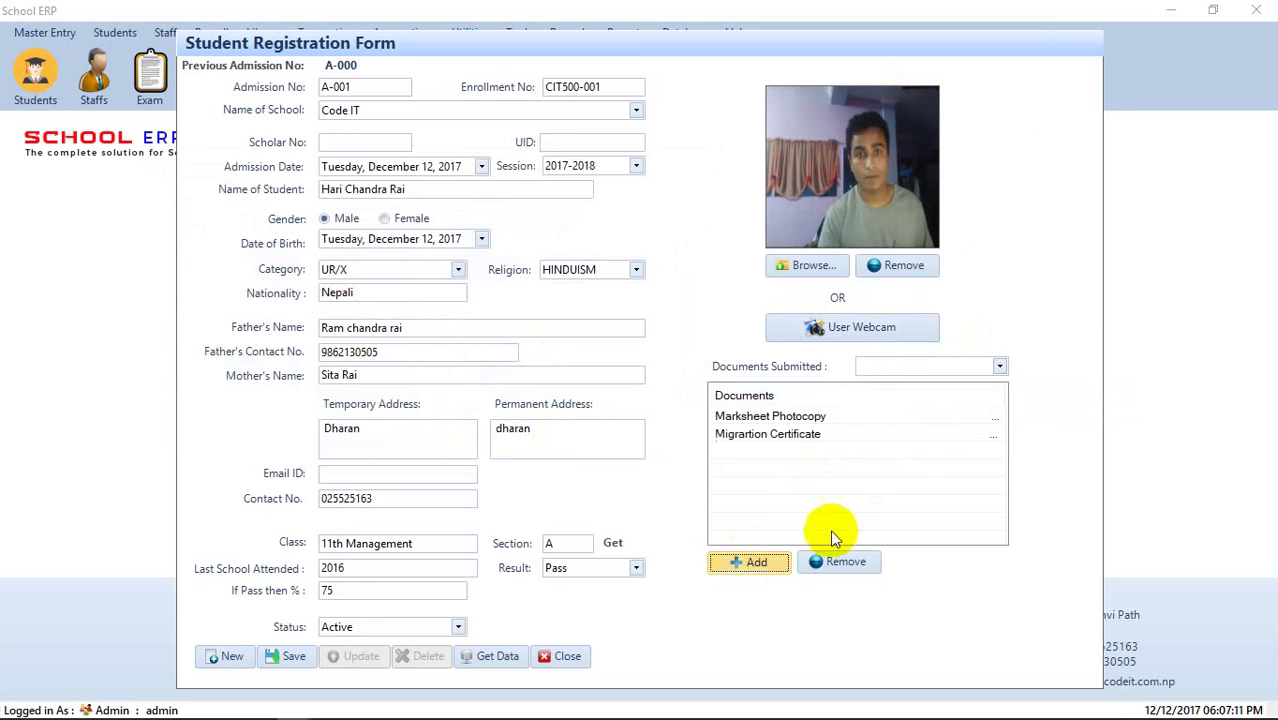
{"action": "left_click", "coordinate": [999, 368]}
{"action": "left_click", "coordinate": [948, 426]}
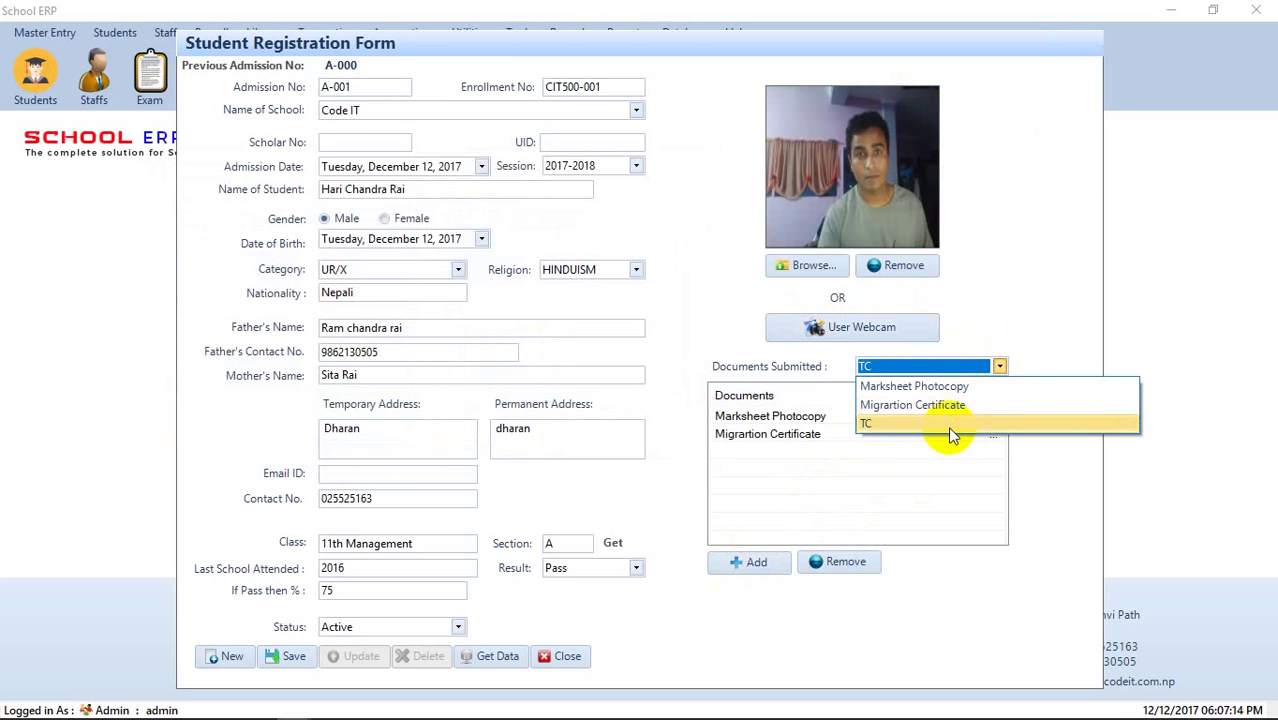
{"action": "left_click", "coordinate": [765, 561]}
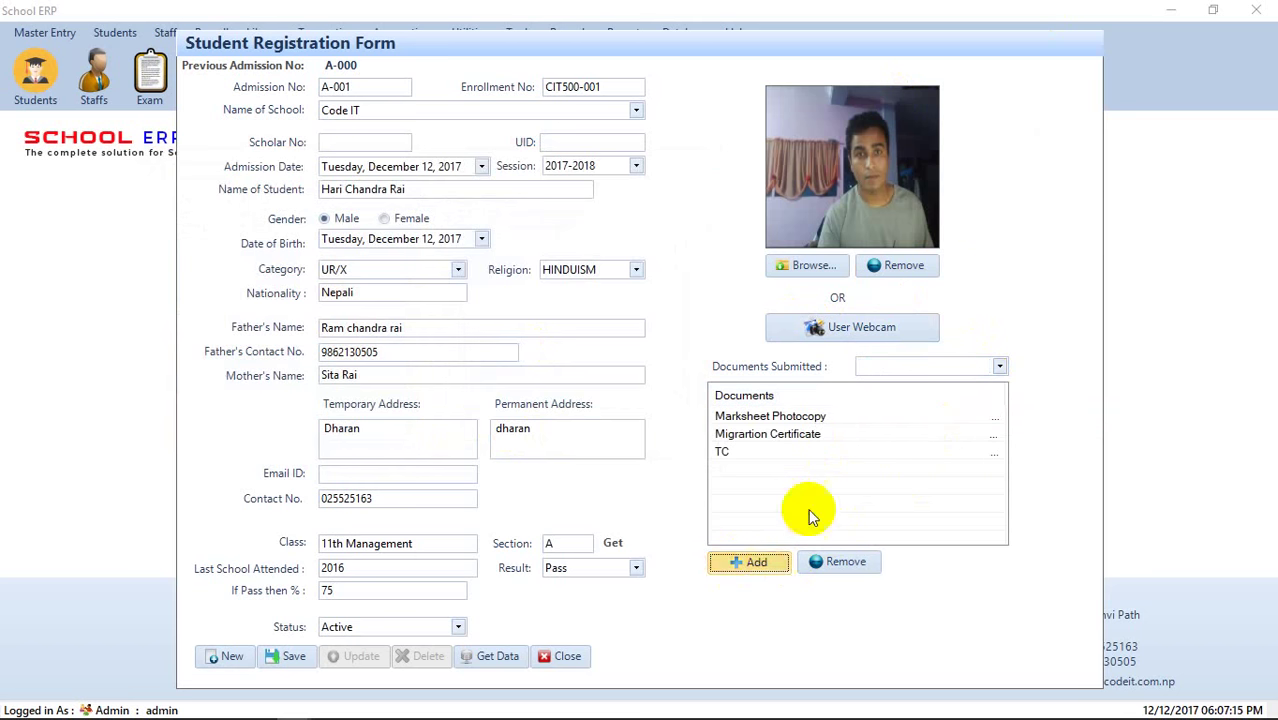
- Save the student registration, confirm it, and close the form
{"action": "left_click", "coordinate": [318, 655]}
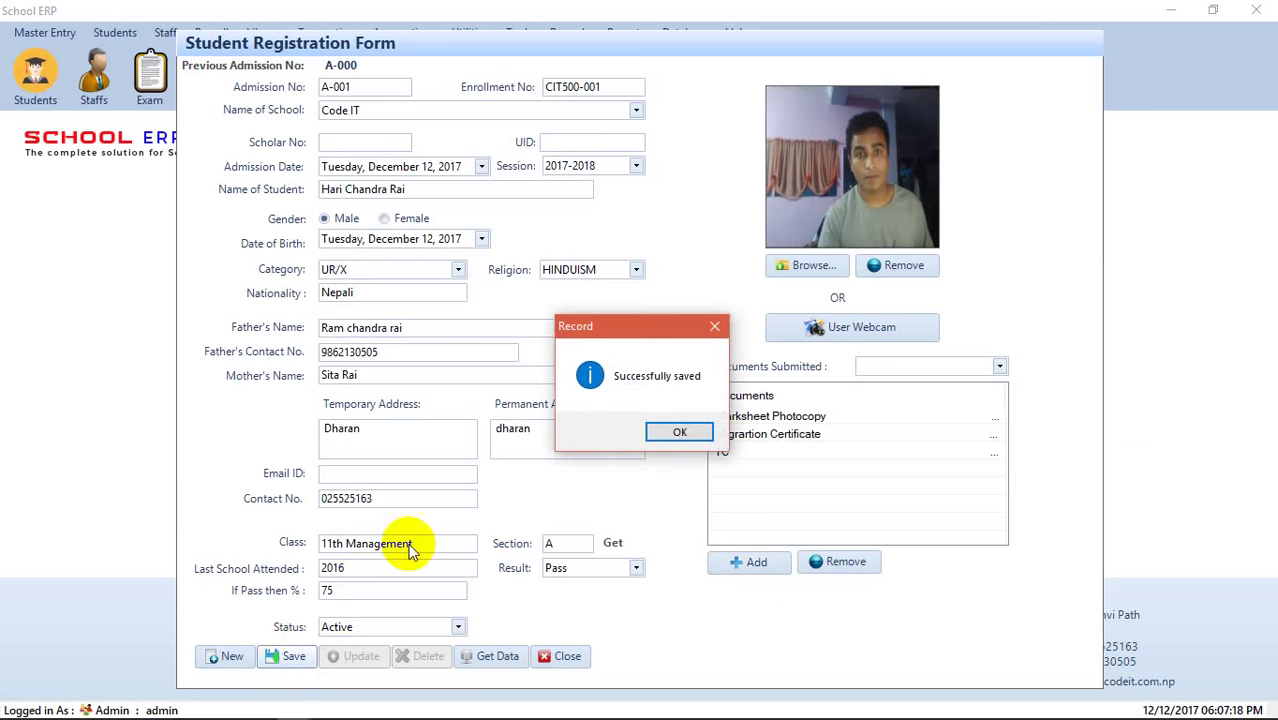
{"action": "left_click", "coordinate": [671, 433]}
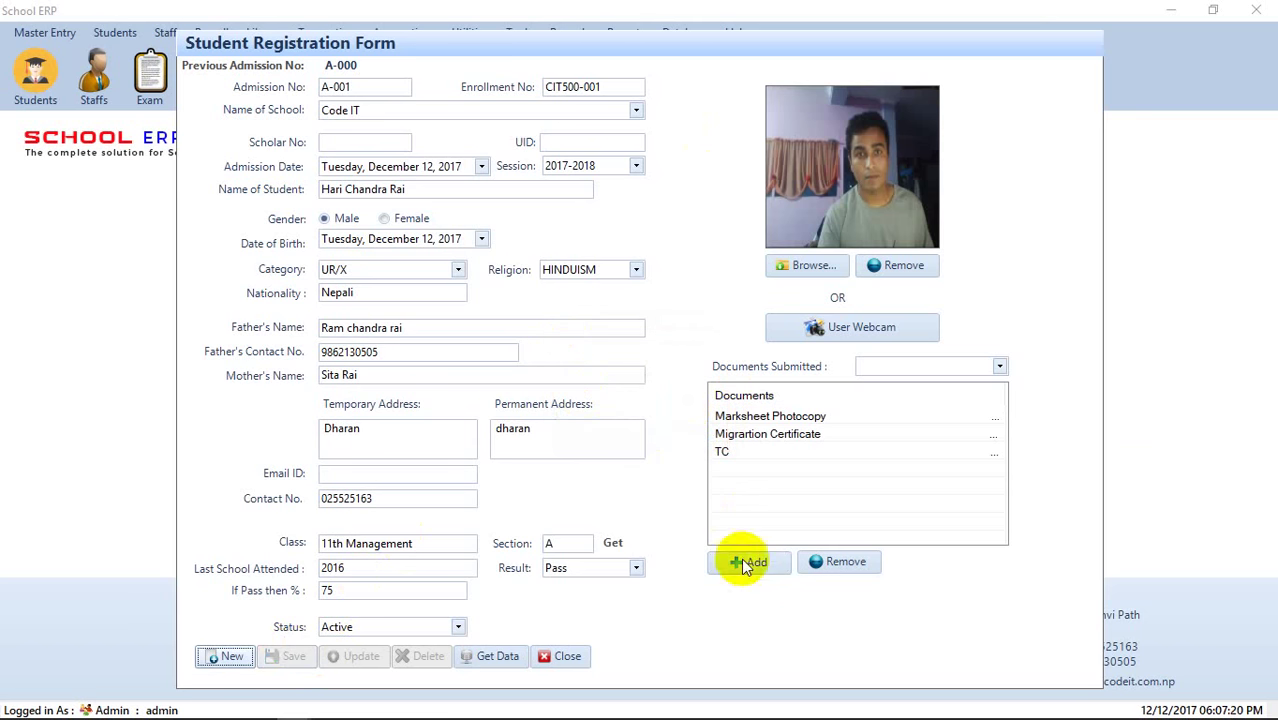
{"action": "left_click", "coordinate": [563, 657]}
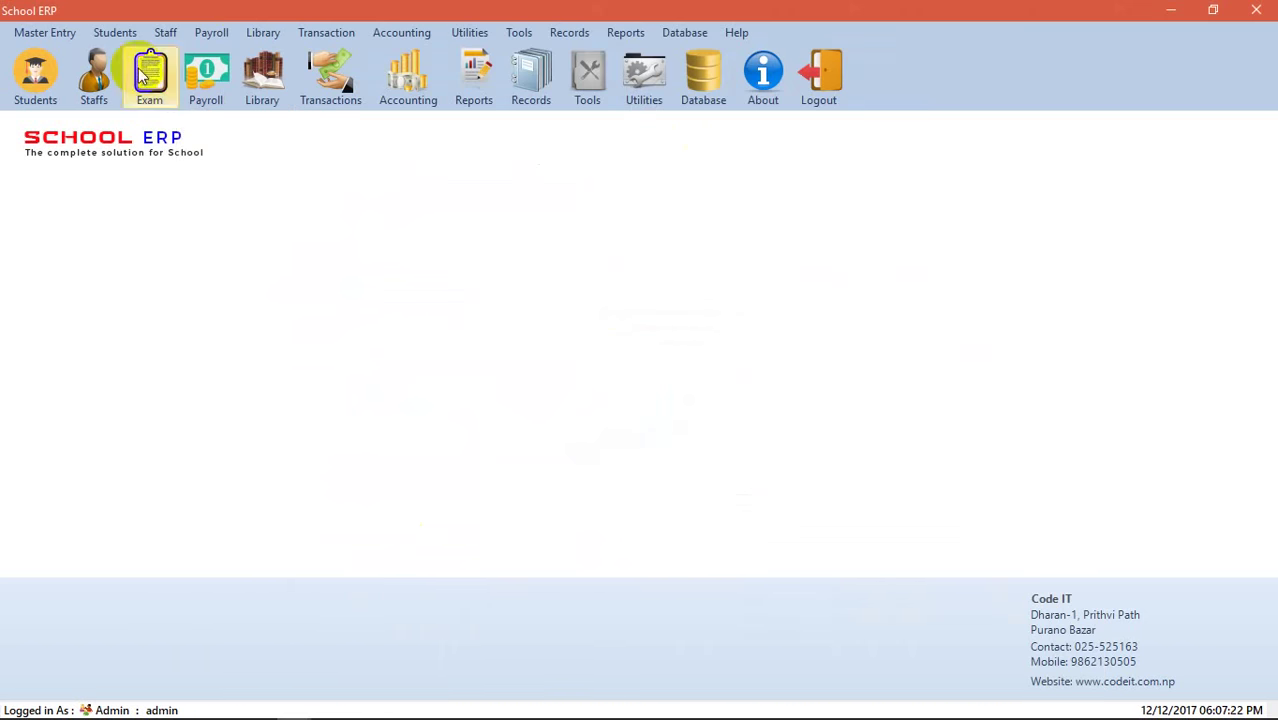
- Browse the menus and briefly open then close the Class Fee Payment form
{"action": "left_click", "coordinate": [118, 33]}
{"action": "left_click", "coordinate": [116, 33]}
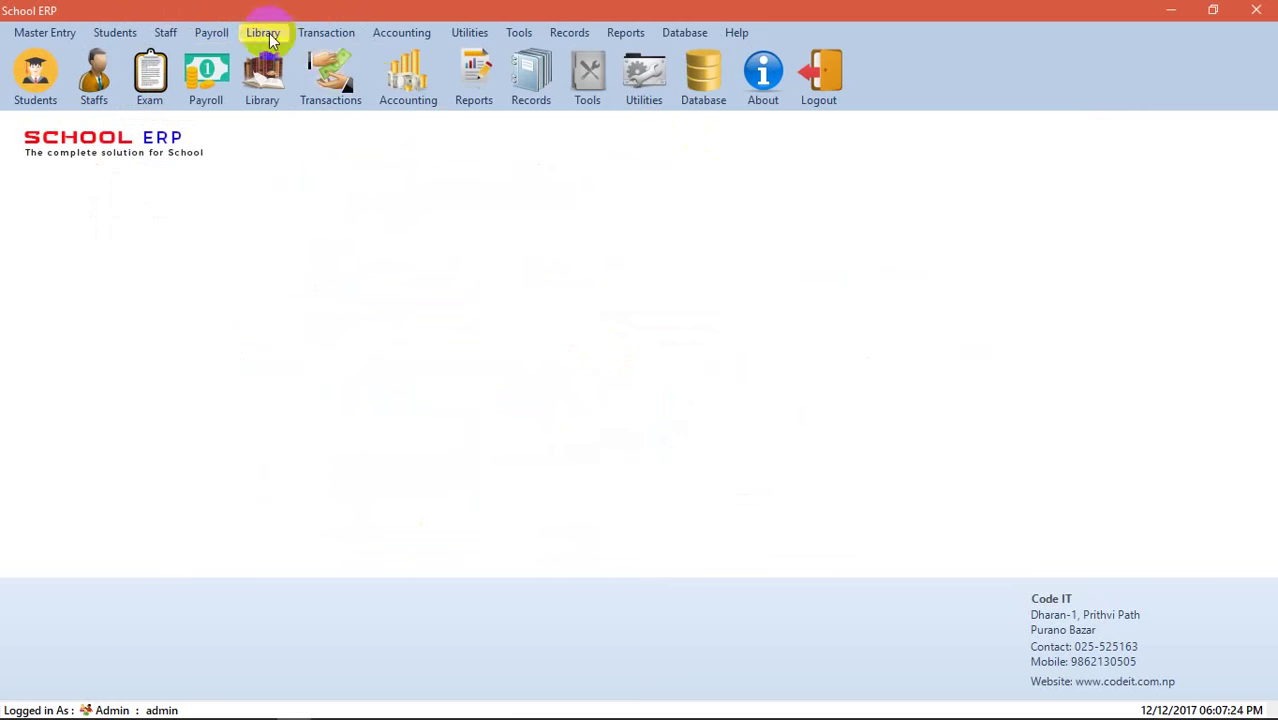
{"action": "left_click", "coordinate": [209, 33]}
{"action": "left_click", "coordinate": [165, 33]}
{"action": "left_click", "coordinate": [310, 33]}
{"action": "left_click", "coordinate": [312, 33]}
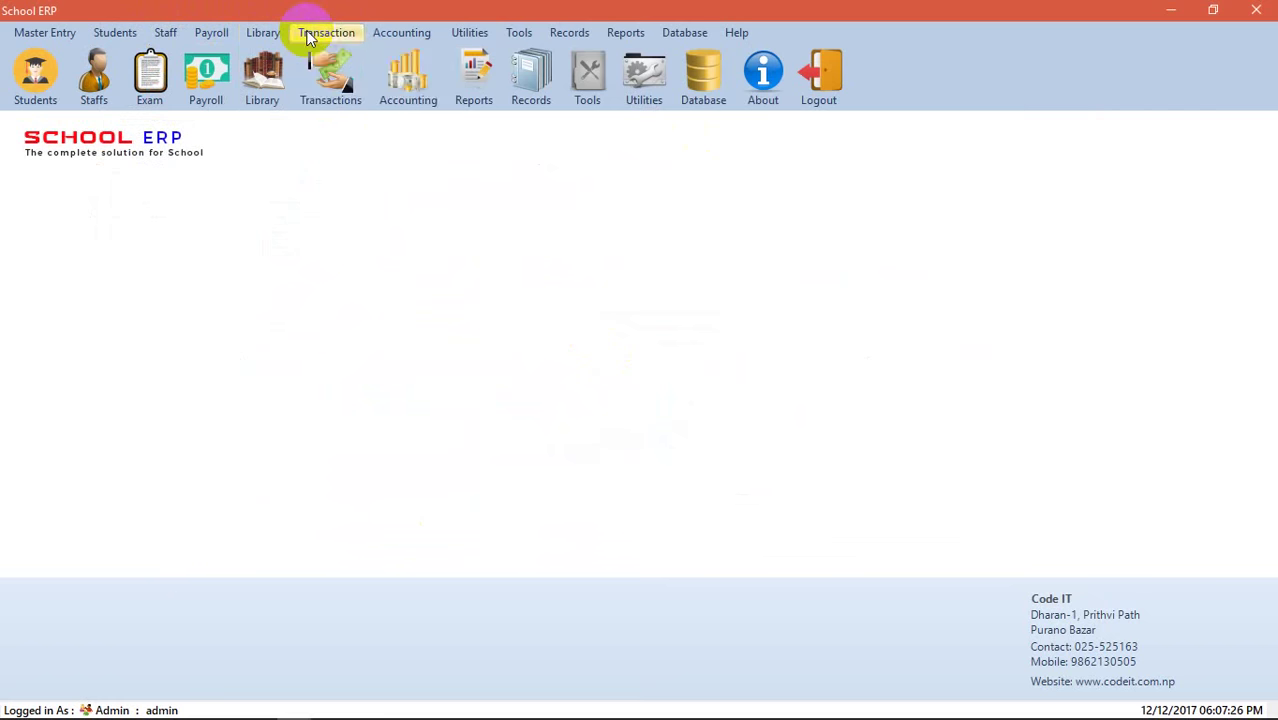
{"action": "left_click", "coordinate": [312, 33]}
{"action": "left_click", "coordinate": [343, 55]}
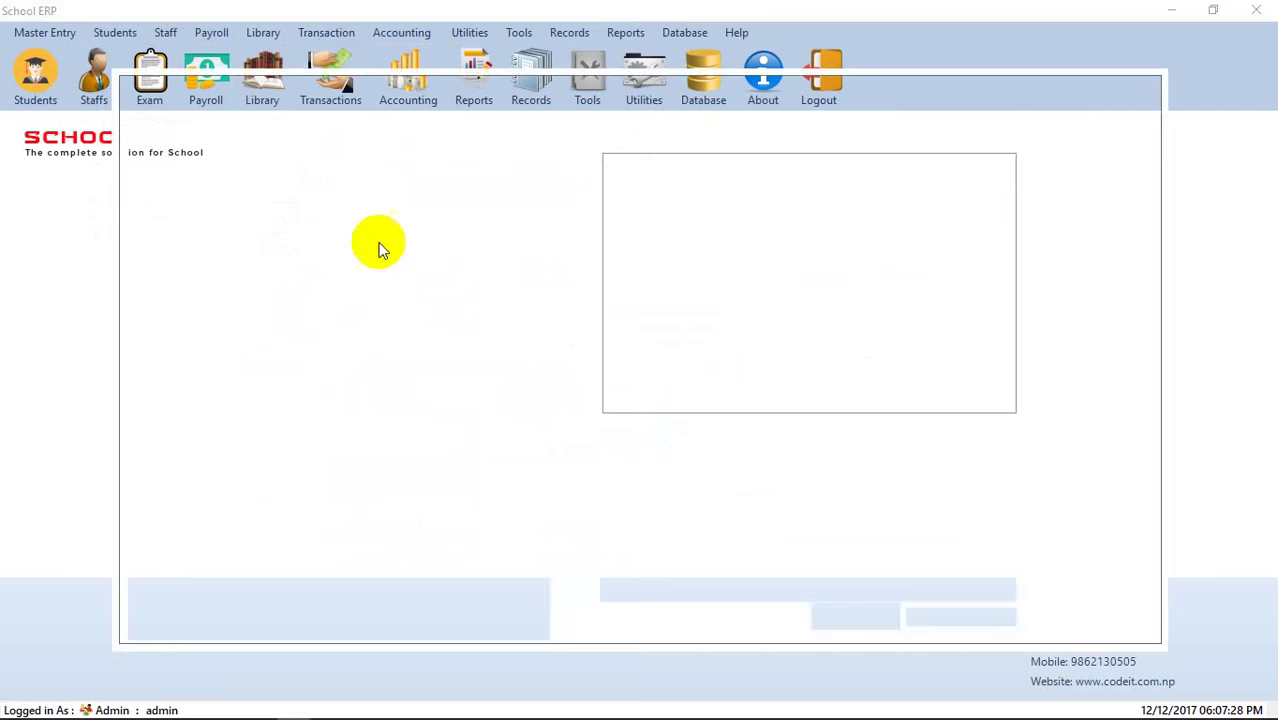
{"action": "left_click", "coordinate": [1062, 400]}
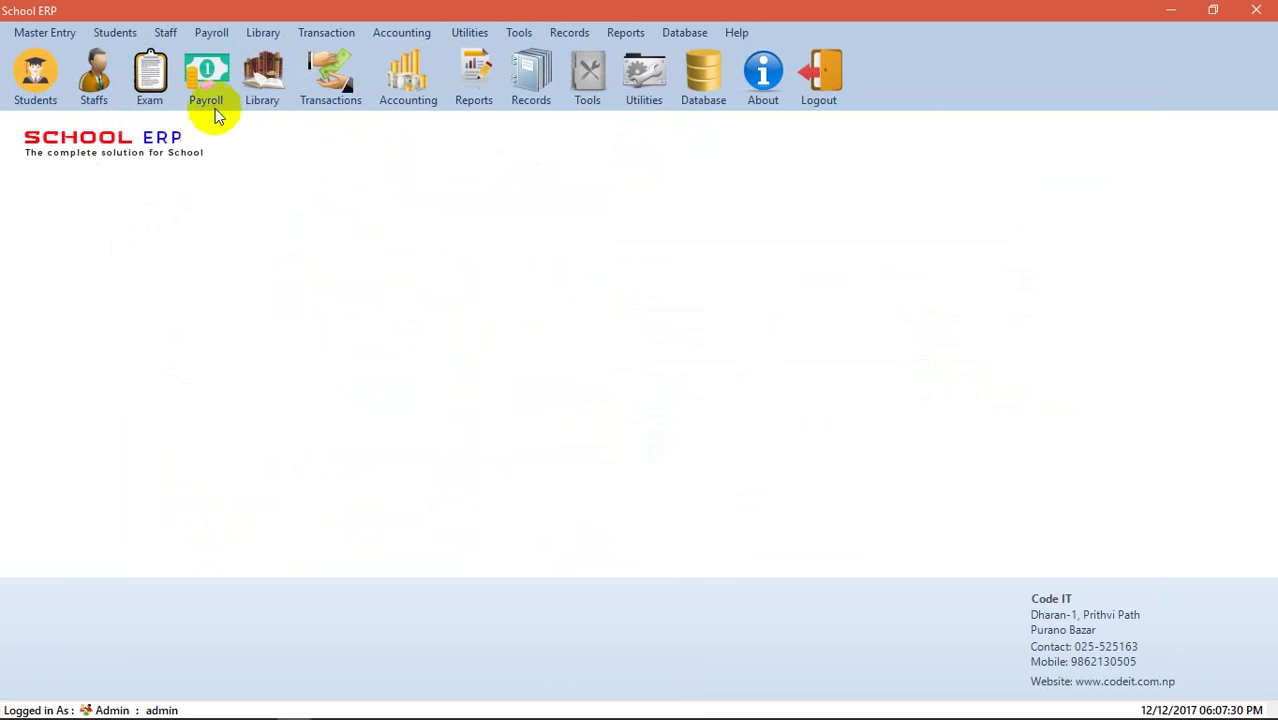
- Open Master Entry > Fee Setup > Class Fee Setup
{"action": "left_click", "coordinate": [44, 32]}
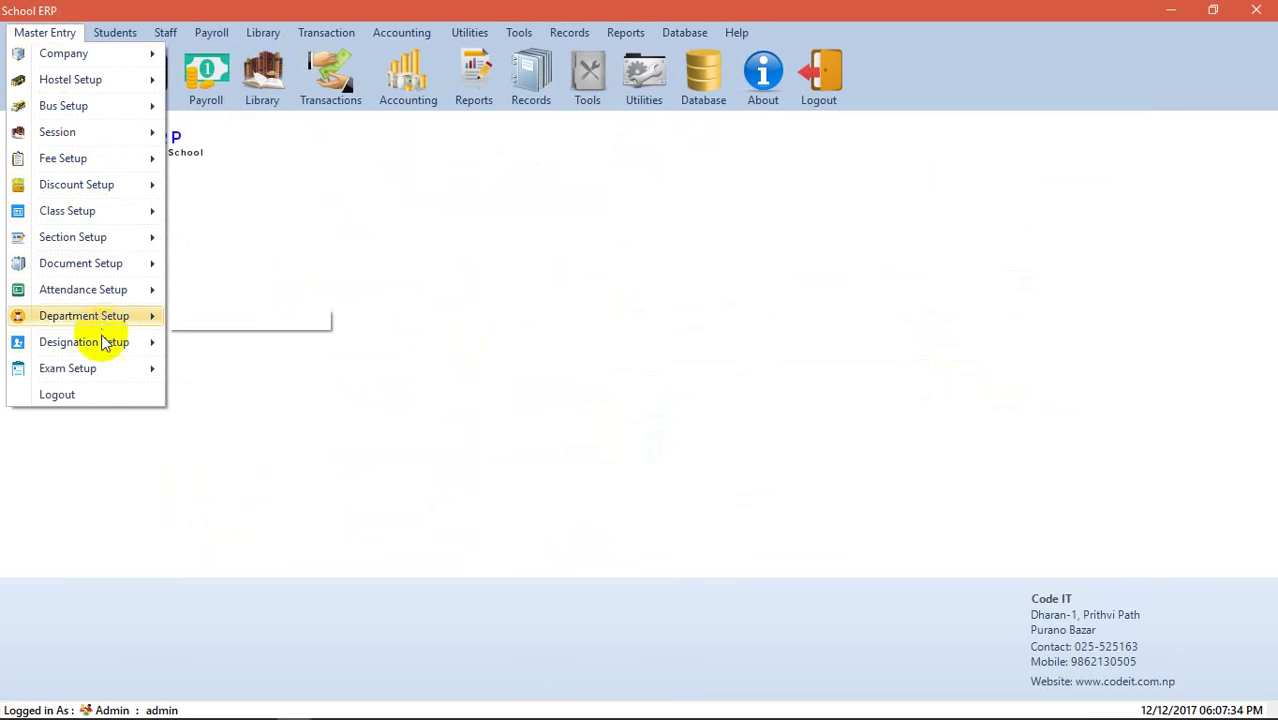
{"action": "mouse_move", "coordinate": [114, 160]}
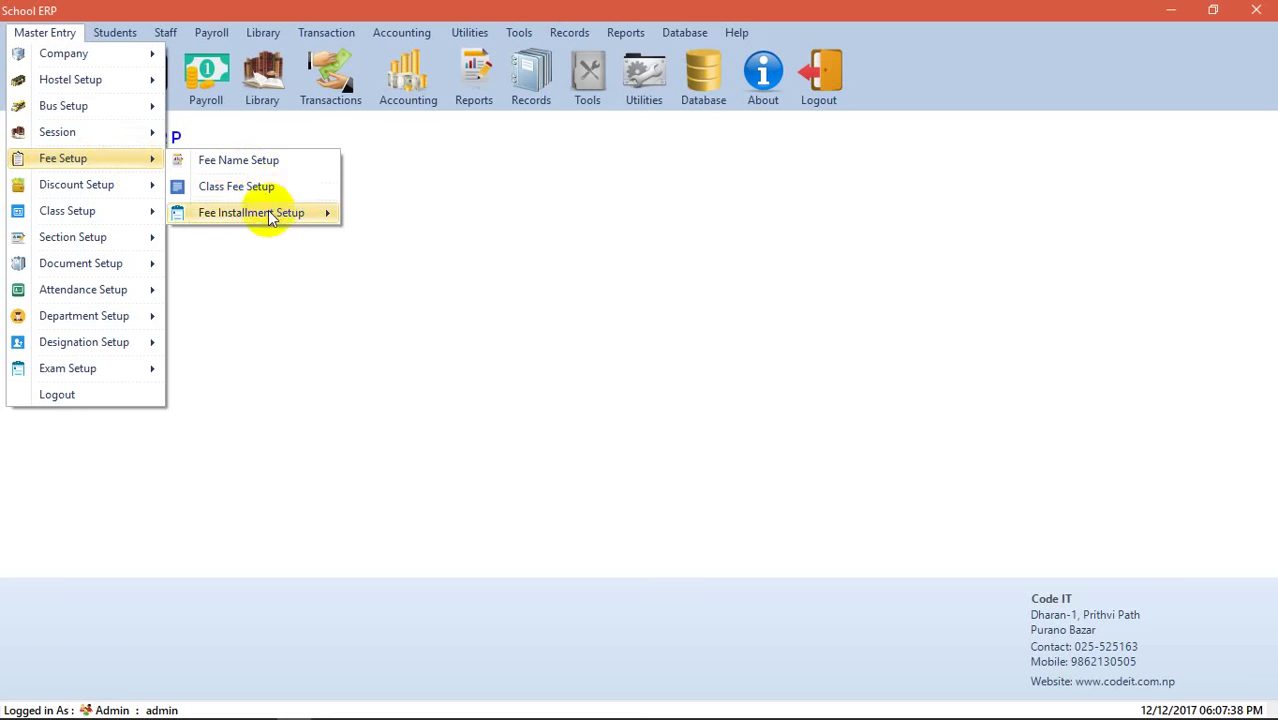
{"action": "left_click", "coordinate": [265, 190]}
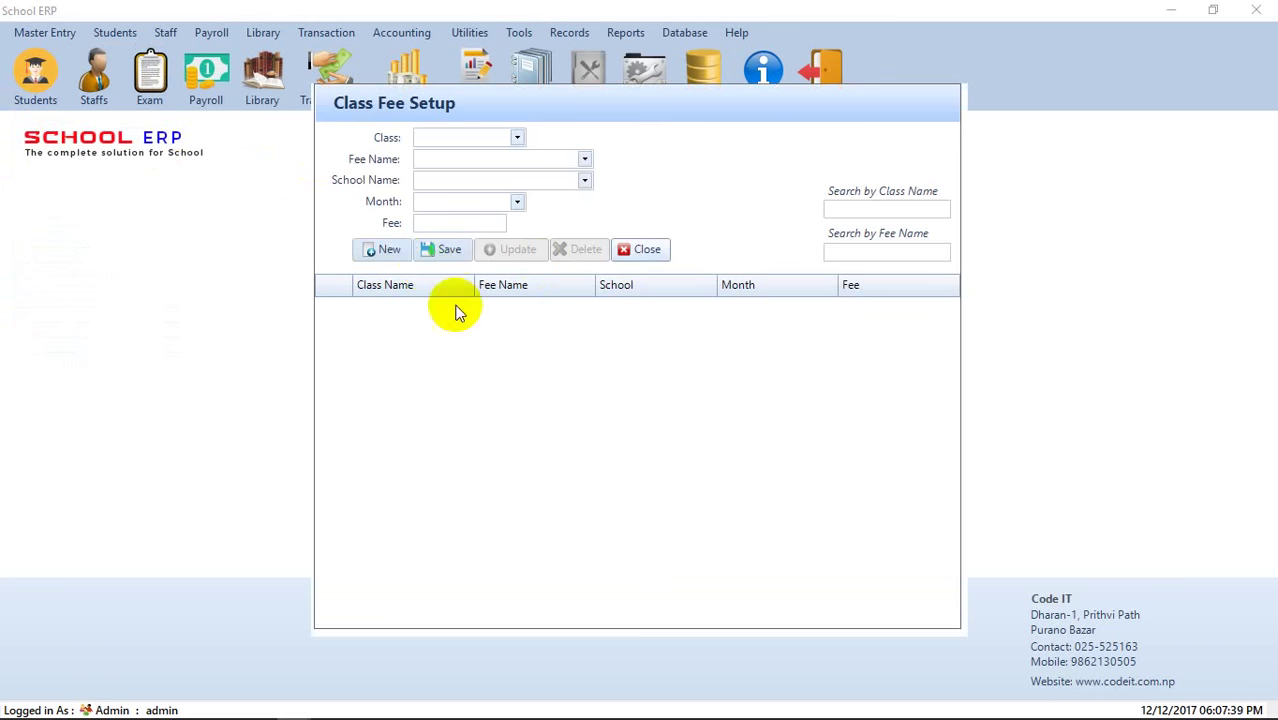
- Save a 500 Admission Fee for 11th Management, Code IT, month Baishak
{"action": "left_click", "coordinate": [517, 138]}
{"action": "left_click", "coordinate": [487, 160]}
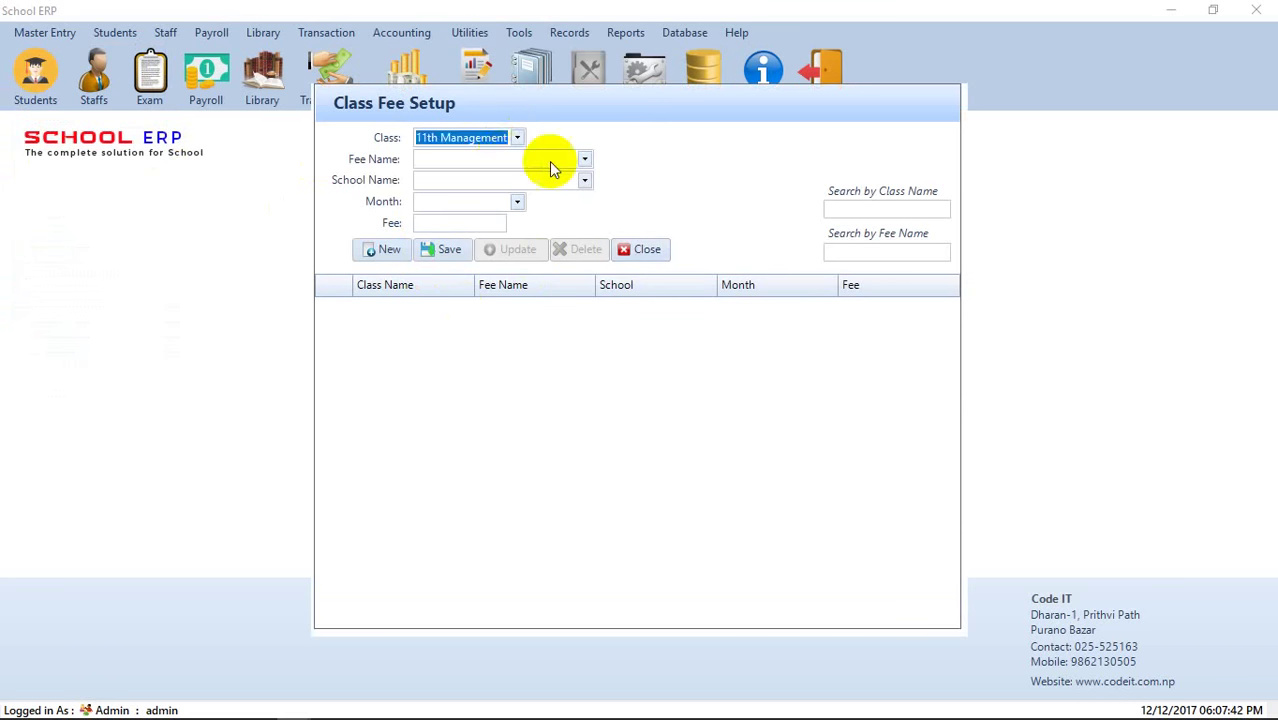
{"action": "left_click", "coordinate": [584, 160]}
{"action": "left_click", "coordinate": [547, 182]}
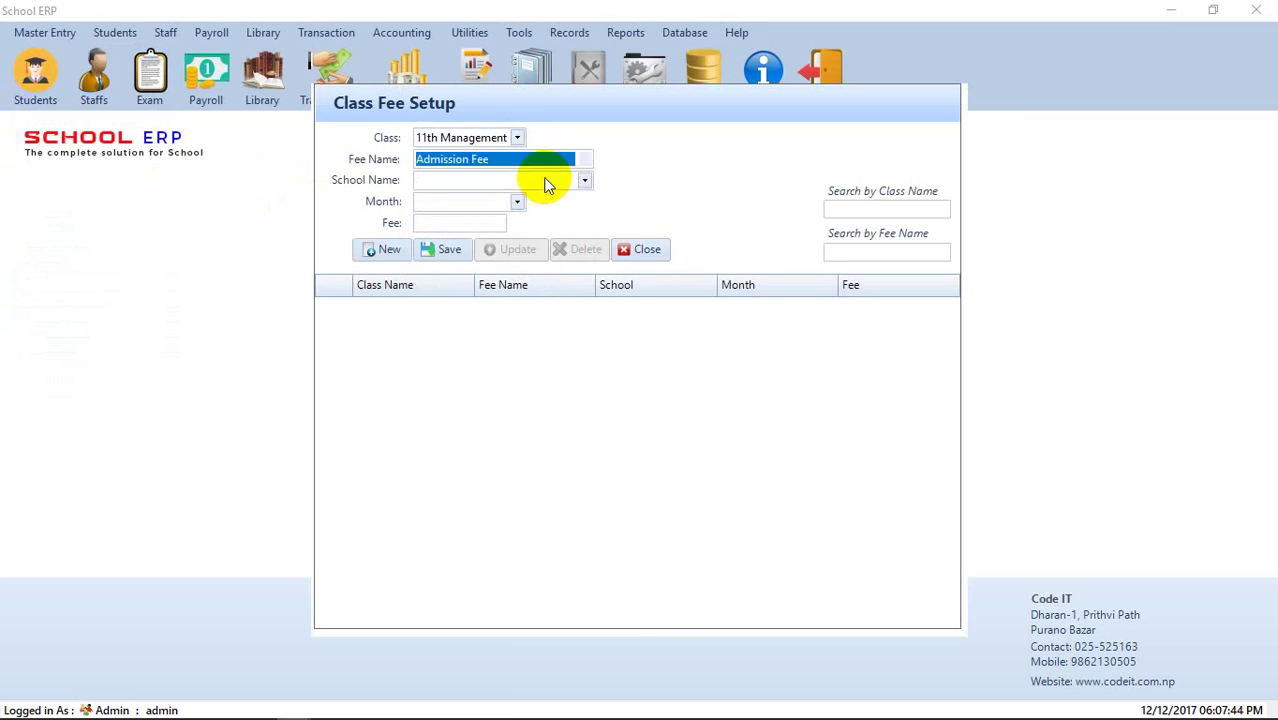
{"action": "left_click", "coordinate": [584, 180]}
{"action": "left_click", "coordinate": [513, 201]}
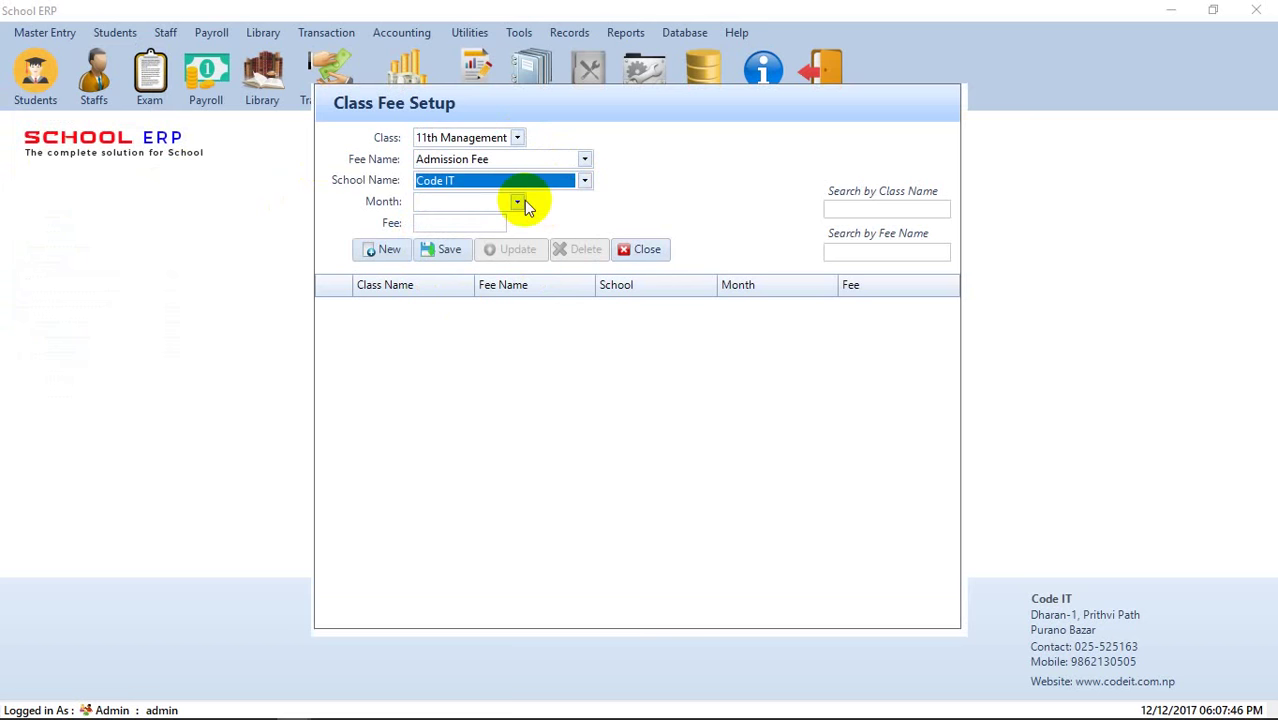
{"action": "left_click", "coordinate": [517, 202]}
{"action": "left_click", "coordinate": [505, 221]}
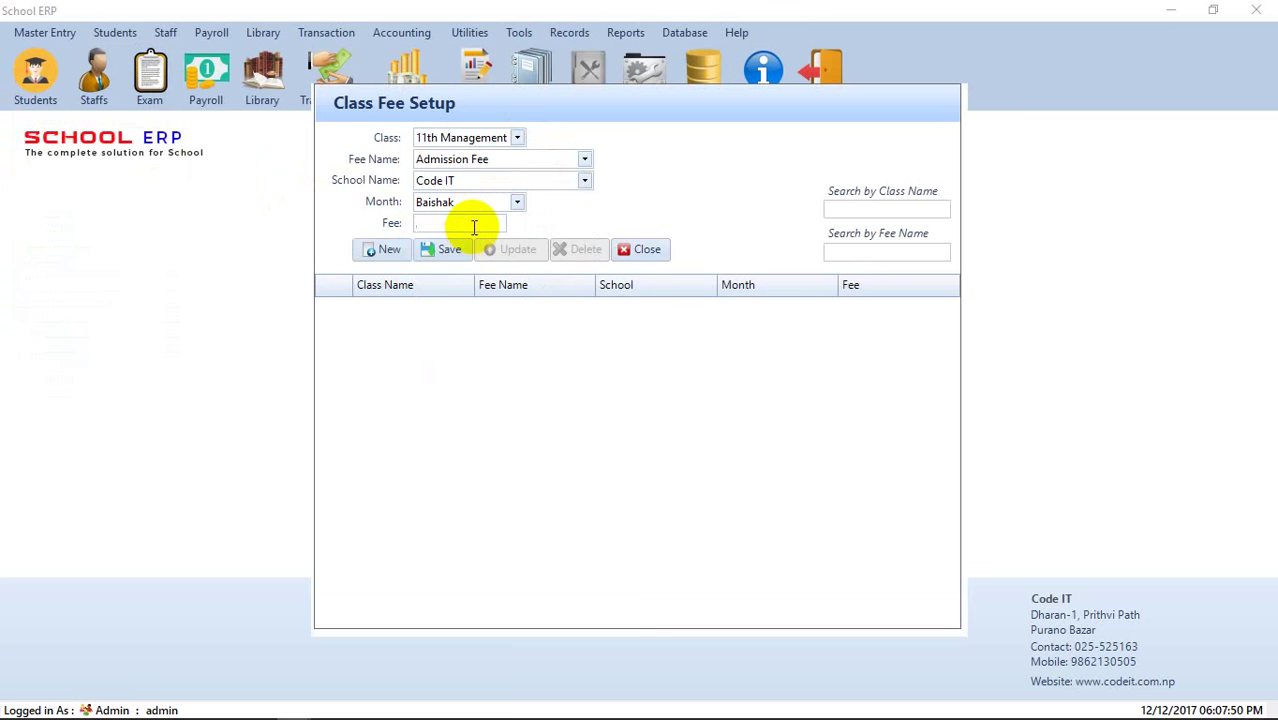
{"action": "left_click", "coordinate": [458, 222]}
{"action": "type", "text": "500"}
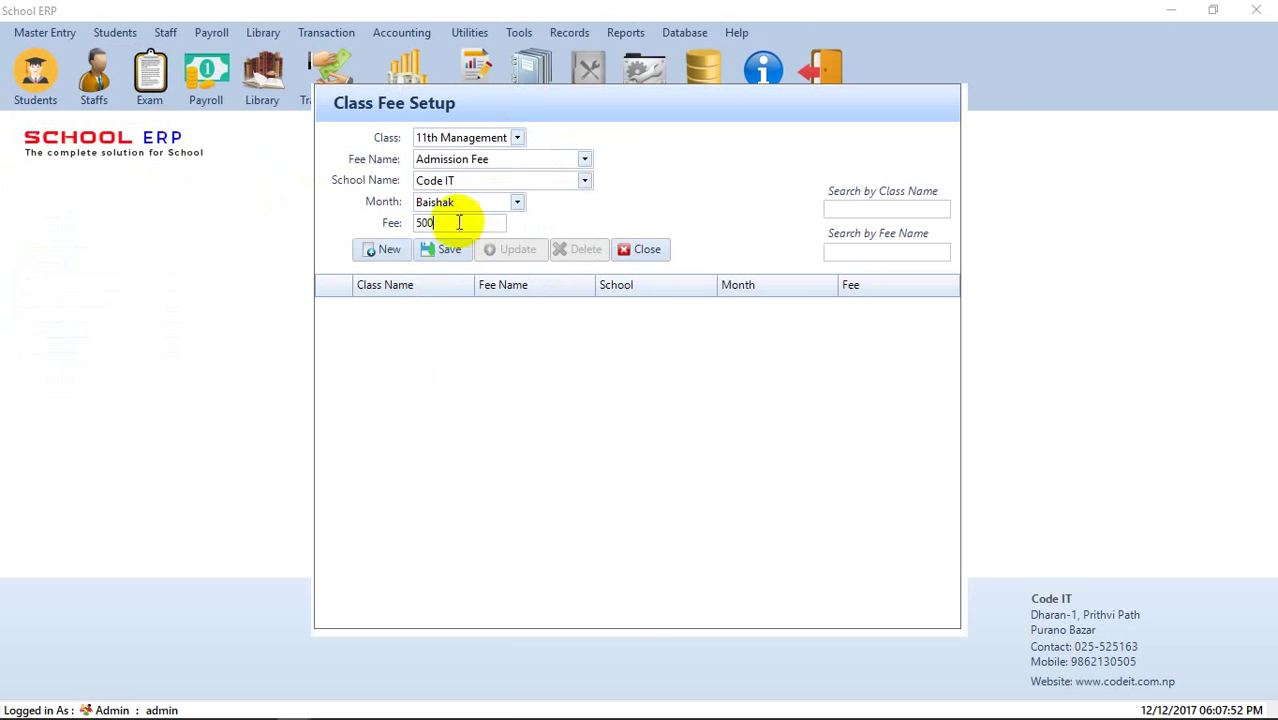
{"action": "left_click", "coordinate": [448, 249]}
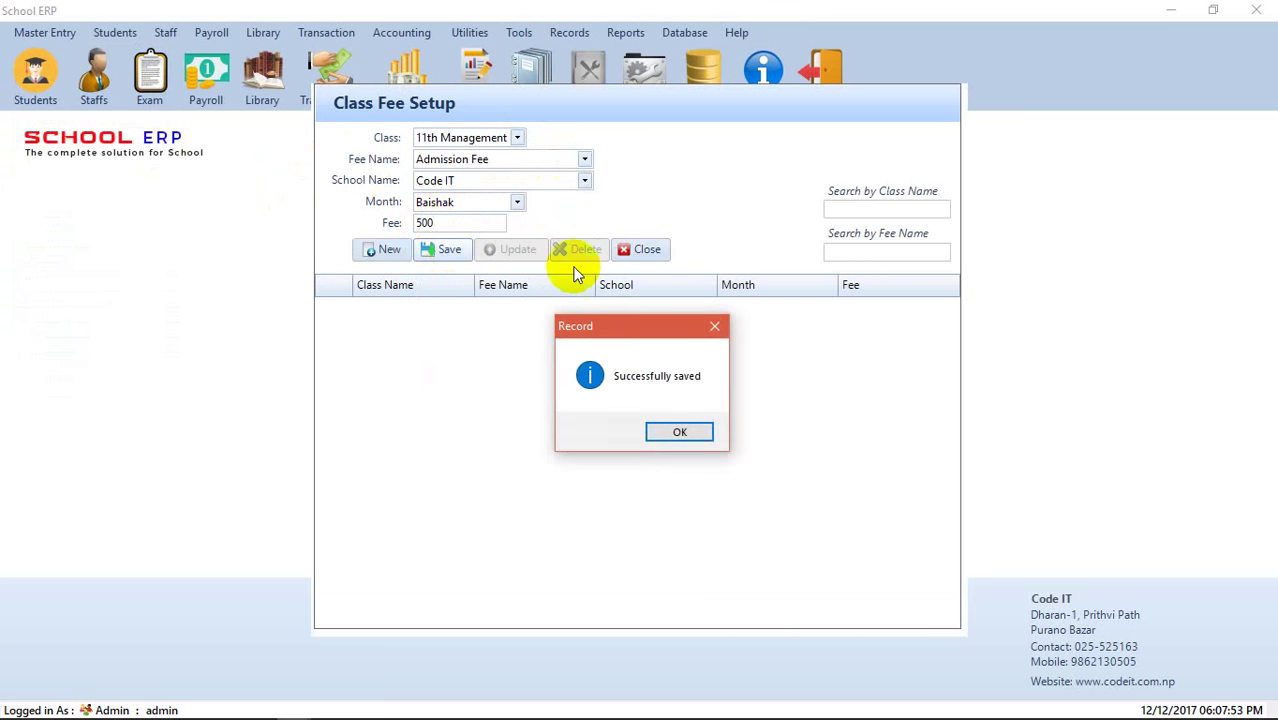
{"action": "left_click", "coordinate": [679, 432]}
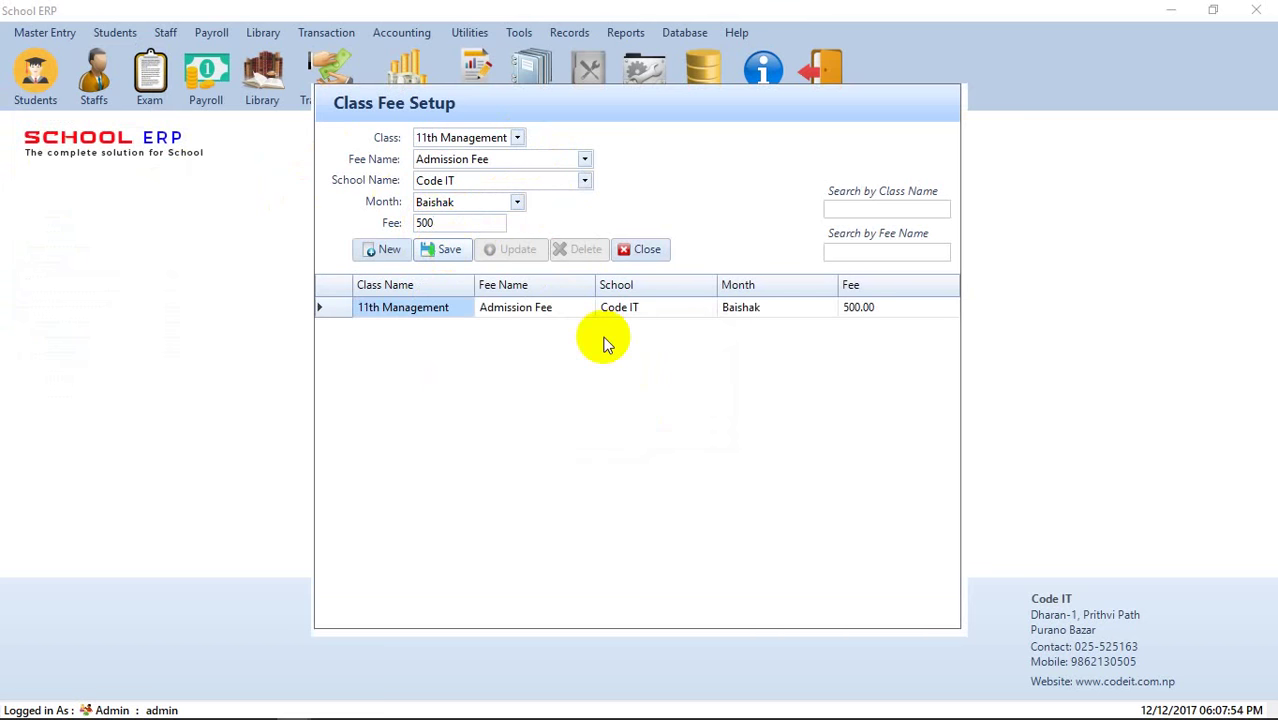
- Save a 300 Library Fee and an 800 Medical Fee
{"action": "left_click", "coordinate": [584, 159]}
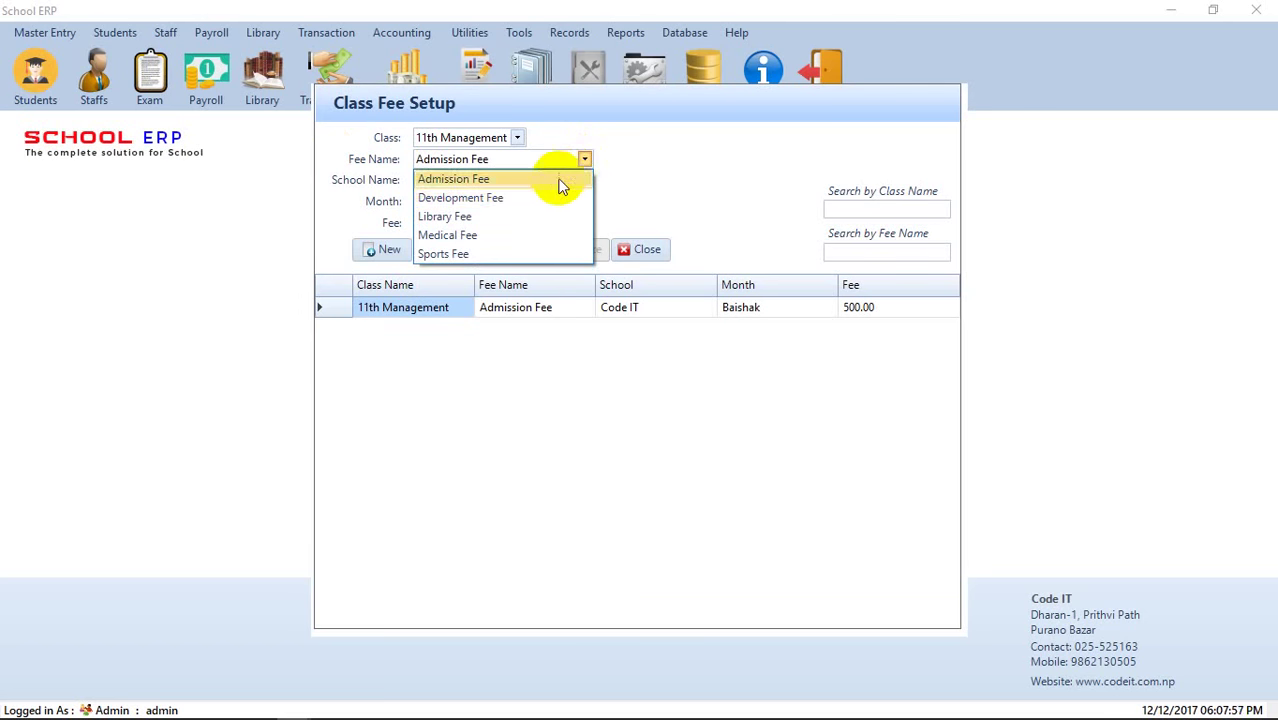
{"action": "left_click", "coordinate": [503, 216]}
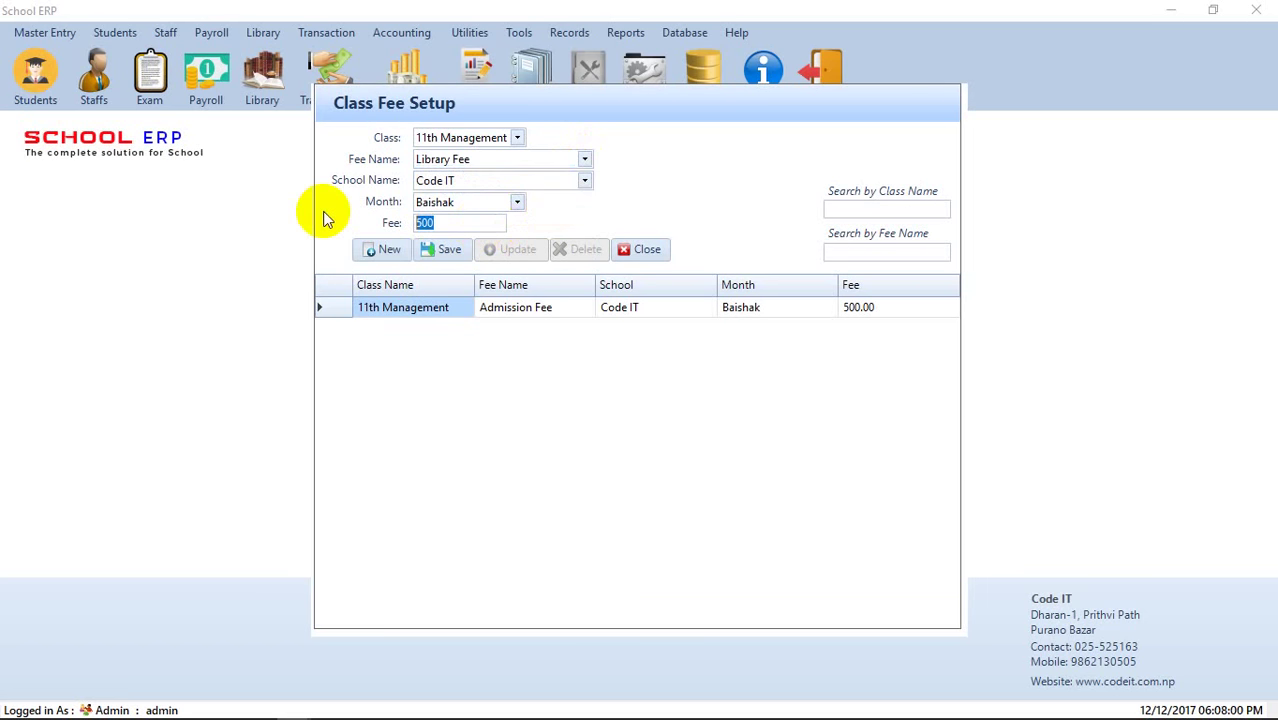
{"action": "left_click", "coordinate": [458, 250]}
{"action": "left_click", "coordinate": [668, 430]}
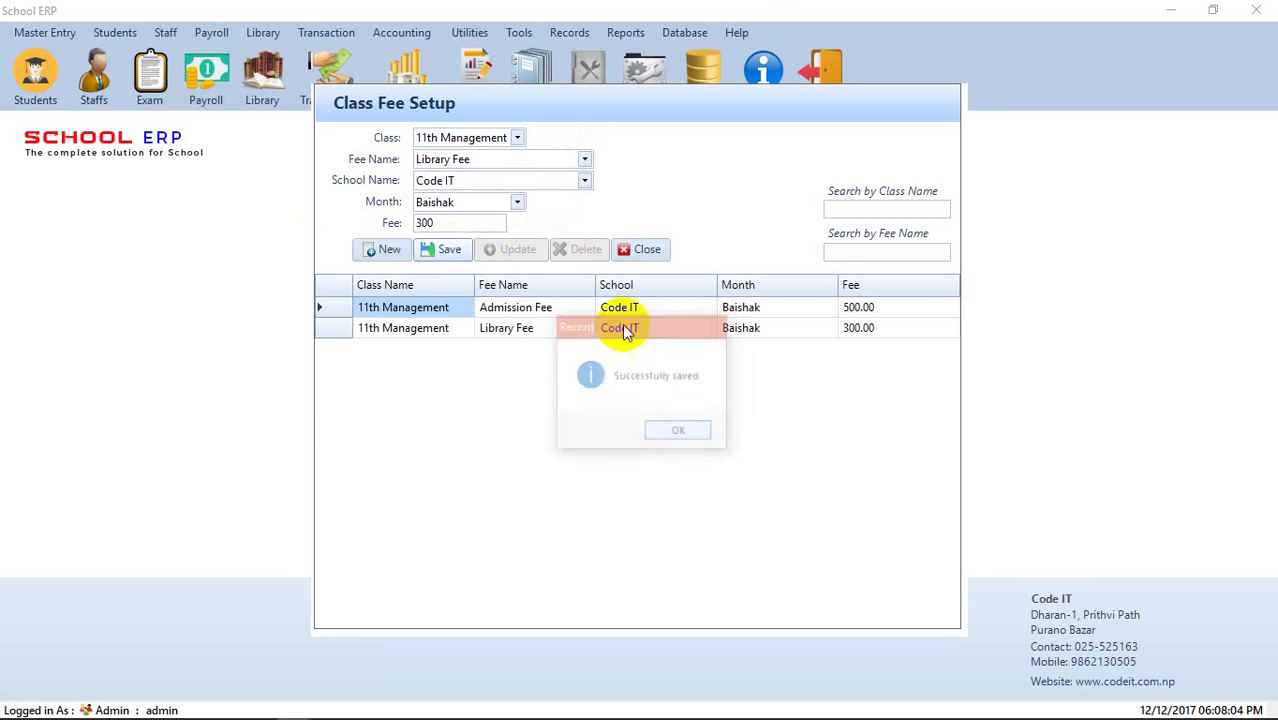
{"action": "left_click", "coordinate": [585, 160]}
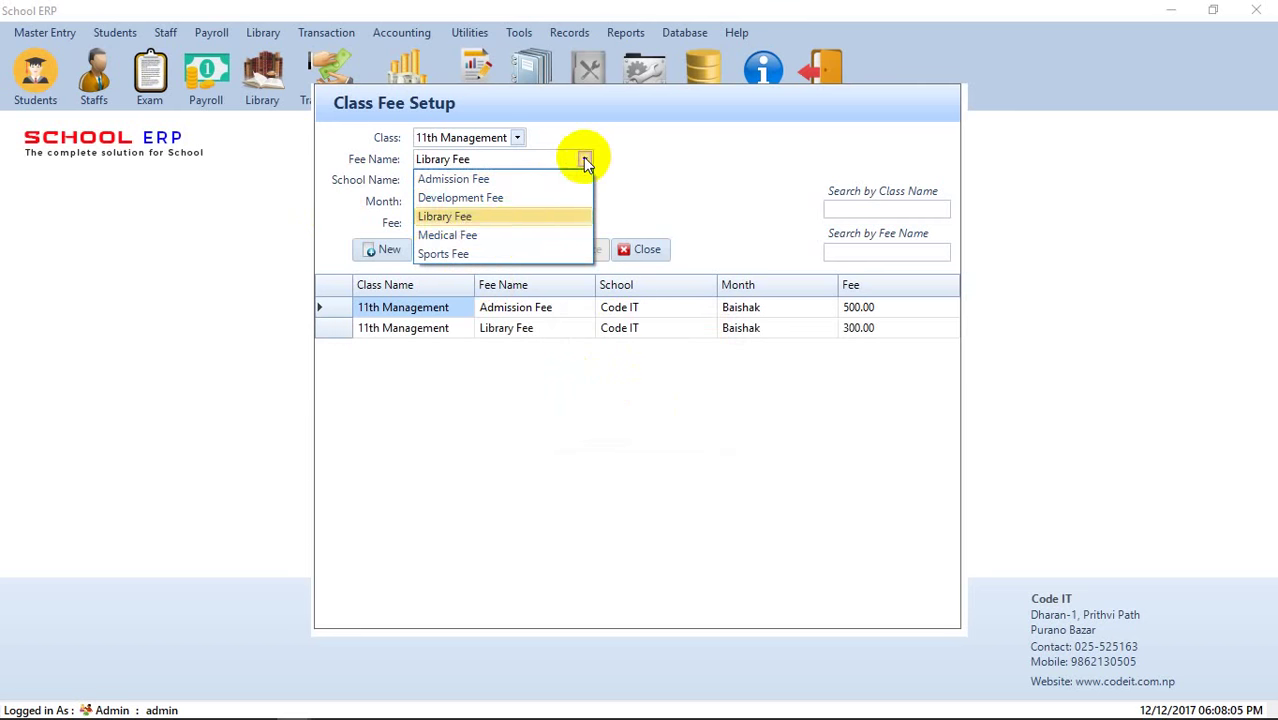
{"action": "left_click", "coordinate": [501, 233]}
{"action": "left_click", "coordinate": [466, 224]}
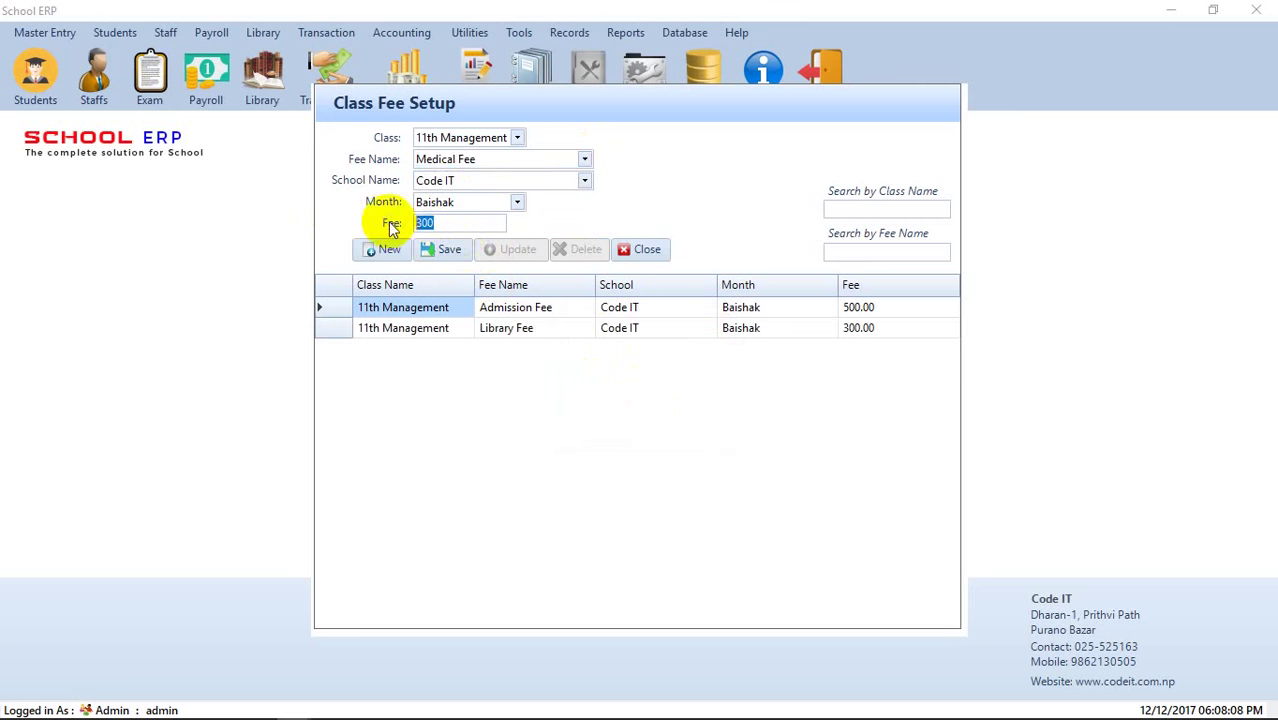
{"action": "type", "text": "800"}
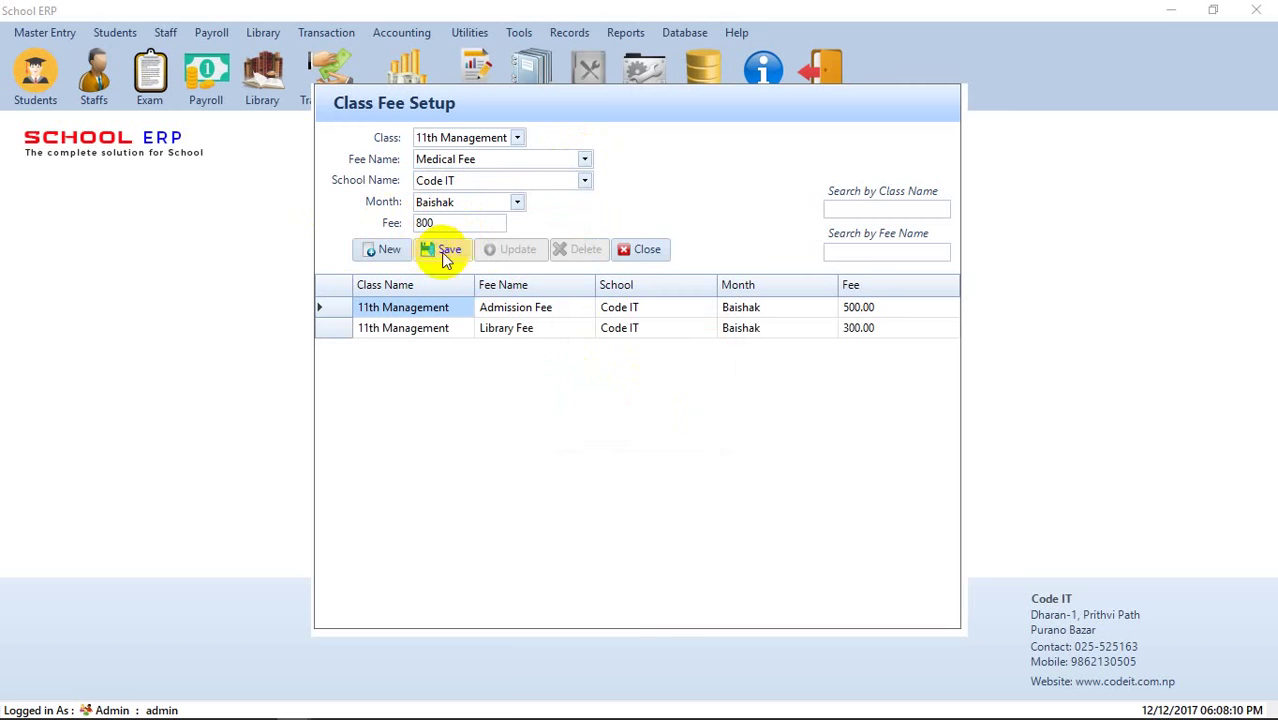
{"action": "left_click", "coordinate": [445, 258]}
{"action": "left_click", "coordinate": [693, 433]}
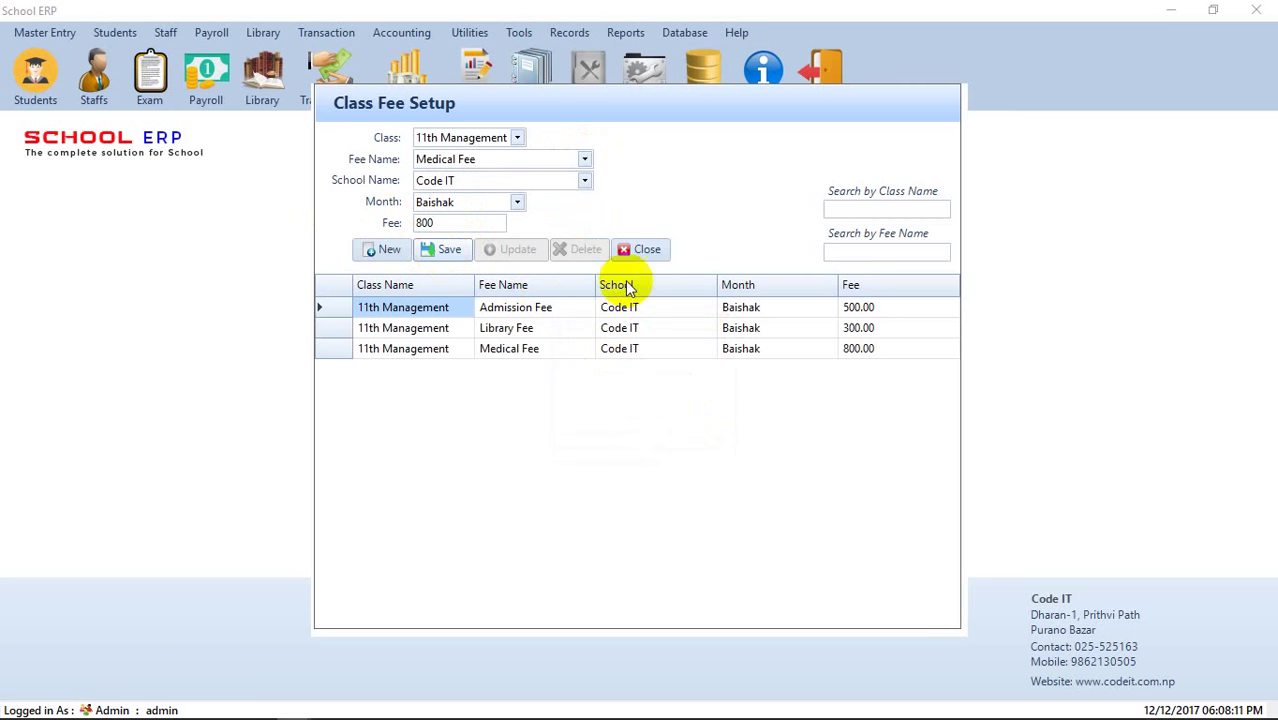
- Save a 500 Sports Fee
{"action": "left_click", "coordinate": [585, 161]}
{"action": "left_click", "coordinate": [477, 252]}
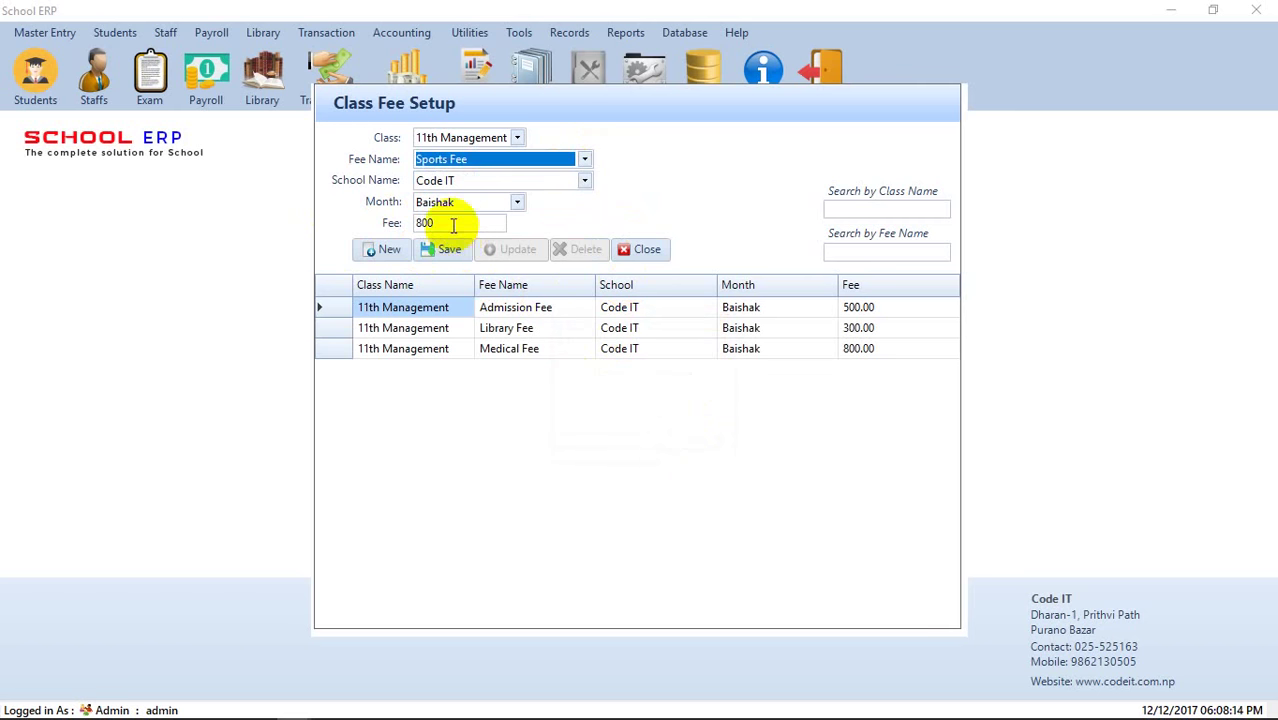
{"action": "double_click", "coordinate": [453, 225]}
{"action": "type", "text": "500"}
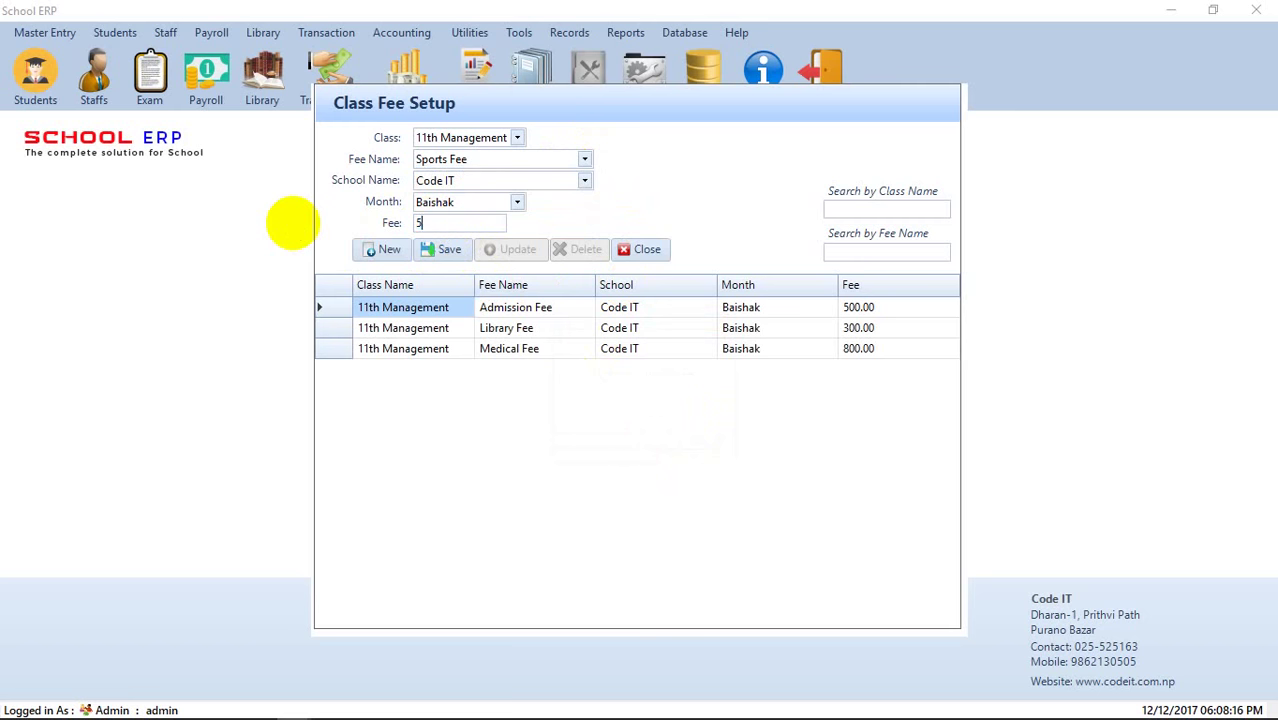
{"action": "left_click", "coordinate": [450, 250]}
{"action": "left_click", "coordinate": [664, 431]}
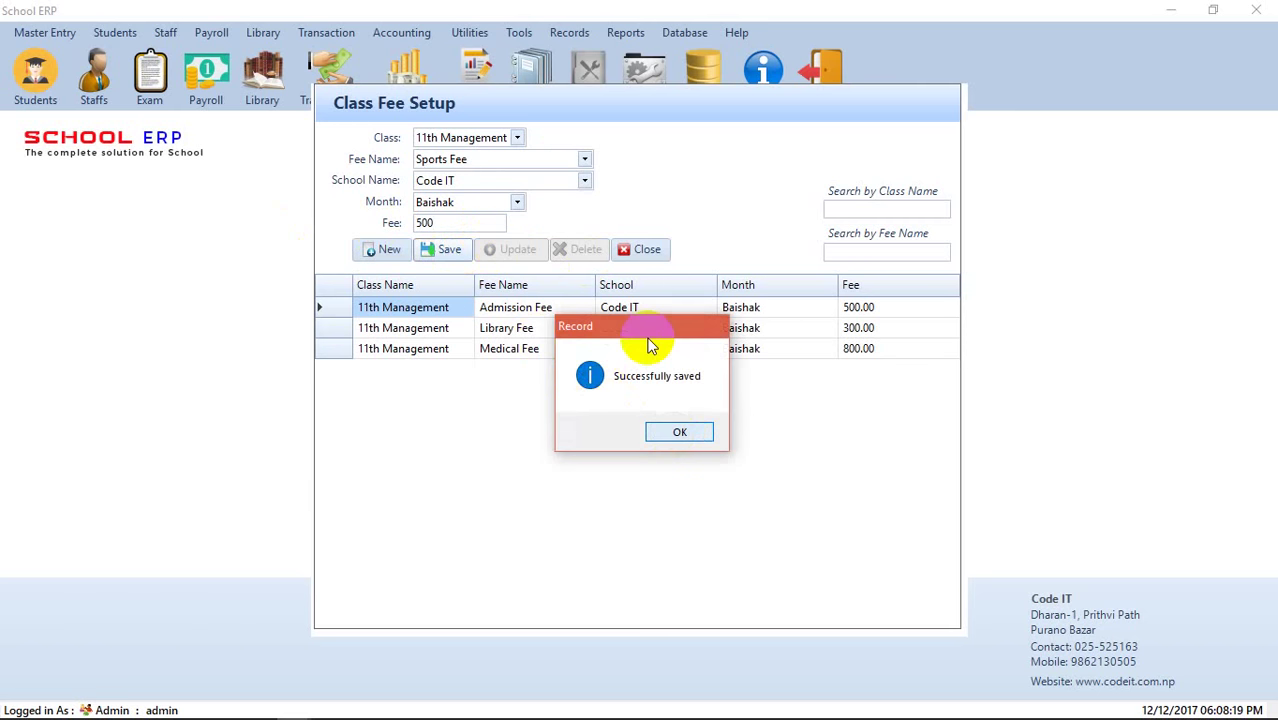
- Save the Development Fee for Jestha and Ashad
{"action": "left_click", "coordinate": [517, 202]}
{"action": "left_click", "coordinate": [471, 240]}
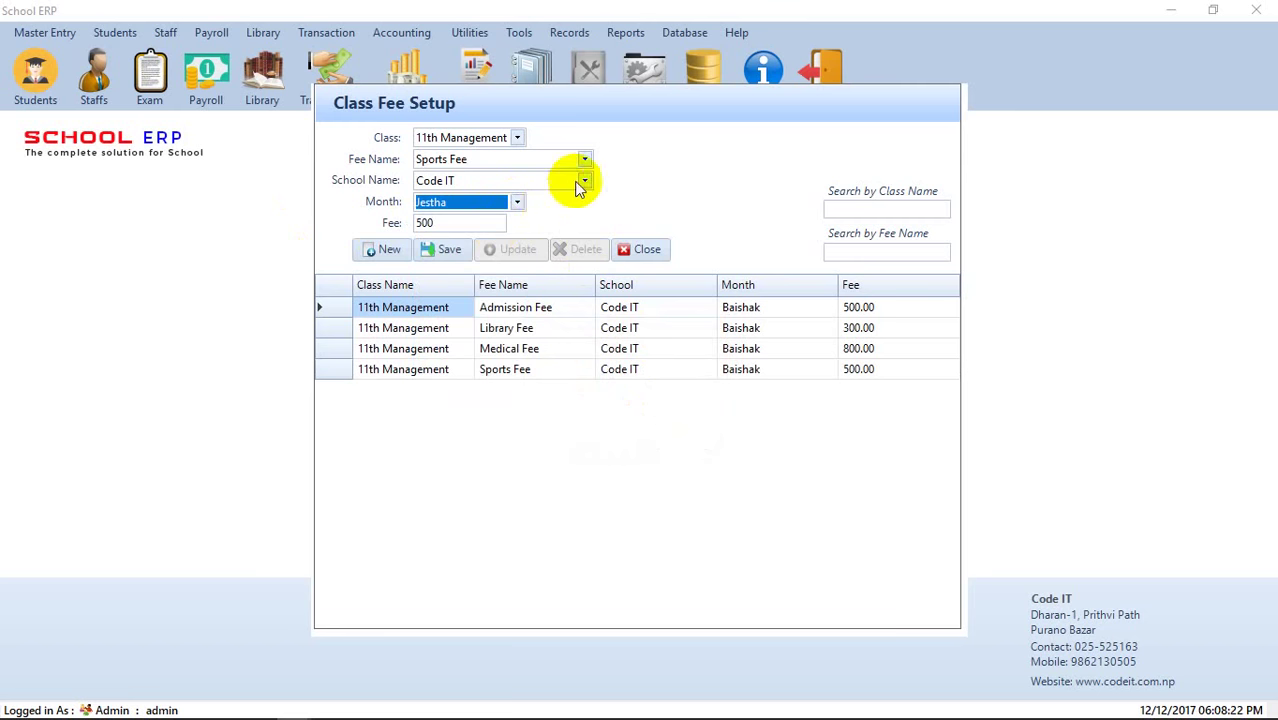
{"action": "left_click", "coordinate": [585, 159]}
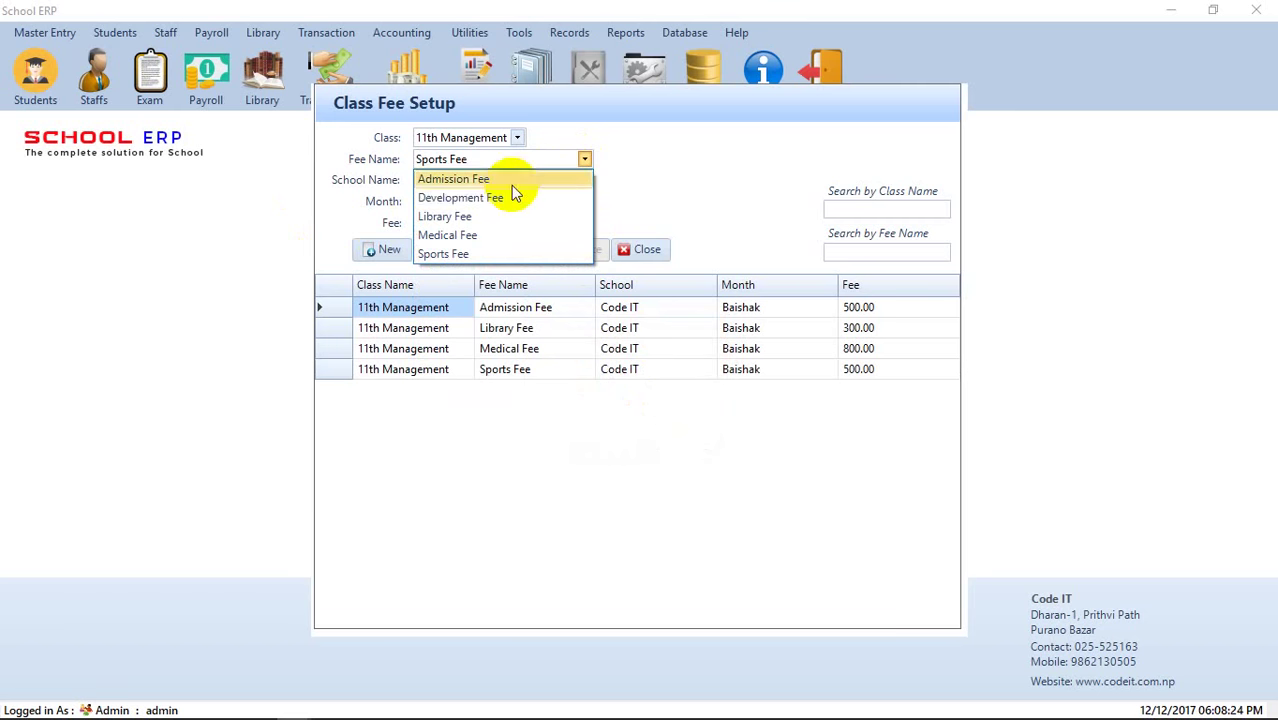
{"action": "left_click", "coordinate": [506, 197]}
{"action": "left_click", "coordinate": [448, 250]}
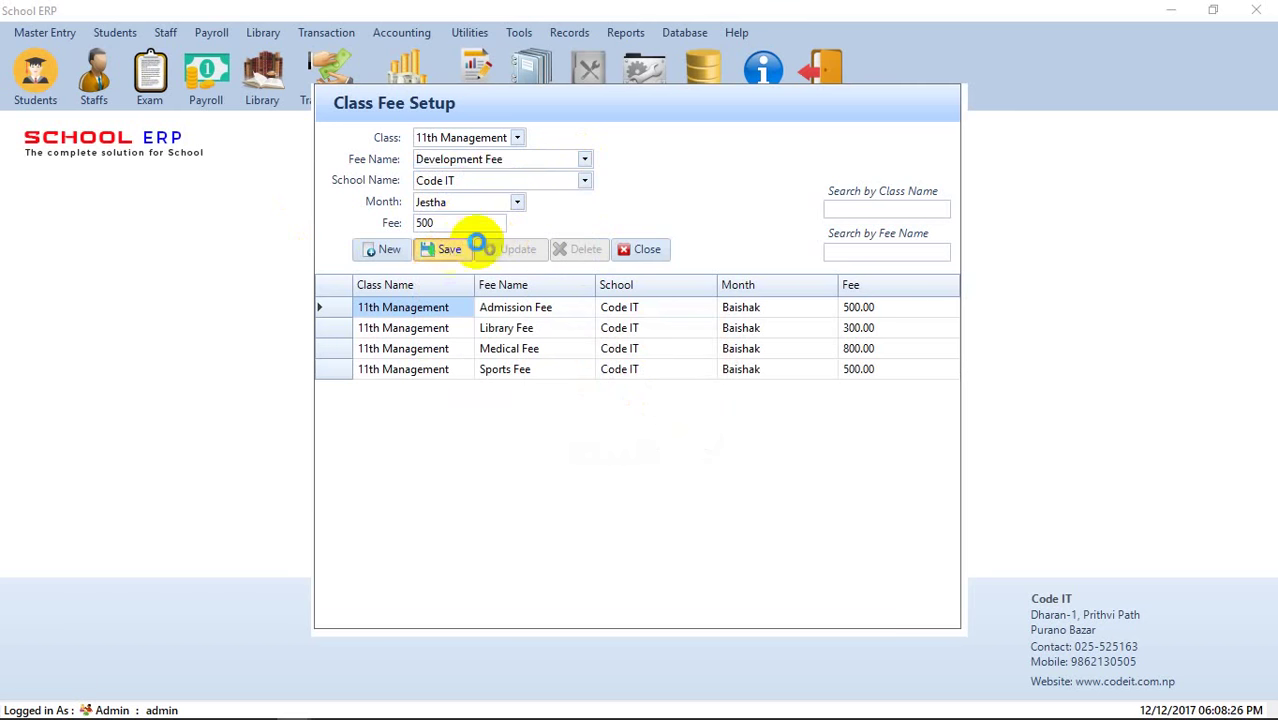
{"action": "left_click", "coordinate": [665, 433]}
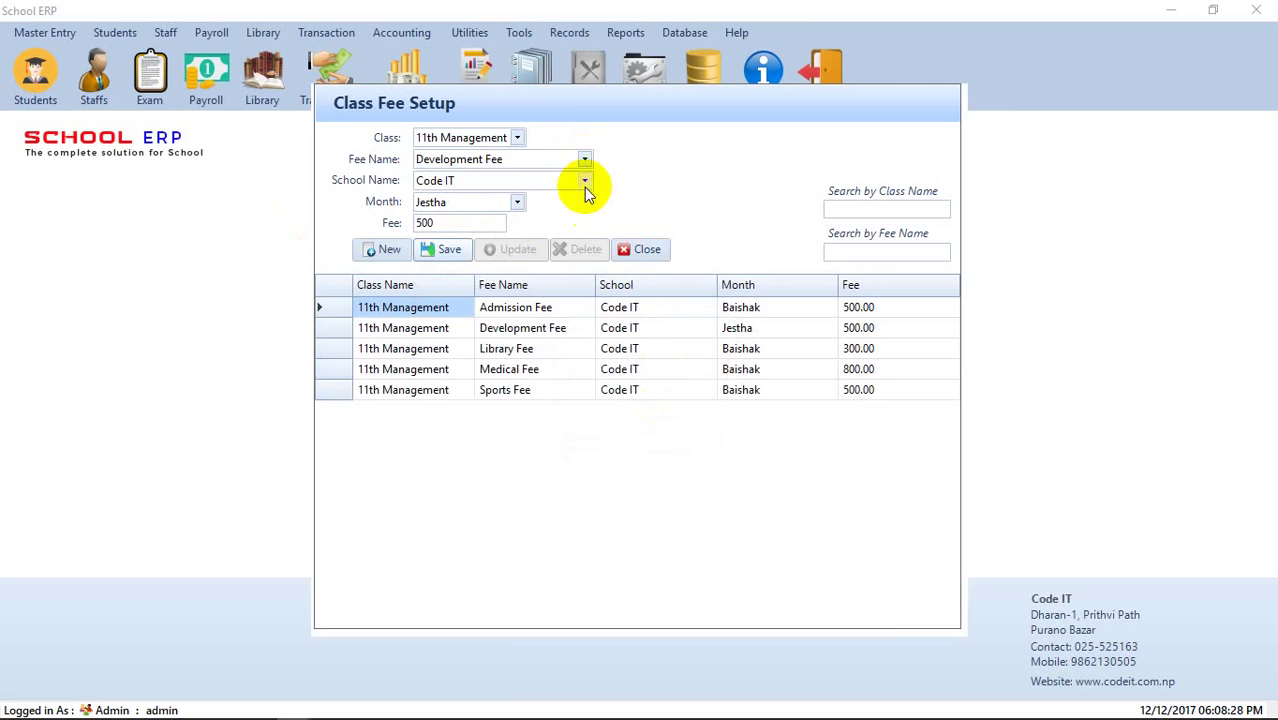
{"action": "left_click", "coordinate": [517, 202]}
{"action": "left_click", "coordinate": [495, 243]}
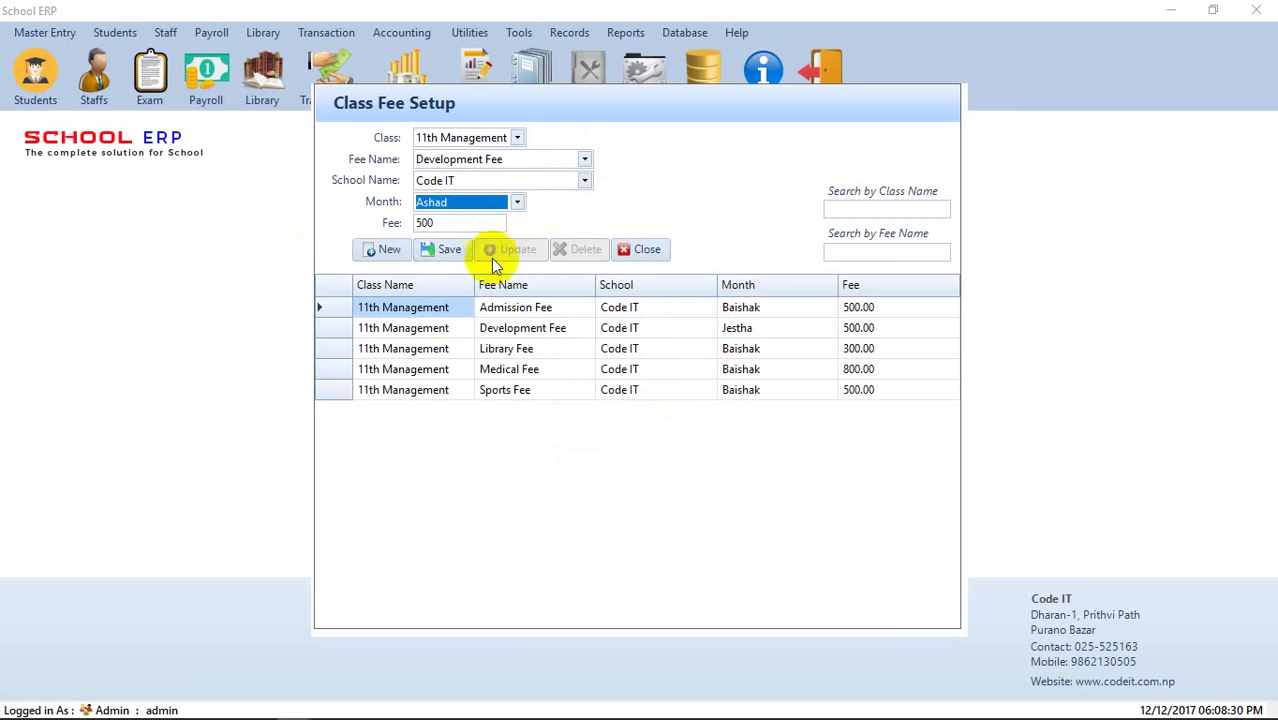
{"action": "left_click", "coordinate": [451, 252]}
{"action": "left_click", "coordinate": [665, 432]}
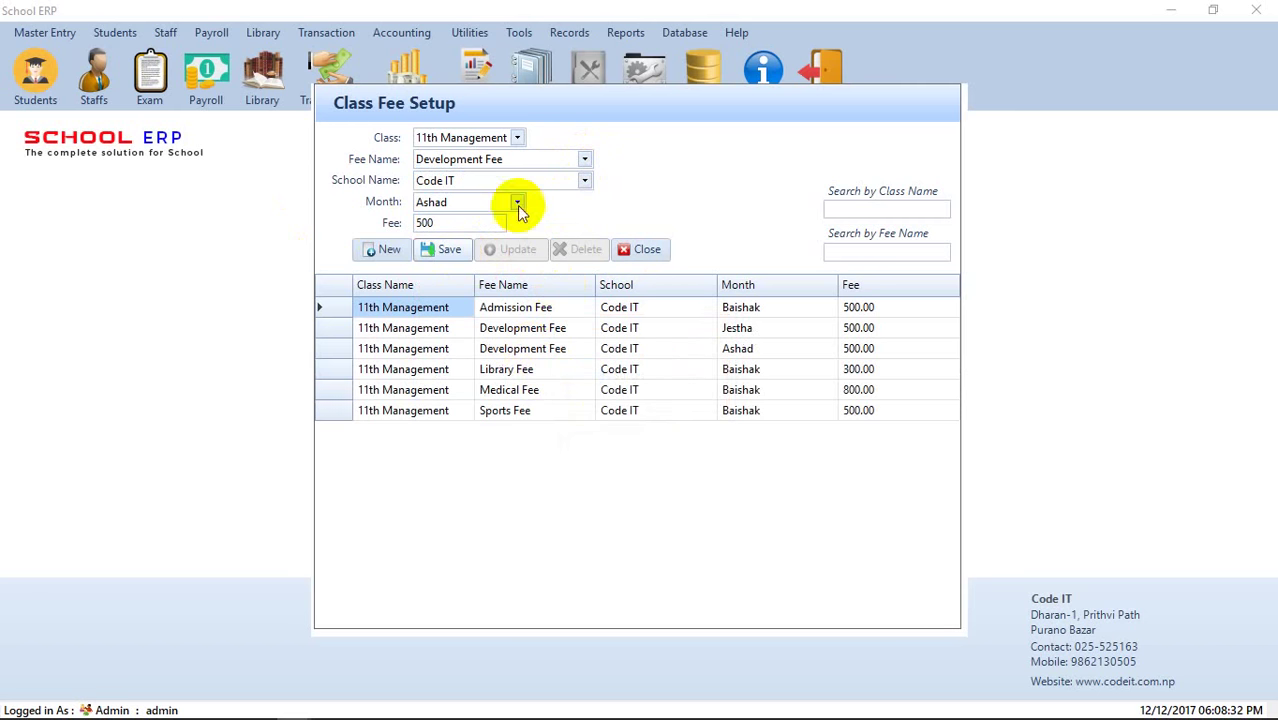
- Save the Development Fee for Shrawan and Bhadra
{"action": "left_click", "coordinate": [516, 202]}
{"action": "left_click", "coordinate": [440, 241]}
{"action": "left_click", "coordinate": [449, 250]}
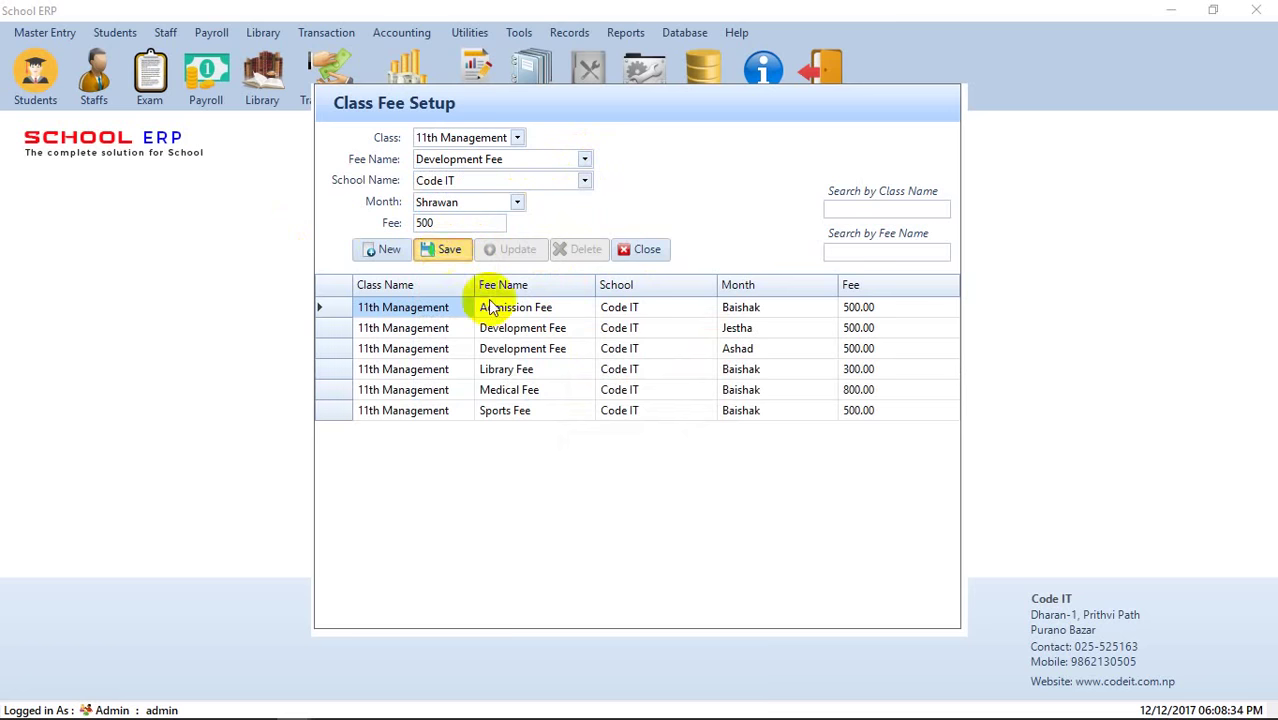
{"action": "left_click", "coordinate": [681, 440]}
{"action": "left_click", "coordinate": [517, 202]}
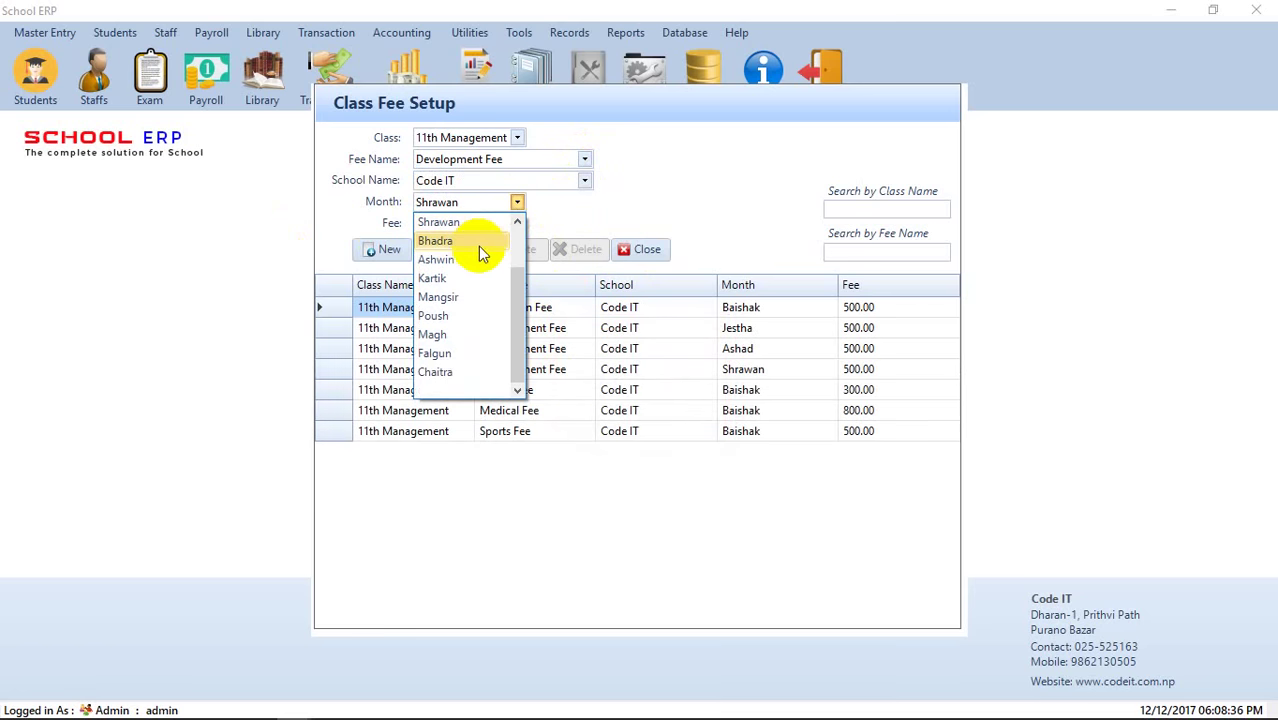
{"action": "left_click", "coordinate": [474, 247]}
{"action": "left_click", "coordinate": [449, 250]}
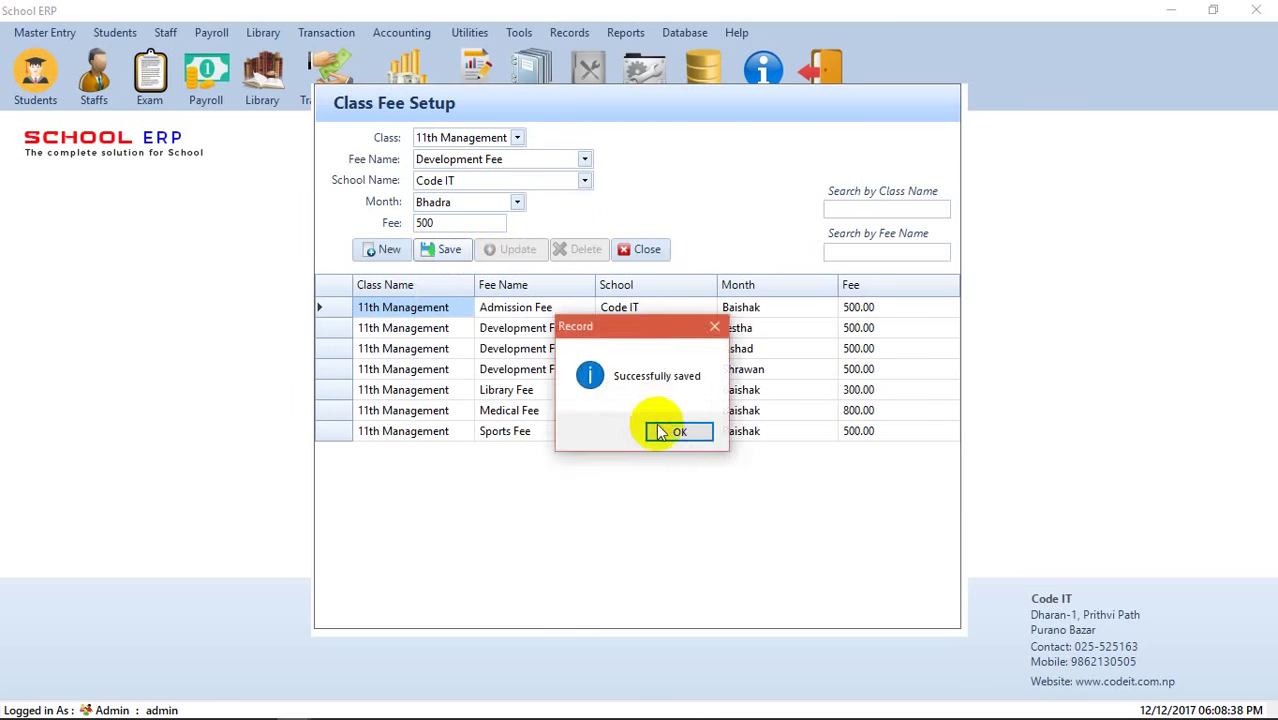
{"action": "left_click", "coordinate": [664, 432]}
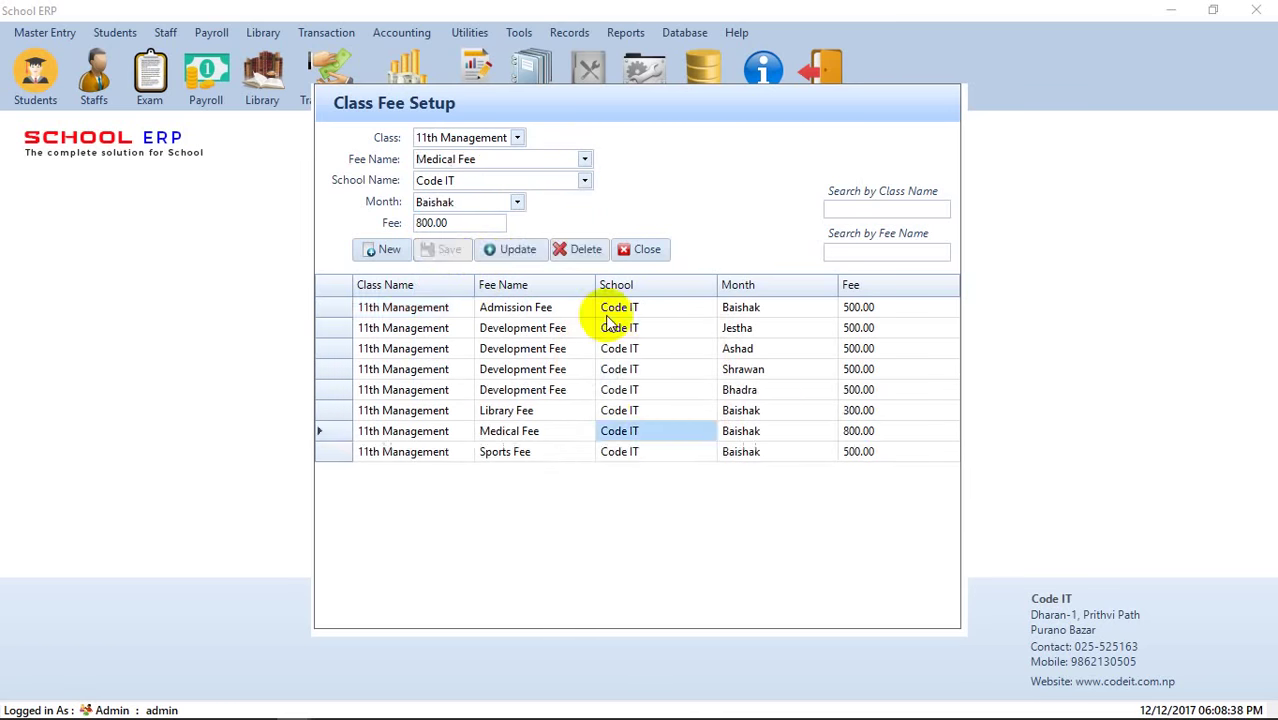
- Switch the selected month to Ashwin
{"action": "left_click", "coordinate": [518, 202]}
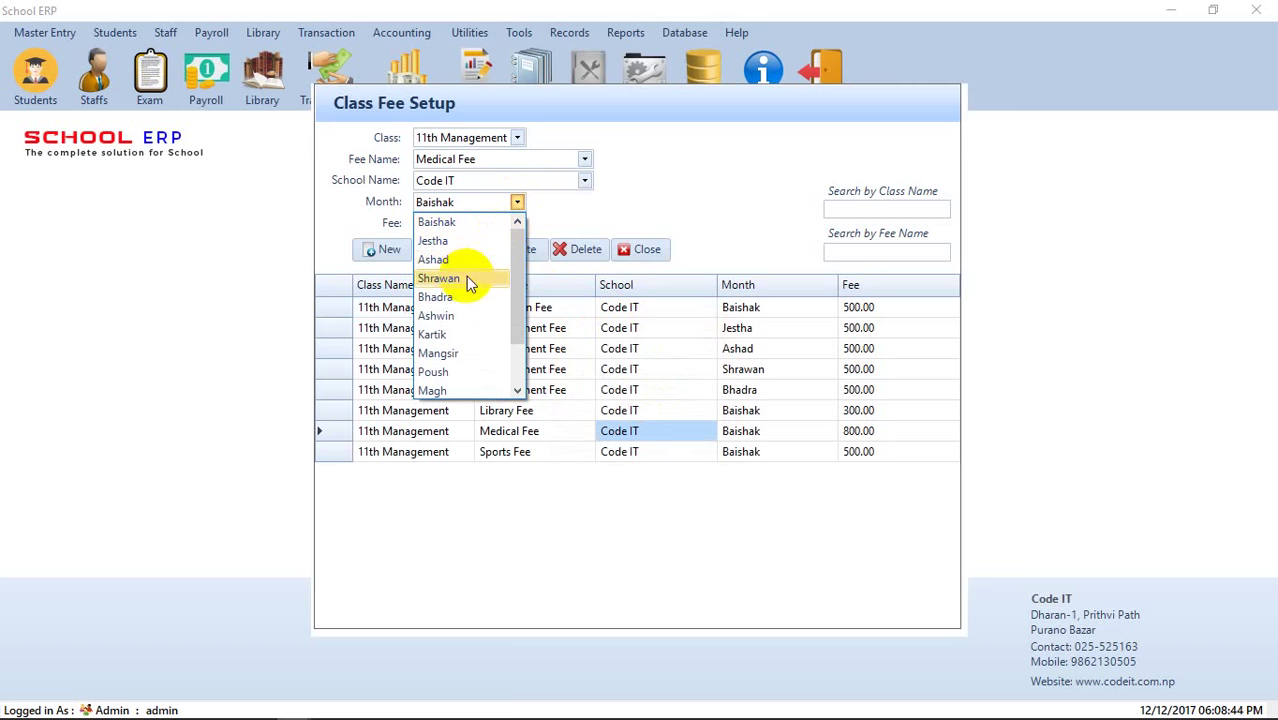
{"action": "left_click", "coordinate": [455, 322]}
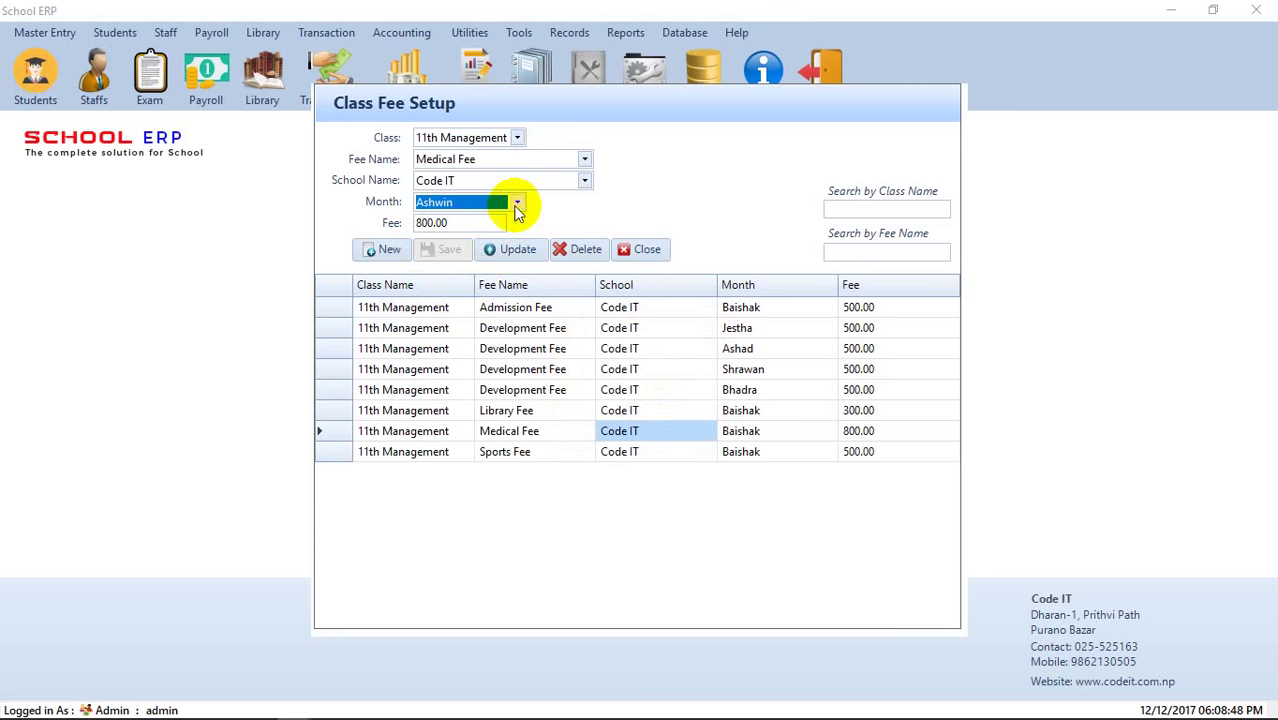
{"action": "left_click", "coordinate": [518, 202]}
{"action": "left_click", "coordinate": [487, 178]}
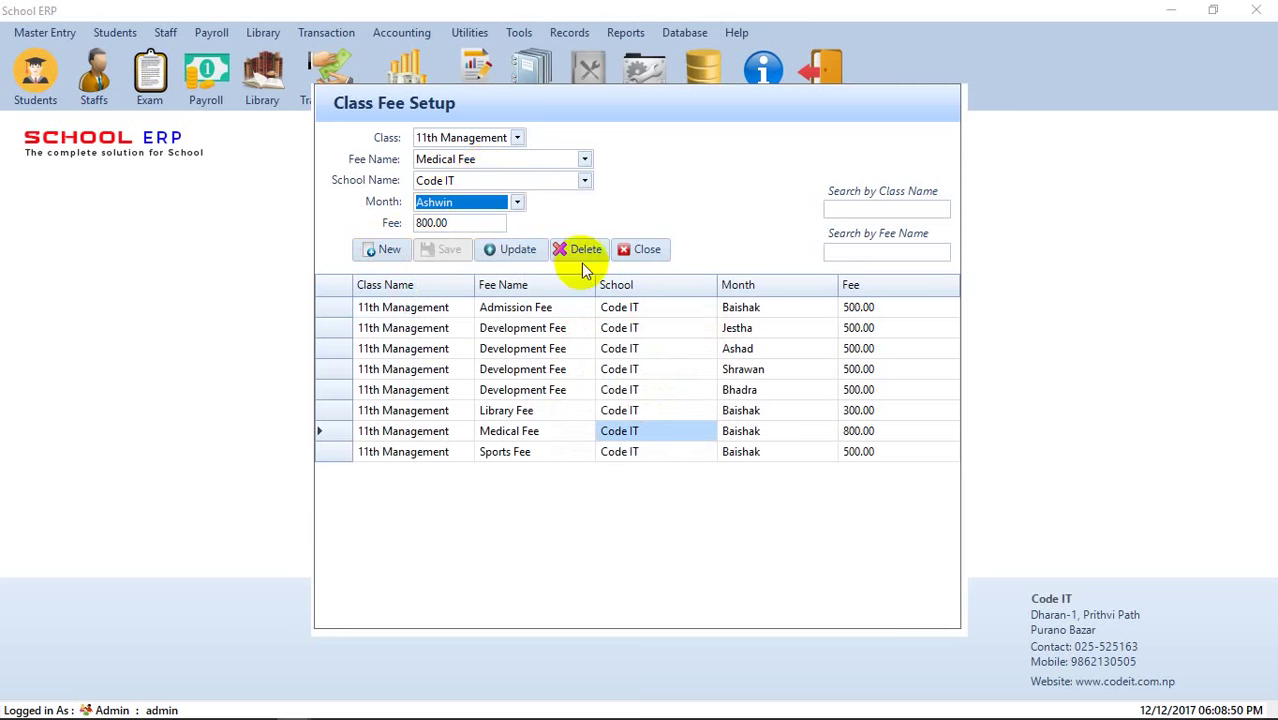
- Close Class Fee Setup and open Class Fee Payment's student lookup
{"action": "left_click", "coordinate": [630, 254]}
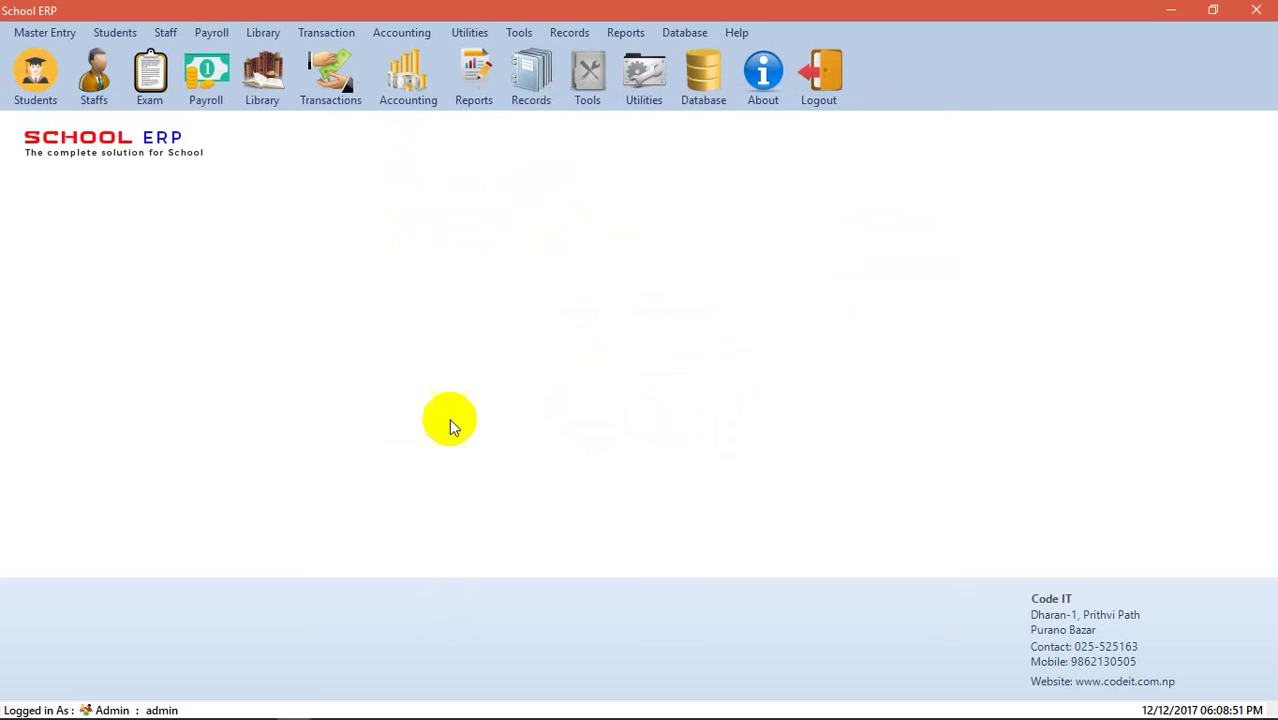
{"action": "left_click", "coordinate": [106, 34]}
{"action": "left_click", "coordinate": [120, 34]}
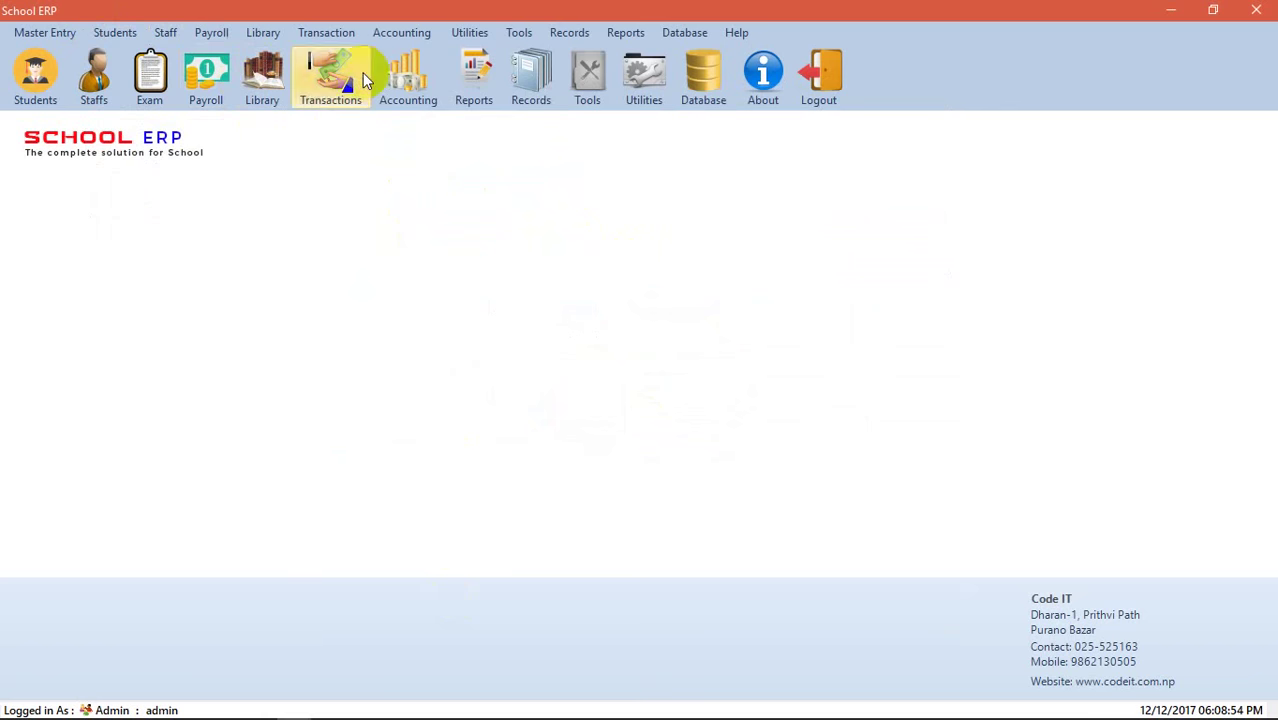
{"action": "left_click", "coordinate": [333, 78]}
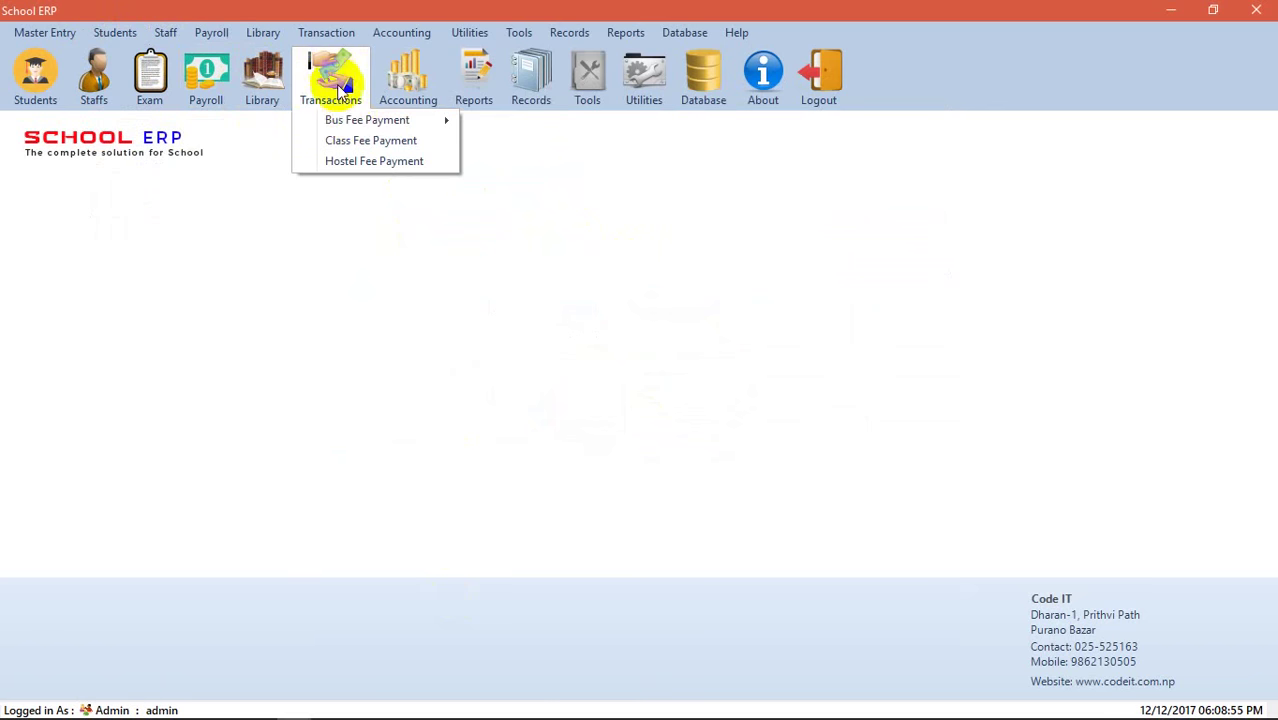
{"action": "left_click", "coordinate": [350, 138]}
{"action": "left_click", "coordinate": [411, 185]}
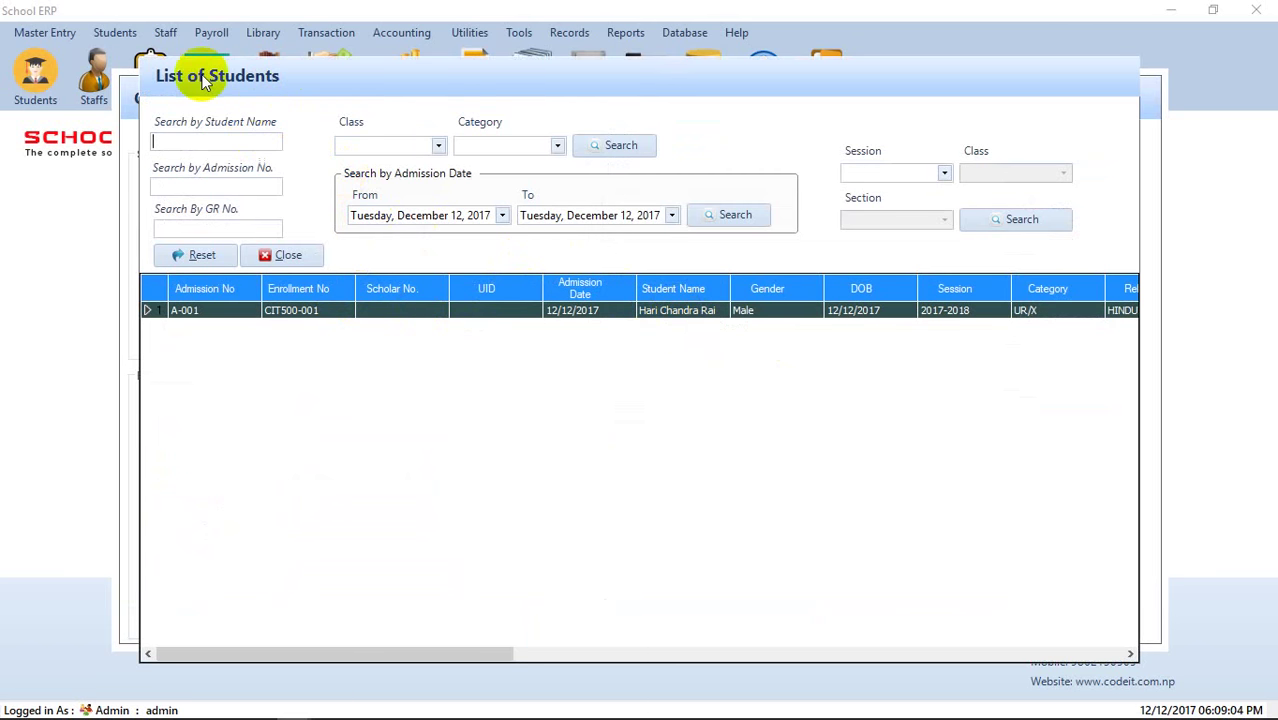
- Search students filtered by class 11th Management and category UR/X
{"action": "left_click", "coordinate": [440, 148]}
{"action": "left_click", "coordinate": [414, 162]}
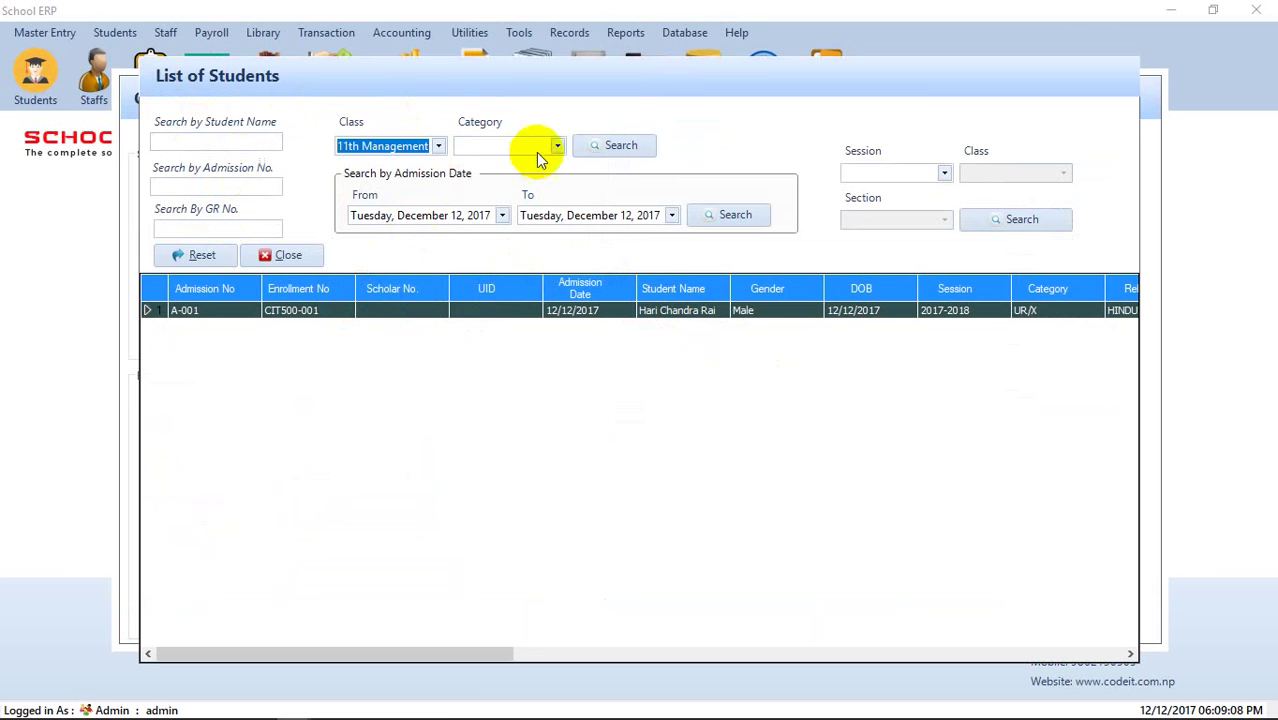
{"action": "left_click", "coordinate": [536, 151]}
{"action": "left_click", "coordinate": [522, 166]}
{"action": "left_click", "coordinate": [609, 163]}
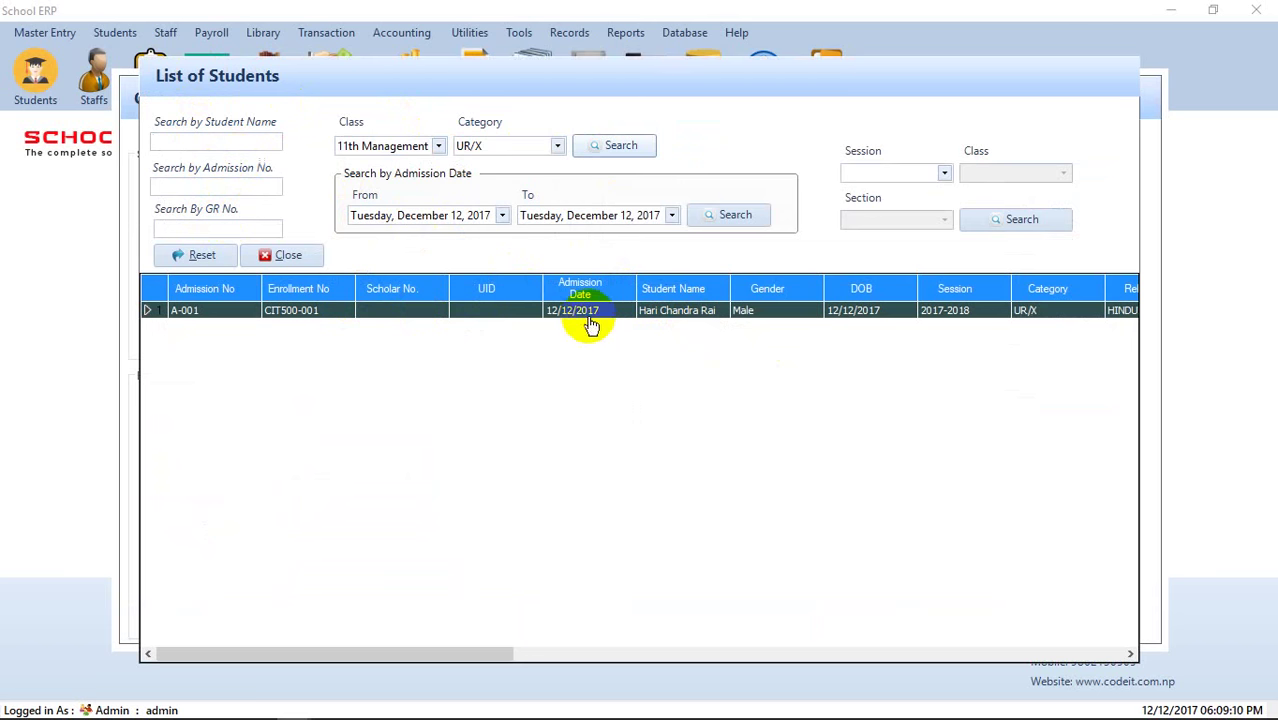
- Try the ST category filter, then search UR/X again to list the student
{"action": "left_click", "coordinate": [557, 146]}
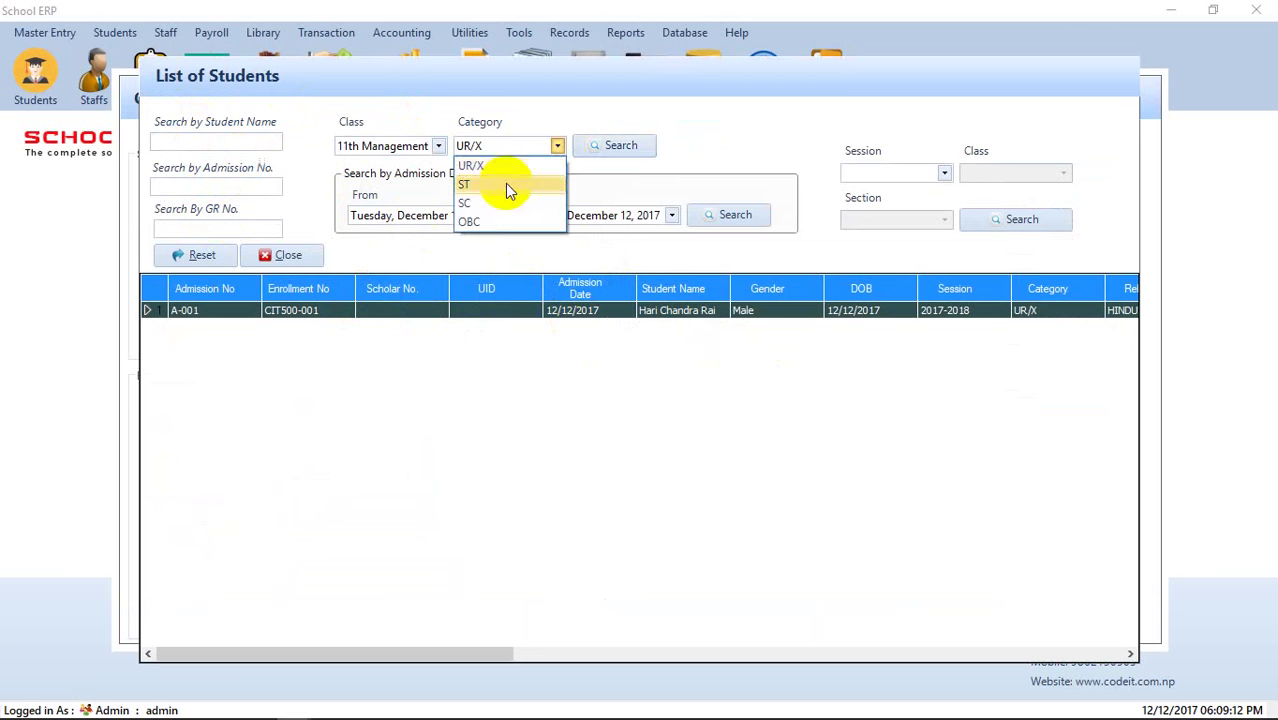
{"action": "left_click", "coordinate": [505, 183]}
{"action": "left_click", "coordinate": [615, 147]}
{"action": "left_click", "coordinate": [557, 146]}
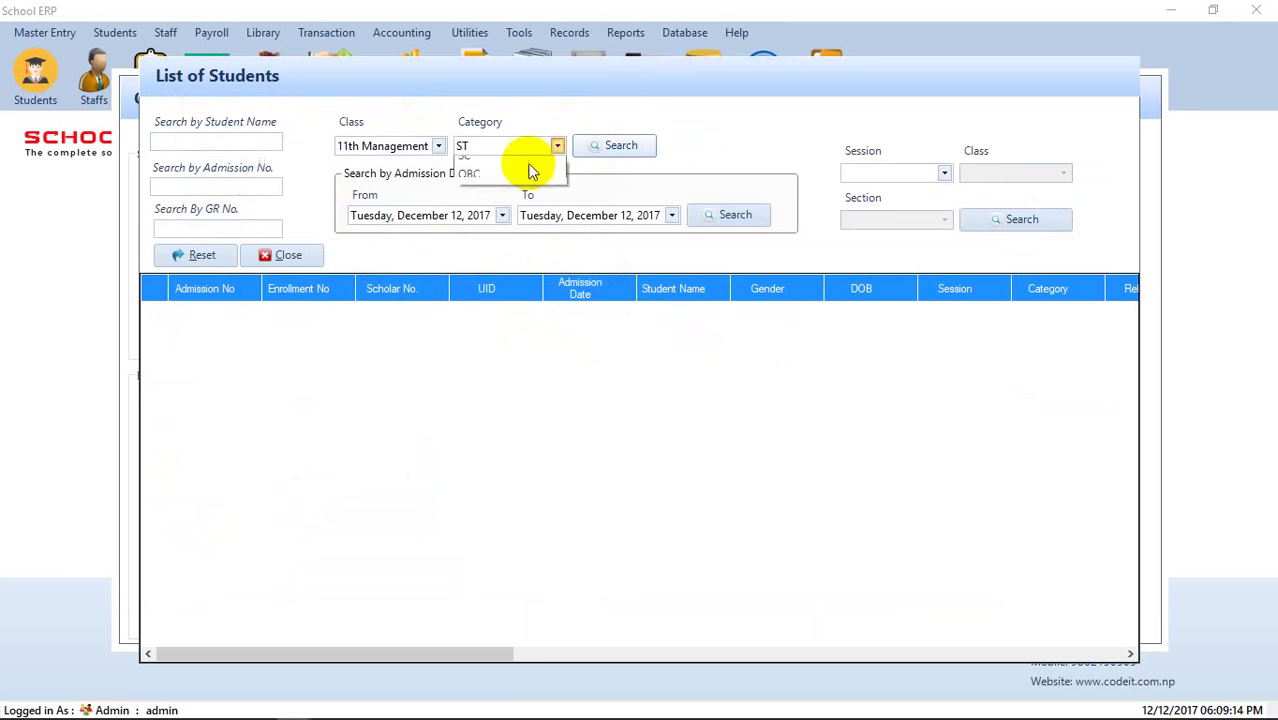
{"action": "left_click", "coordinate": [524, 166]}
{"action": "left_click", "coordinate": [600, 147]}
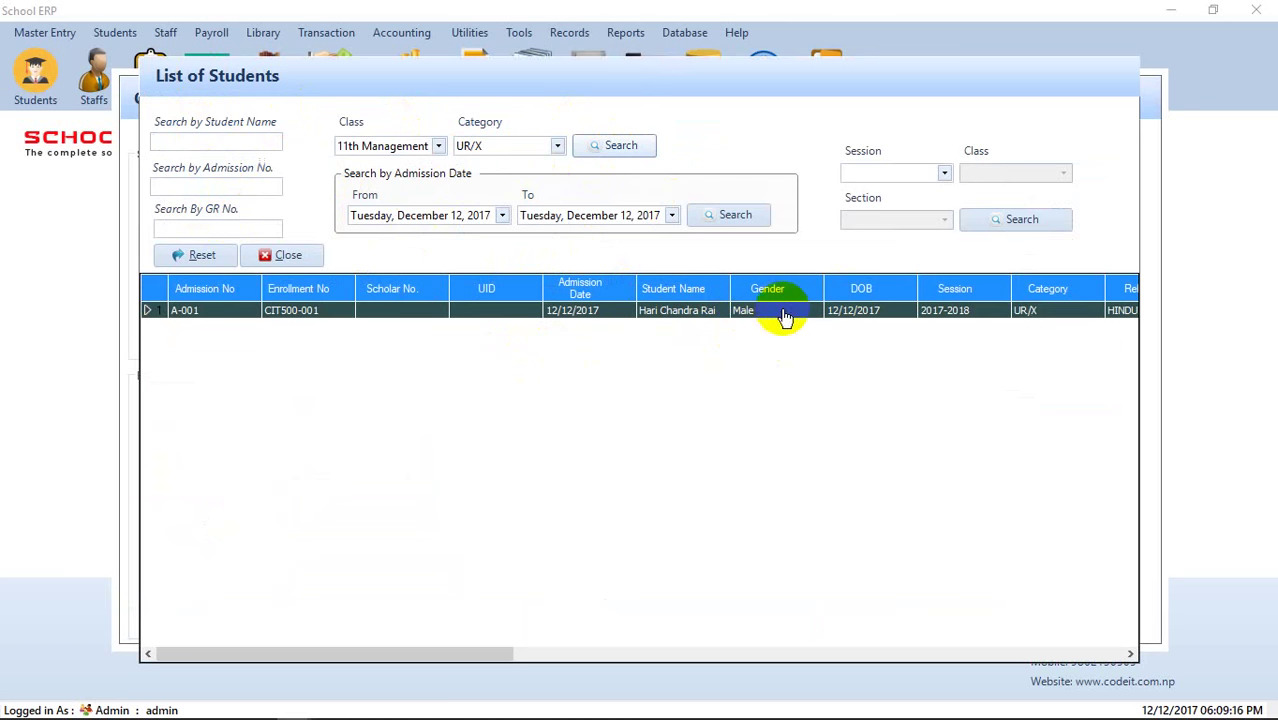
- Pay 1500 of the student's 2100 Baishak fee, leaving 600 due, and print the receipt
{"action": "double_click", "coordinate": [748, 311]}
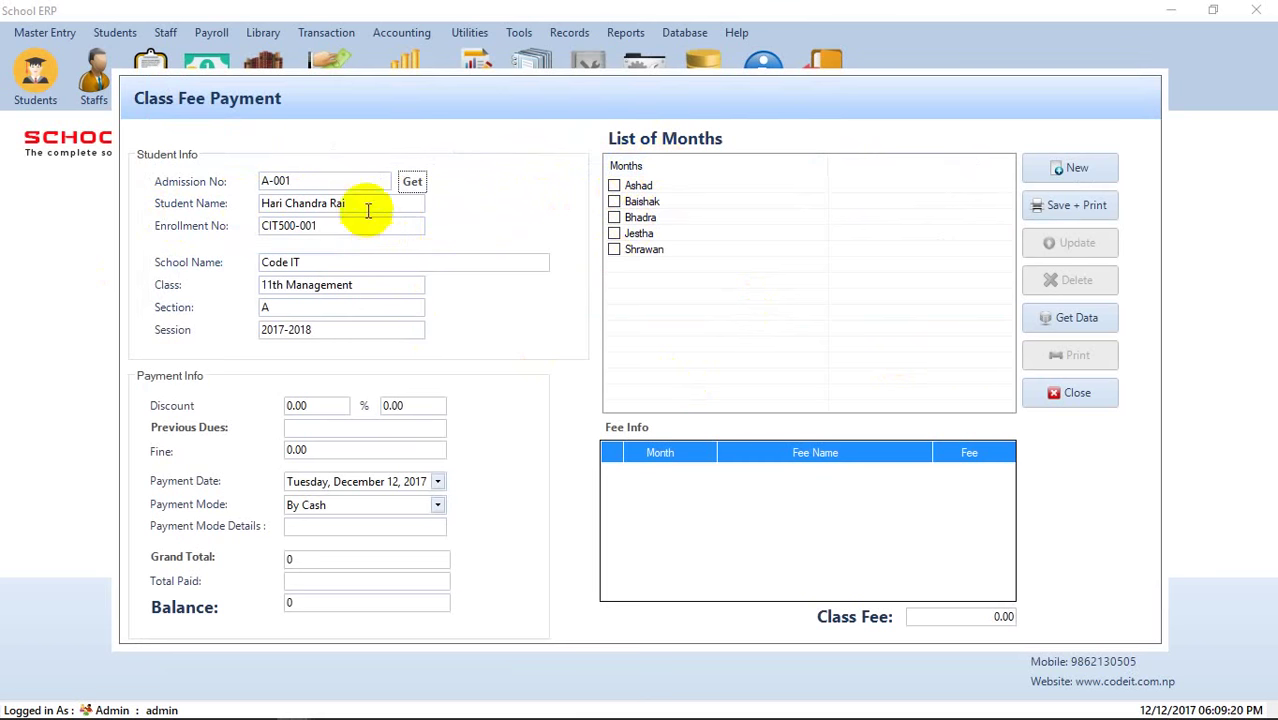
{"action": "left_click", "coordinate": [614, 203]}
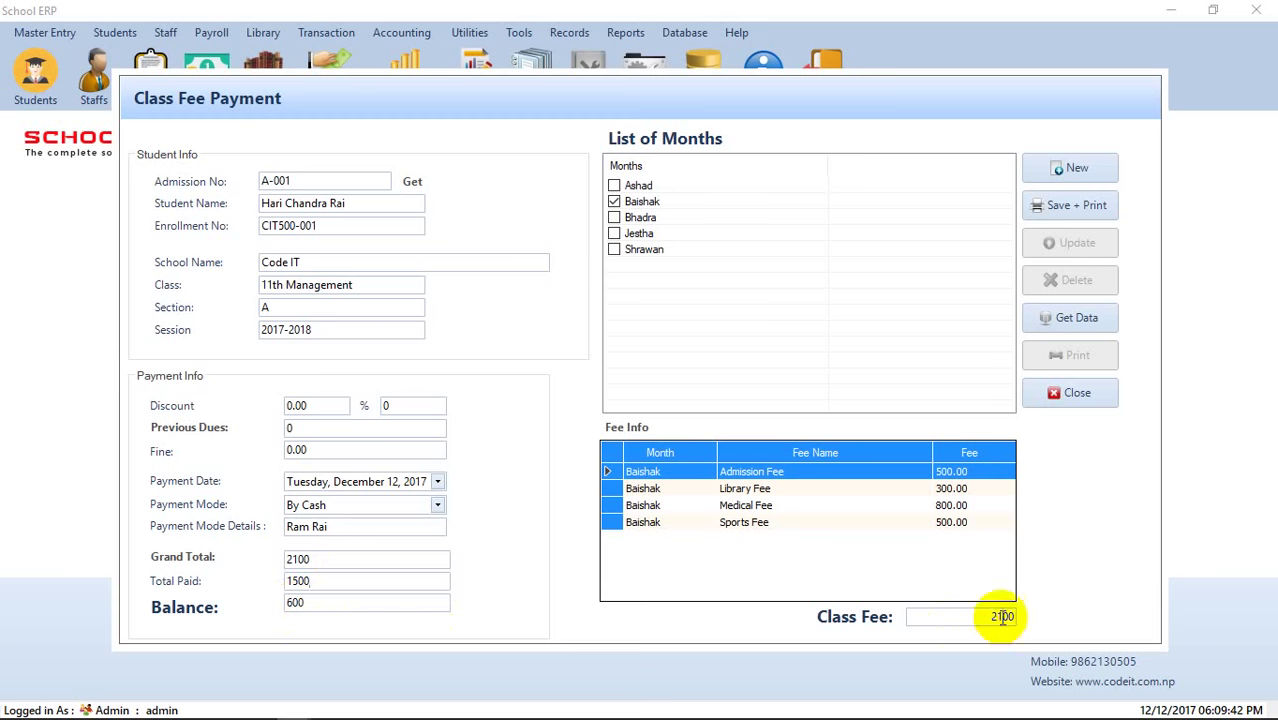
{"action": "left_click", "coordinate": [1090, 210]}
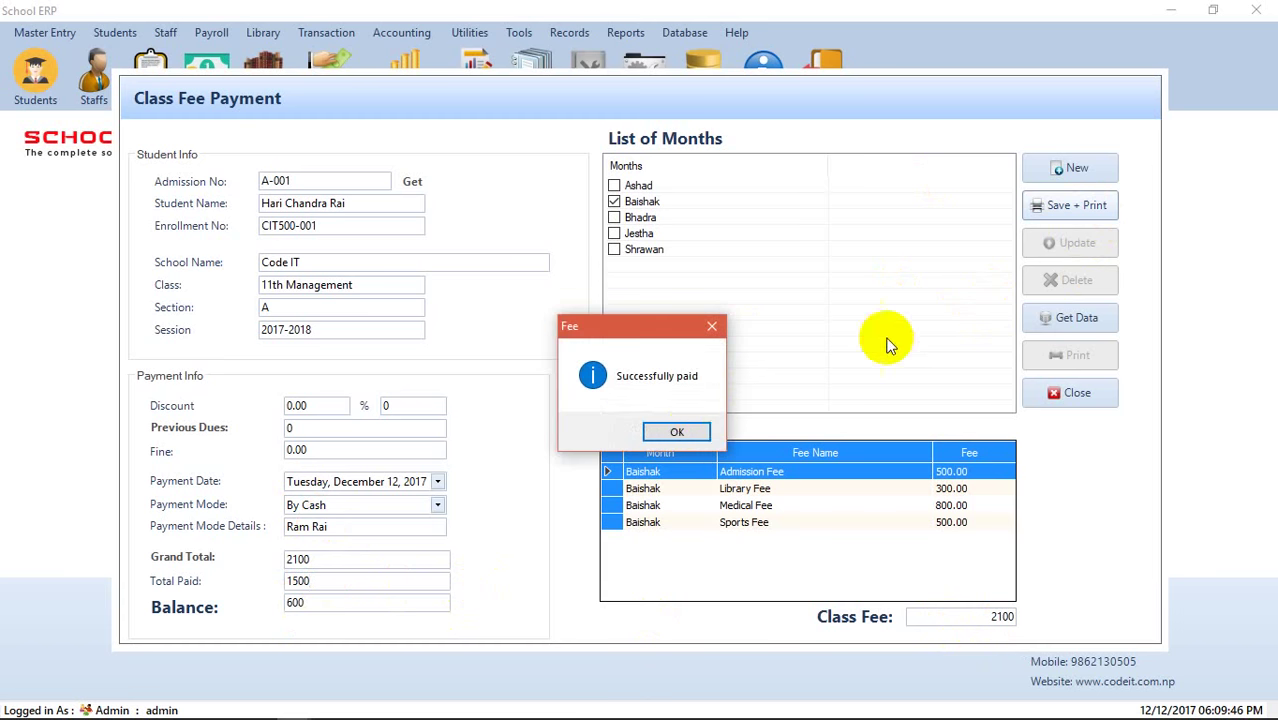
{"action": "left_click", "coordinate": [690, 429]}
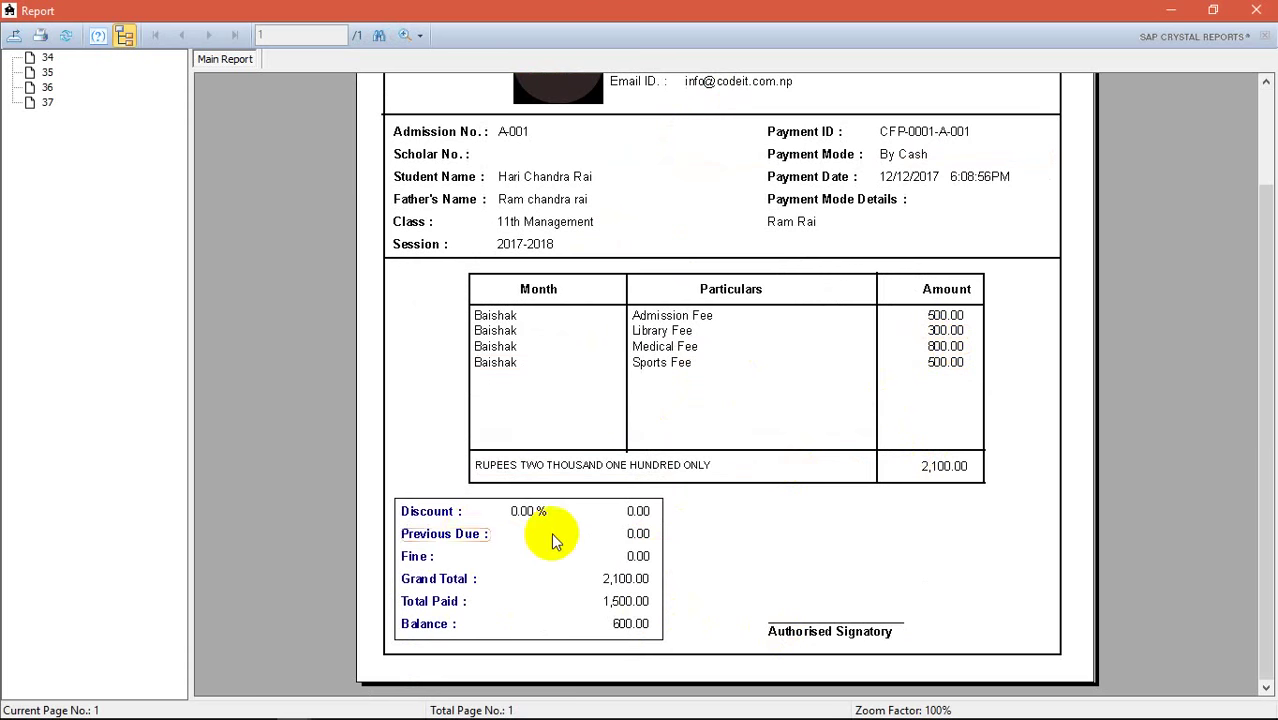
- Check the receipt's 1,500 paid and 600 balance, then close the report
{"action": "left_click", "coordinate": [545, 601]}
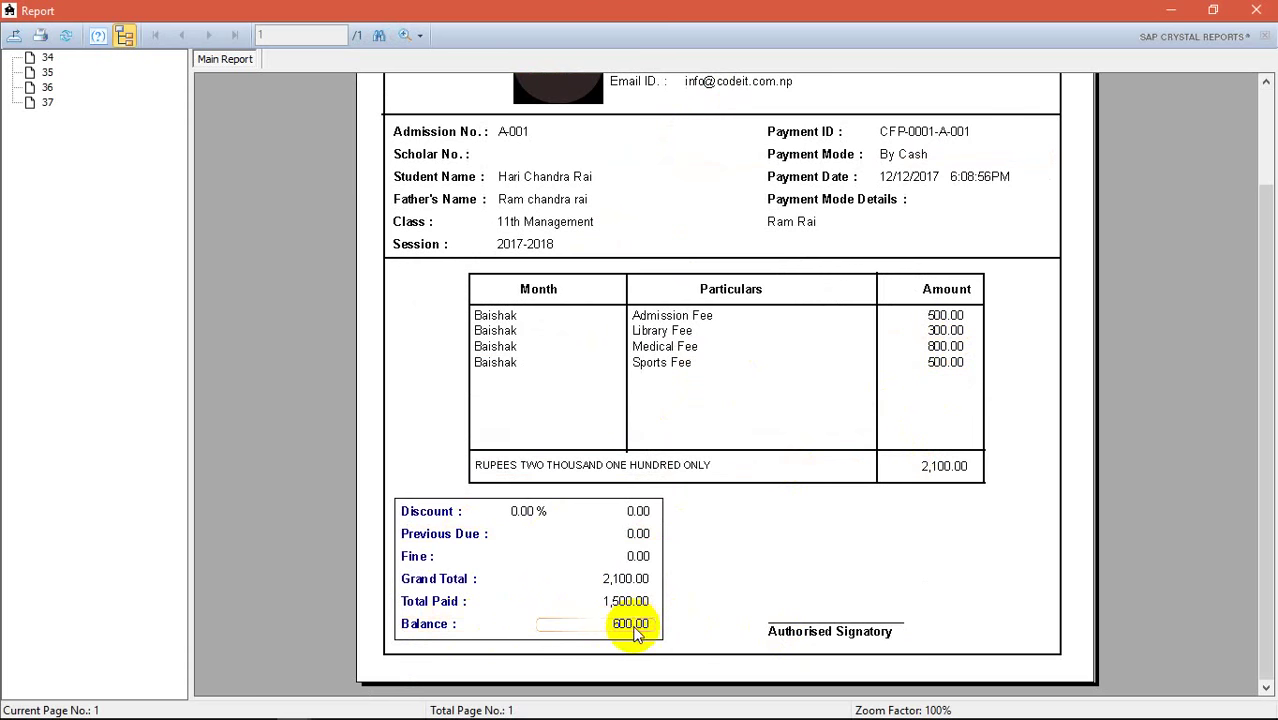
{"action": "left_click", "coordinate": [1256, 10]}
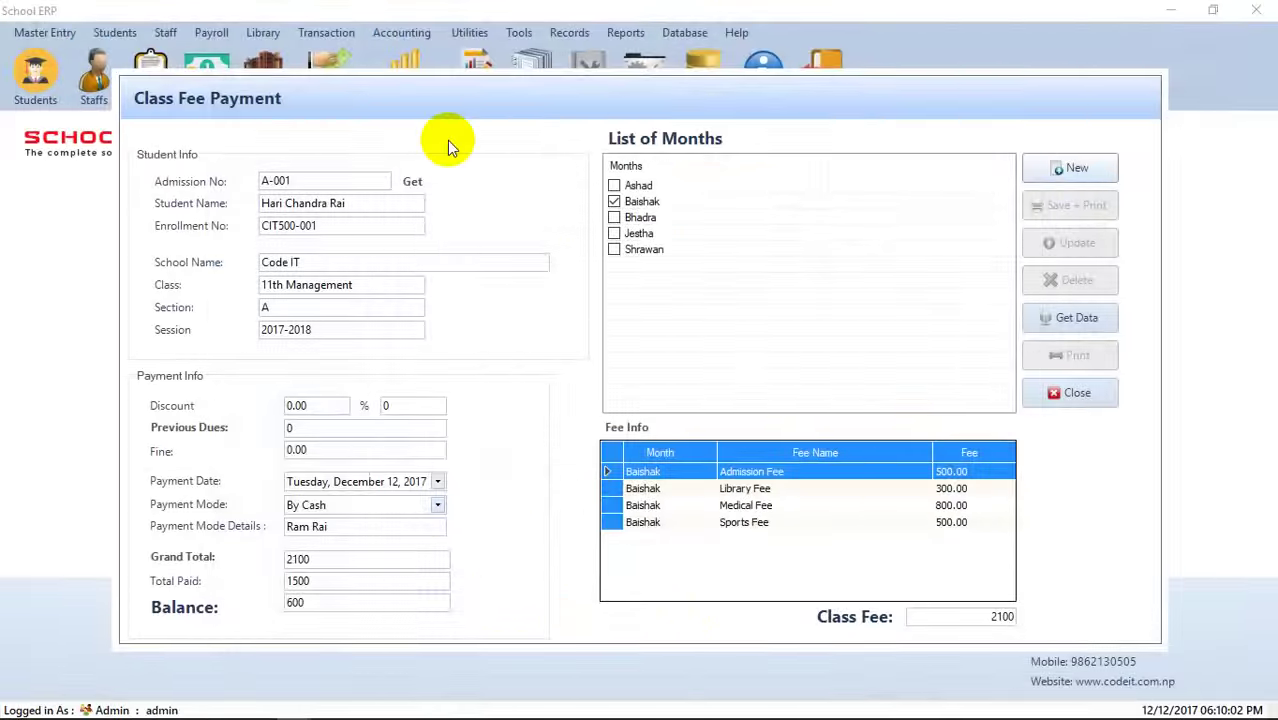
- Reopen the Class Fee Payment form, load the student and select the Baishak fees
{"action": "left_click", "coordinate": [1076, 394]}
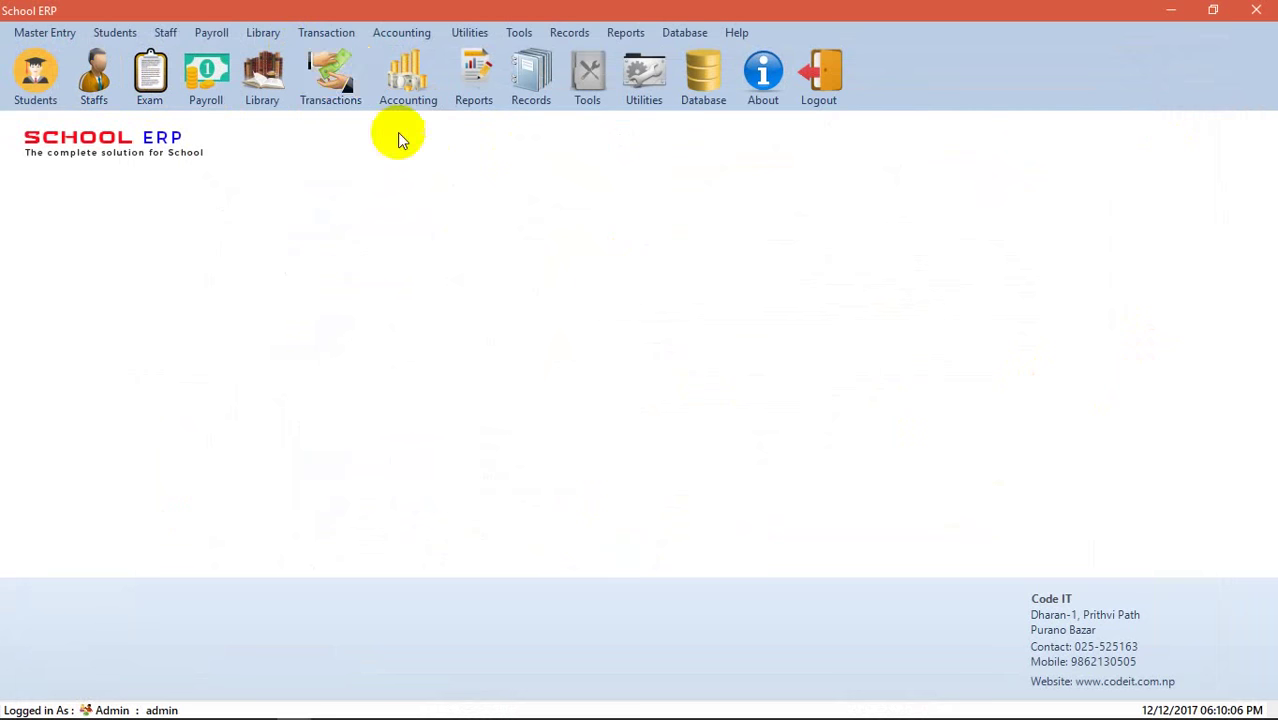
{"action": "left_click", "coordinate": [343, 90]}
{"action": "left_click", "coordinate": [343, 90]}
{"action": "left_click", "coordinate": [330, 80]}
{"action": "left_click", "coordinate": [345, 140]}
{"action": "left_click", "coordinate": [410, 182]}
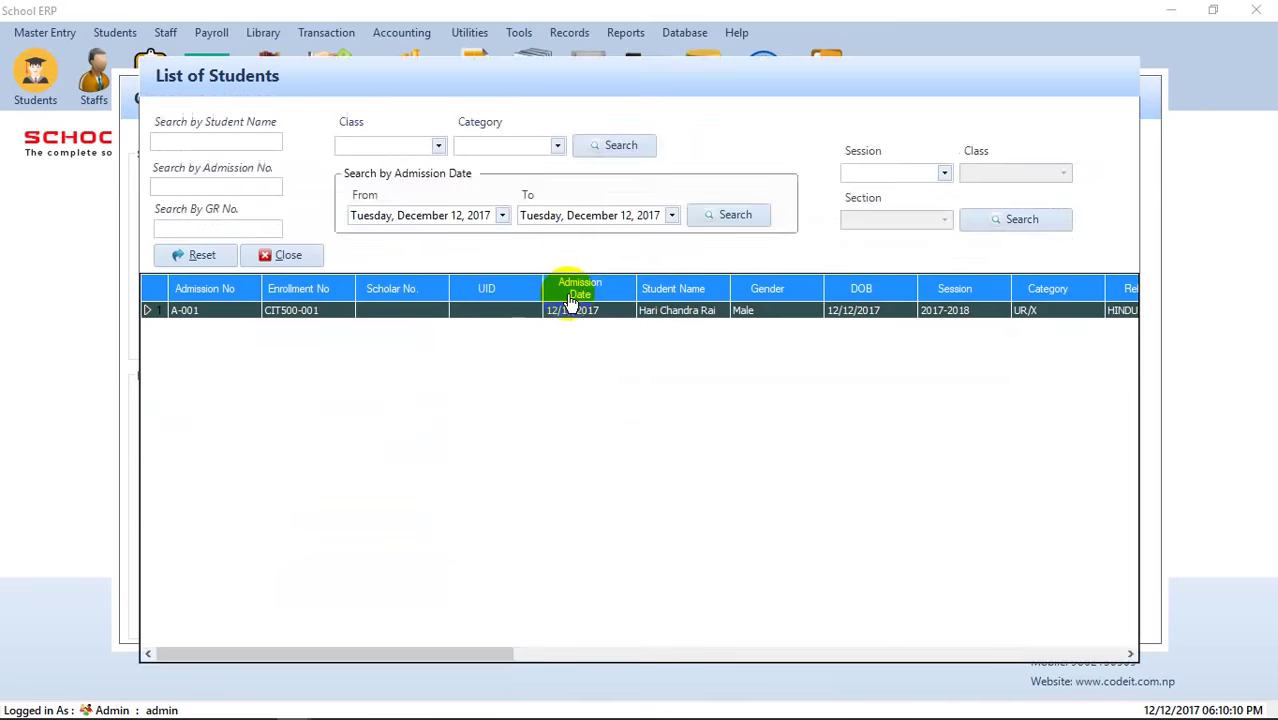
{"action": "double_click", "coordinate": [557, 320]}
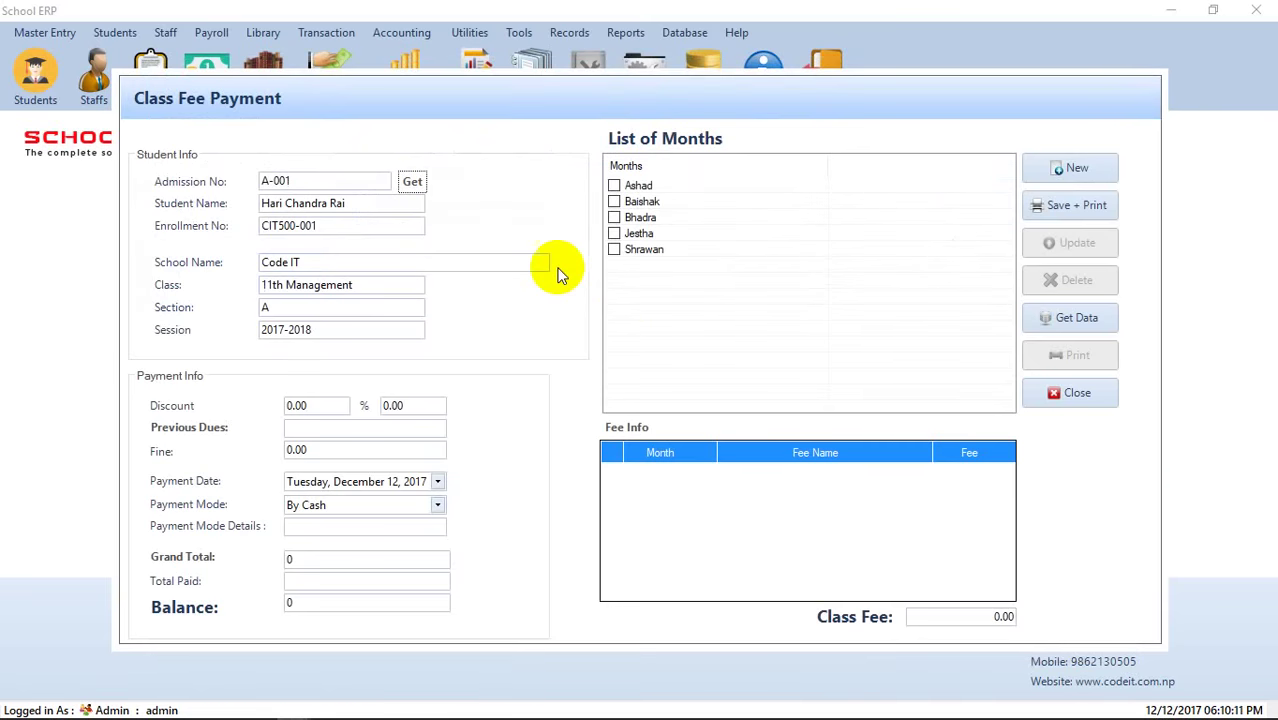
{"action": "left_click", "coordinate": [614, 202]}
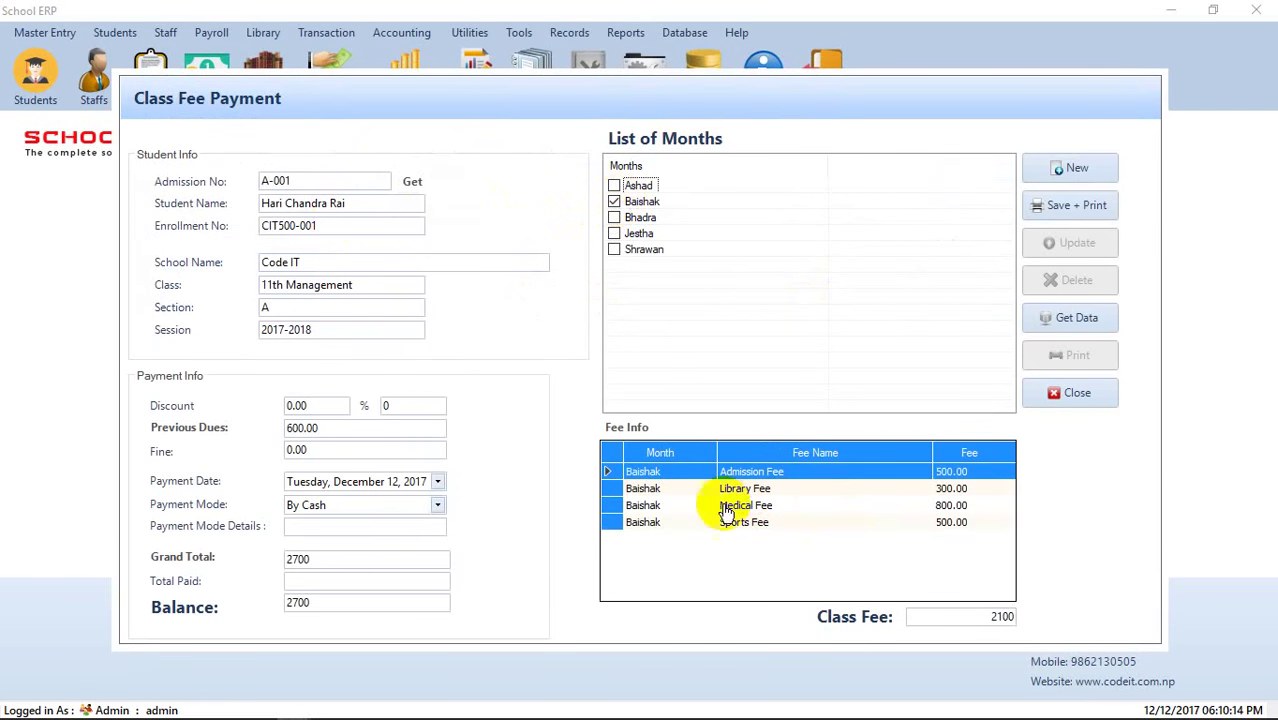
- Try saving a 2700 Baishak payment, which is rejected as already paid
{"action": "left_click", "coordinate": [1065, 206]}
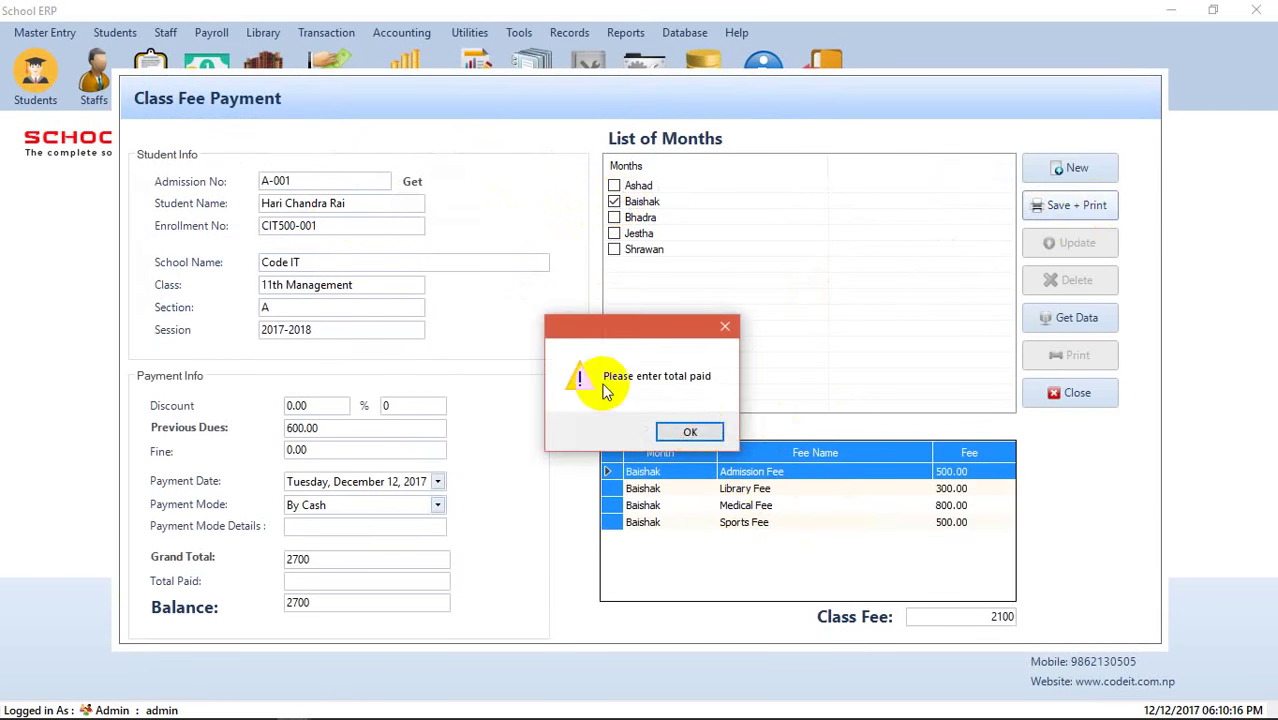
{"action": "left_click", "coordinate": [690, 433]}
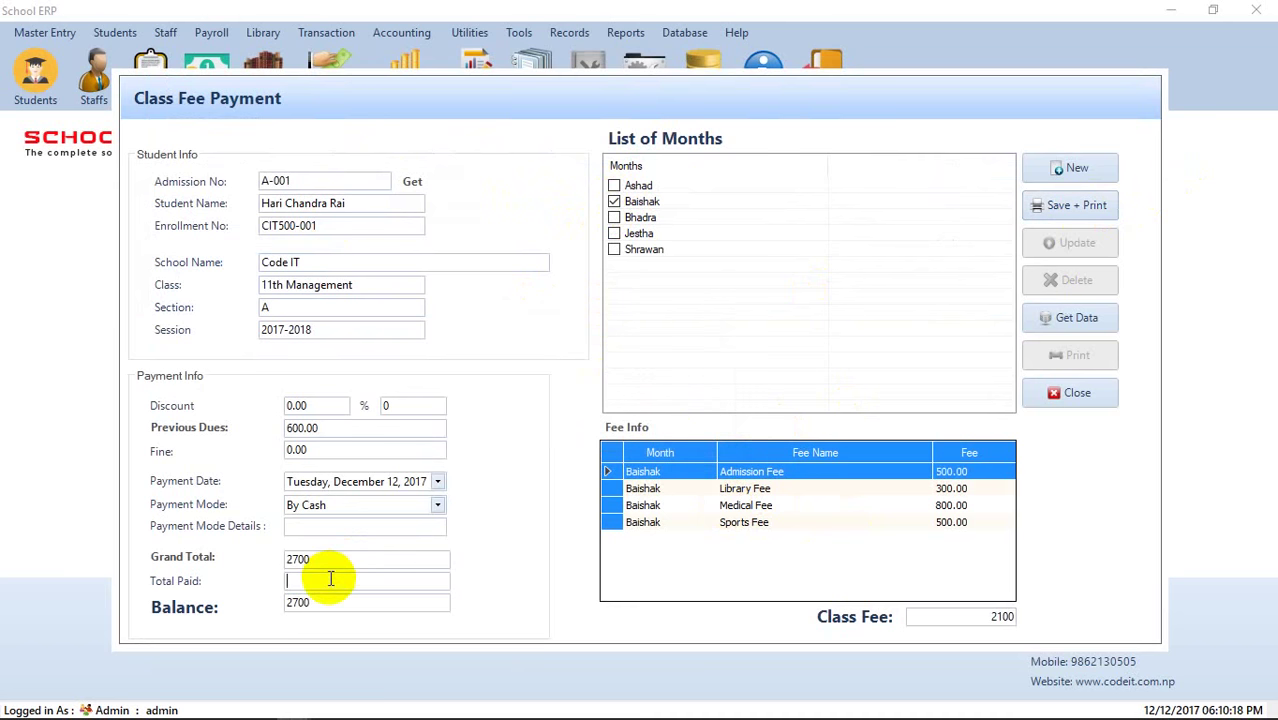
{"action": "type", "text": "26"}
{"action": "key", "text": "BackSpace"}
{"action": "type", "text": "7"}
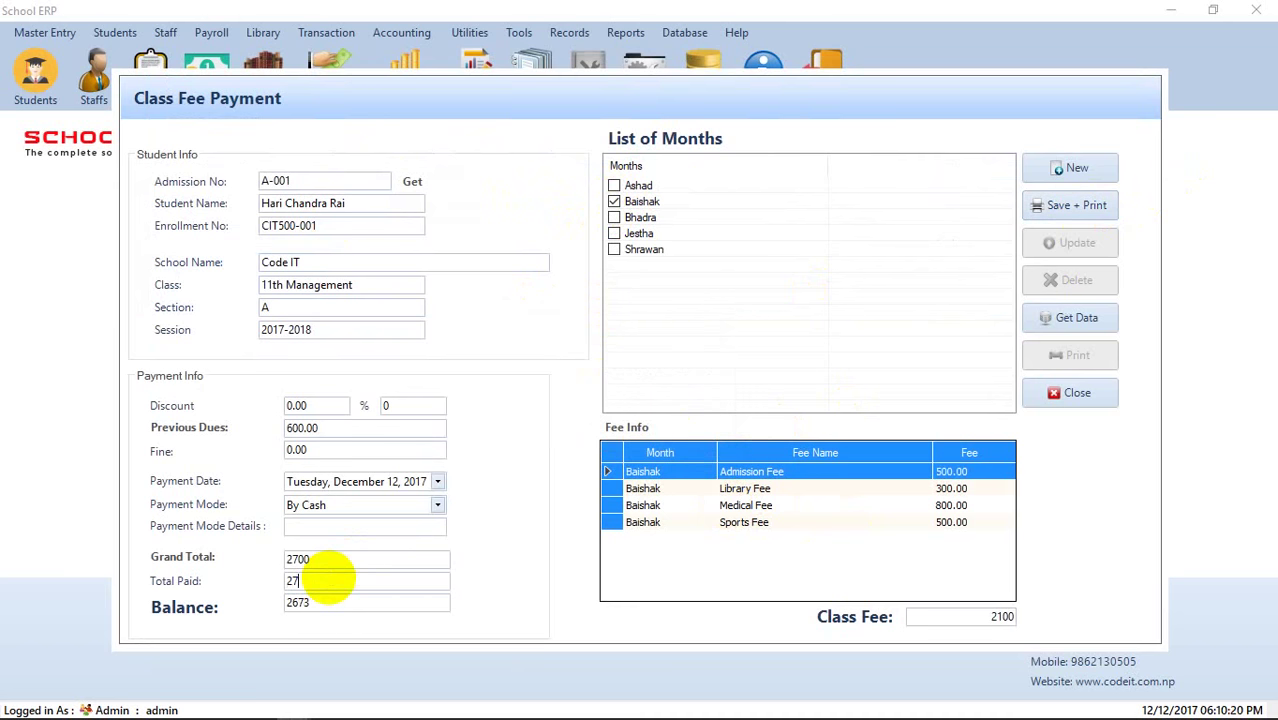
{"action": "type", "text": "00"}
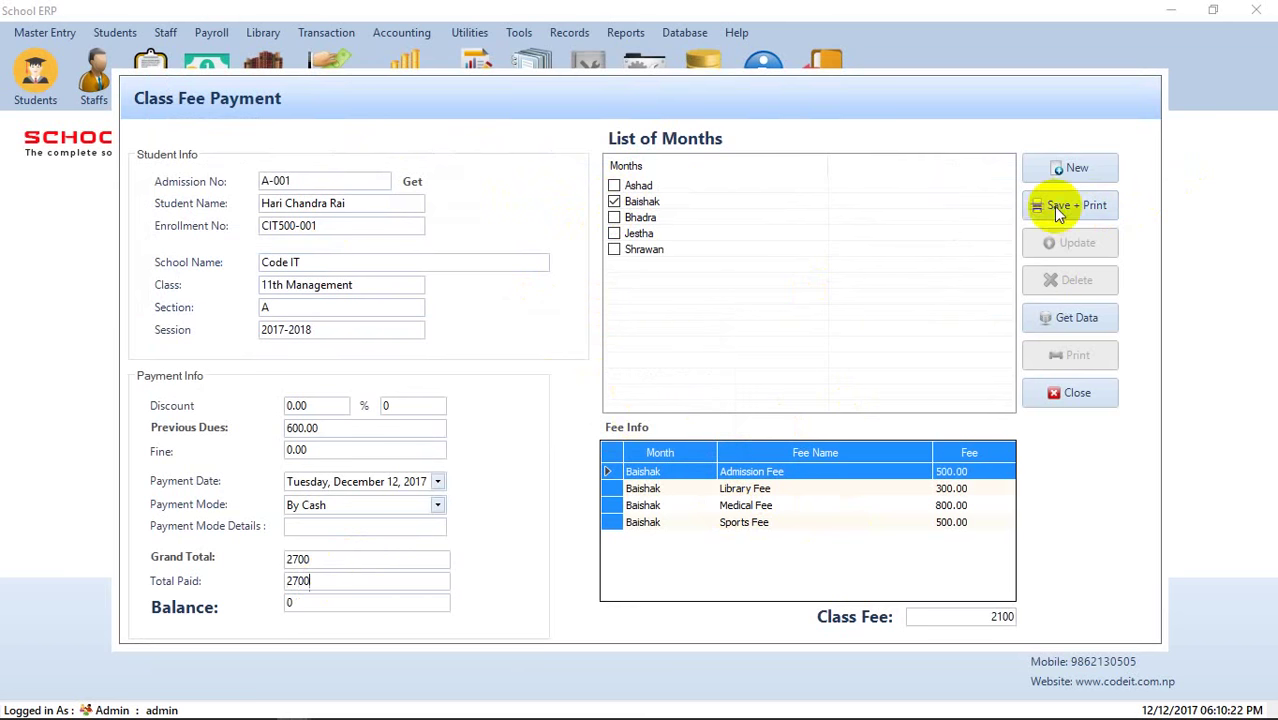
{"action": "left_click", "coordinate": [1065, 206]}
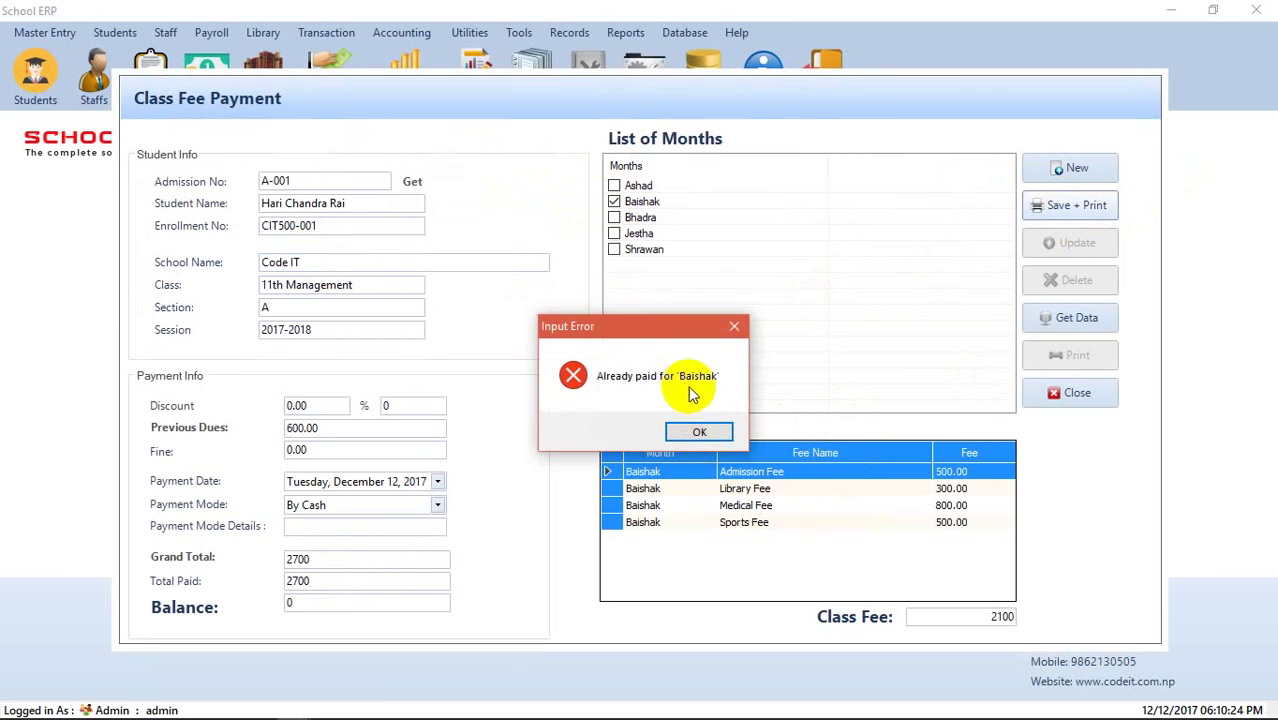
{"action": "left_click", "coordinate": [699, 431]}
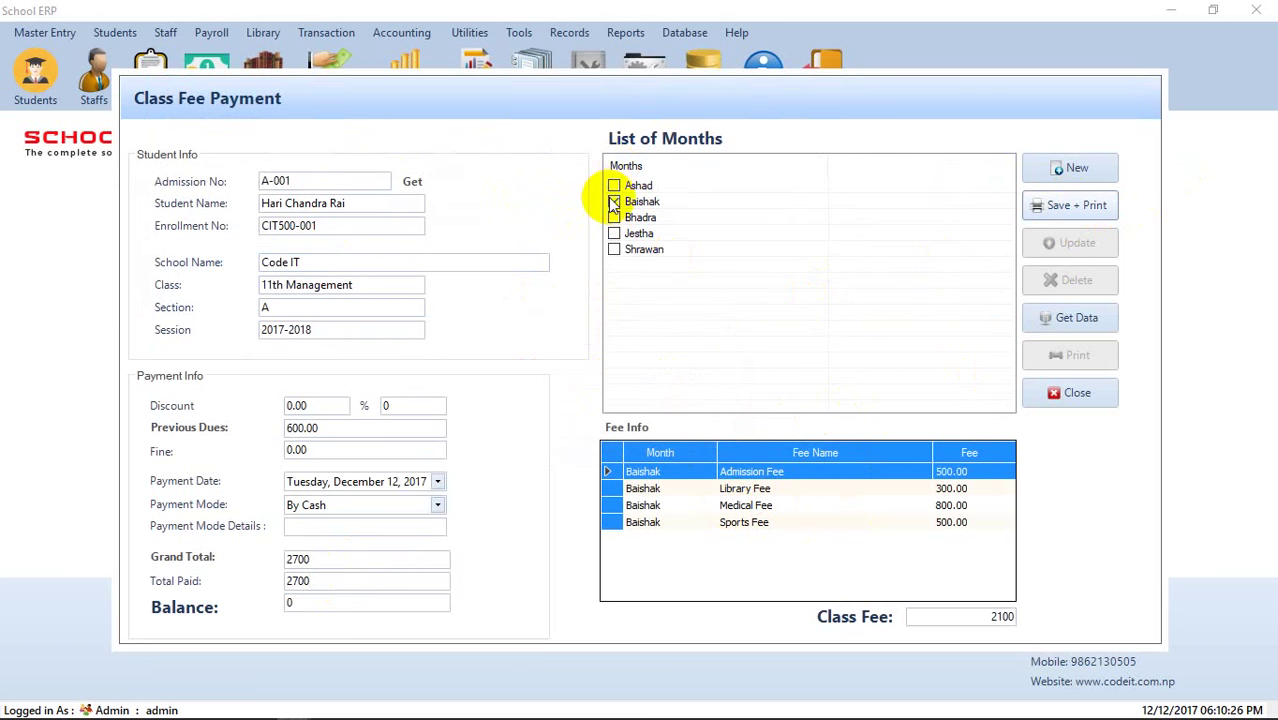
- Switch the payment to Jestha, enter 1100 paid for zero balance, and save with receipt
{"action": "left_click", "coordinate": [614, 234]}
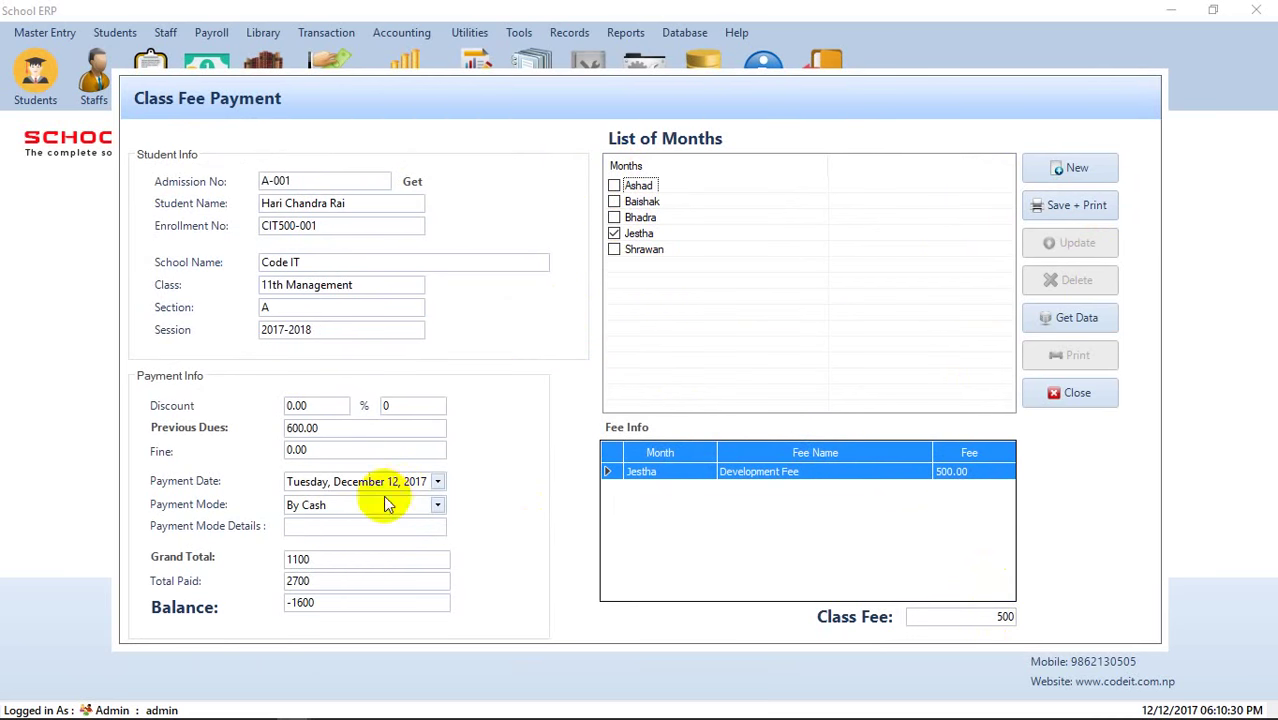
{"action": "double_click", "coordinate": [328, 582]}
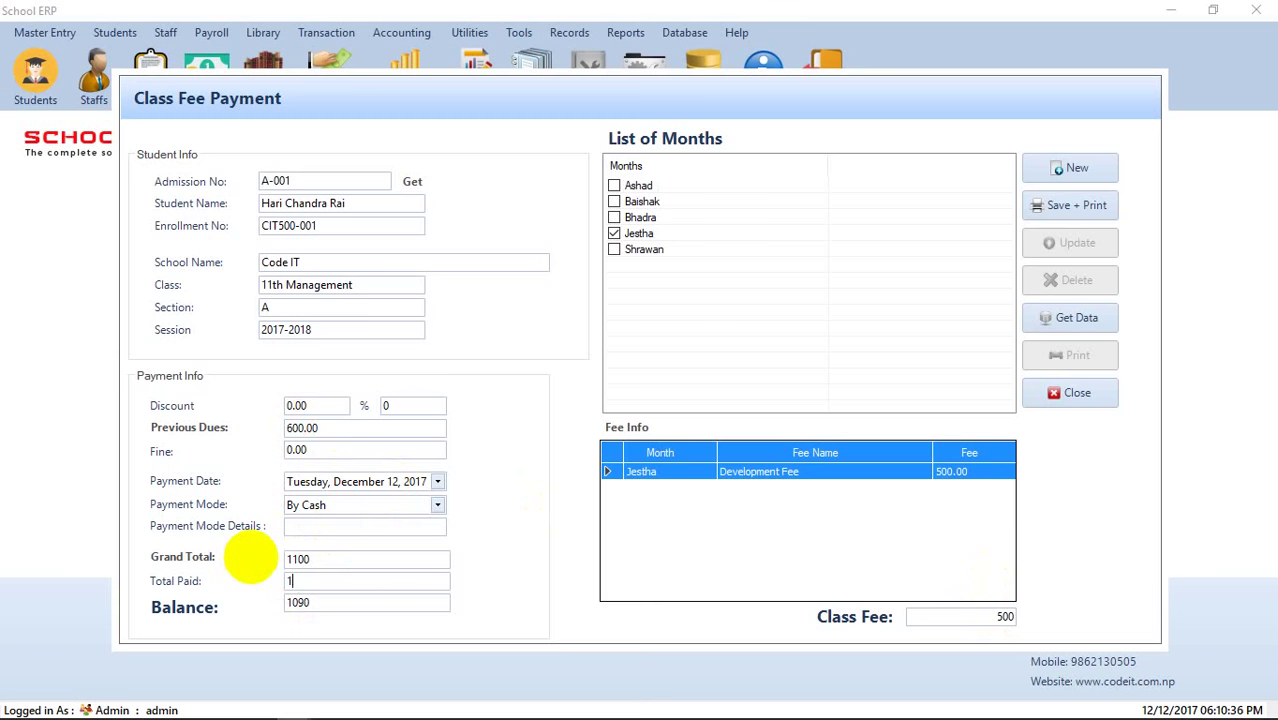
{"action": "type", "text": "1100"}
{"action": "left_click", "coordinate": [1097, 214]}
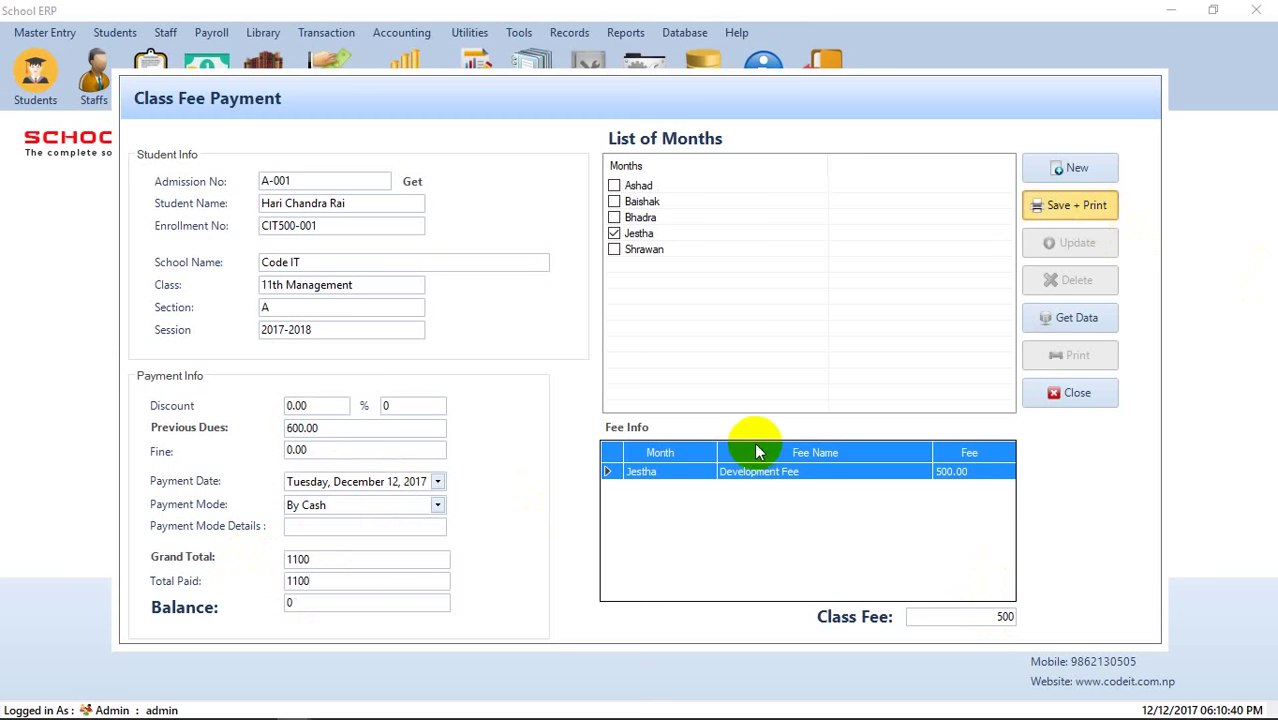
{"action": "left_click", "coordinate": [678, 430]}
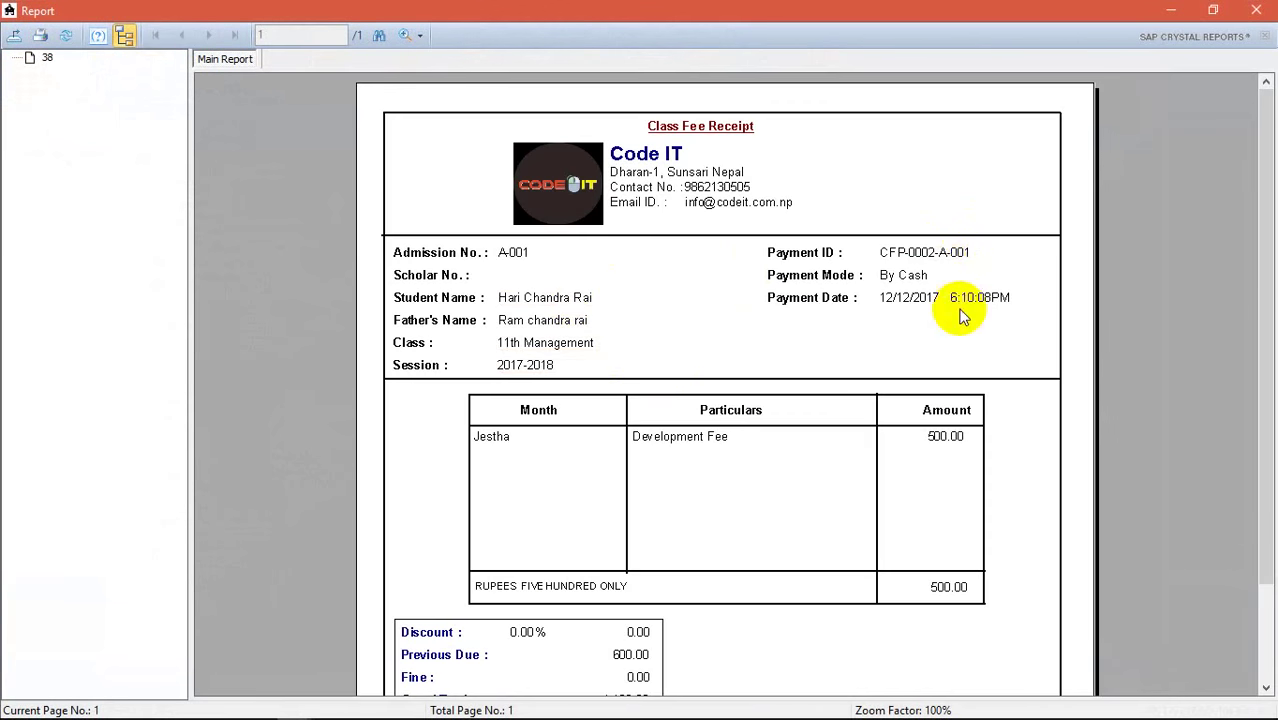
- Review the Jestha receipt, then reload the saved Jestha payment and reprint its receipt
{"action": "scroll", "coordinate": [964, 312], "scroll_direction": "down", "scroll_amount": 3}
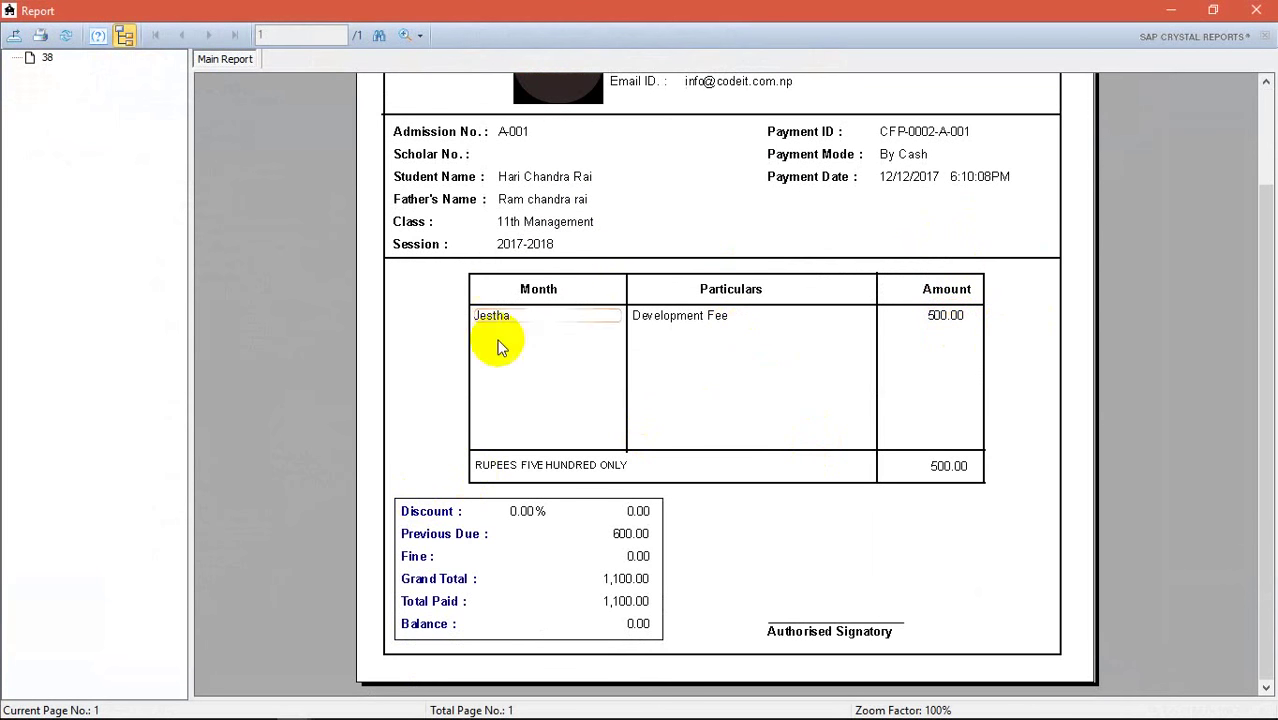
{"action": "left_click", "coordinate": [1264, 20]}
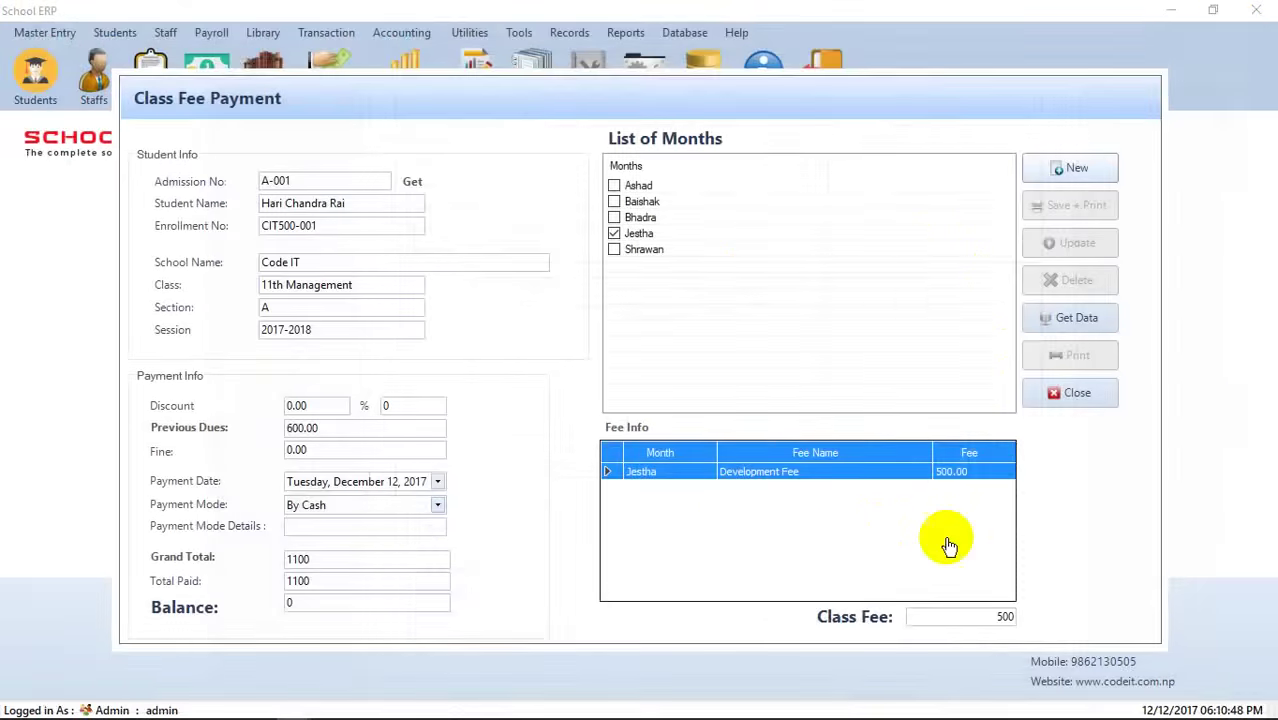
{"action": "left_click", "coordinate": [1073, 318]}
{"action": "left_click", "coordinate": [549, 345]}
{"action": "double_click", "coordinate": [540, 362]}
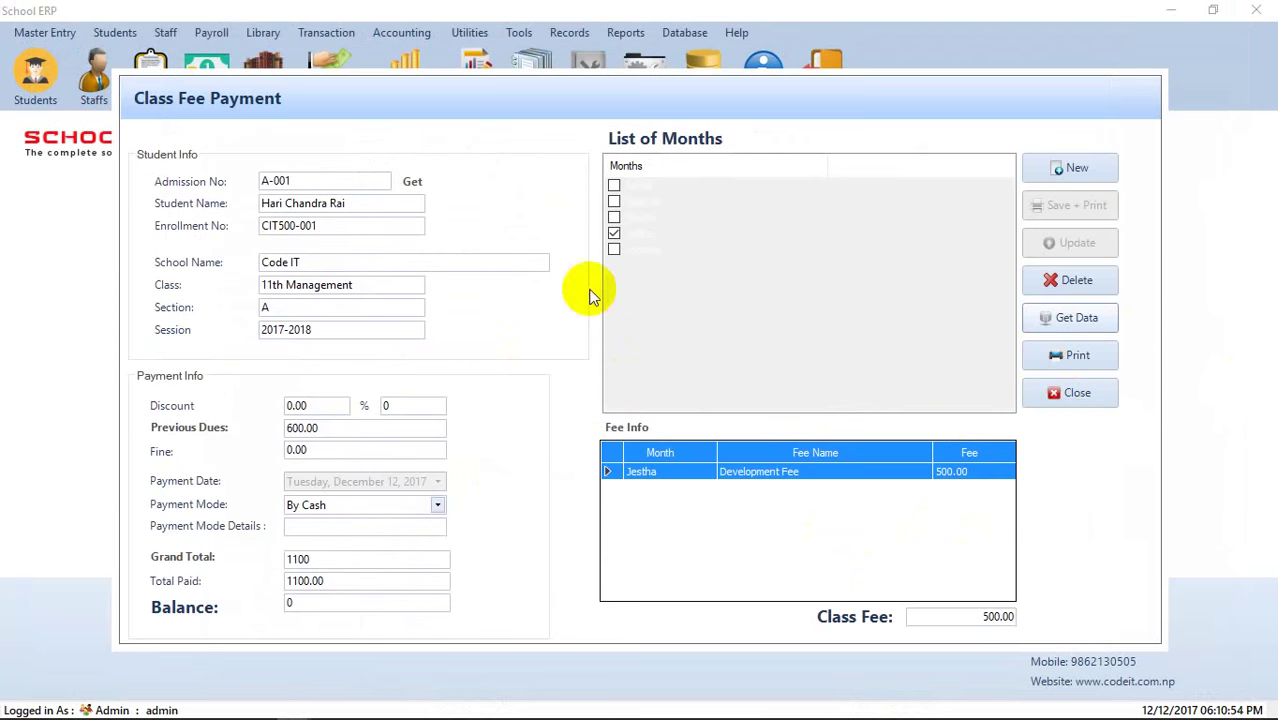
{"action": "left_click", "coordinate": [1072, 355]}
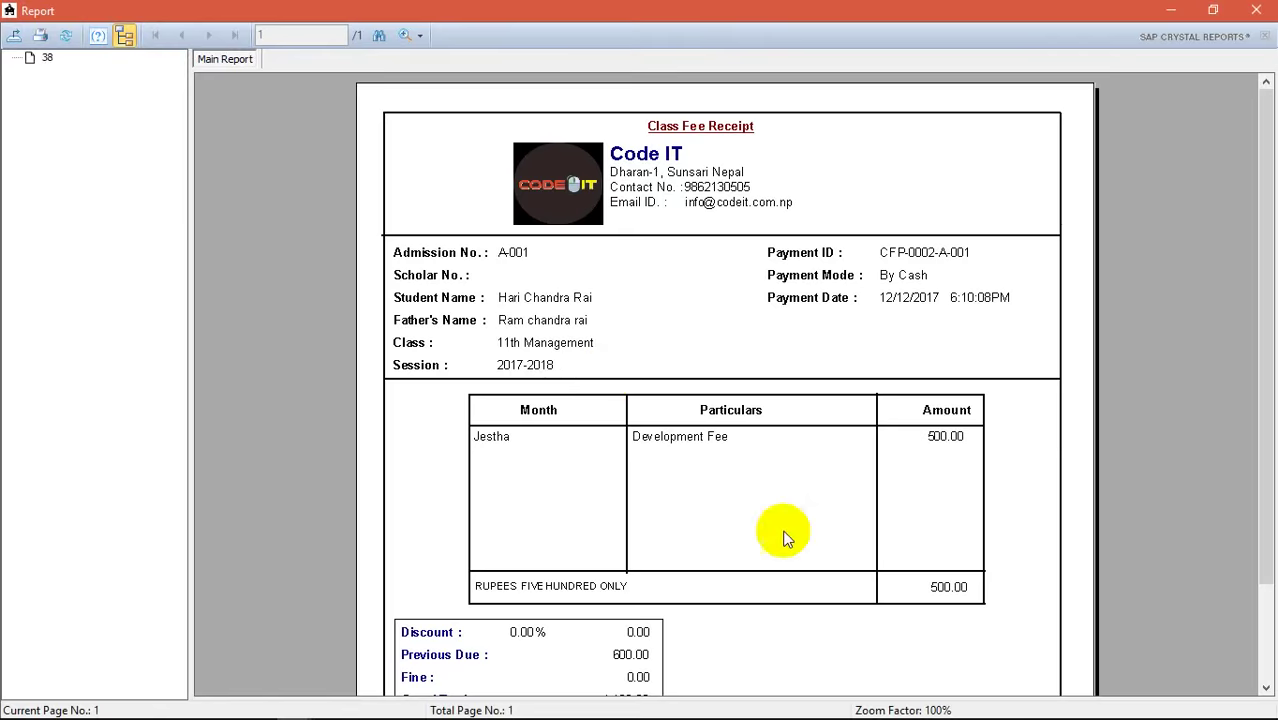
{"action": "left_click", "coordinate": [1260, 9]}
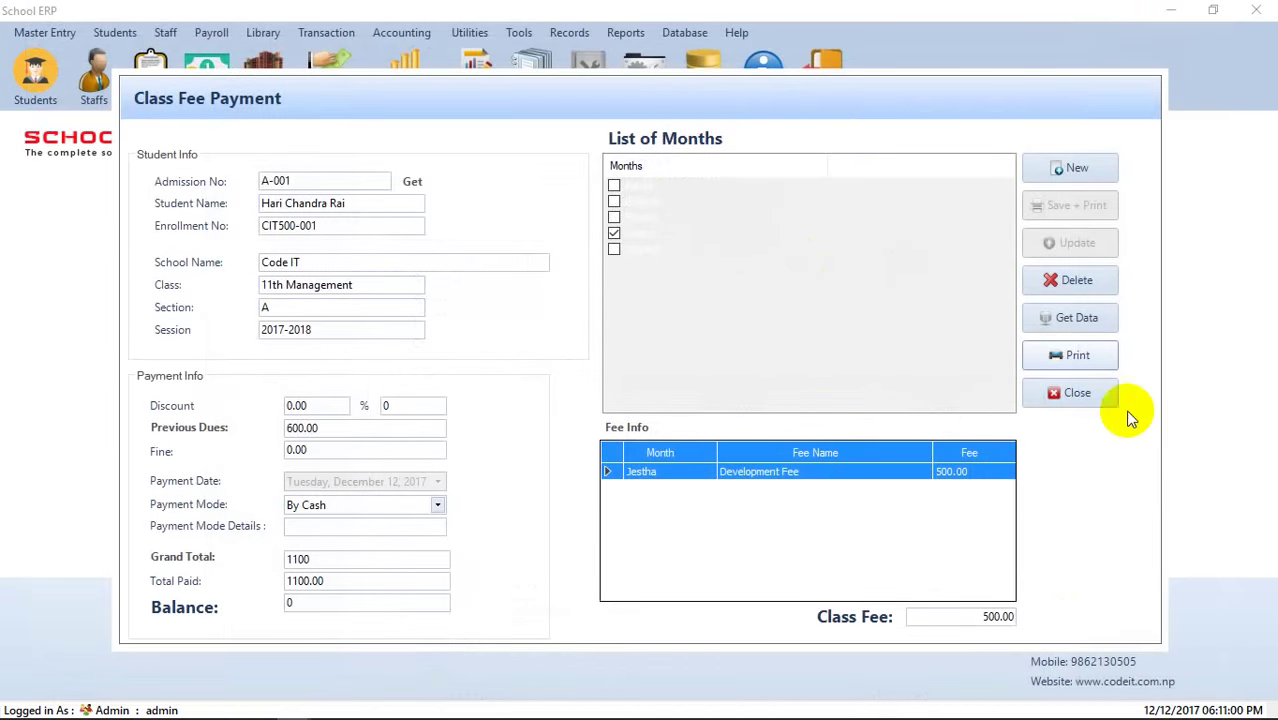
- Close the fee payment form and open Students > Attendance
{"action": "left_click", "coordinate": [1110, 398]}
{"action": "left_click", "coordinate": [104, 38]}
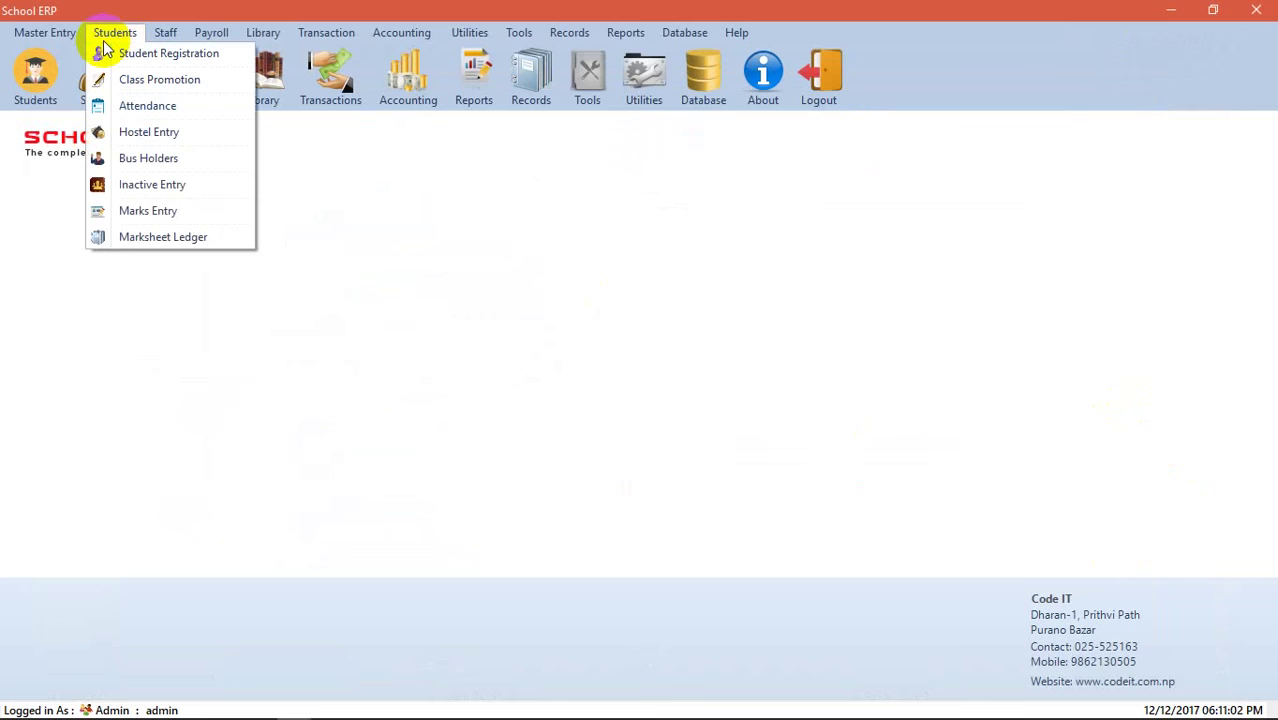
{"action": "left_click", "coordinate": [147, 106]}
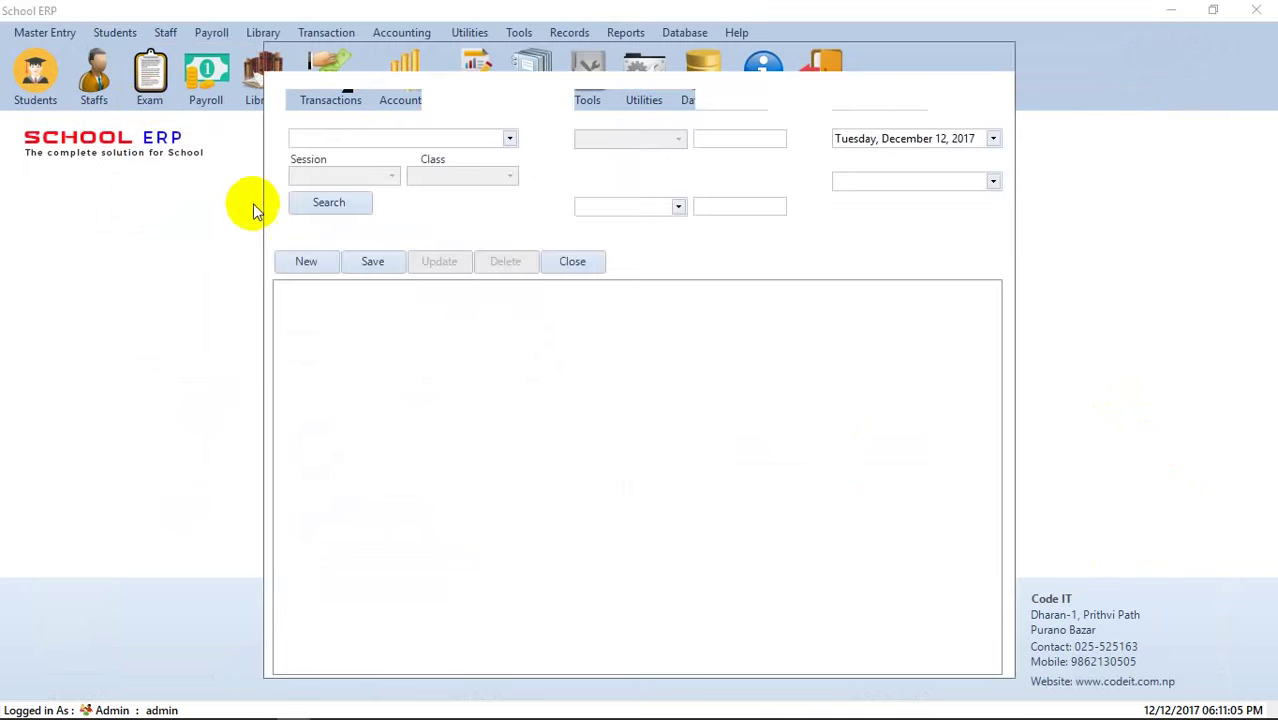
- List students for Code IT, 2017-2018, 11th Management and mark A-001 present
{"action": "left_click", "coordinate": [510, 140]}
{"action": "left_click", "coordinate": [414, 157]}
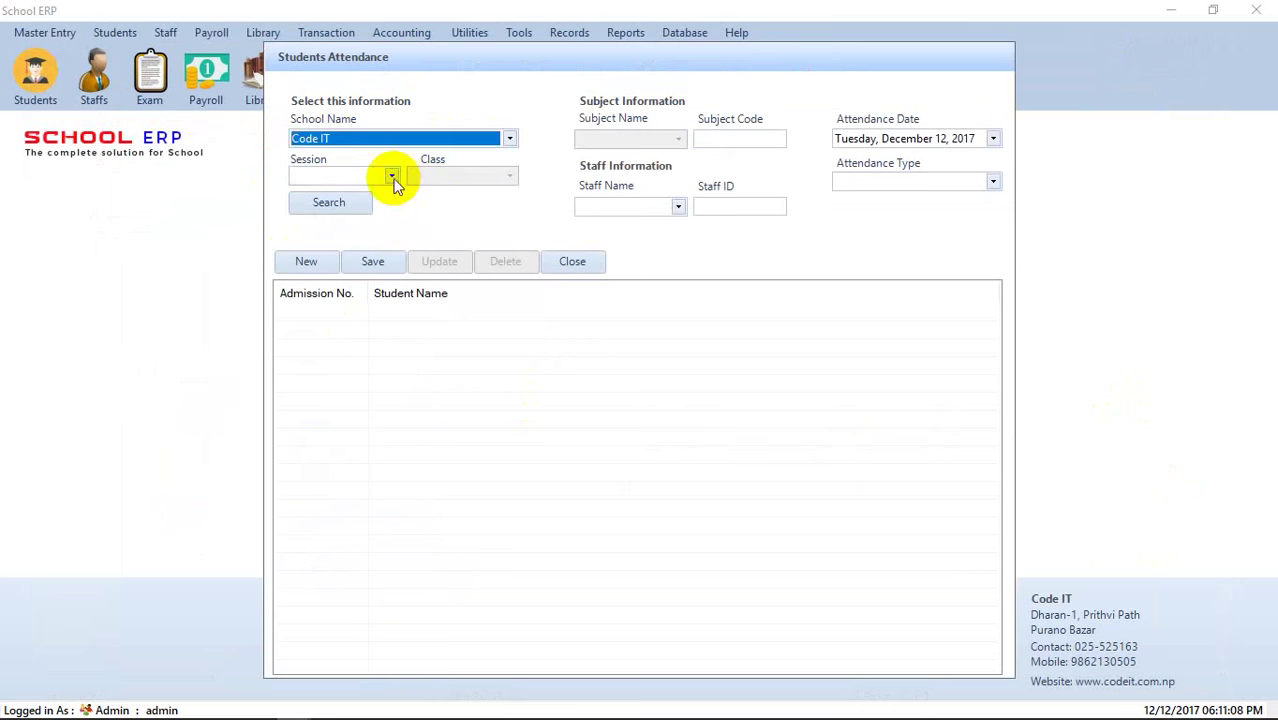
{"action": "left_click", "coordinate": [391, 176]}
{"action": "left_click", "coordinate": [328, 194]}
{"action": "left_click", "coordinate": [510, 176]}
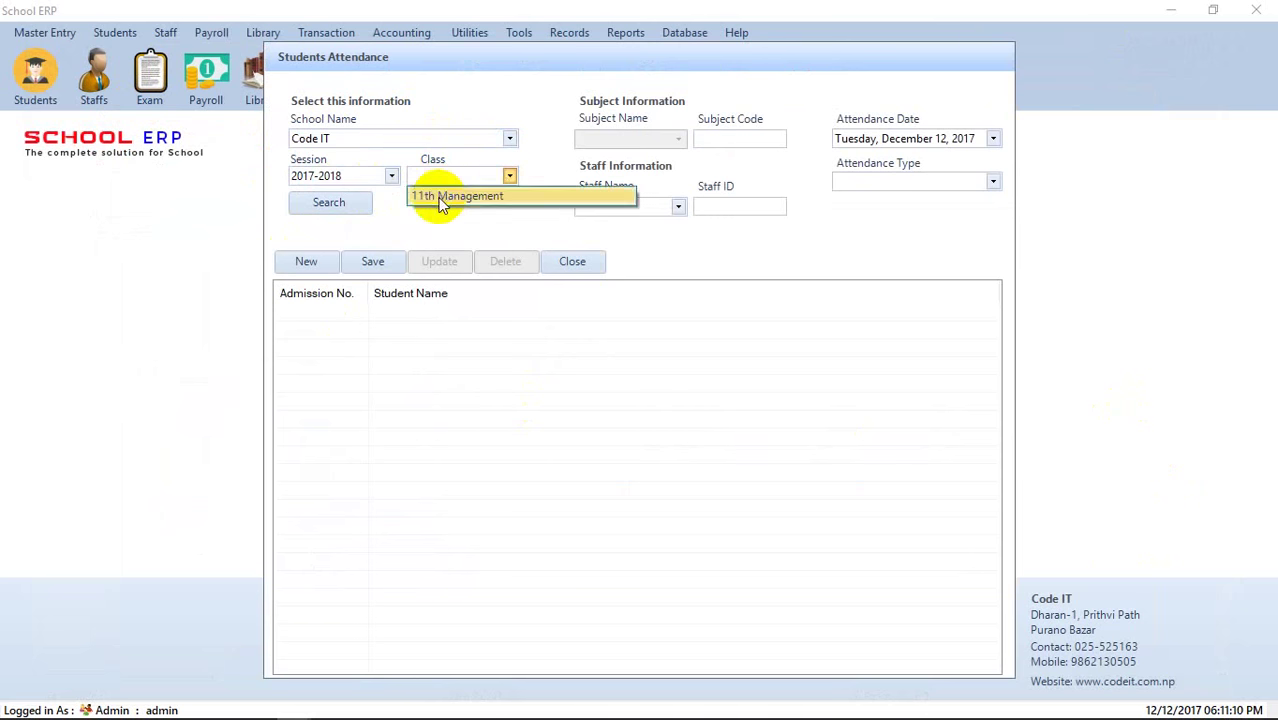
{"action": "left_click", "coordinate": [438, 196]}
{"action": "left_click", "coordinate": [346, 207]}
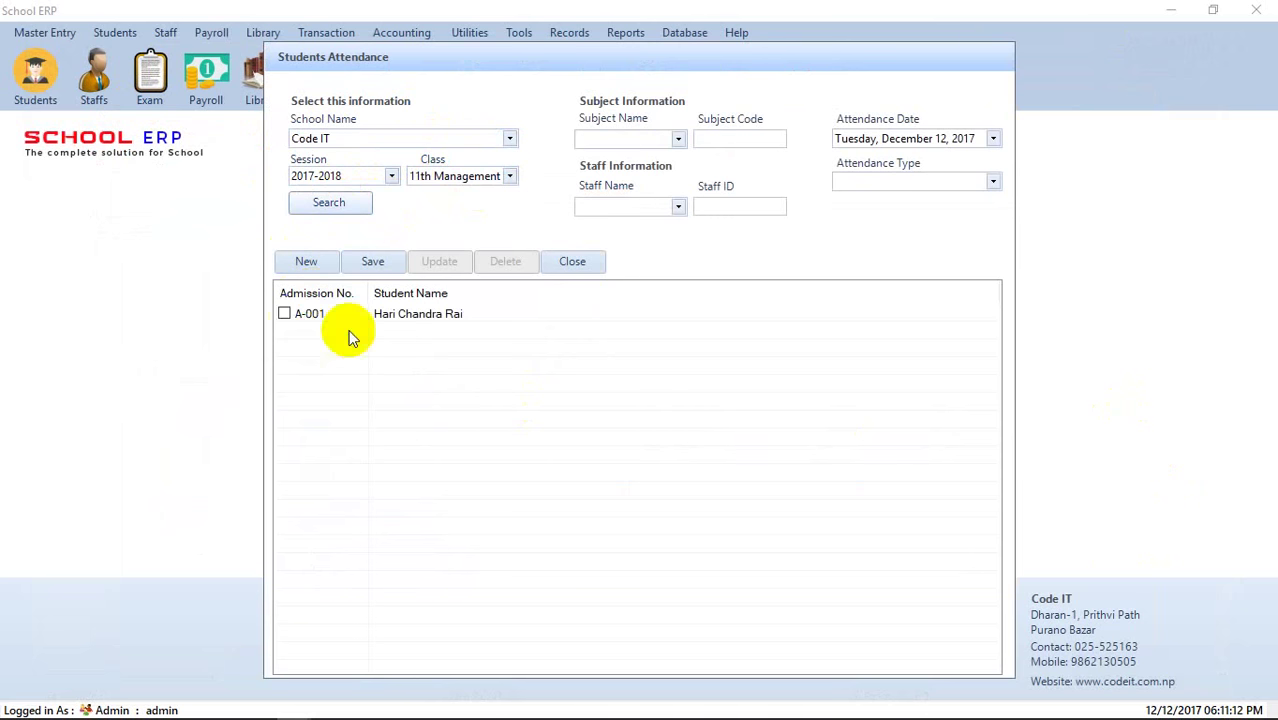
{"action": "left_click", "coordinate": [284, 314]}
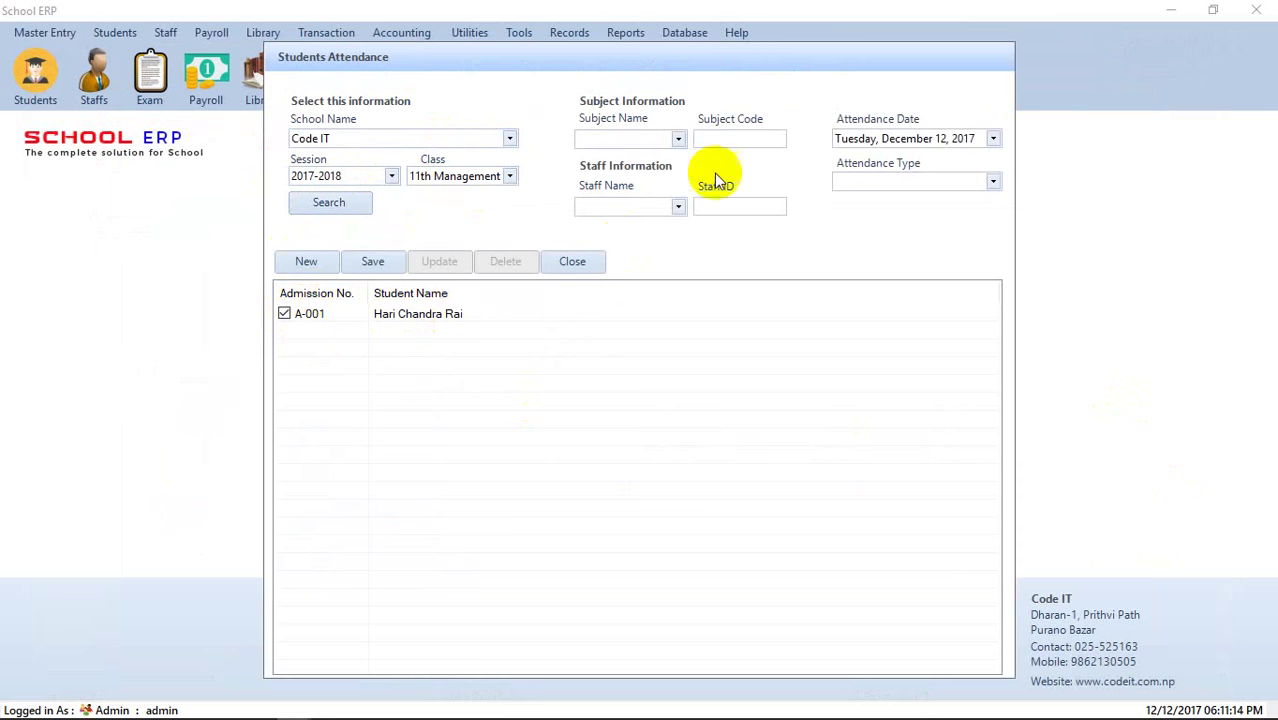
- Choose subject Accounts, a staff member and type Thoery, save, and close the form
{"action": "left_click", "coordinate": [678, 139]}
{"action": "left_click", "coordinate": [630, 160]}
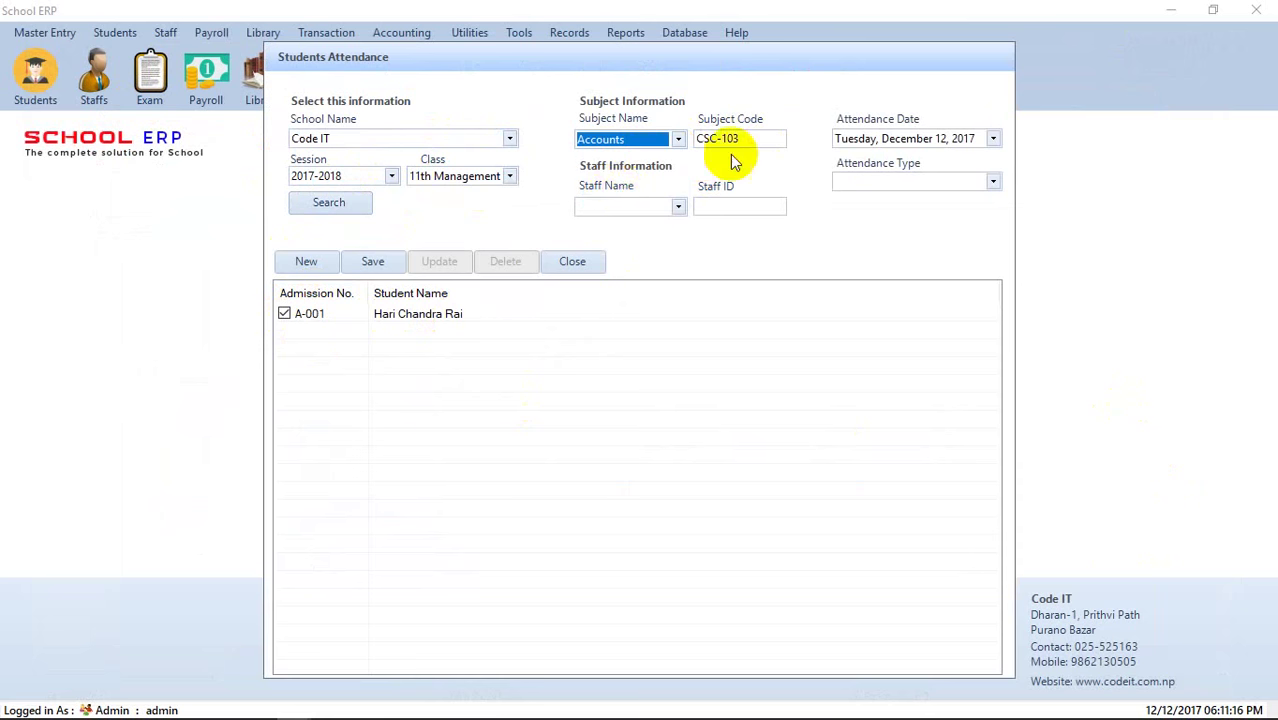
{"action": "left_click", "coordinate": [679, 207]}
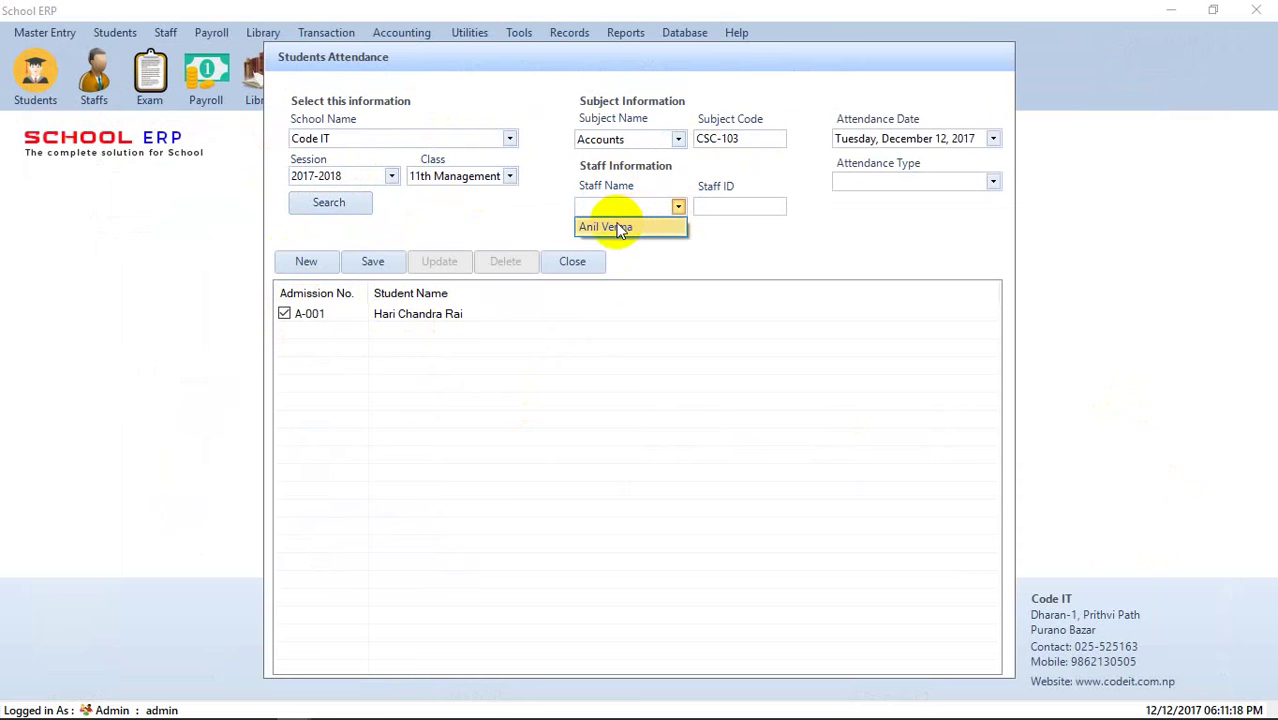
{"action": "left_click", "coordinate": [620, 228]}
{"action": "left_click", "coordinate": [992, 181]}
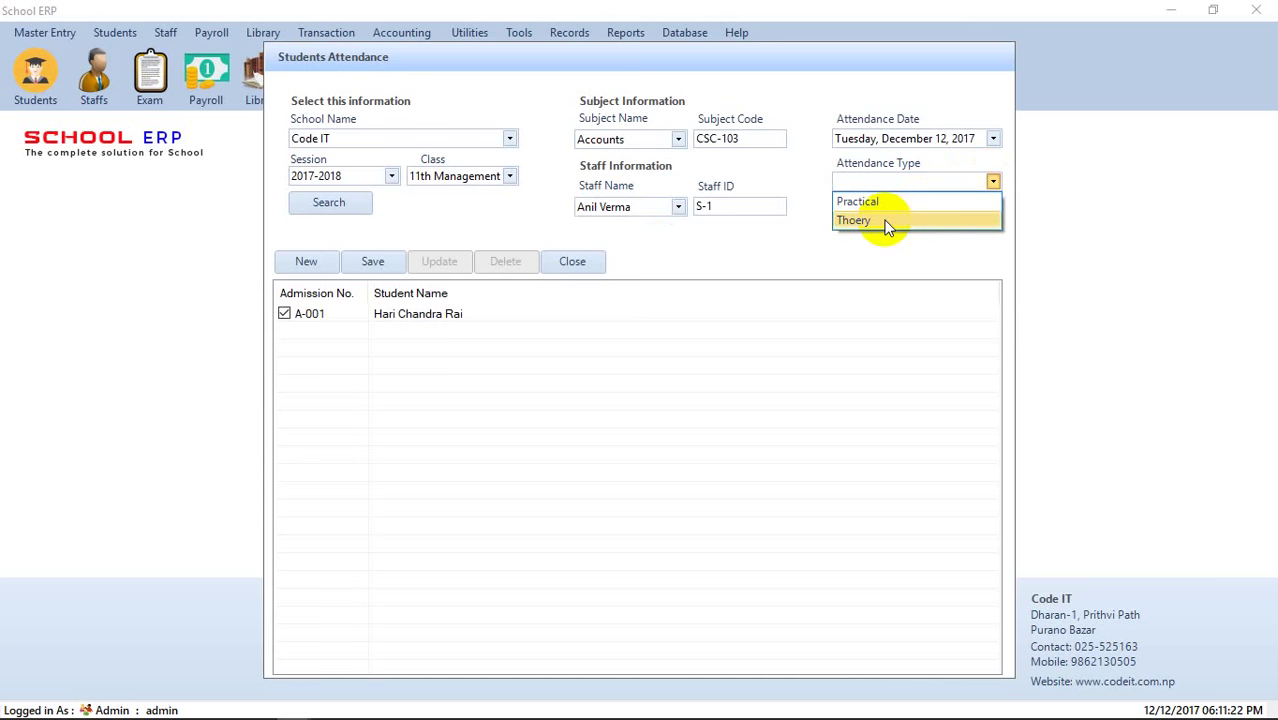
{"action": "left_click", "coordinate": [885, 221]}
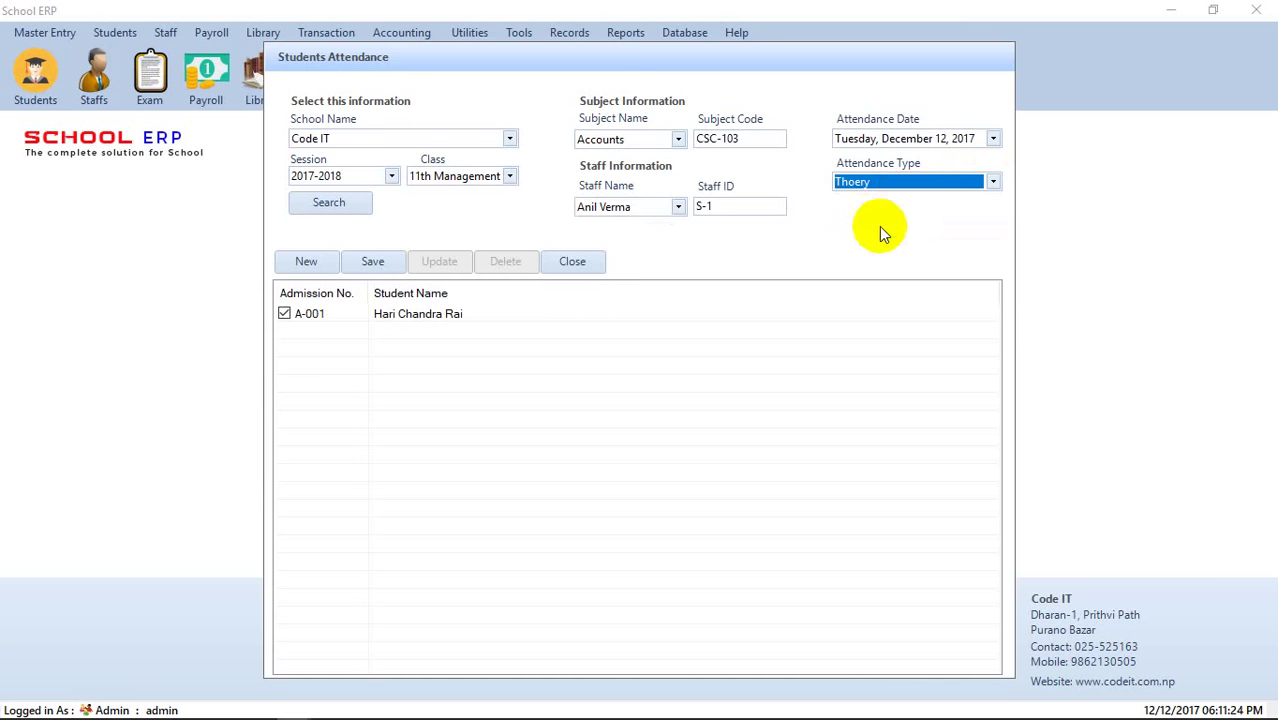
{"action": "left_click", "coordinate": [355, 264]}
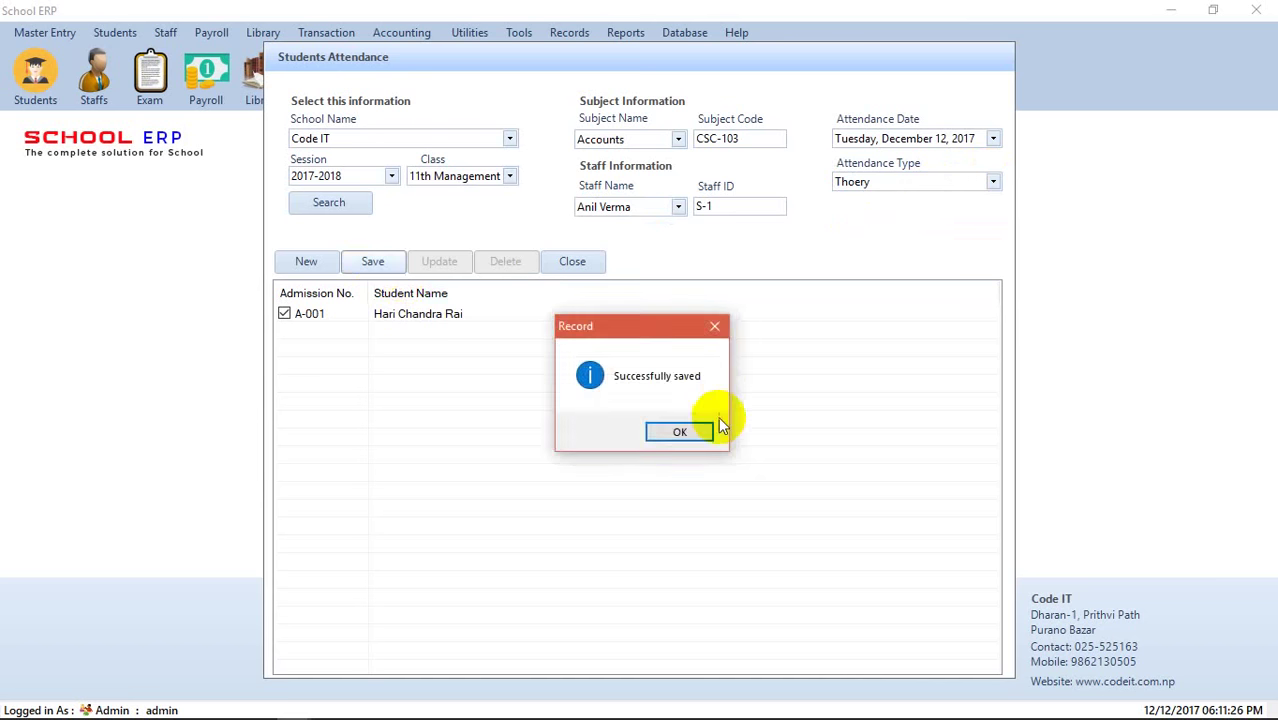
{"action": "left_click", "coordinate": [684, 432]}
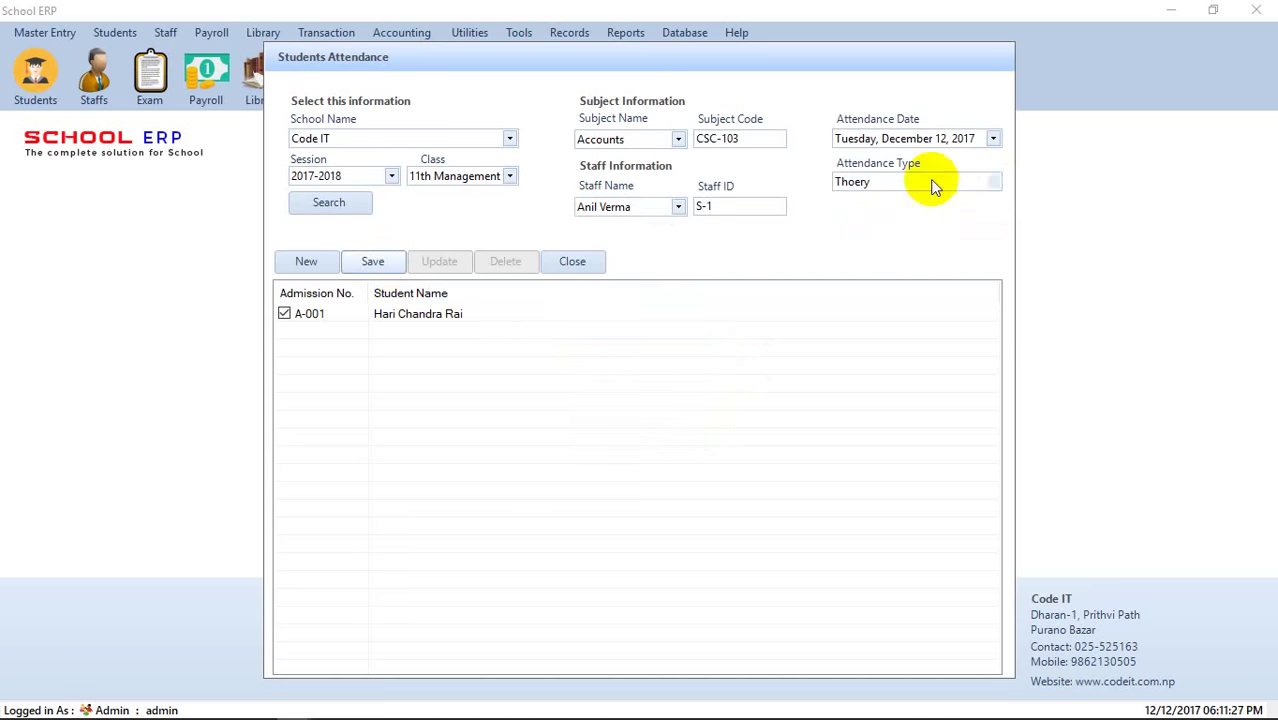
{"action": "left_click", "coordinate": [596, 262]}
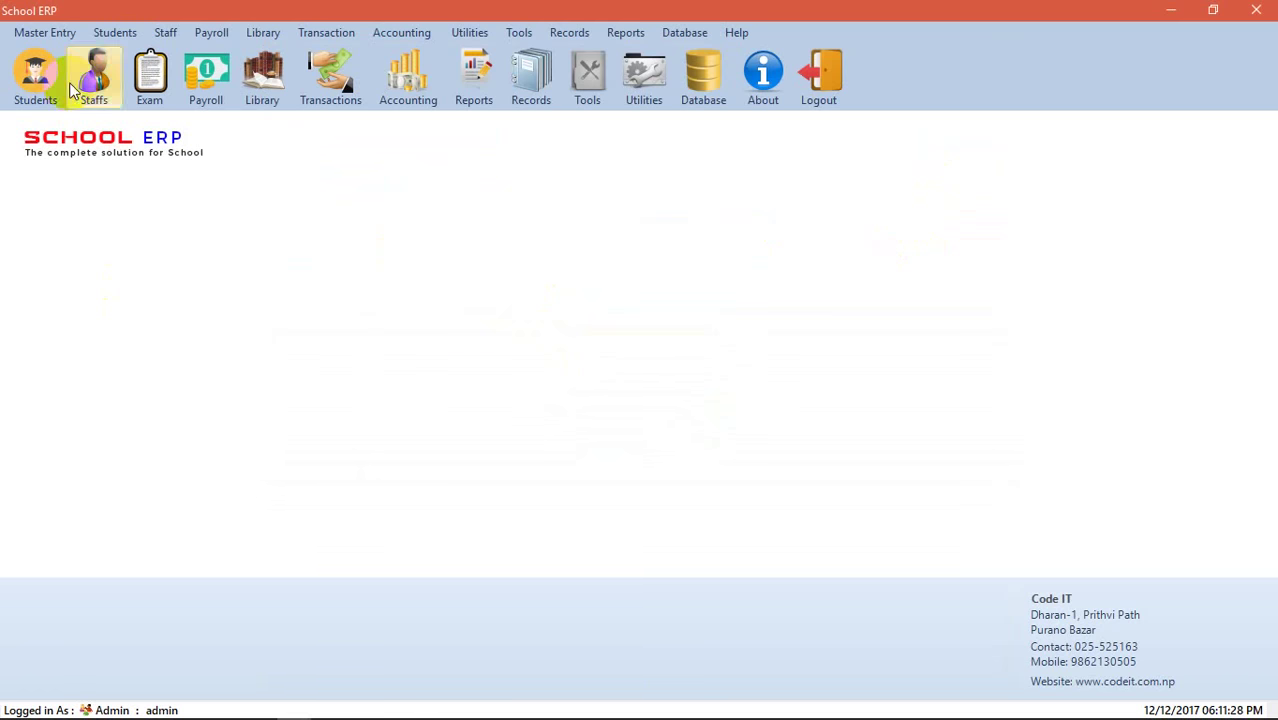
- Browse the module menus, open the Voucher form, close it, and bring up the Accounting menu
{"action": "left_click", "coordinate": [211, 32]}
{"action": "left_click", "coordinate": [149, 74]}
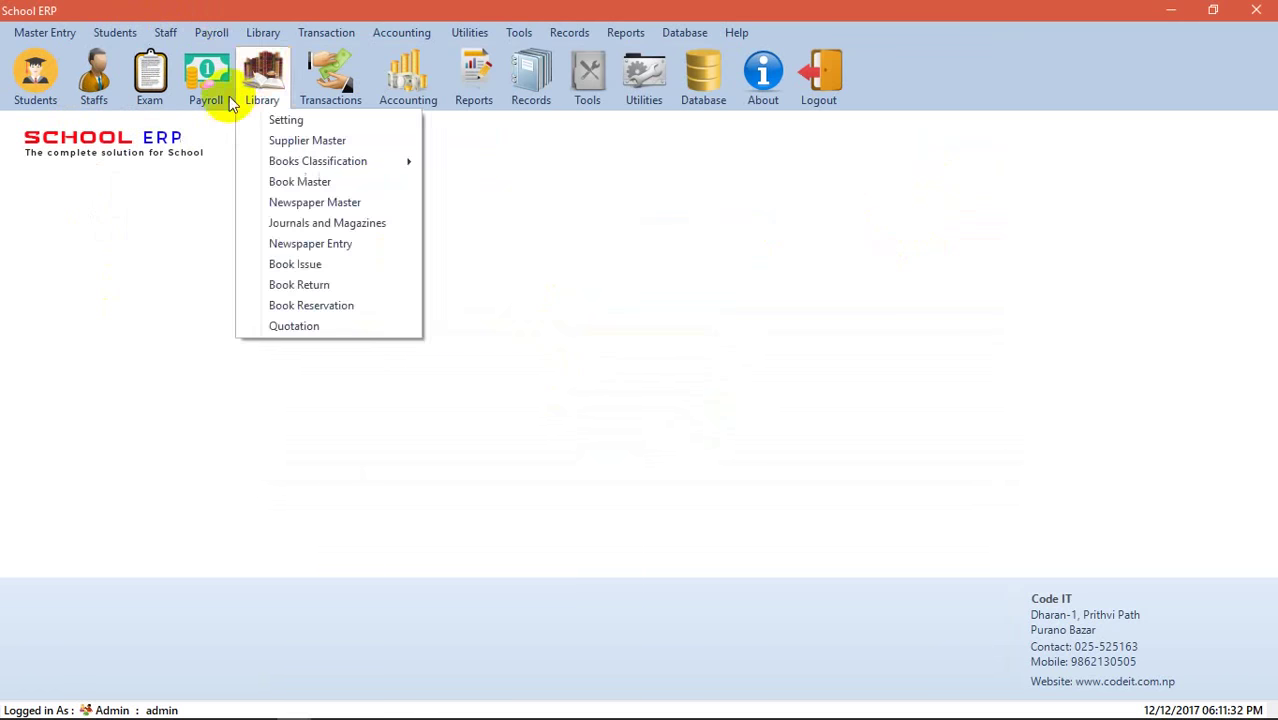
{"action": "mouse_move", "coordinate": [193, 87]}
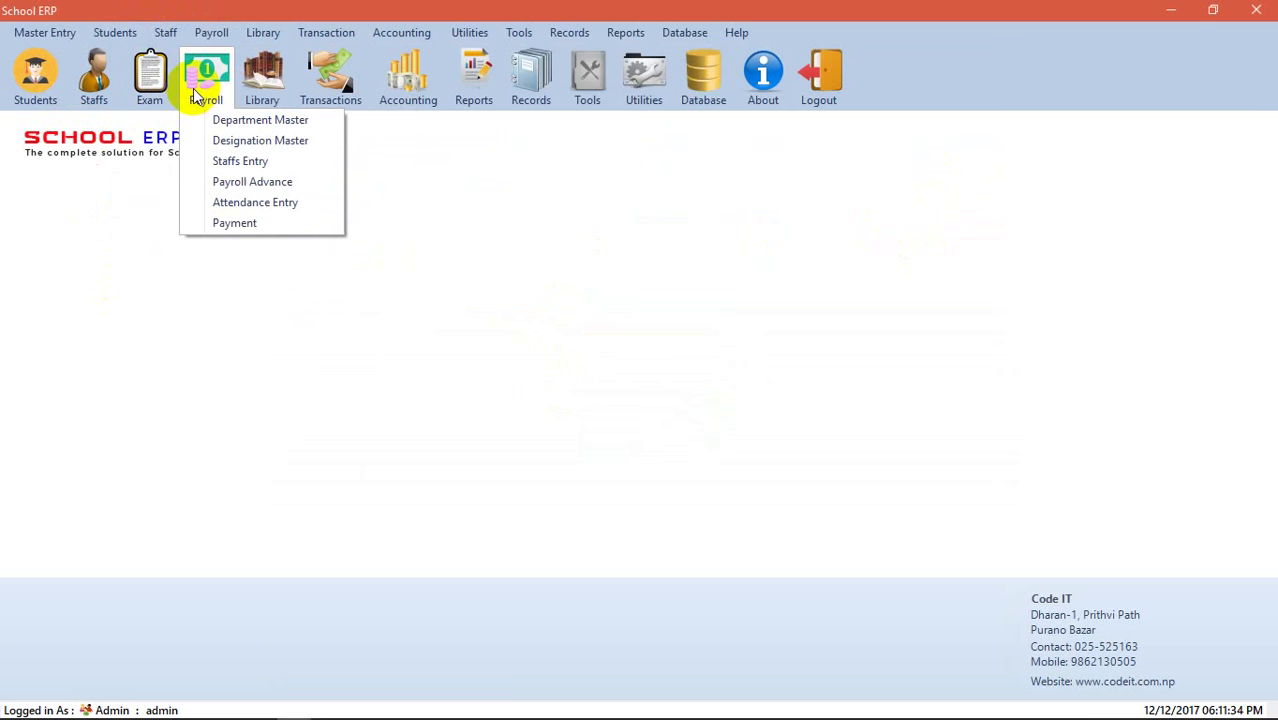
{"action": "mouse_move", "coordinate": [588, 87]}
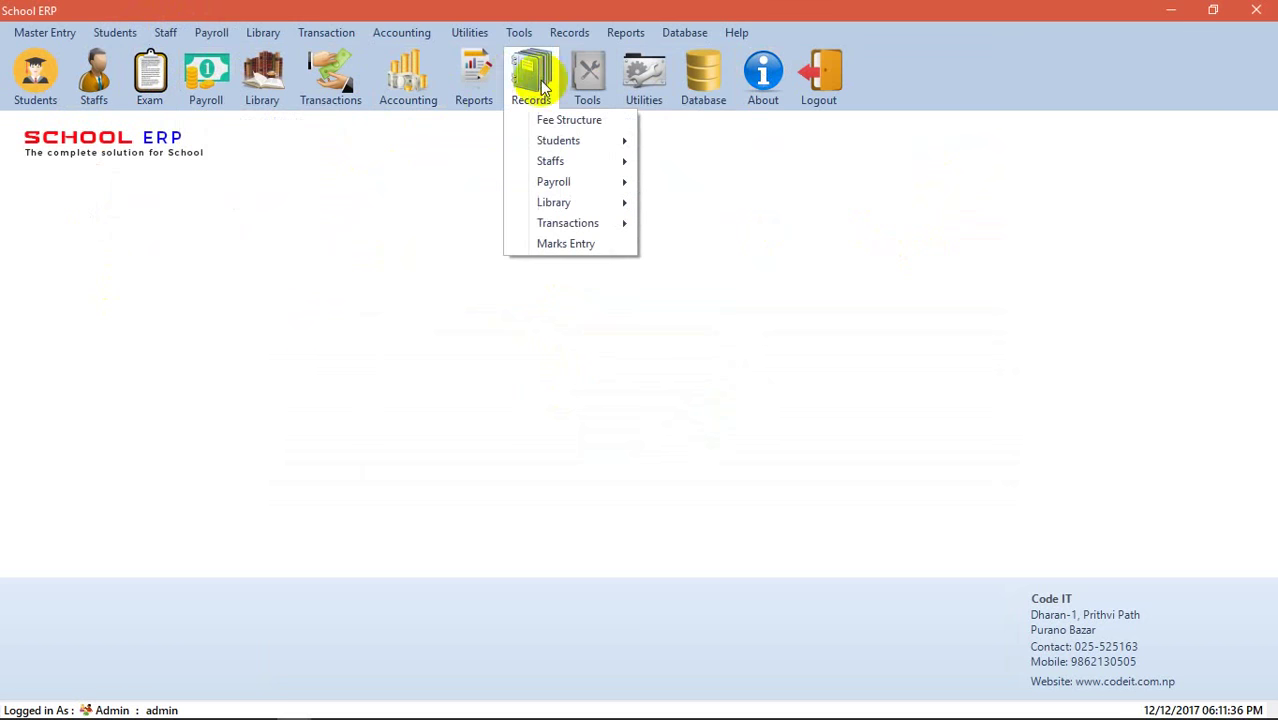
{"action": "mouse_move", "coordinate": [477, 86]}
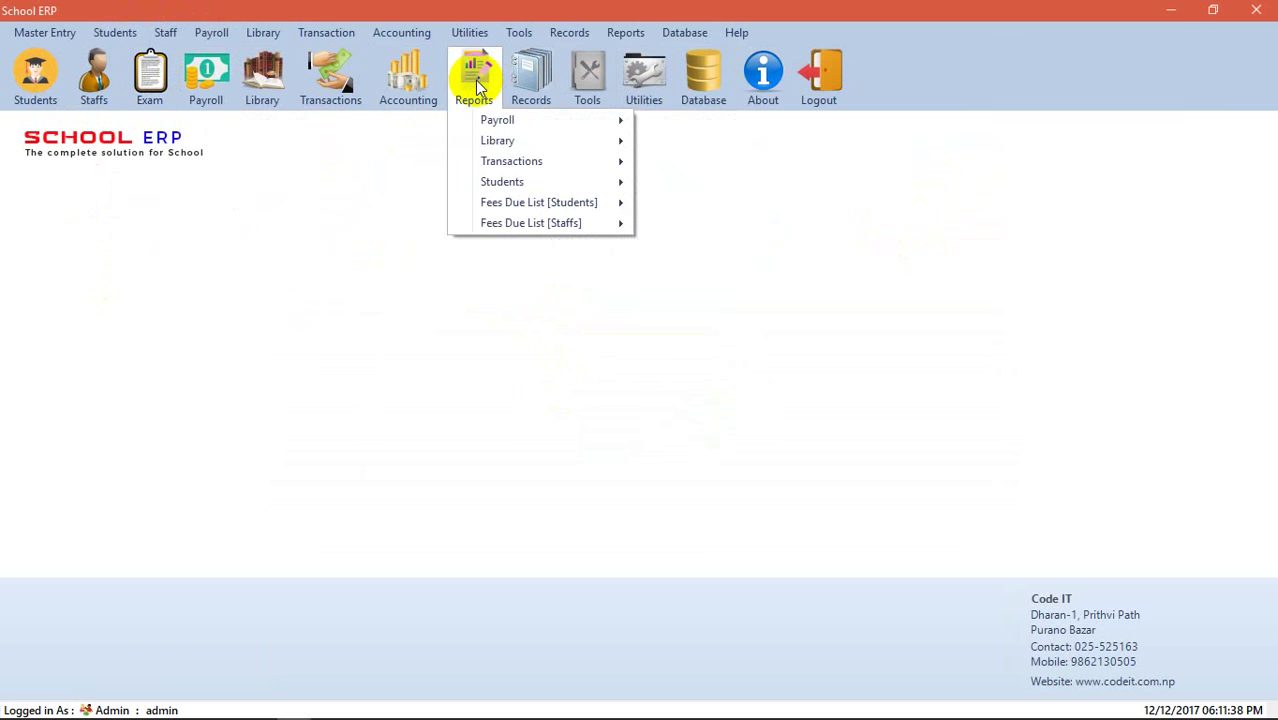
{"action": "mouse_move", "coordinate": [407, 70]}
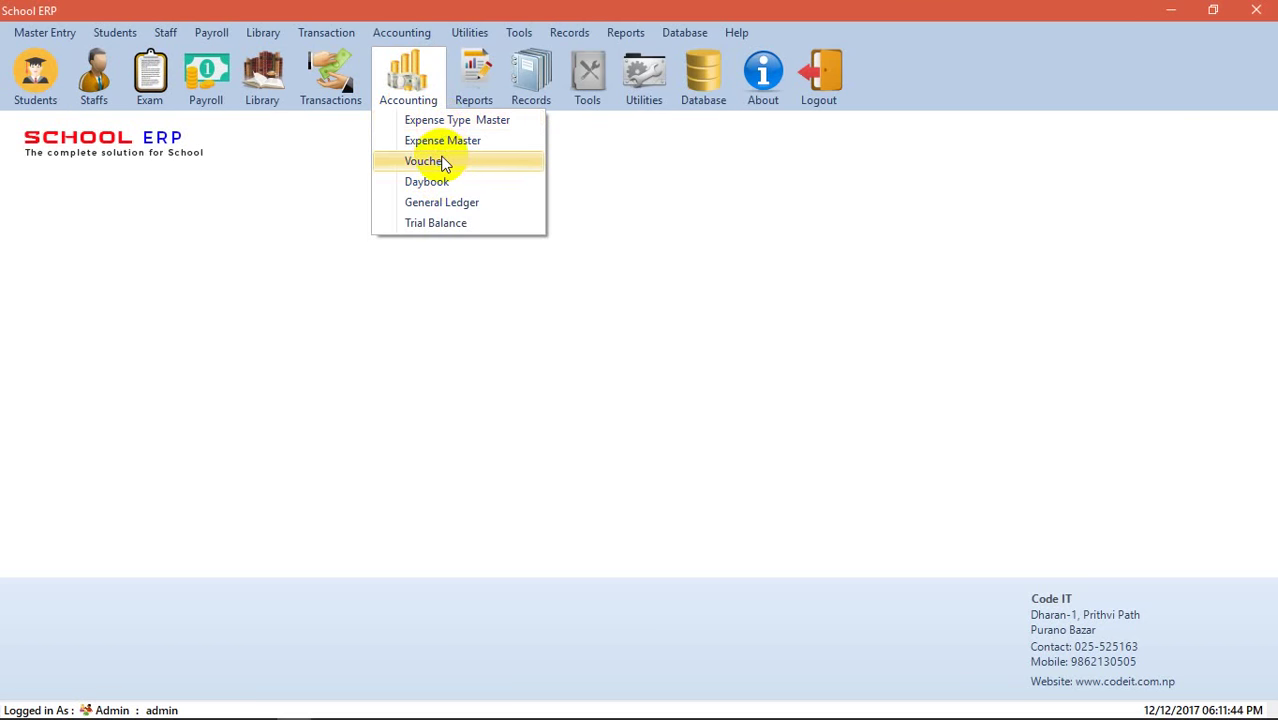
{"action": "left_click", "coordinate": [444, 164]}
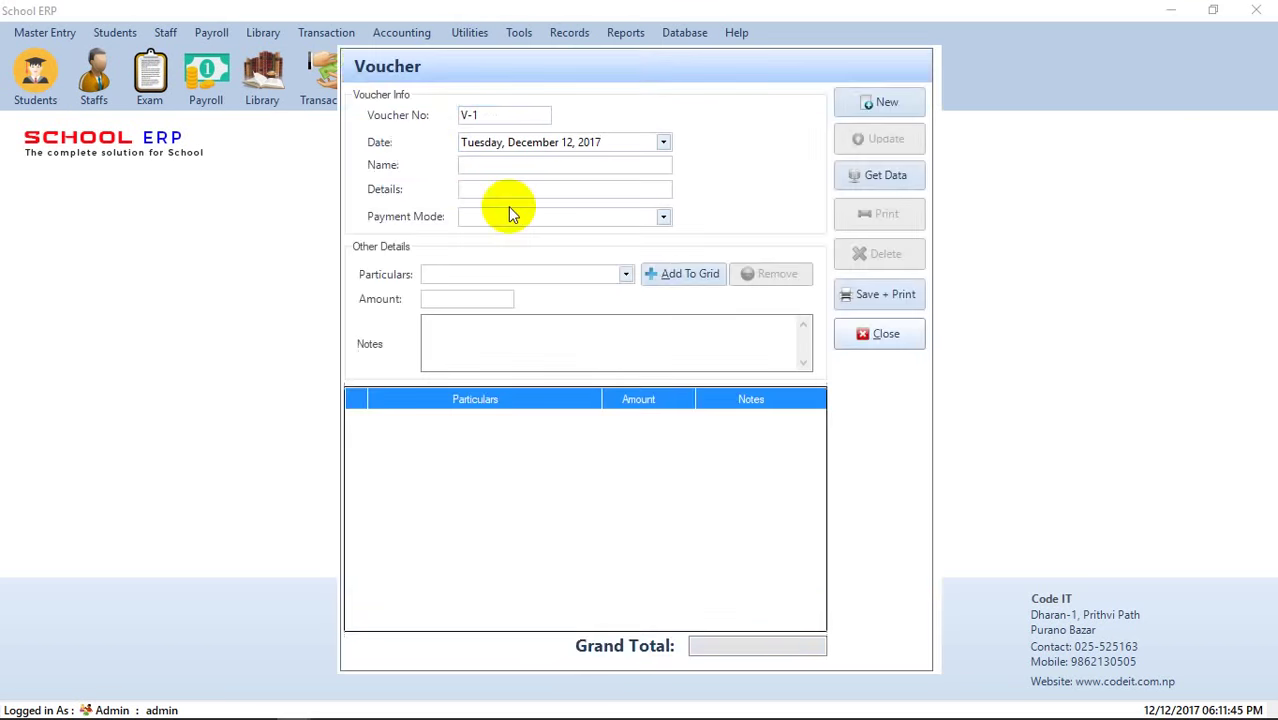
{"action": "left_click", "coordinate": [893, 331]}
{"action": "left_click", "coordinate": [325, 38]}
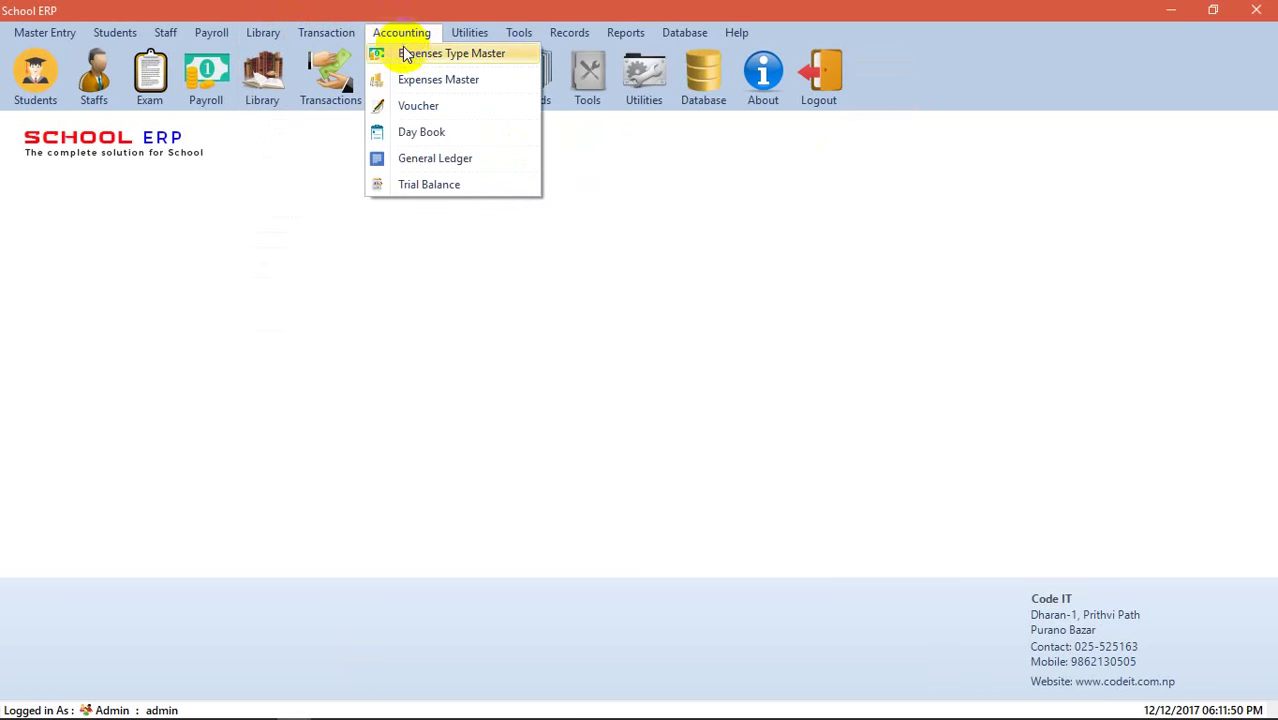
- Open Expenses Type Master and save the expense type Rent Expenses
{"action": "left_click", "coordinate": [405, 53]}
{"action": "left_click", "coordinate": [737, 236]}
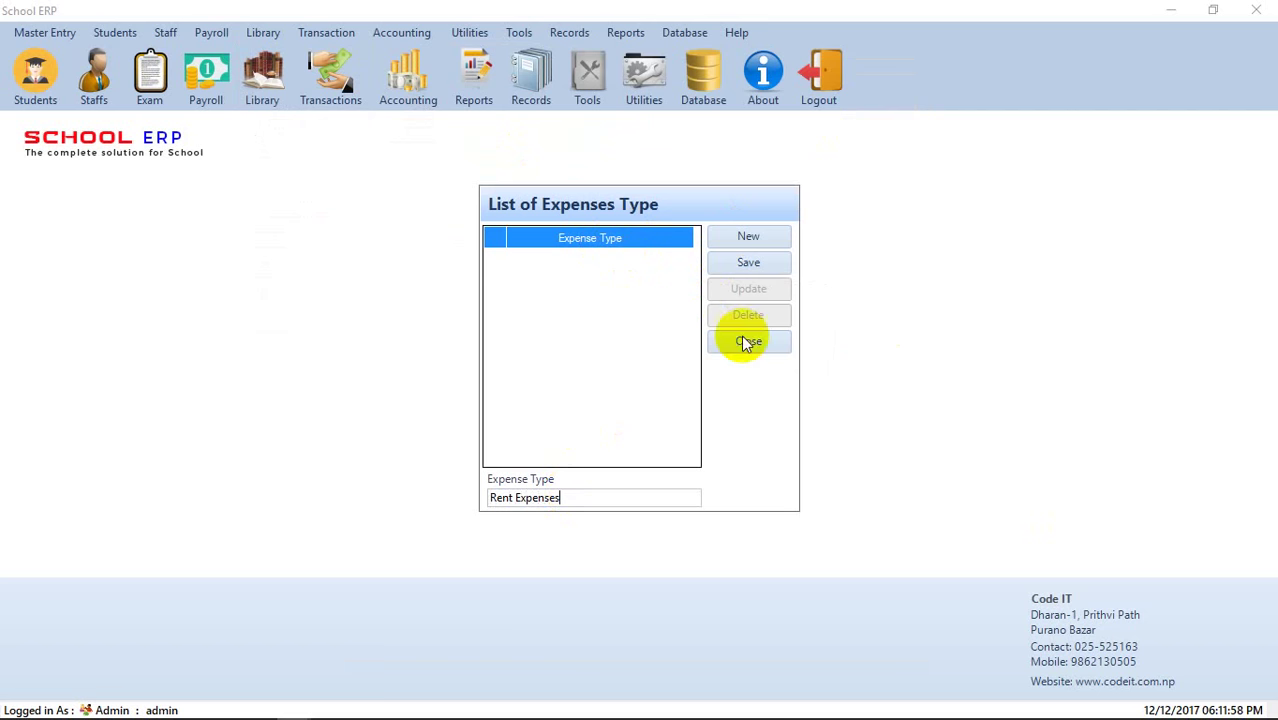
{"action": "left_click", "coordinate": [745, 263]}
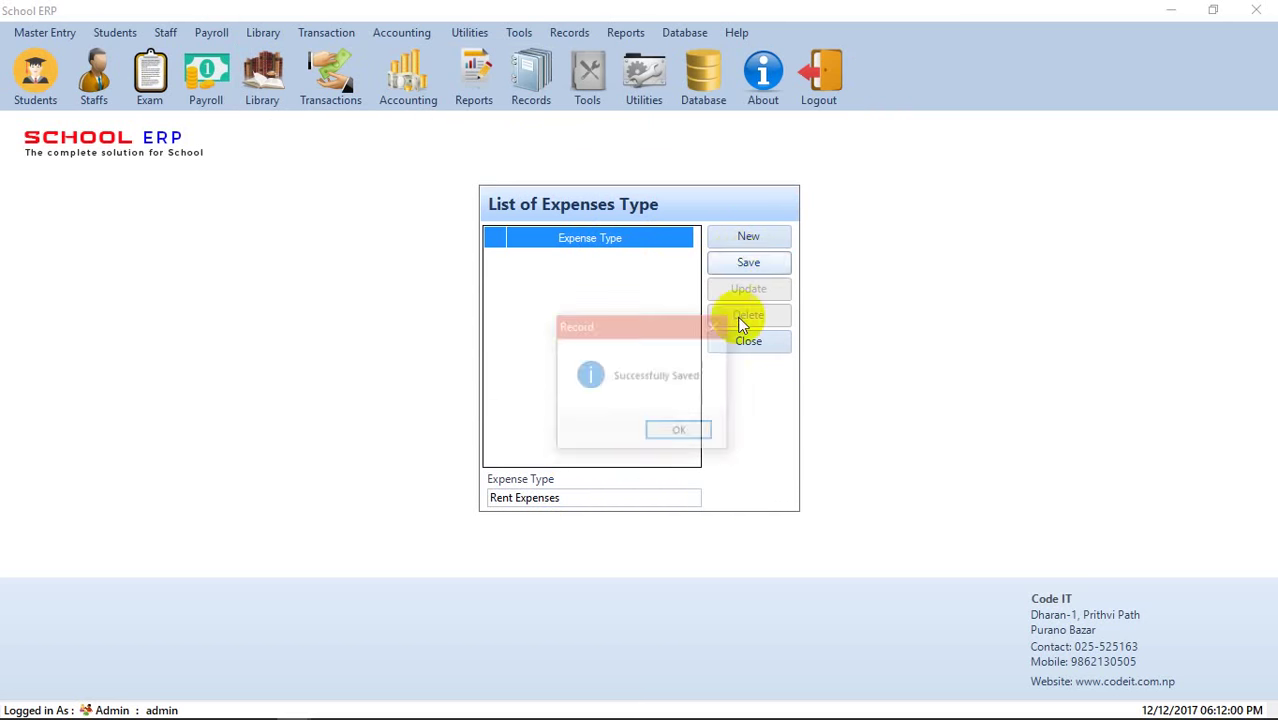
{"action": "left_click", "coordinate": [680, 432]}
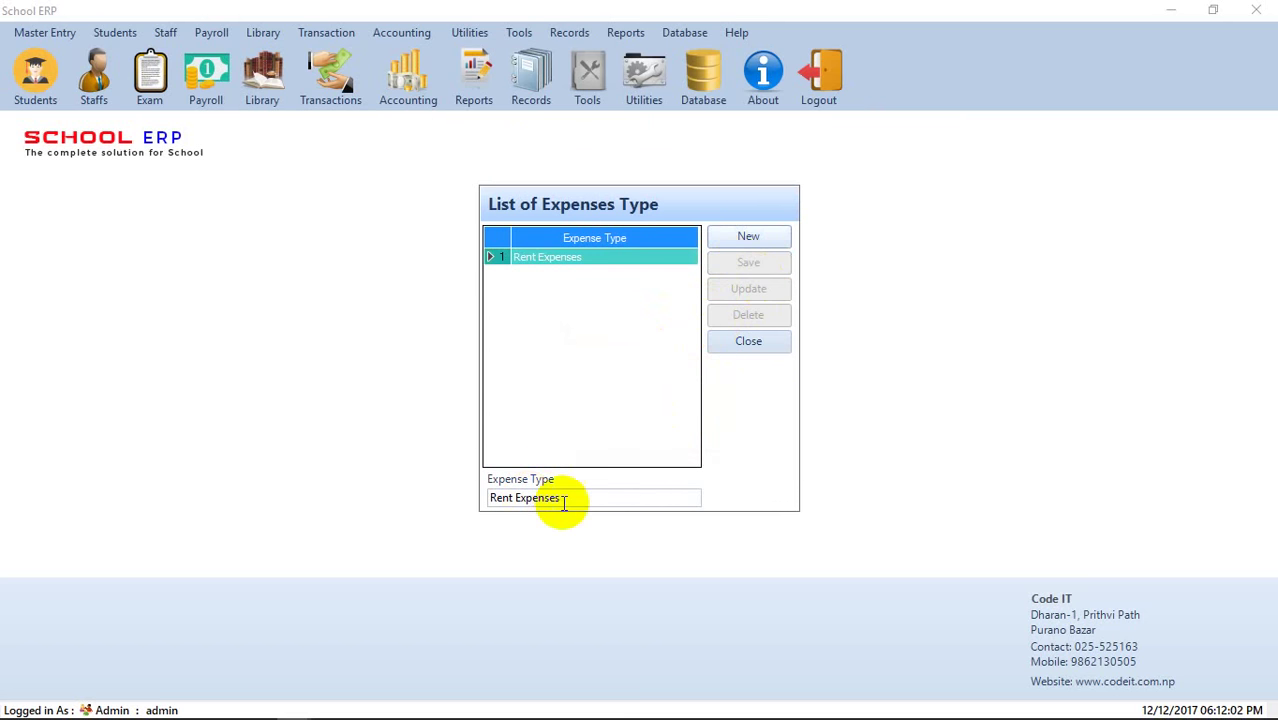
- Add and save the expense type Electricity Expenses, then close the list
{"action": "left_click", "coordinate": [739, 243]}
{"action": "type", "text": "E"}
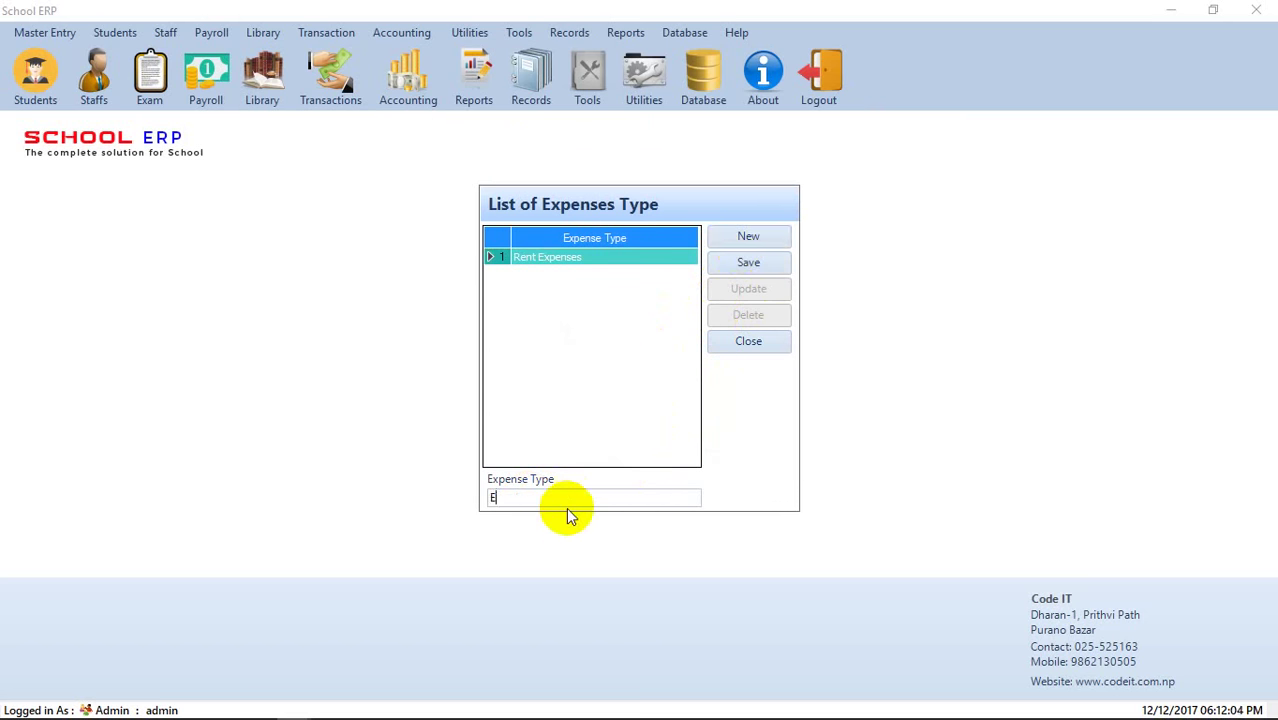
{"action": "type", "text": "lectricity Expenses"}
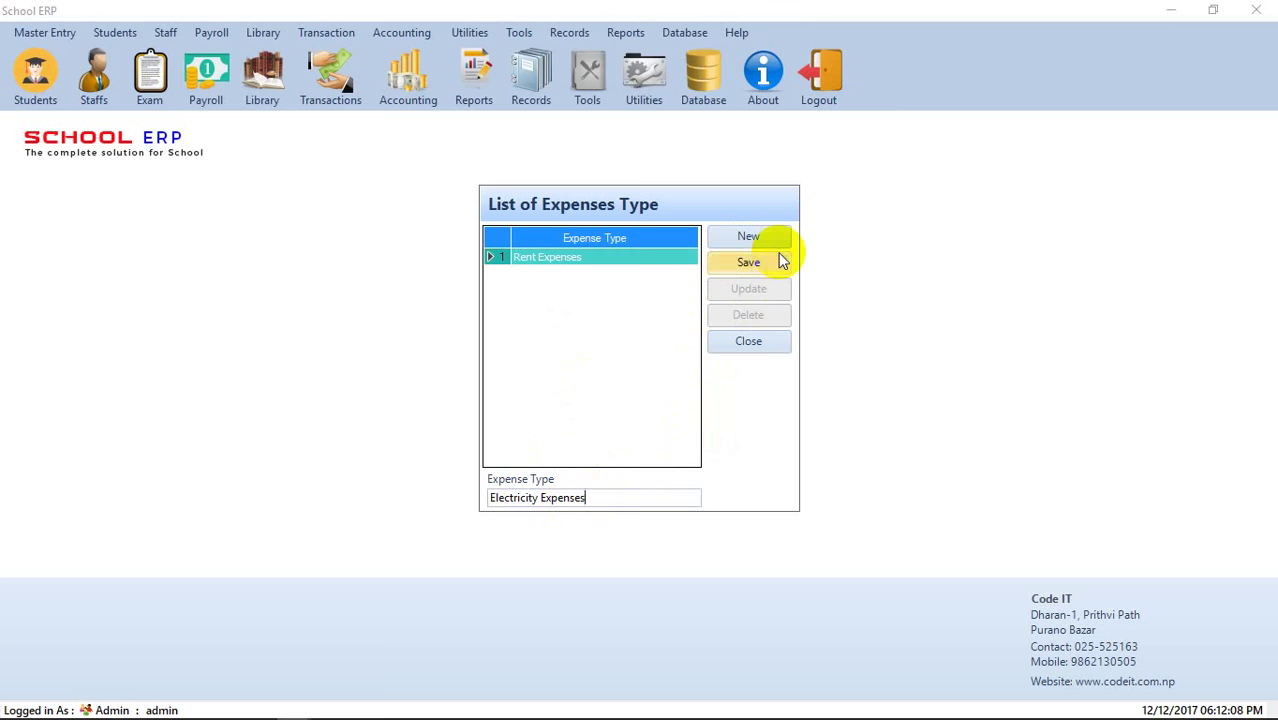
{"action": "left_click", "coordinate": [776, 265]}
{"action": "left_click", "coordinate": [667, 429]}
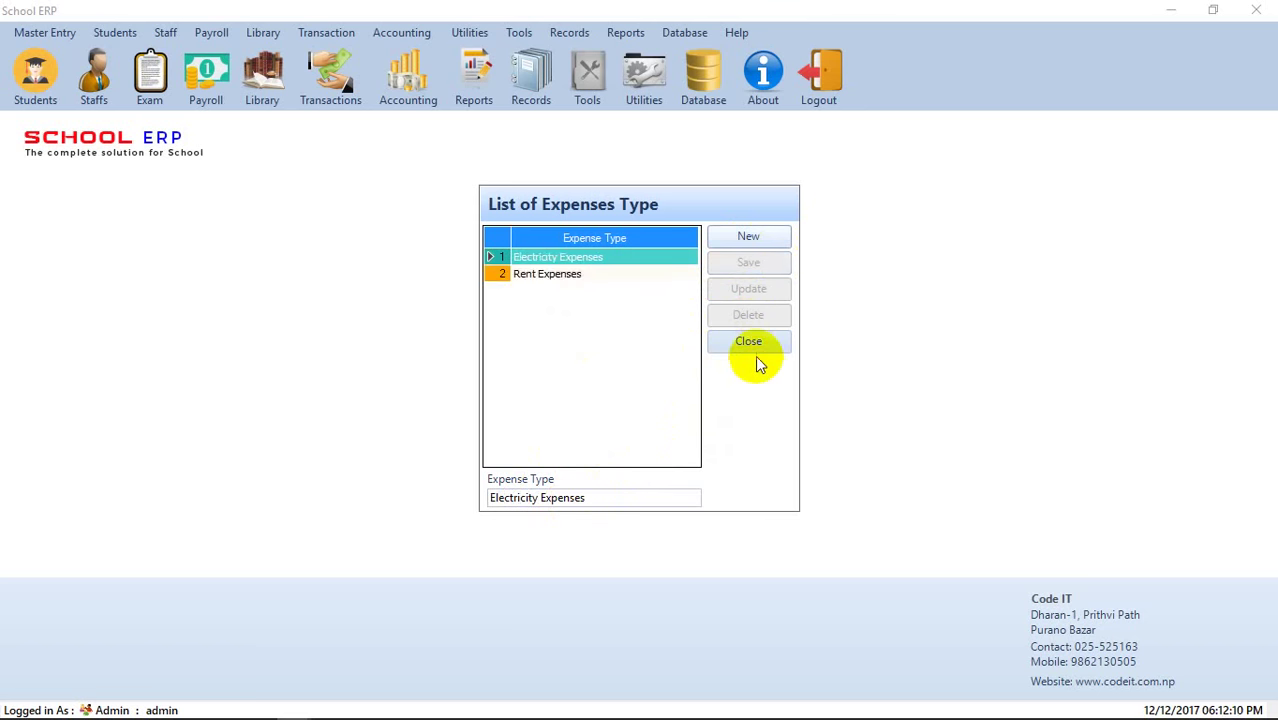
{"action": "left_click", "coordinate": [755, 350]}
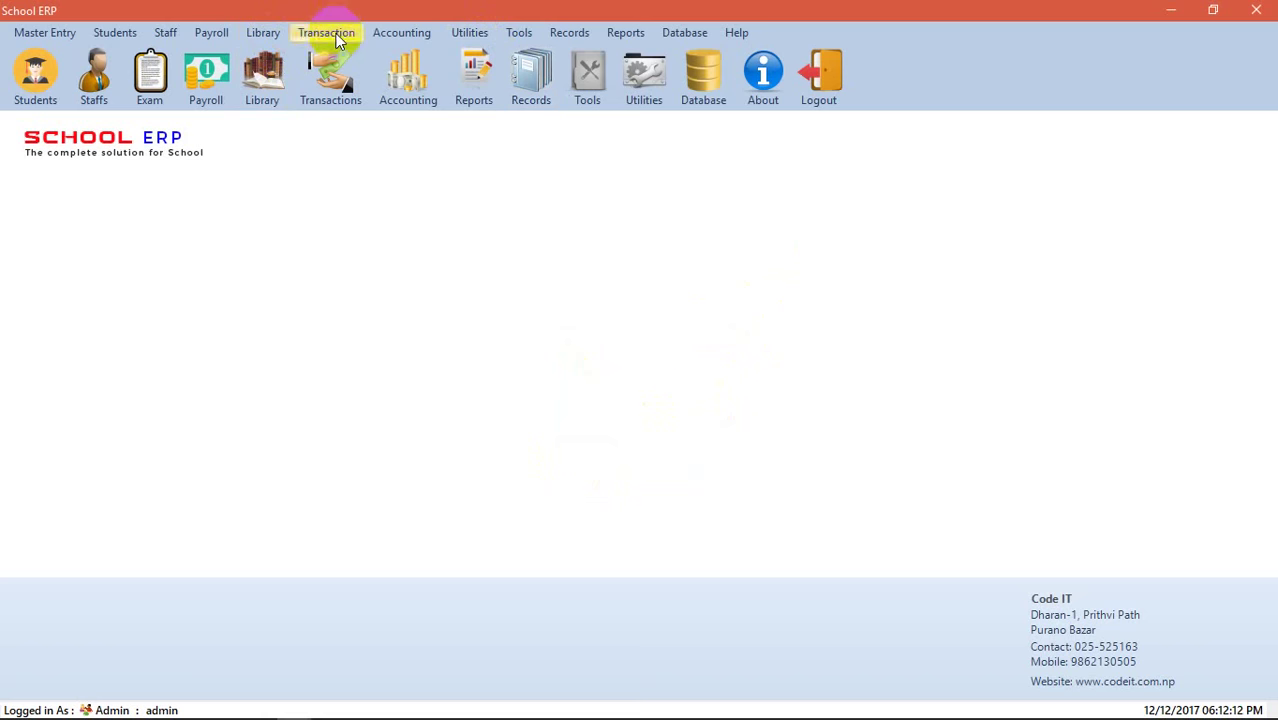
- Open Expenses Master and save the expense Rent under type Rent Expenses
{"action": "left_click", "coordinate": [326, 32]}
{"action": "mouse_move", "coordinate": [371, 34]}
{"action": "left_click", "coordinate": [419, 77]}
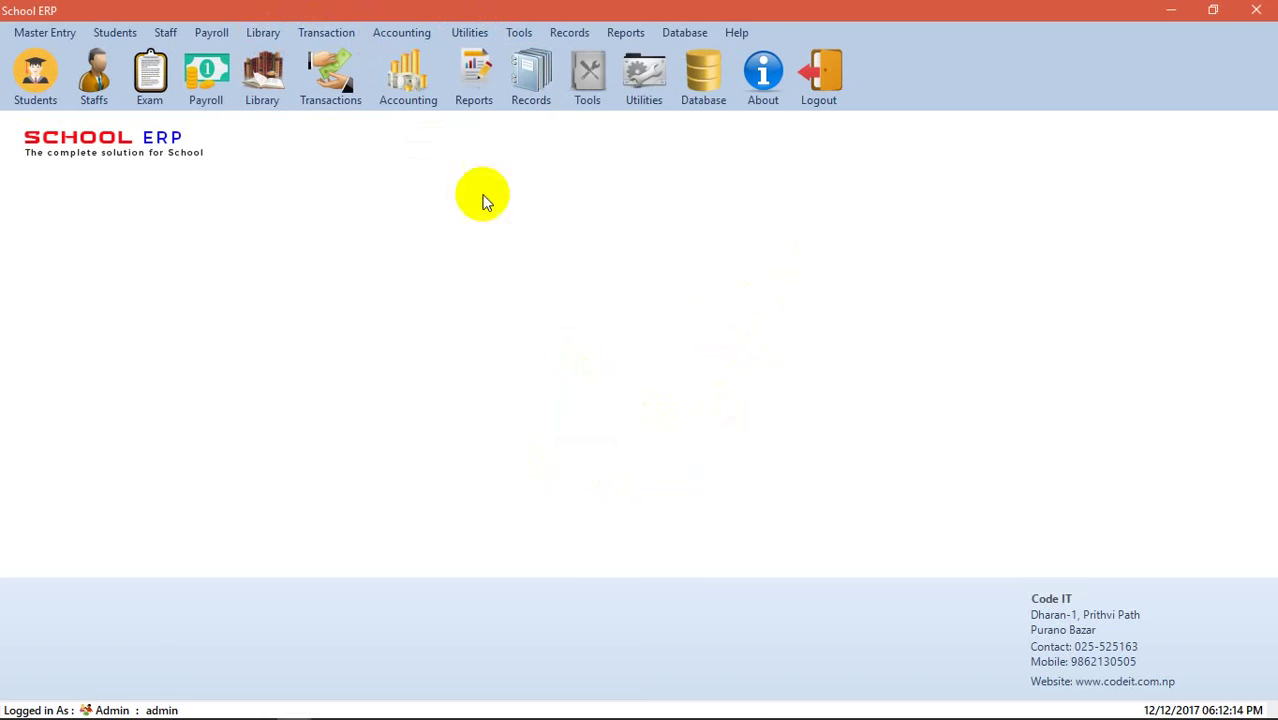
{"action": "left_click", "coordinate": [650, 197]}
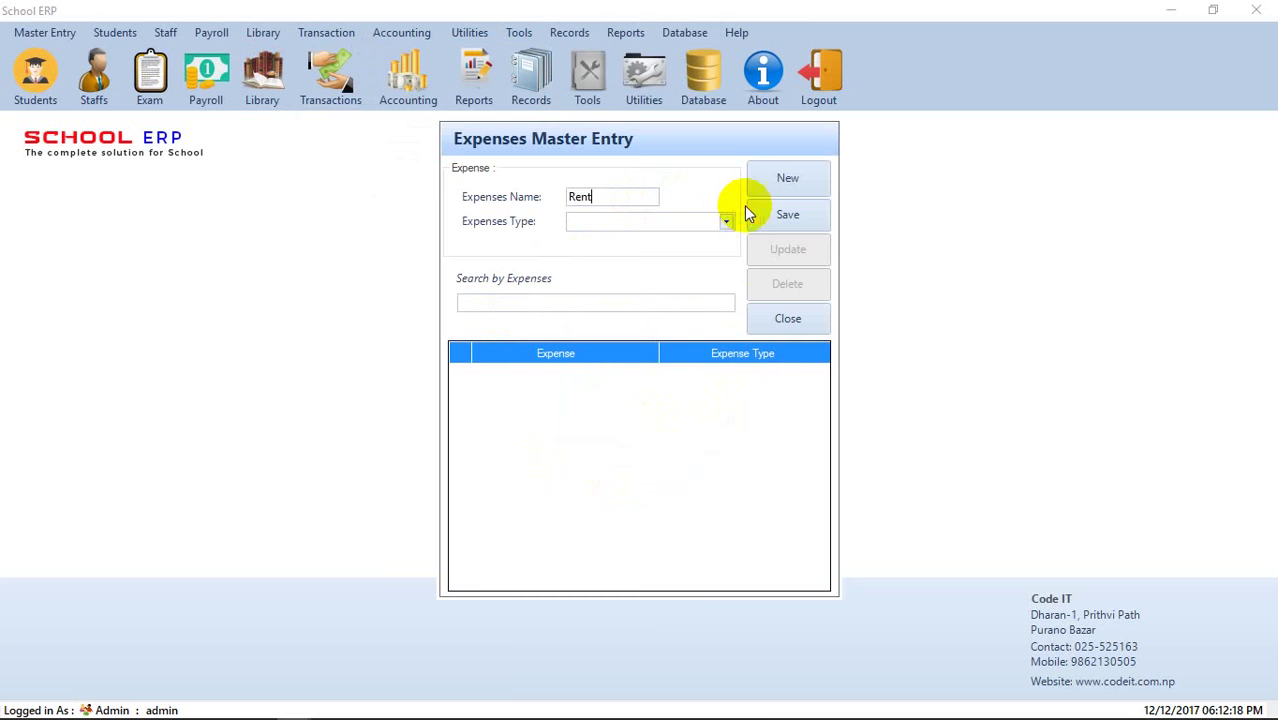
{"action": "left_click", "coordinate": [726, 222]}
{"action": "left_click", "coordinate": [624, 261]}
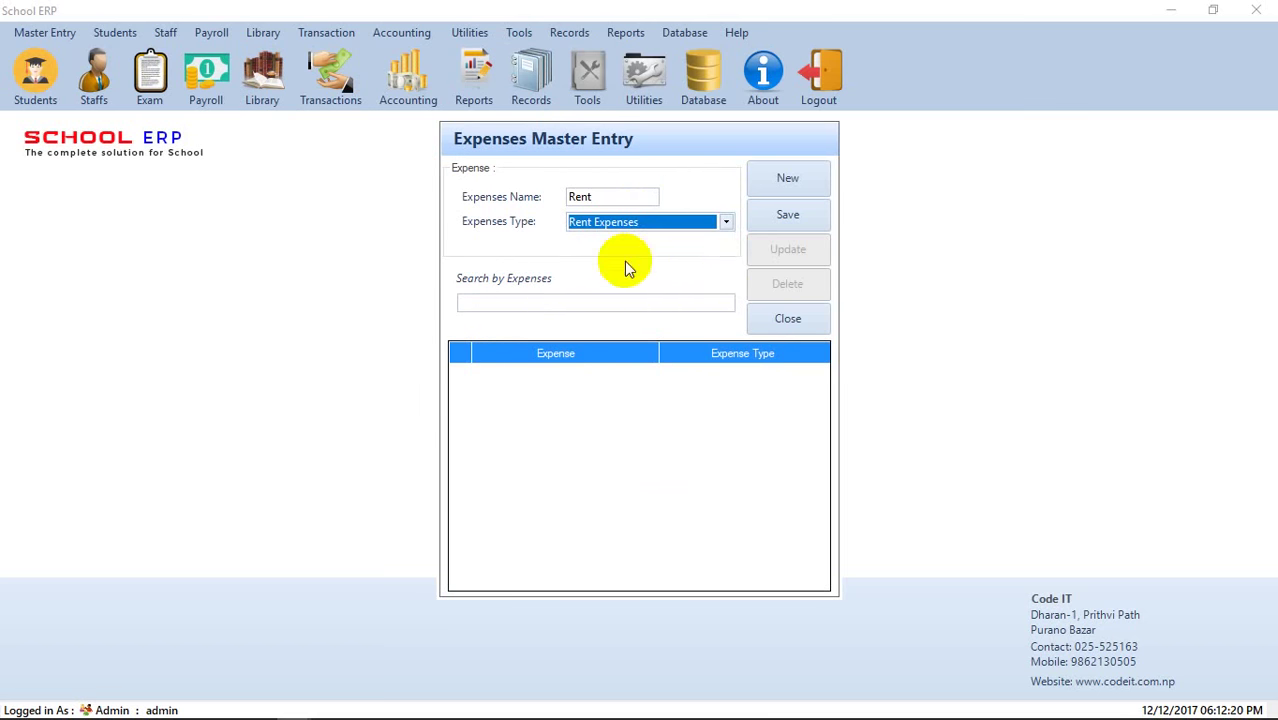
{"action": "left_click", "coordinate": [784, 218]}
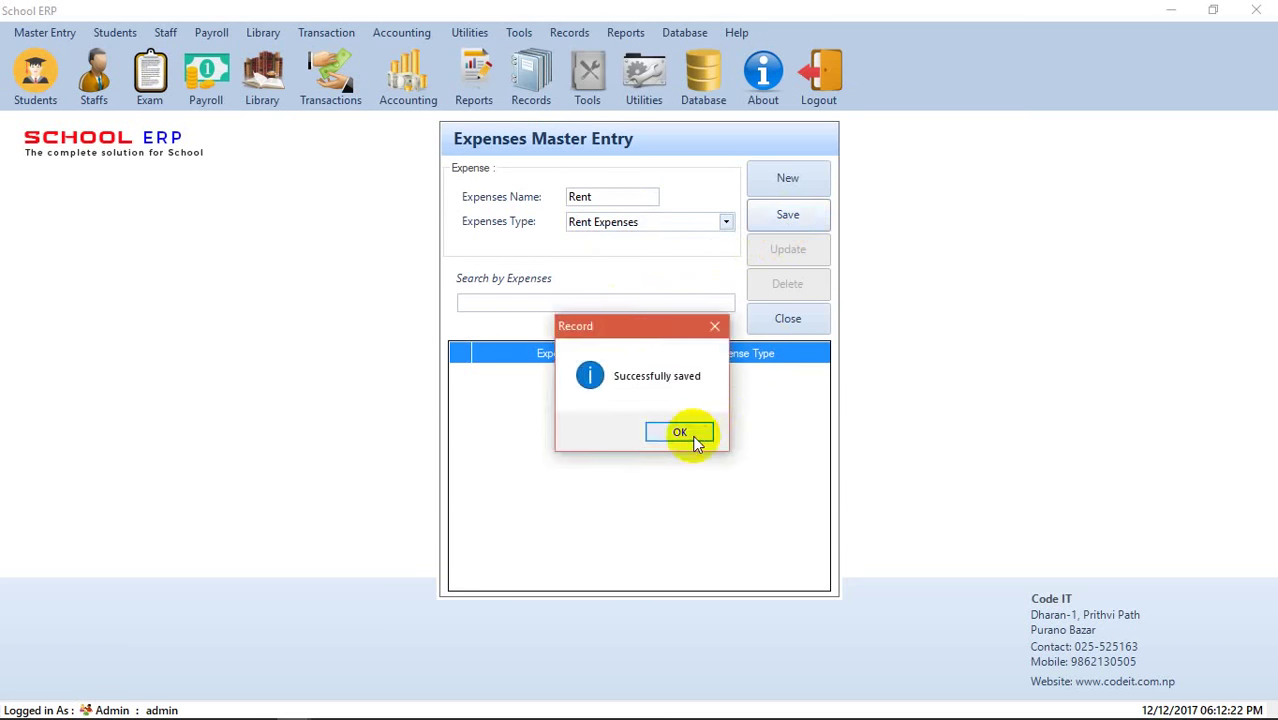
{"action": "left_click", "coordinate": [690, 434]}
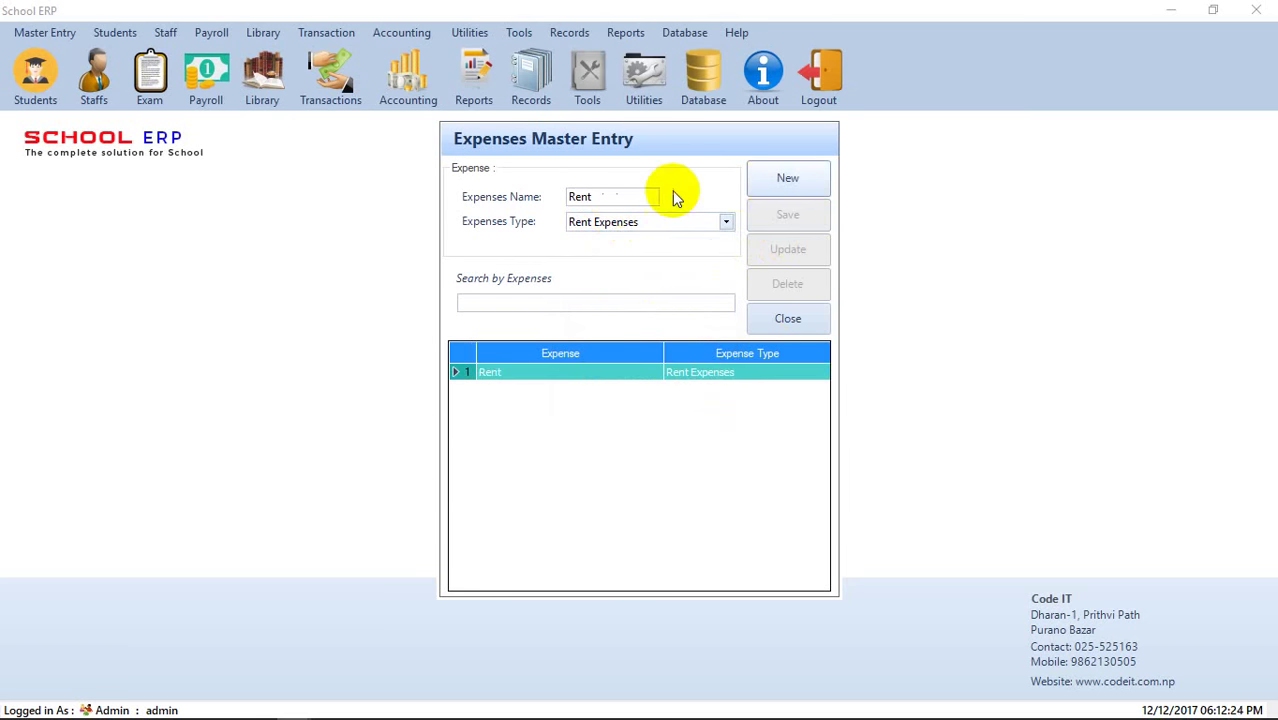
- Save the expense Electricity bill paid under Electricity Expenses, then close the form
{"action": "key", "text": "Return"}
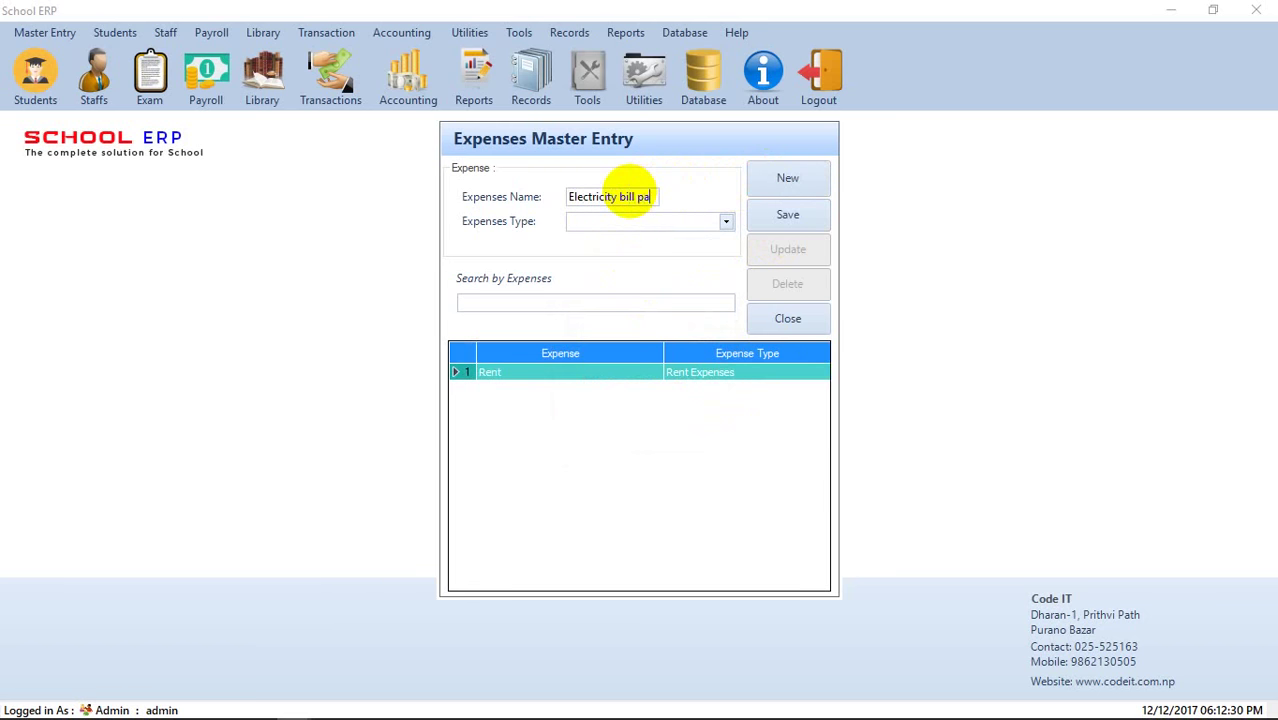
{"action": "left_click", "coordinate": [726, 221]}
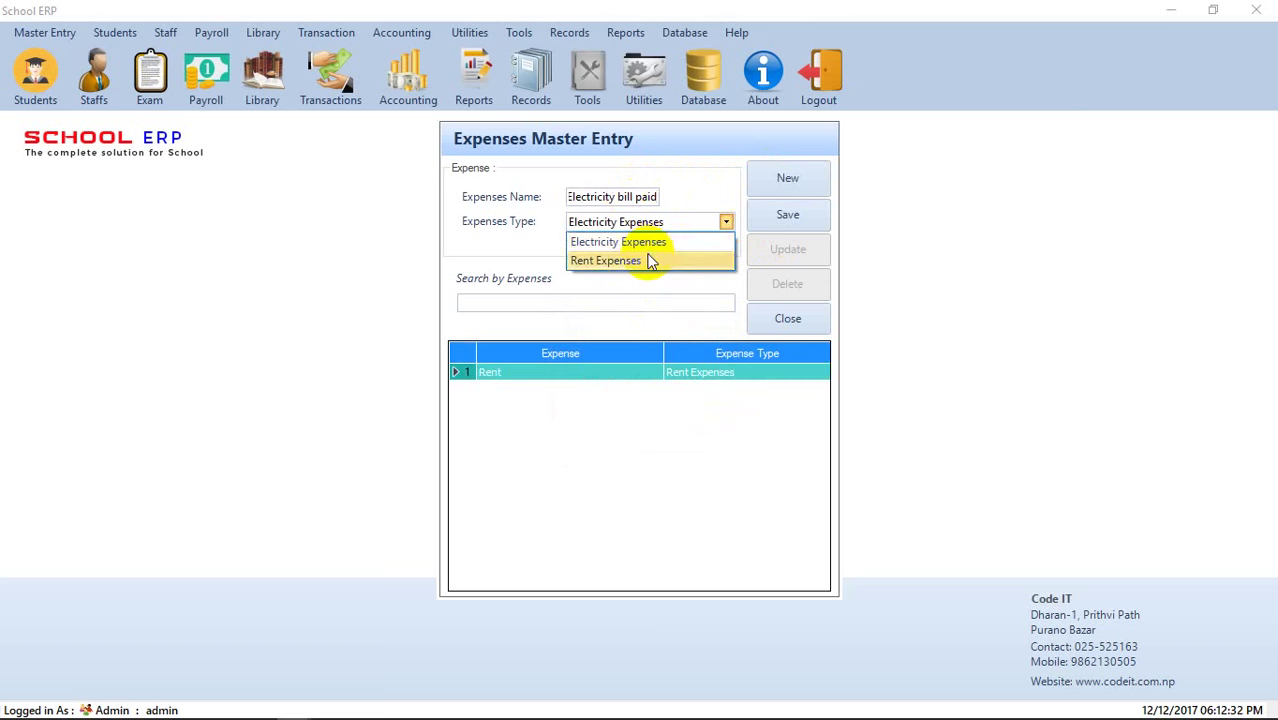
{"action": "left_click", "coordinate": [650, 246]}
{"action": "left_click", "coordinate": [788, 220]}
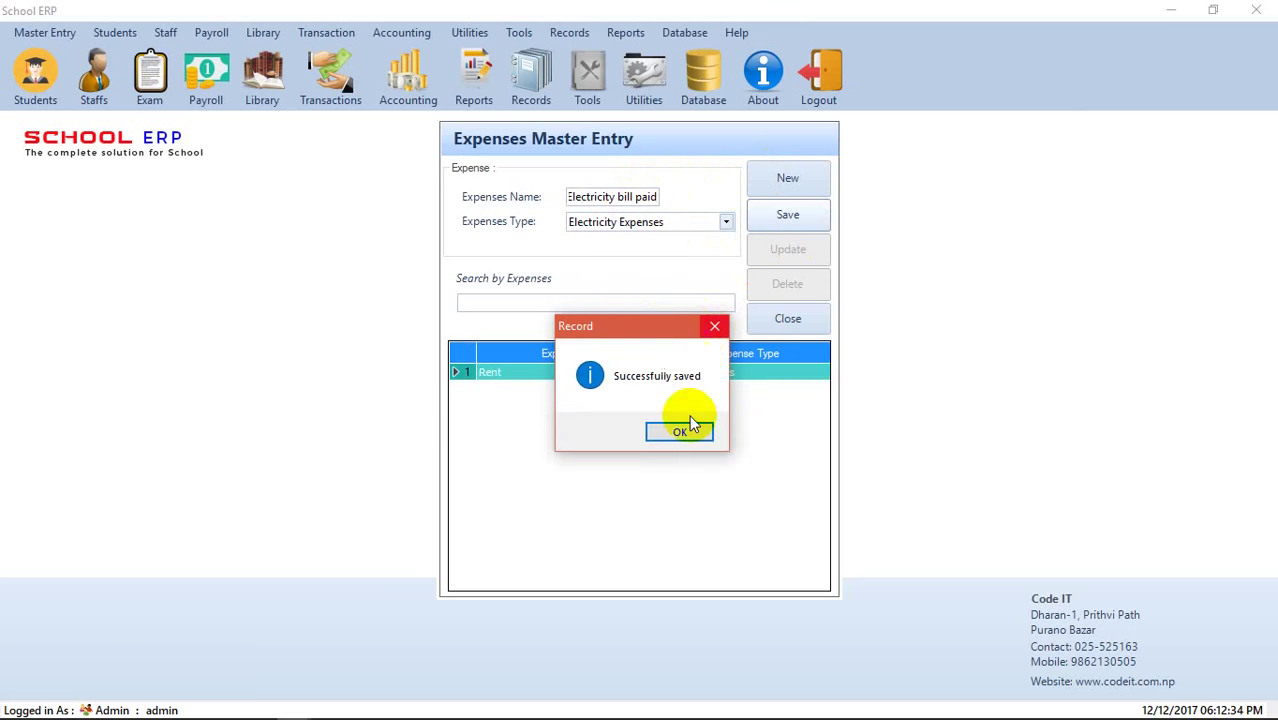
{"action": "left_click", "coordinate": [680, 431]}
{"action": "left_click", "coordinate": [775, 327]}
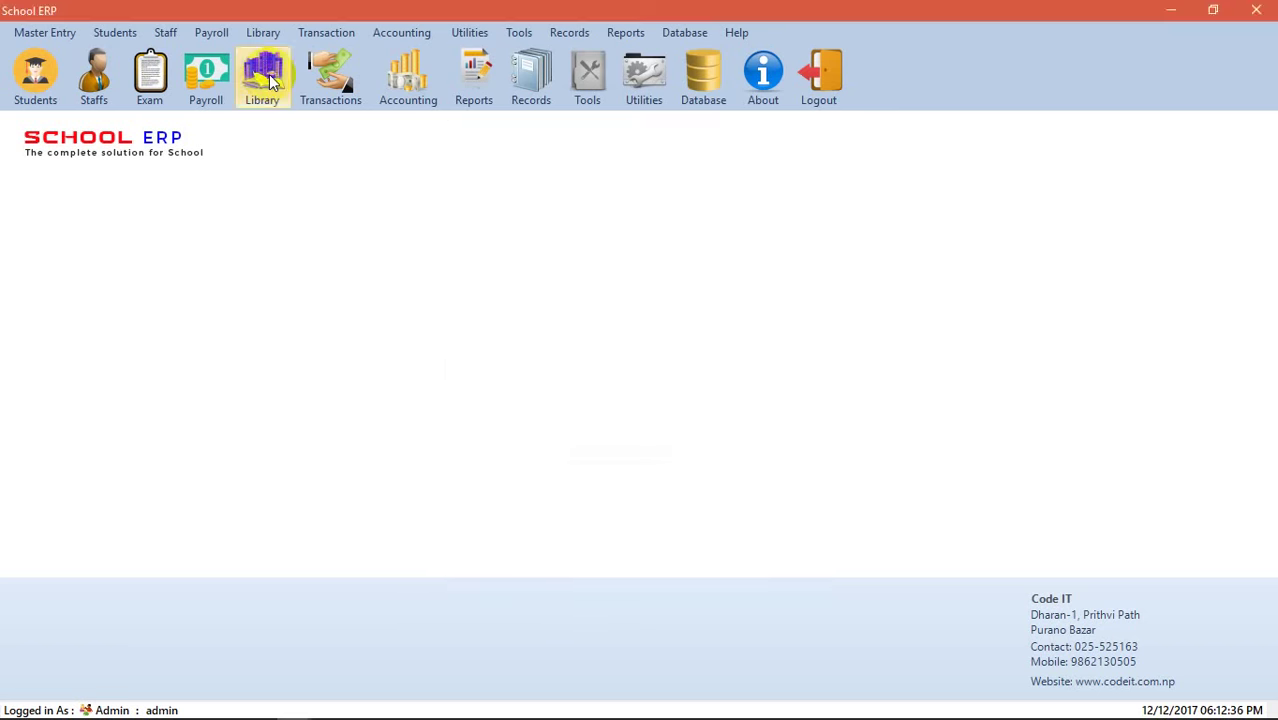
- Open Accounting > Voucher to start voucher V-1 and begin typing the payee's name
{"action": "left_click", "coordinate": [340, 33]}
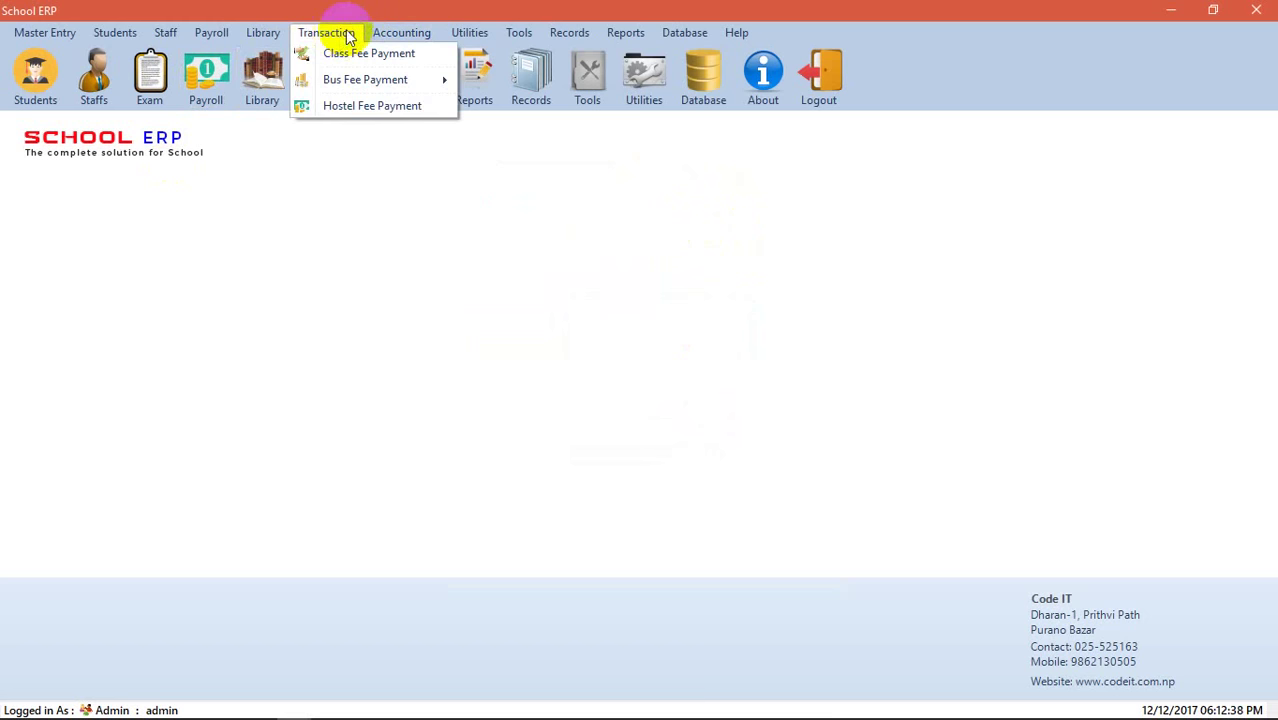
{"action": "left_click", "coordinate": [436, 20]}
{"action": "left_click", "coordinate": [401, 32]}
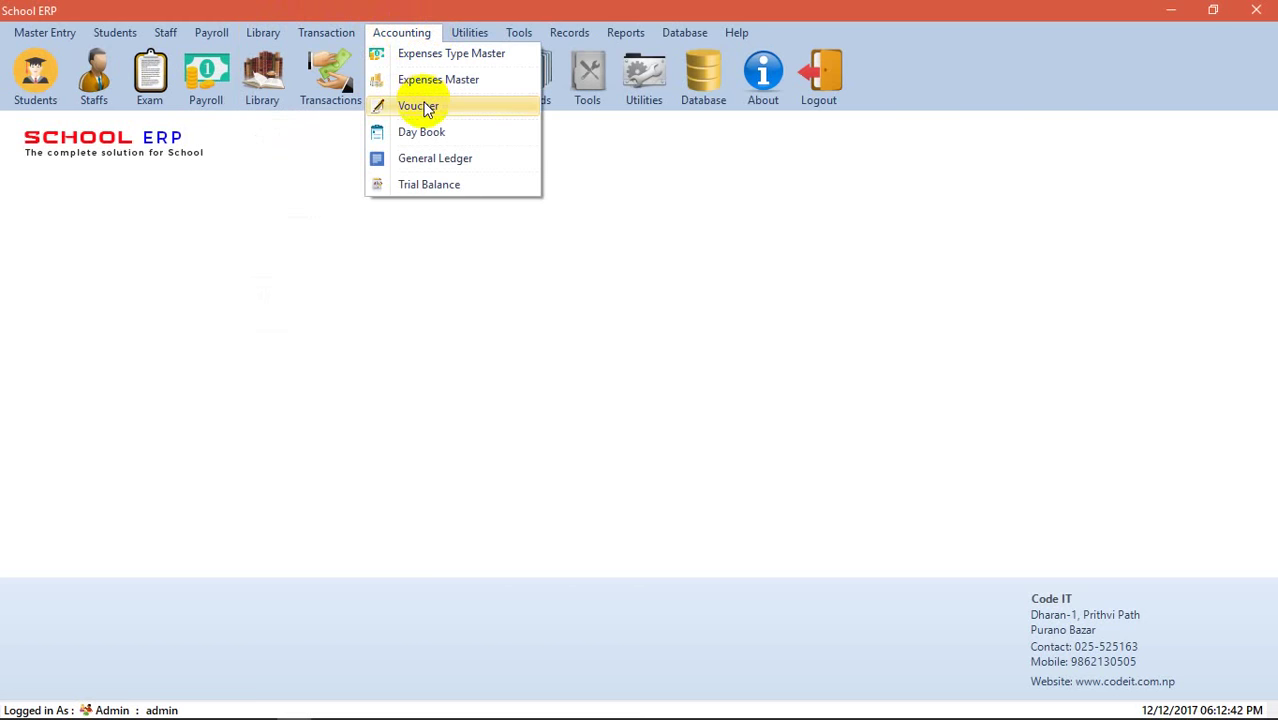
{"action": "left_click", "coordinate": [420, 106]}
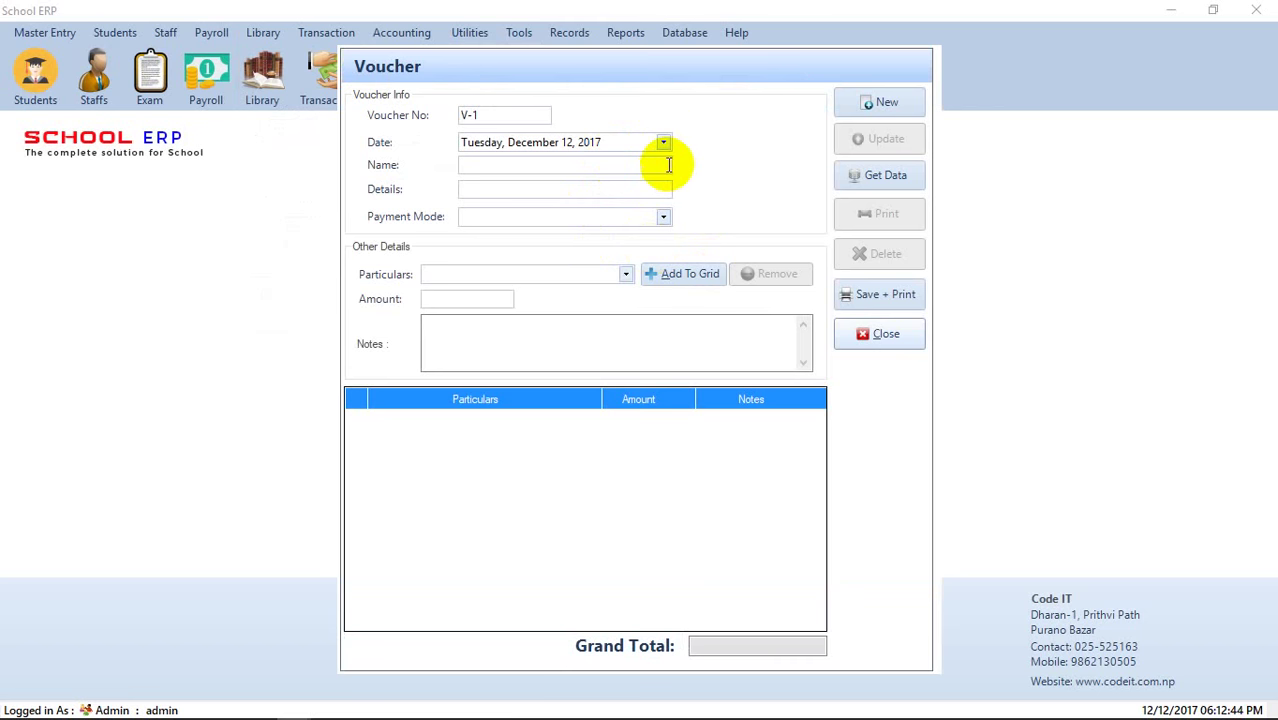
{"action": "left_click", "coordinate": [668, 165]}
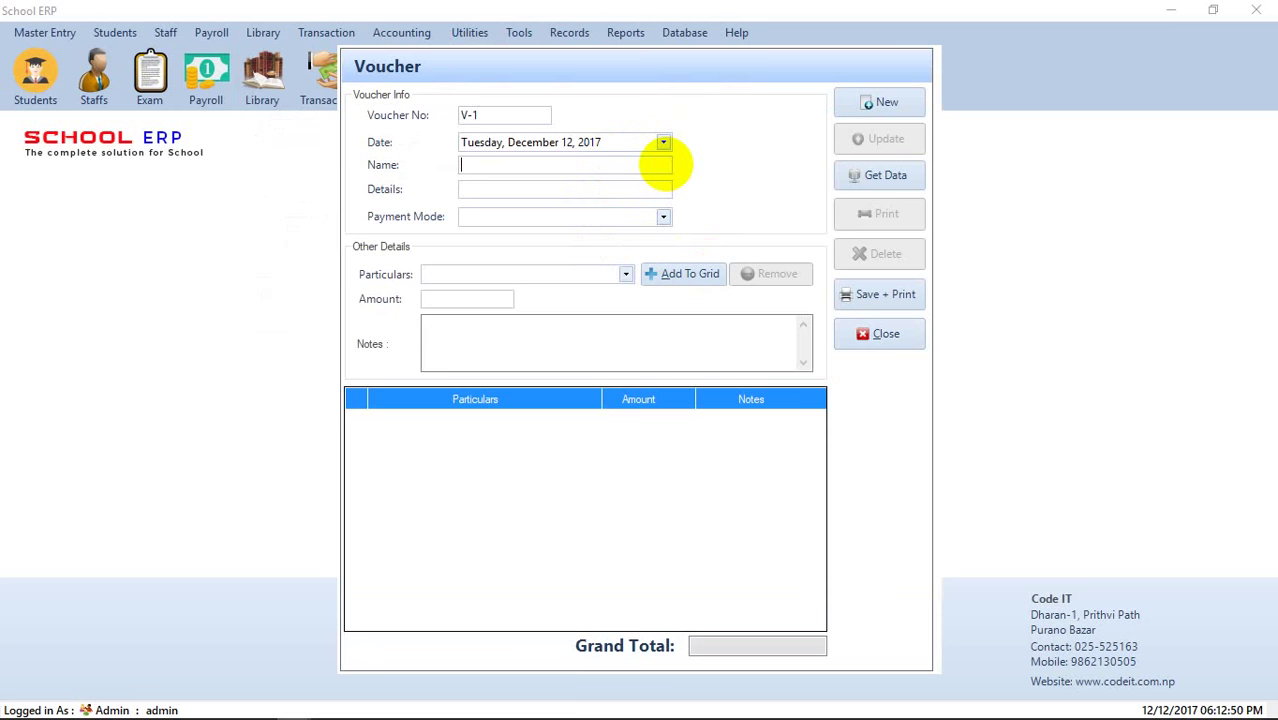
{"action": "type", "text": "Aash"}
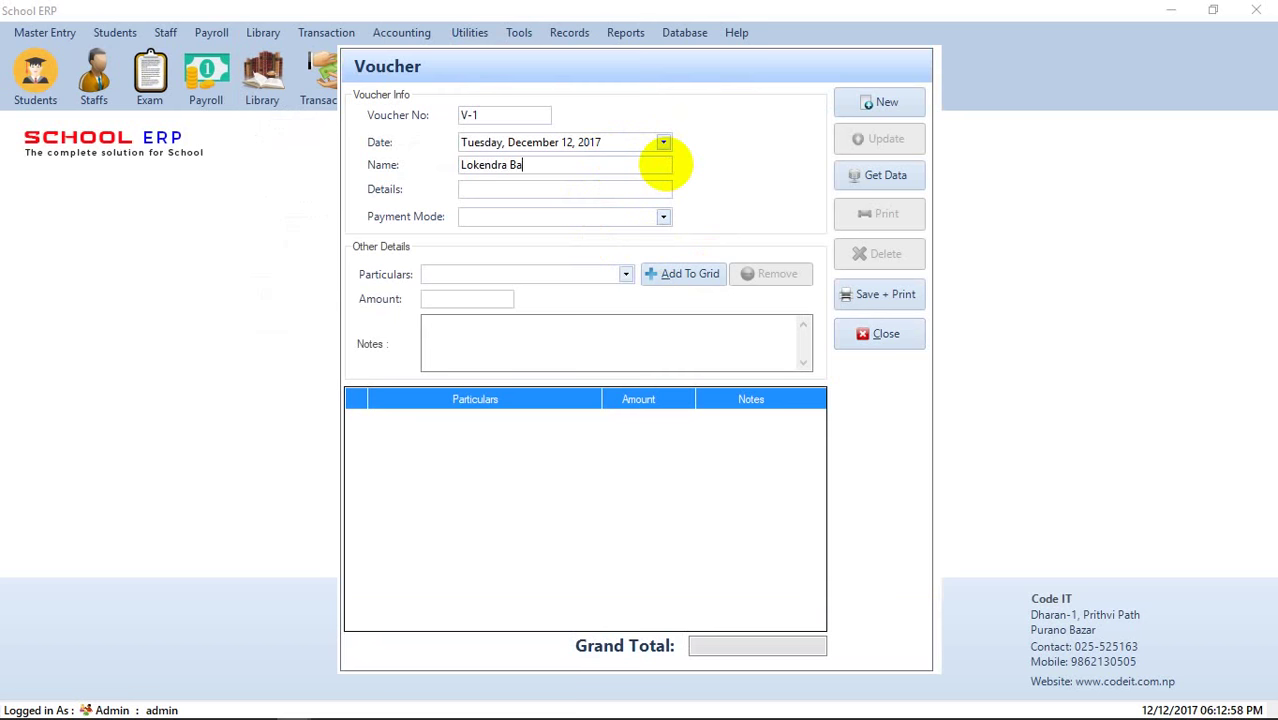
- Enter 'Ho' as the voucher details and set the payment mode to By Cash
{"action": "left_click", "coordinate": [656, 196]}
{"action": "type", "text": "Home rent"}
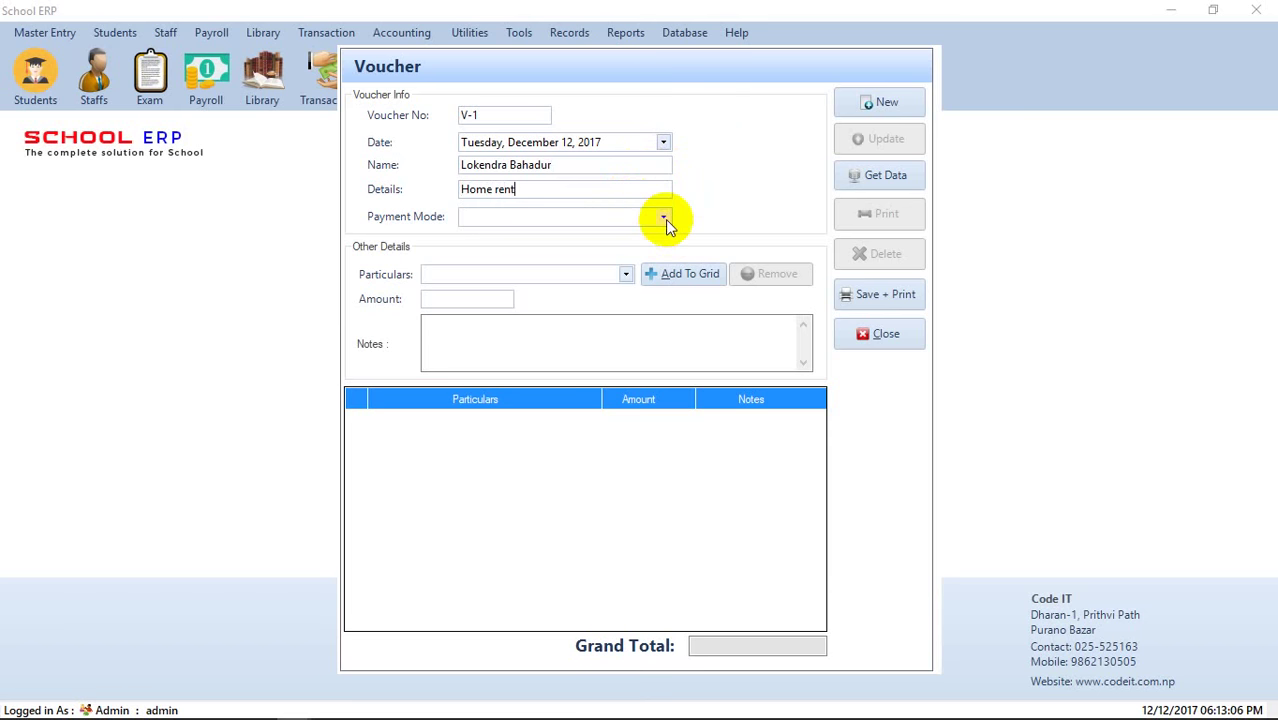
{"action": "left_click", "coordinate": [665, 219]}
{"action": "left_click", "coordinate": [578, 239]}
- Add a Rent line of 9000 to the voucher grid and begin the note 'Rent paid for'
{"action": "left_click", "coordinate": [574, 275]}
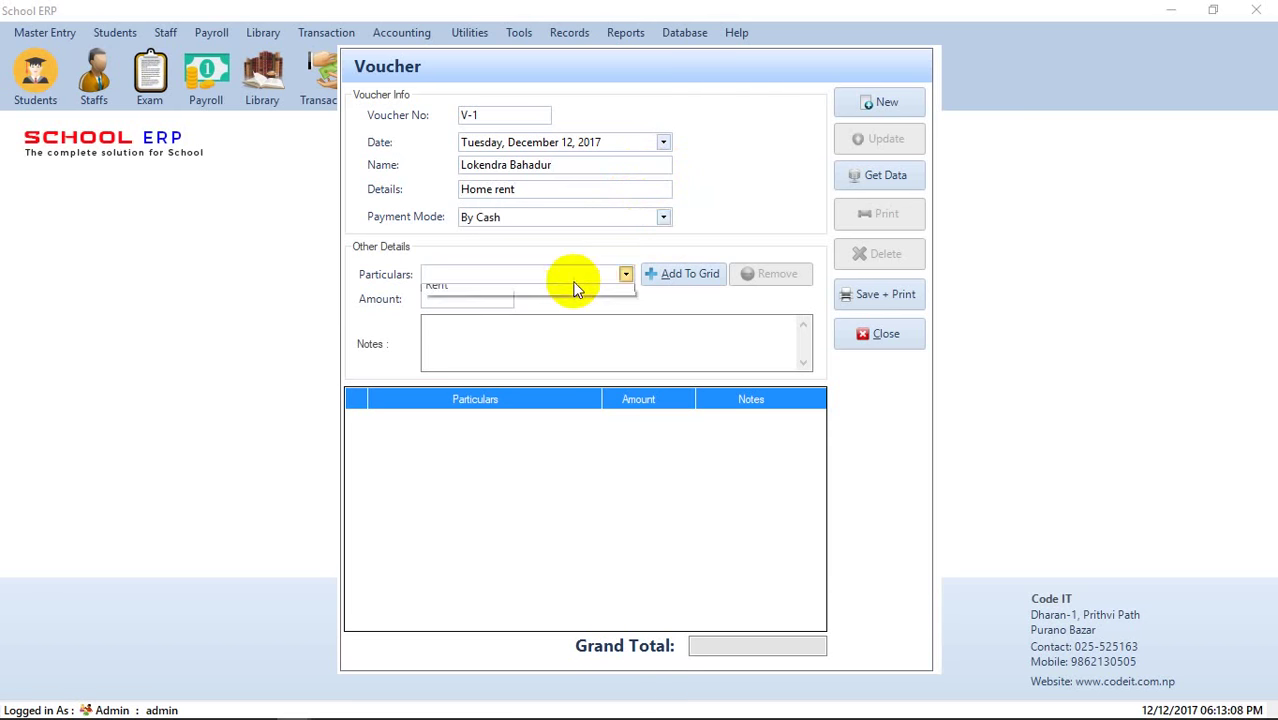
{"action": "left_click", "coordinate": [449, 313]}
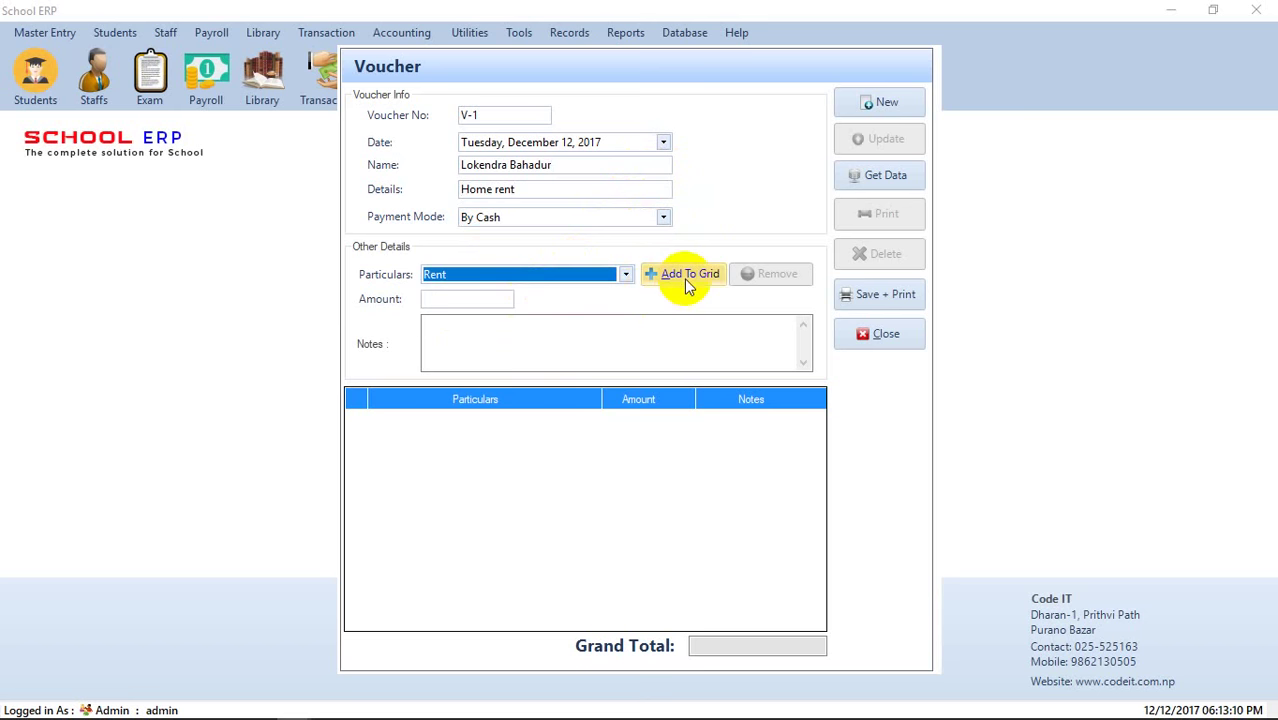
{"action": "left_click", "coordinate": [491, 298]}
{"action": "type", "text": "90"}
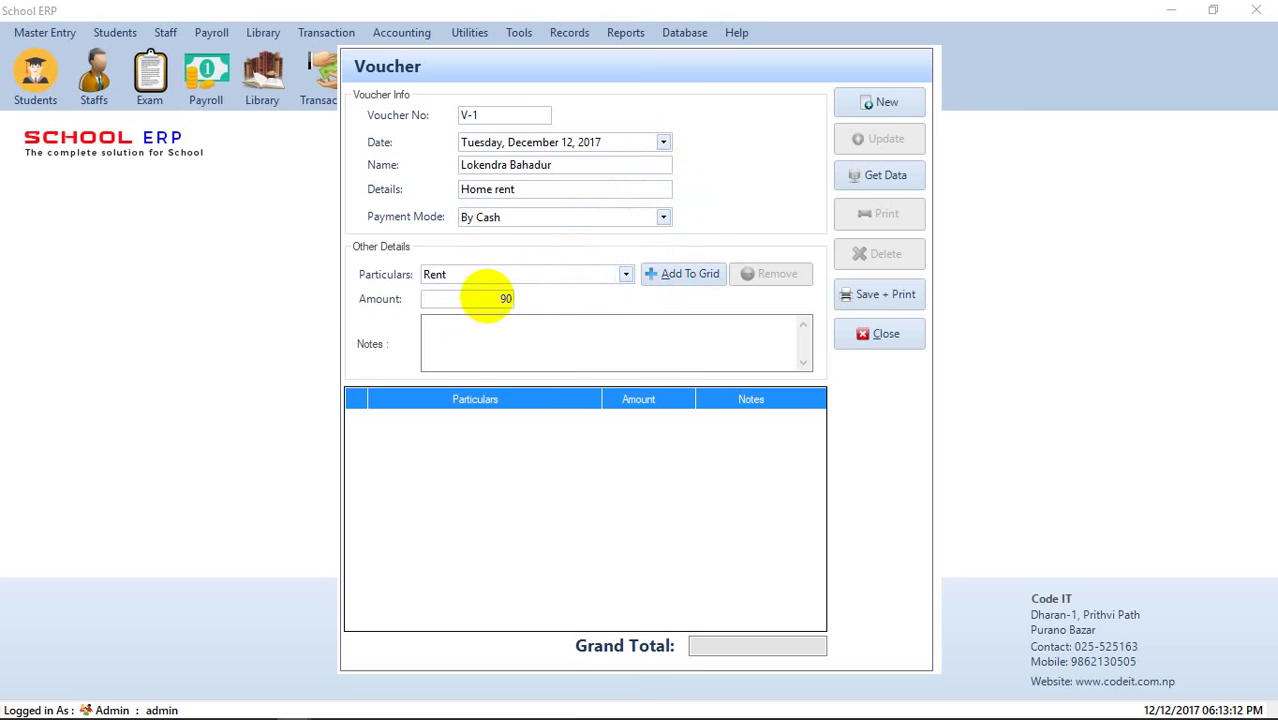
{"action": "type", "text": "00"}
{"action": "left_click", "coordinate": [688, 273]}
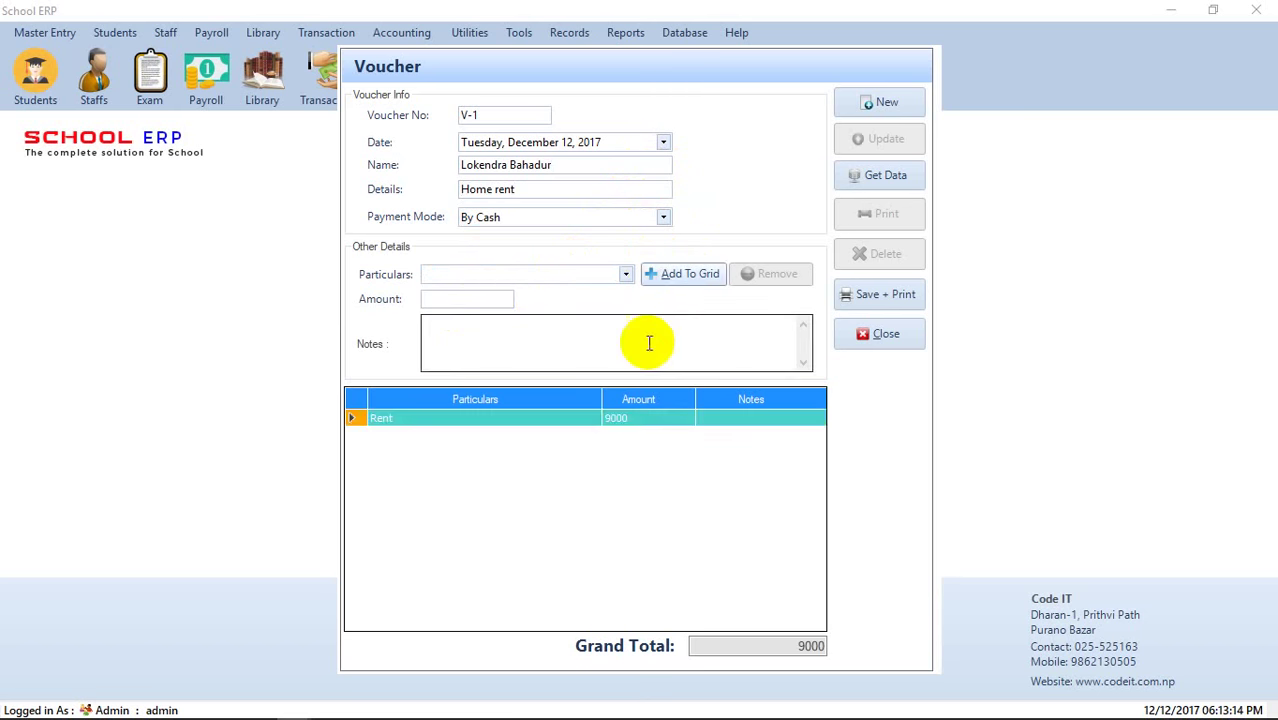
{"action": "left_click", "coordinate": [650, 342]}
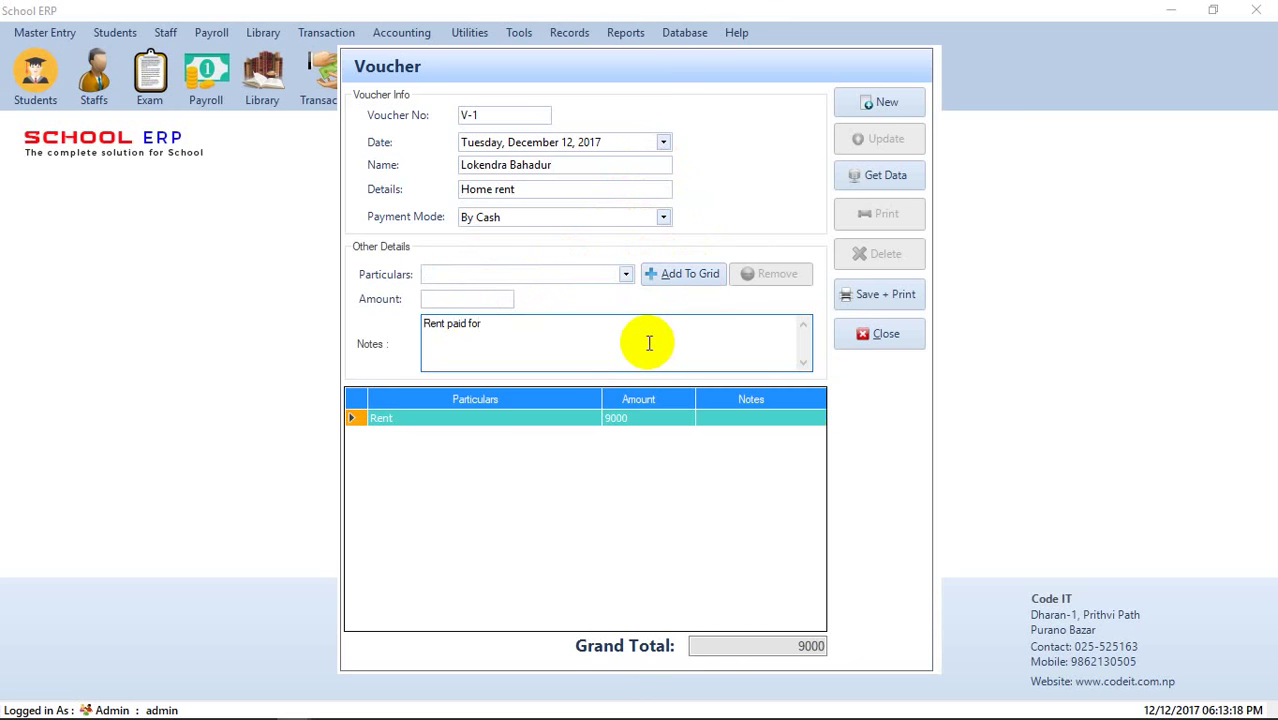
{"action": "left_click", "coordinate": [645, 420]}
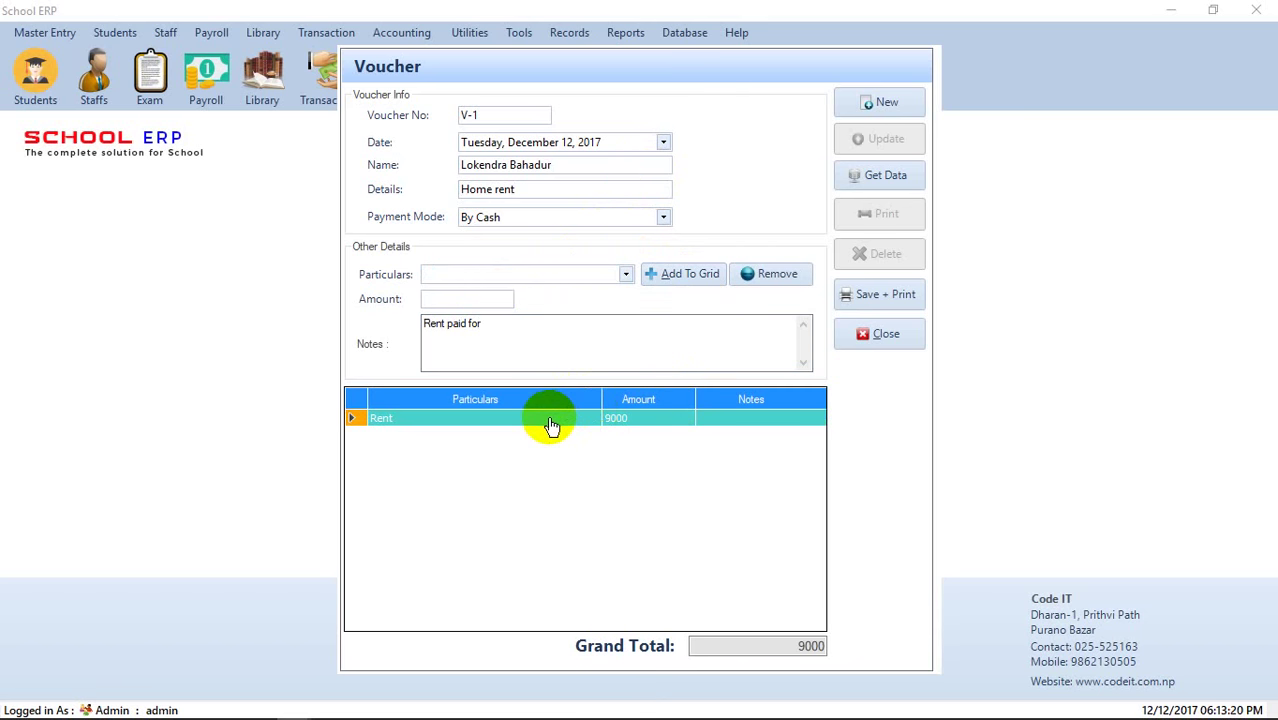
{"action": "left_click", "coordinate": [549, 331]}
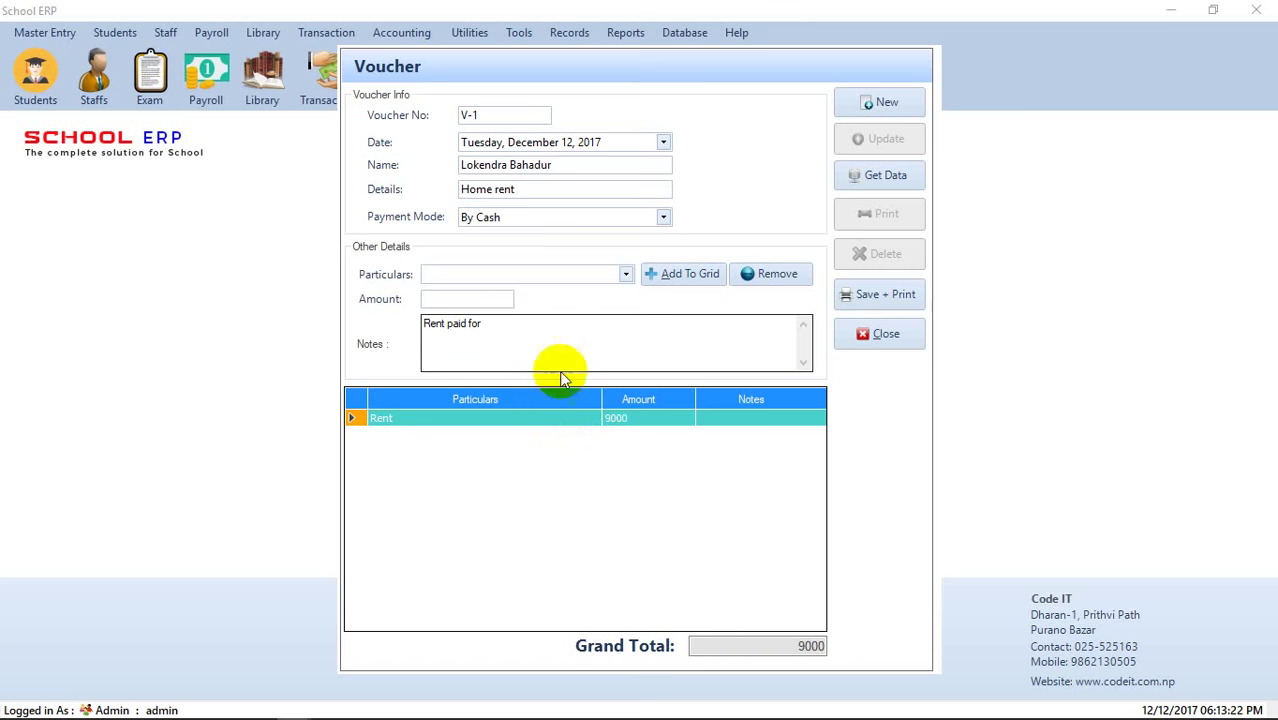
- Remove the existing Rent line and re-select Rent with amount 9000
{"action": "left_click", "coordinate": [774, 273]}
{"action": "left_click", "coordinate": [503, 276]}
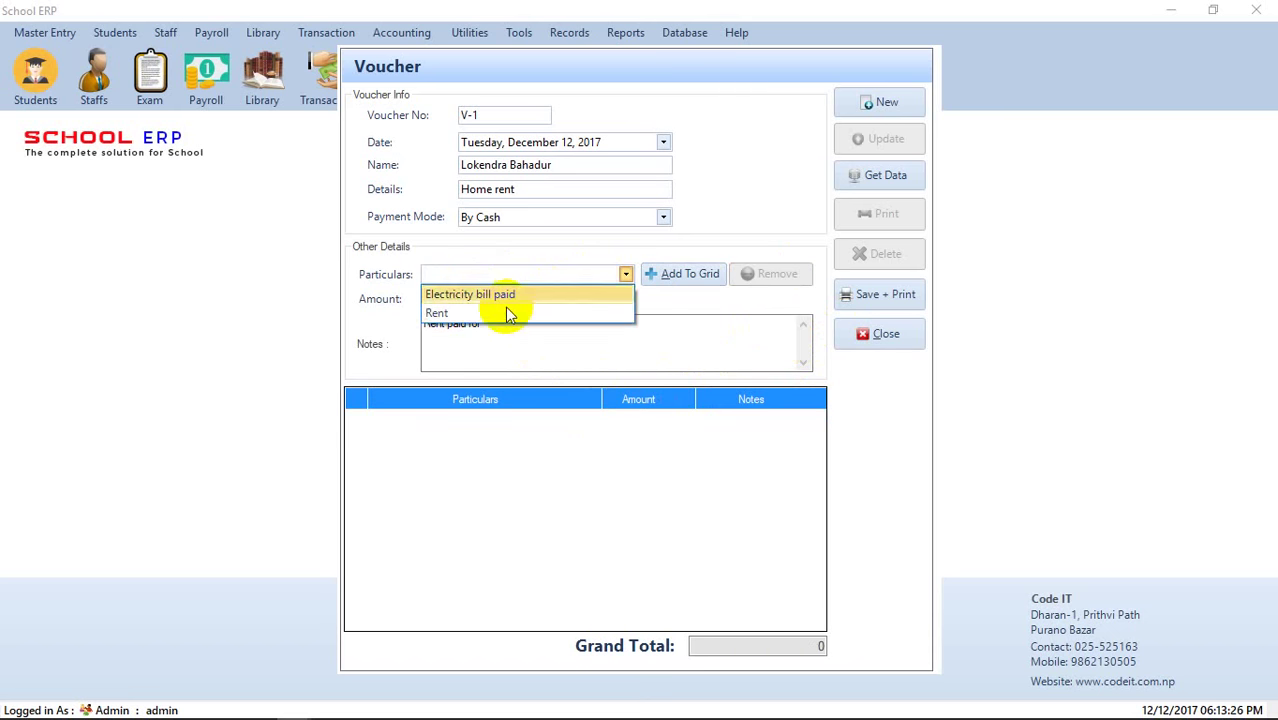
{"action": "left_click", "coordinate": [500, 308]}
{"action": "left_click", "coordinate": [497, 305]}
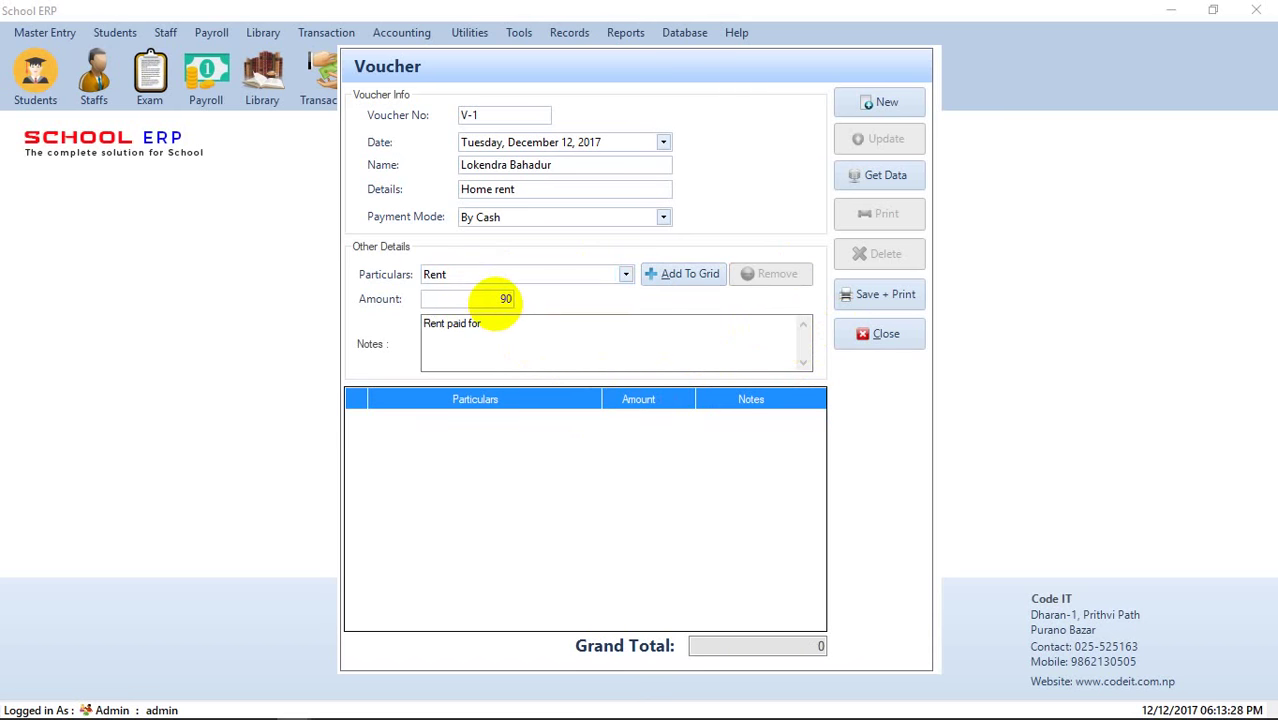
- Finish the note as 'Rent paid for Baishak', add the line, and Save + Print the voucher
{"action": "left_click", "coordinate": [491, 321]}
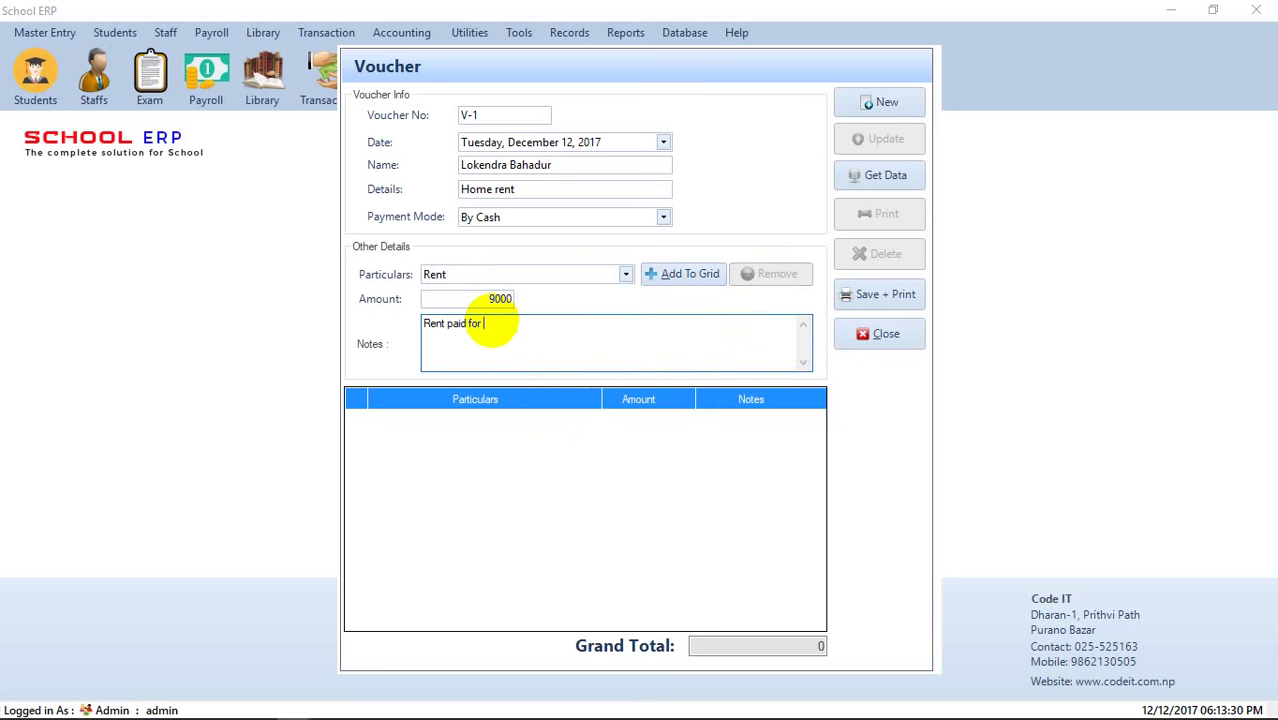
{"action": "type", "text": "Baishak"}
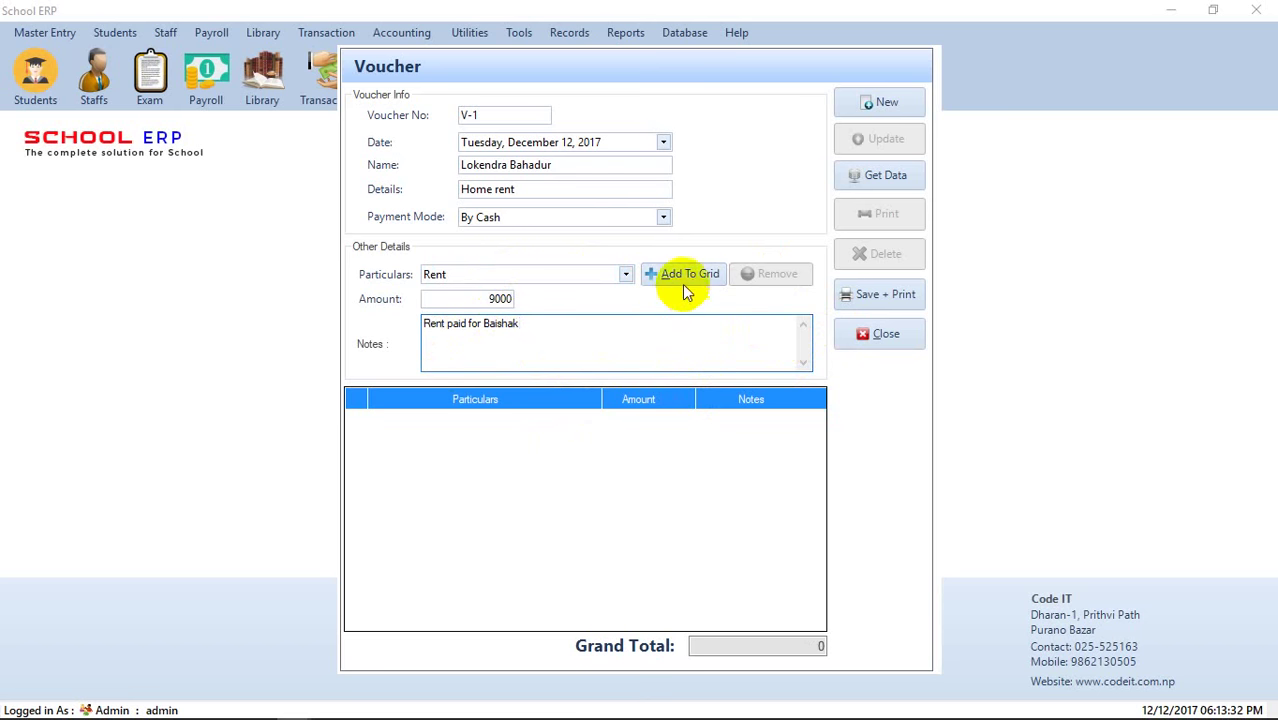
{"action": "left_click", "coordinate": [686, 280]}
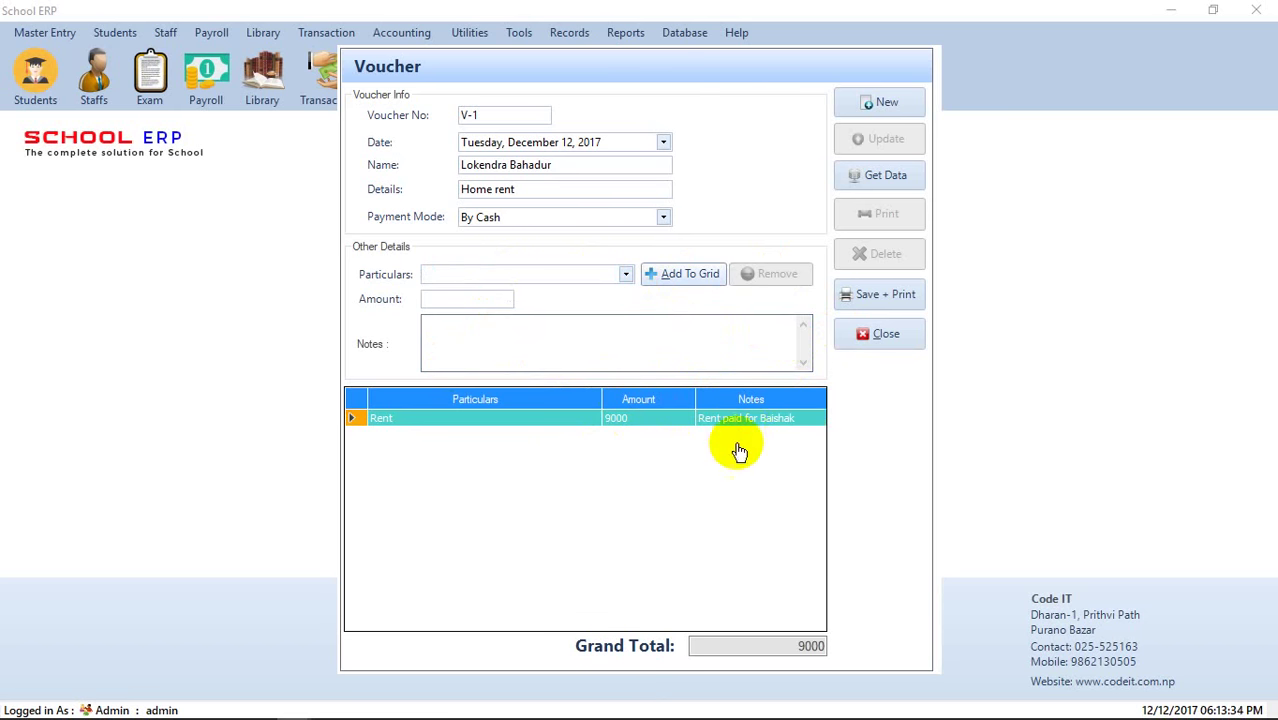
{"action": "left_click", "coordinate": [868, 298]}
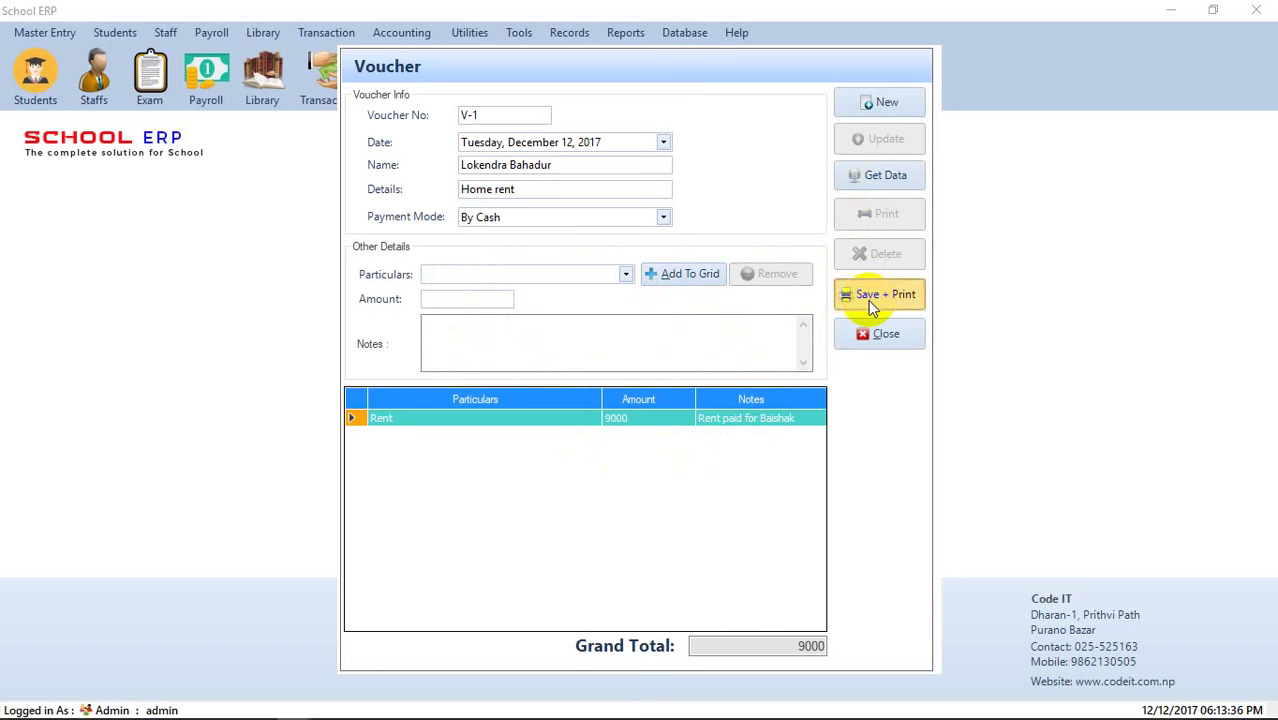
- Acknowledge the save and close the printed voucher V-1 preview showing Rent 9,000.00
{"action": "left_click", "coordinate": [679, 431]}
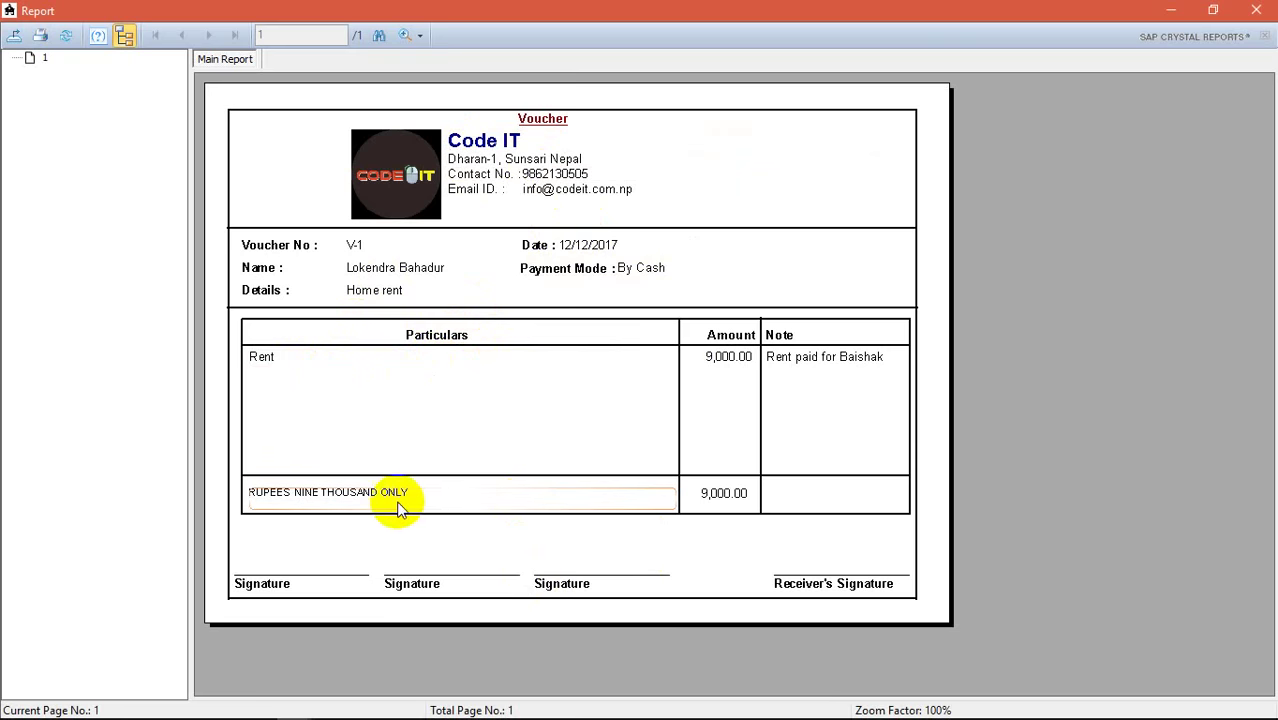
{"action": "left_click", "coordinate": [1256, 10]}
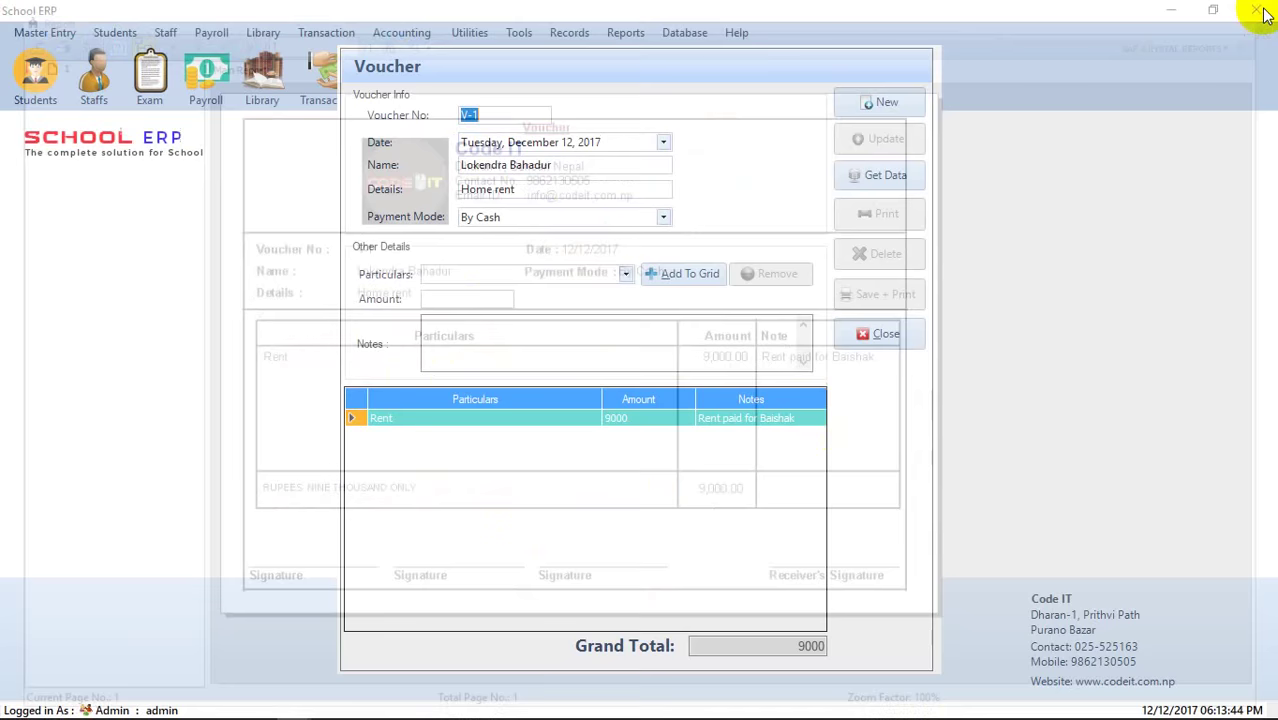
- Close the voucher form and view the Daybook for 12/12/2017, showing V-1 expenses of 9,000
{"action": "left_click", "coordinate": [886, 330]}
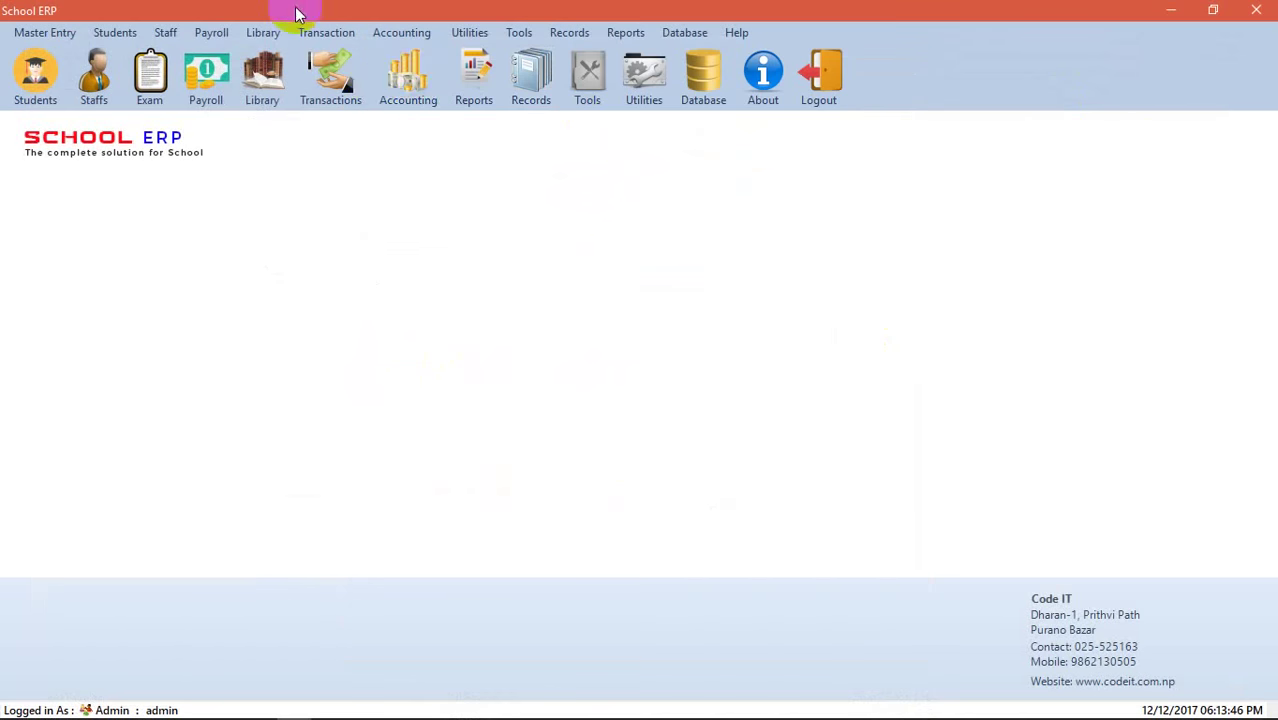
{"action": "left_click", "coordinate": [360, 86]}
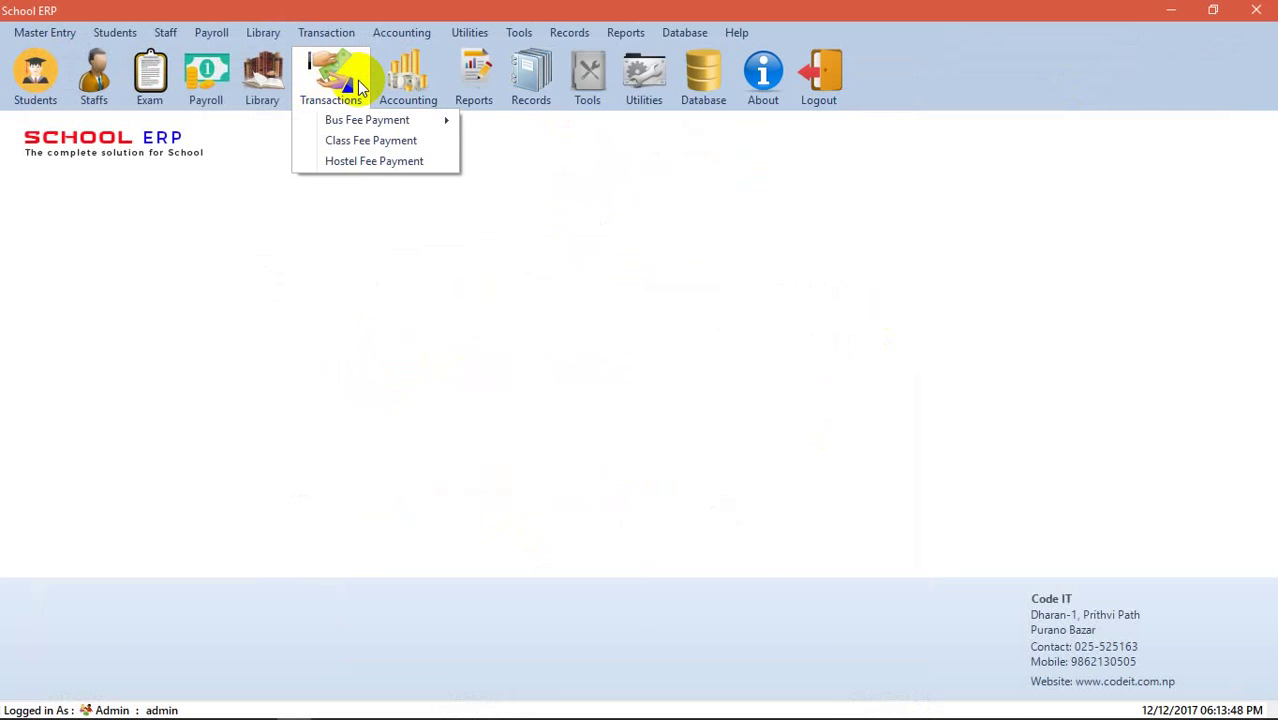
{"action": "left_click", "coordinate": [405, 86]}
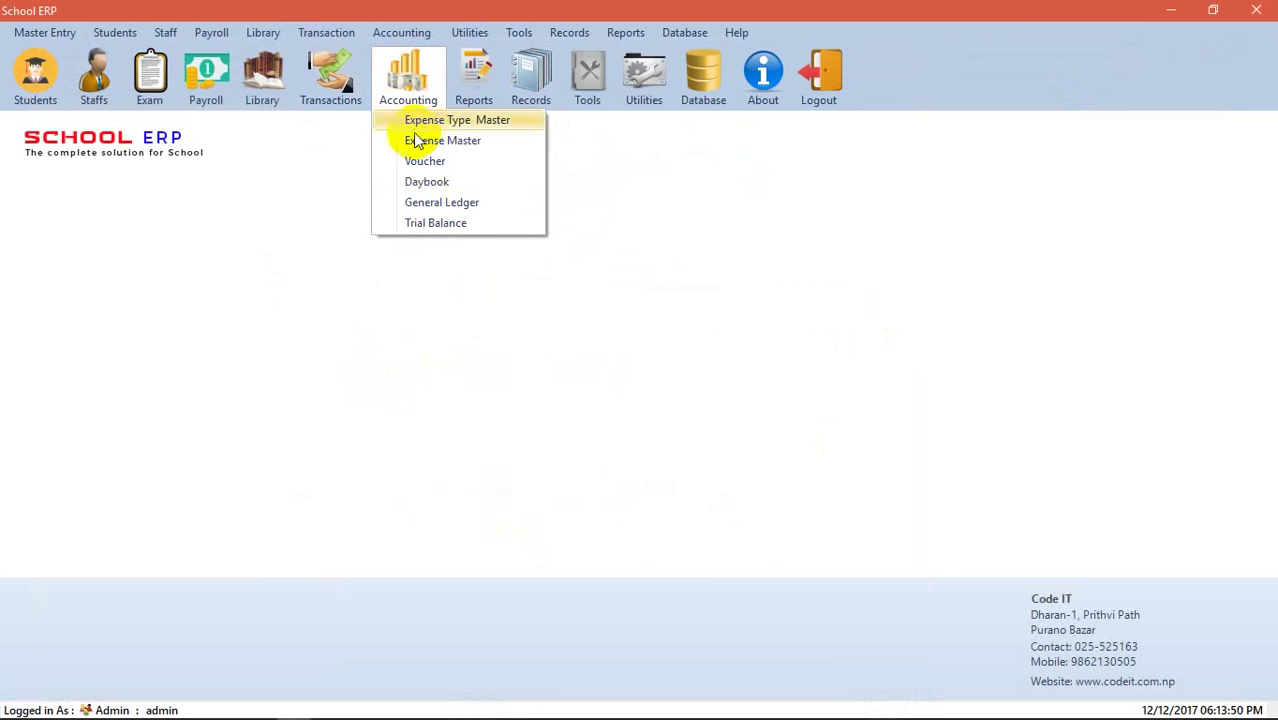
{"action": "left_click", "coordinate": [420, 183]}
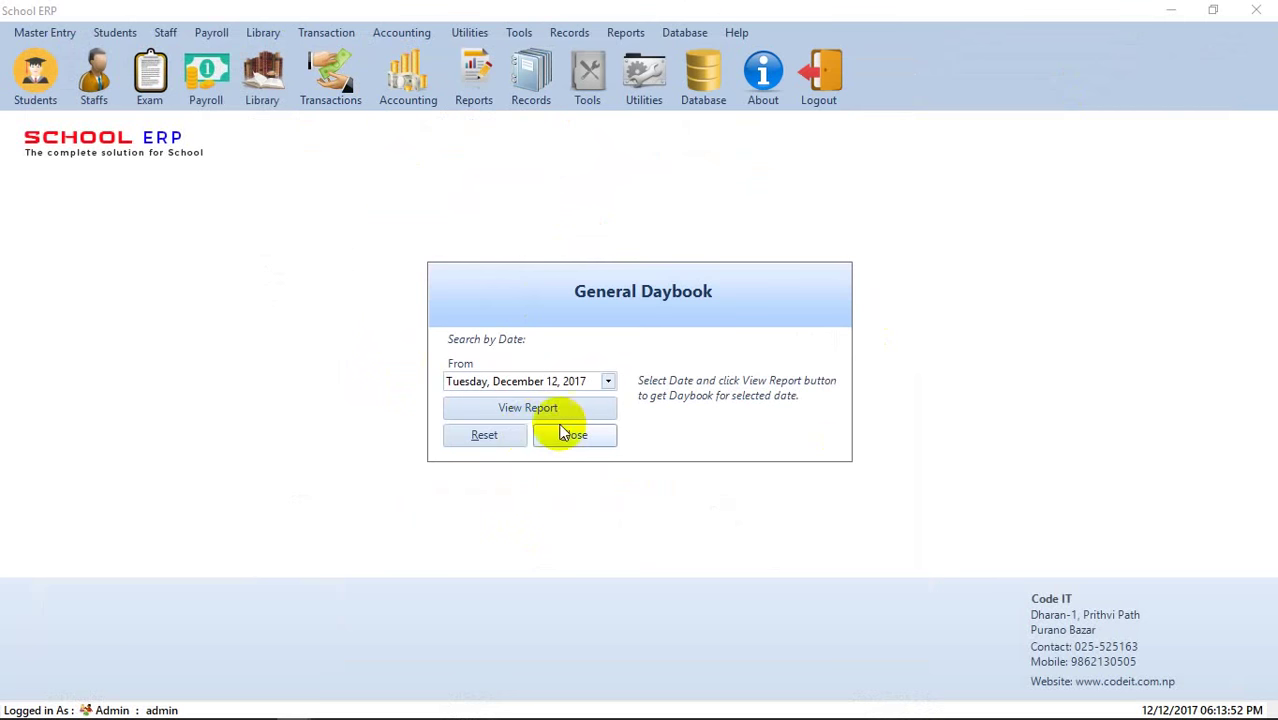
{"action": "left_click", "coordinate": [560, 413]}
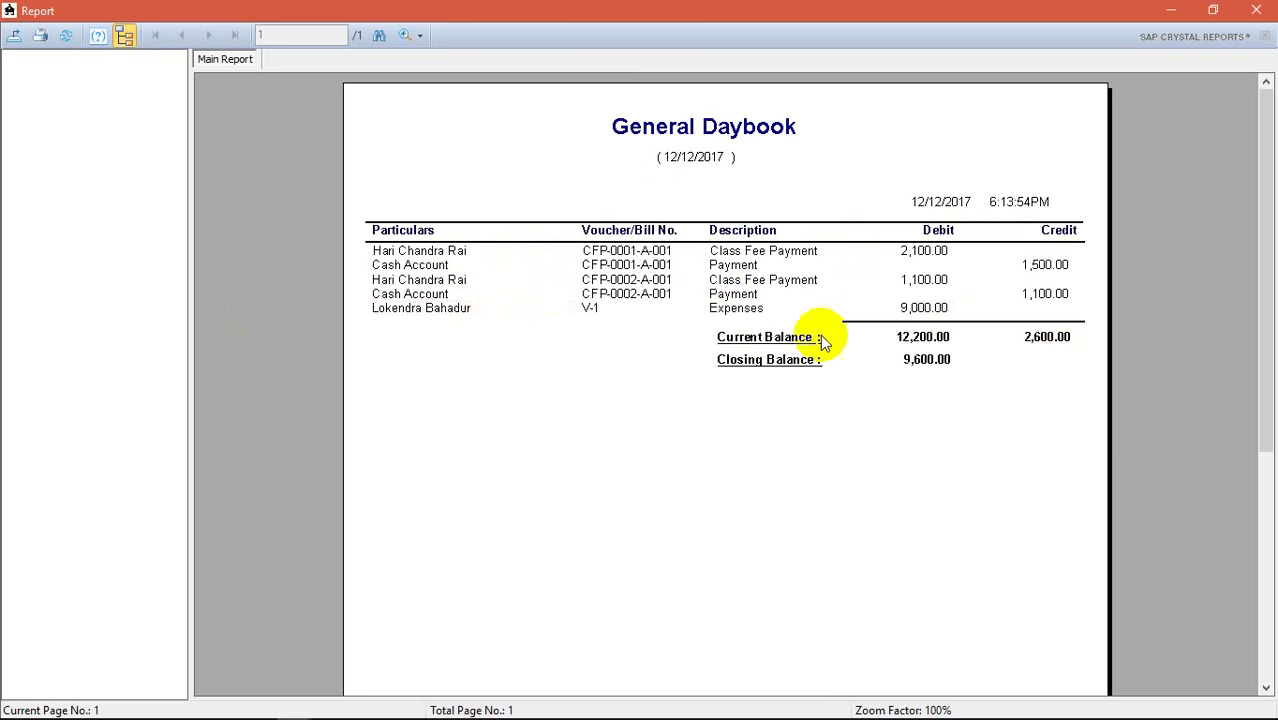
{"action": "left_click", "coordinate": [1258, 9]}
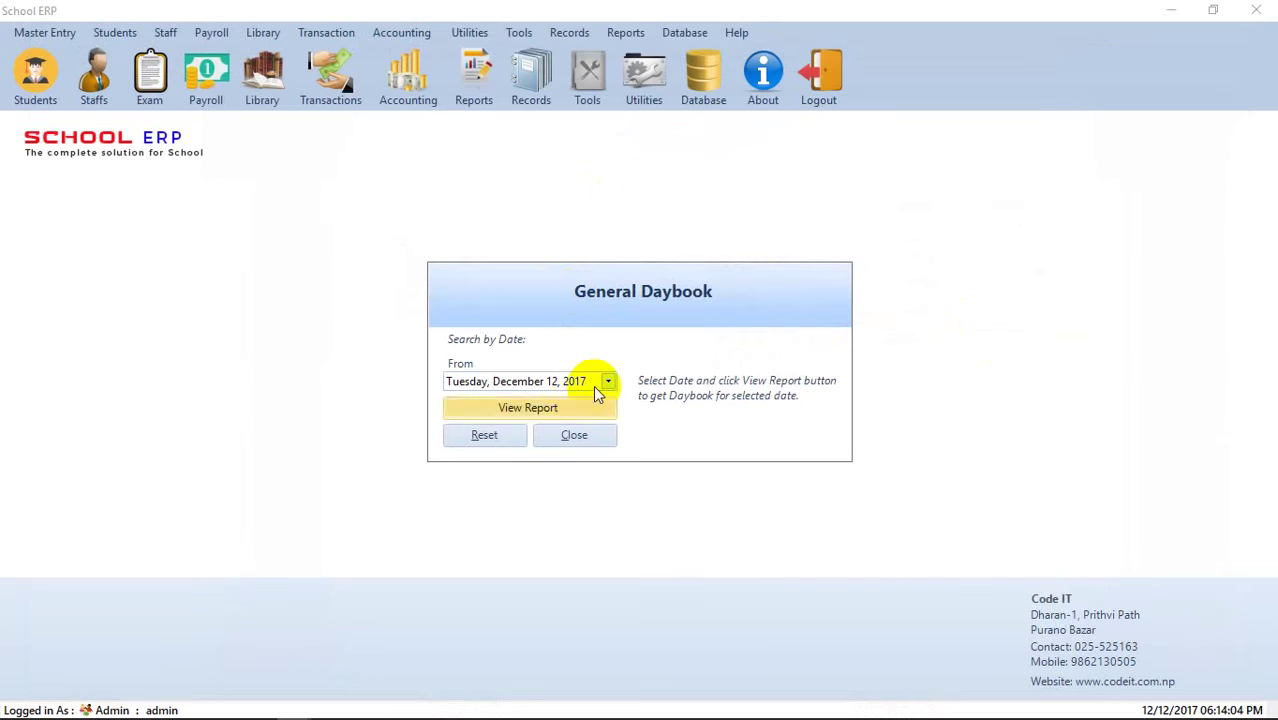
- Run the General Ledger for 01/12/2017–12/12/2017, showing debits 12,200 and credits 2,600
{"action": "left_click", "coordinate": [573, 437]}
{"action": "left_click", "coordinate": [408, 72]}
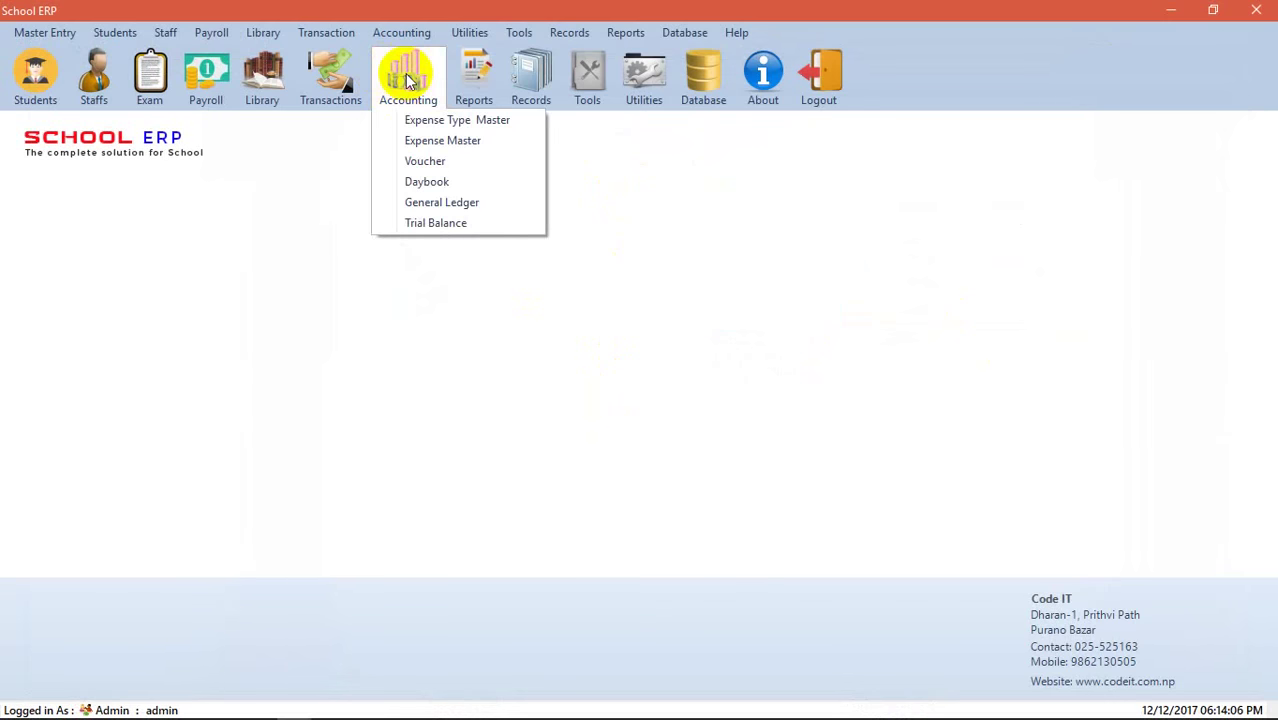
{"action": "left_click", "coordinate": [447, 202]}
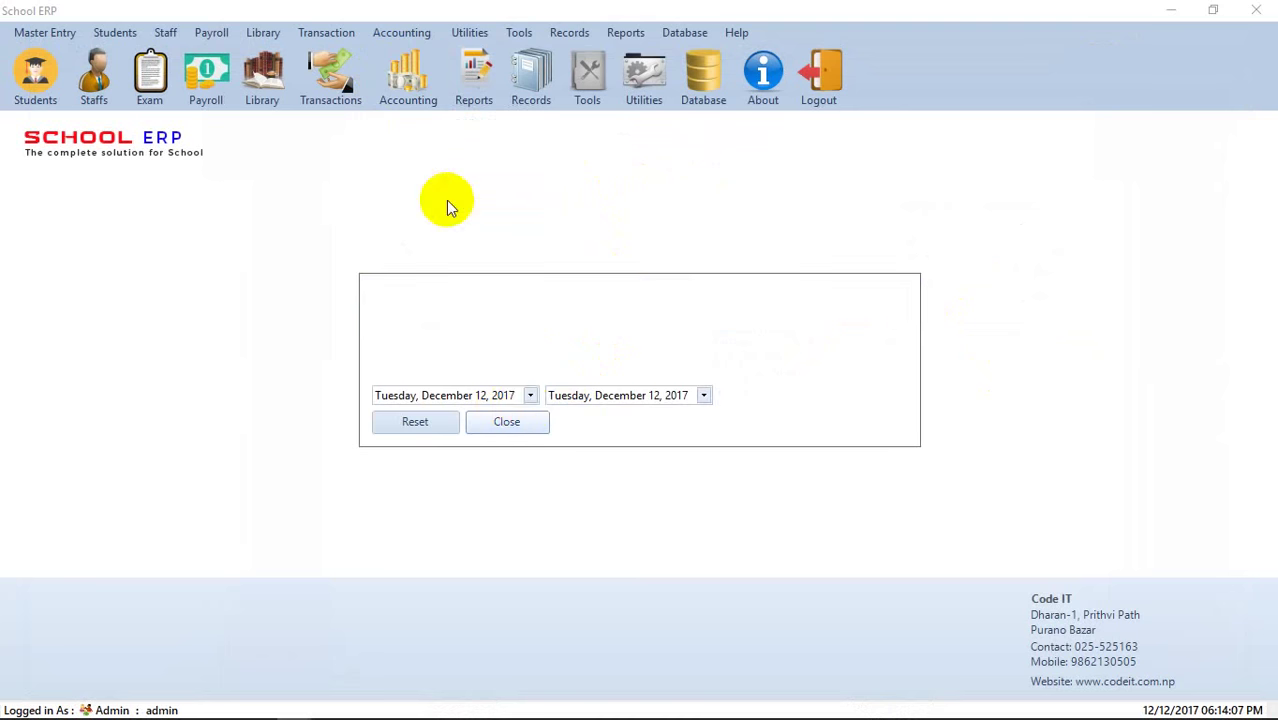
{"action": "left_click", "coordinate": [531, 396]}
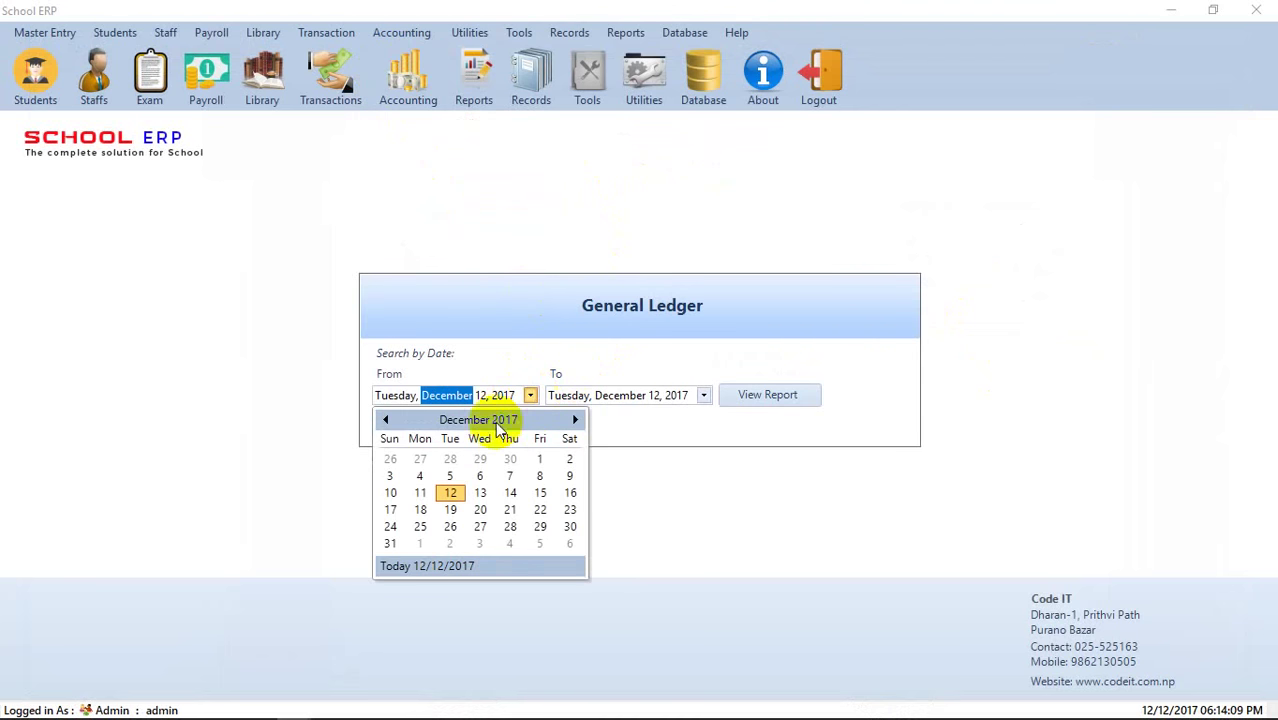
{"action": "left_click", "coordinate": [538, 455]}
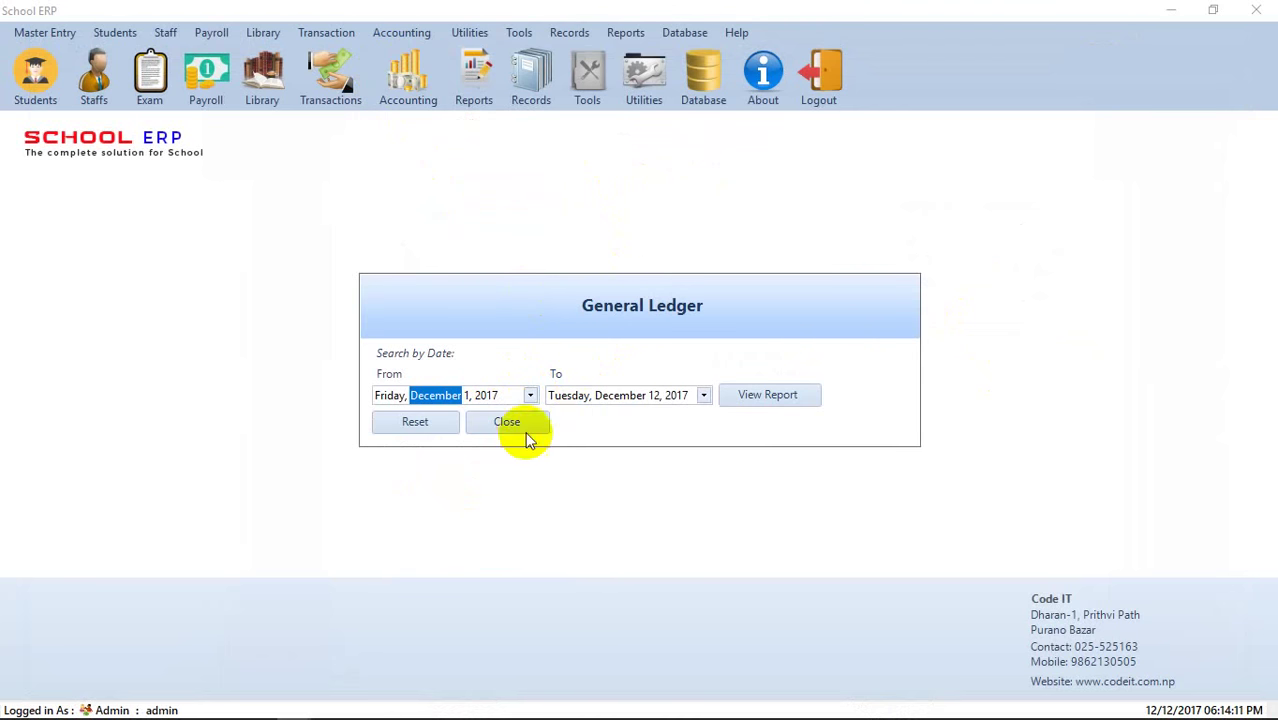
{"action": "left_click", "coordinate": [778, 398]}
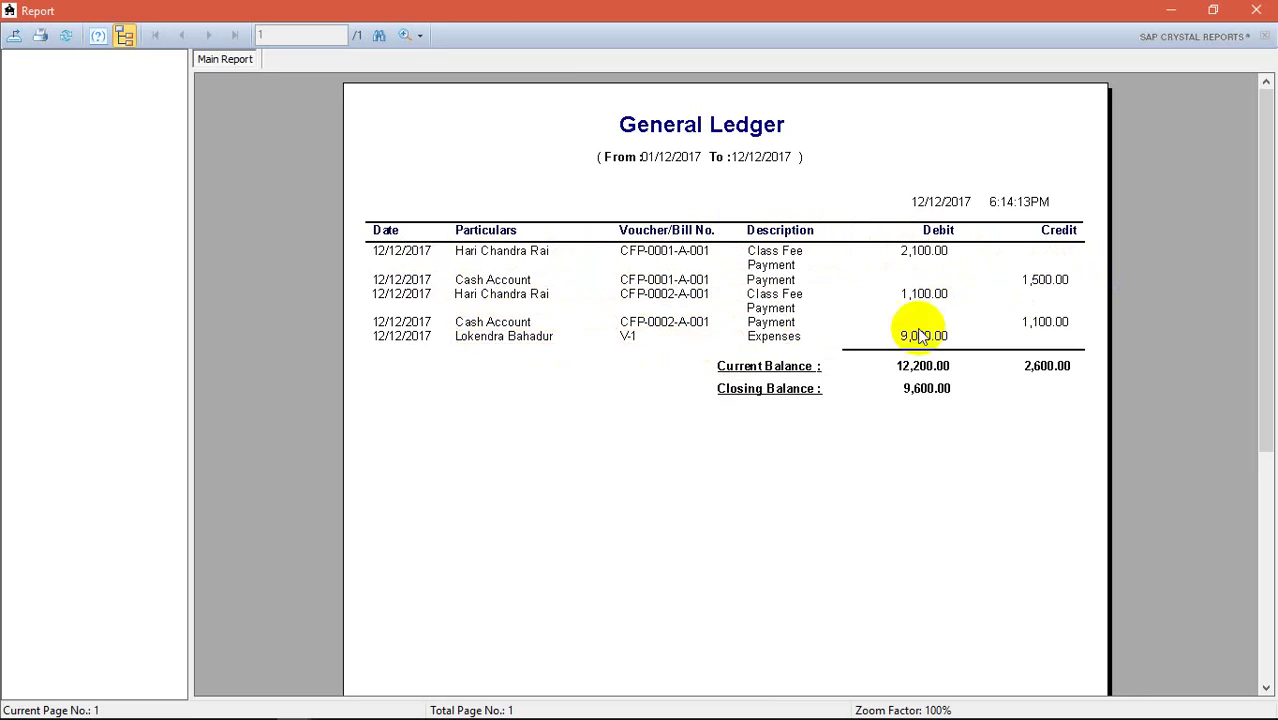
{"action": "left_click", "coordinate": [1257, 11]}
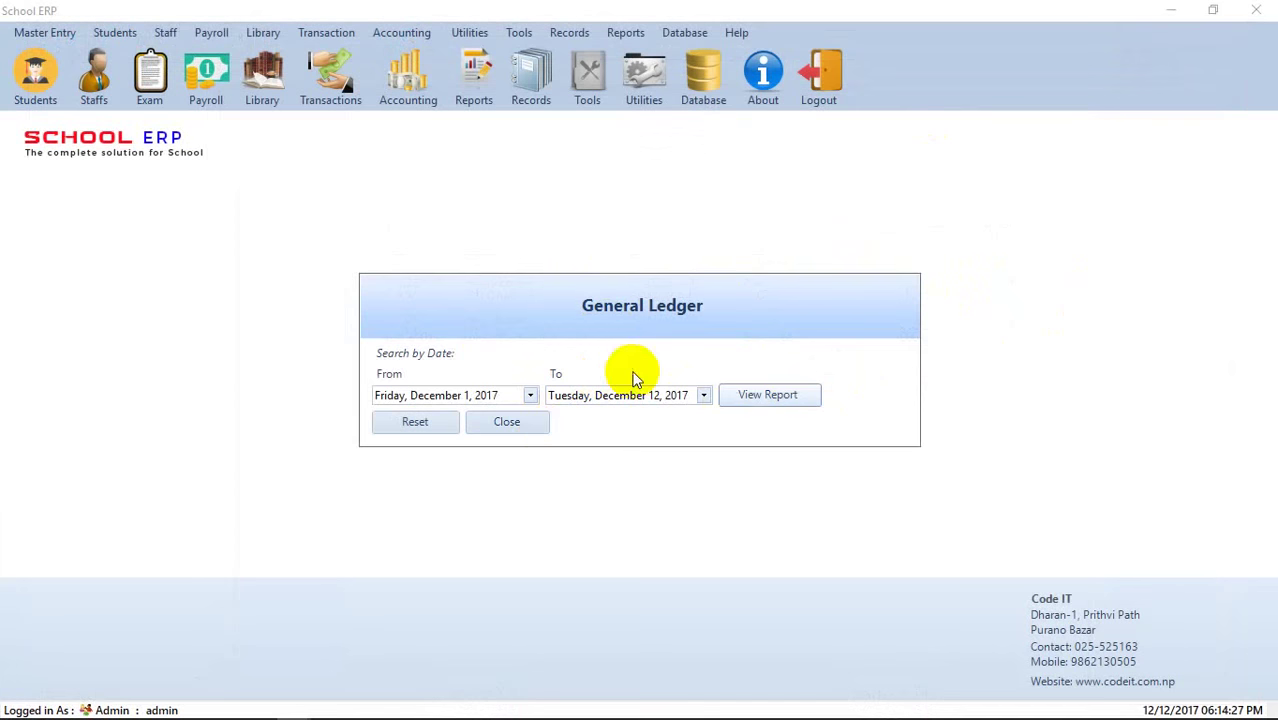
{"action": "left_click", "coordinate": [509, 432]}
{"action": "left_click", "coordinate": [414, 109]}
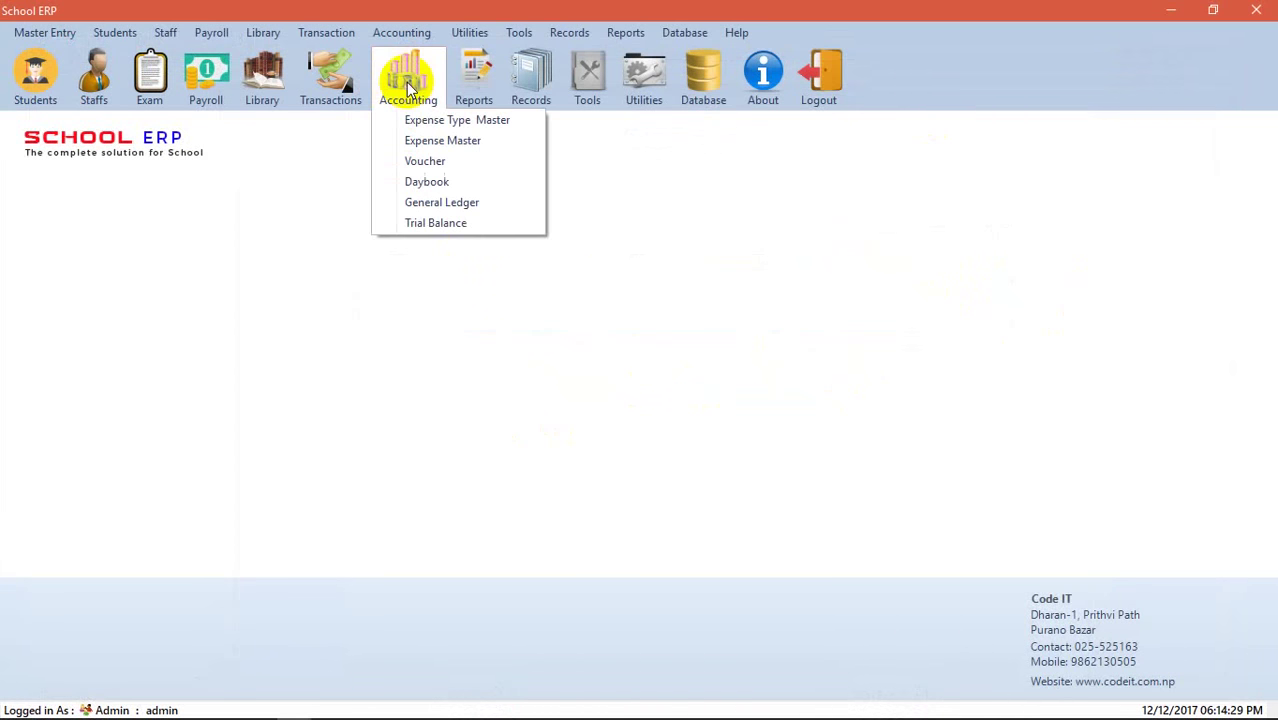
- Run the Trial Balance for 01/12/2017–12/12/2017, balanced at 12,200, then close it
{"action": "left_click", "coordinate": [430, 221]}
{"action": "left_click", "coordinate": [528, 395]}
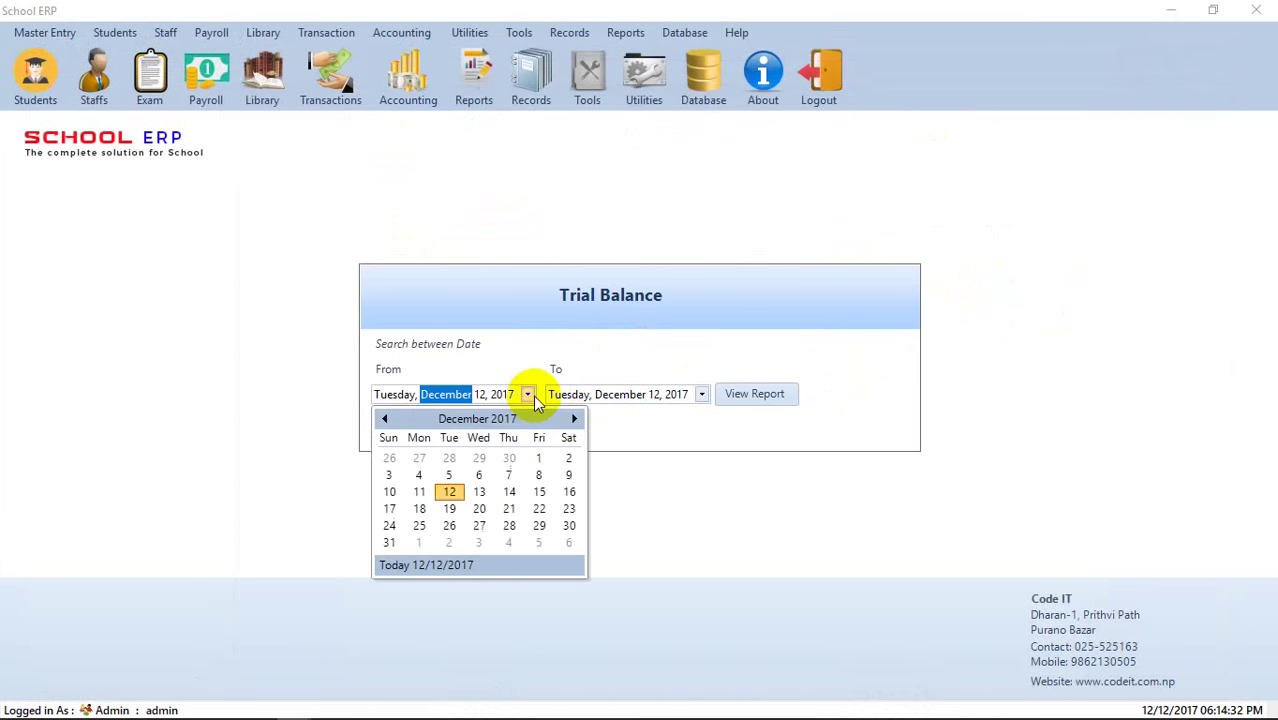
{"action": "left_click", "coordinate": [537, 458]}
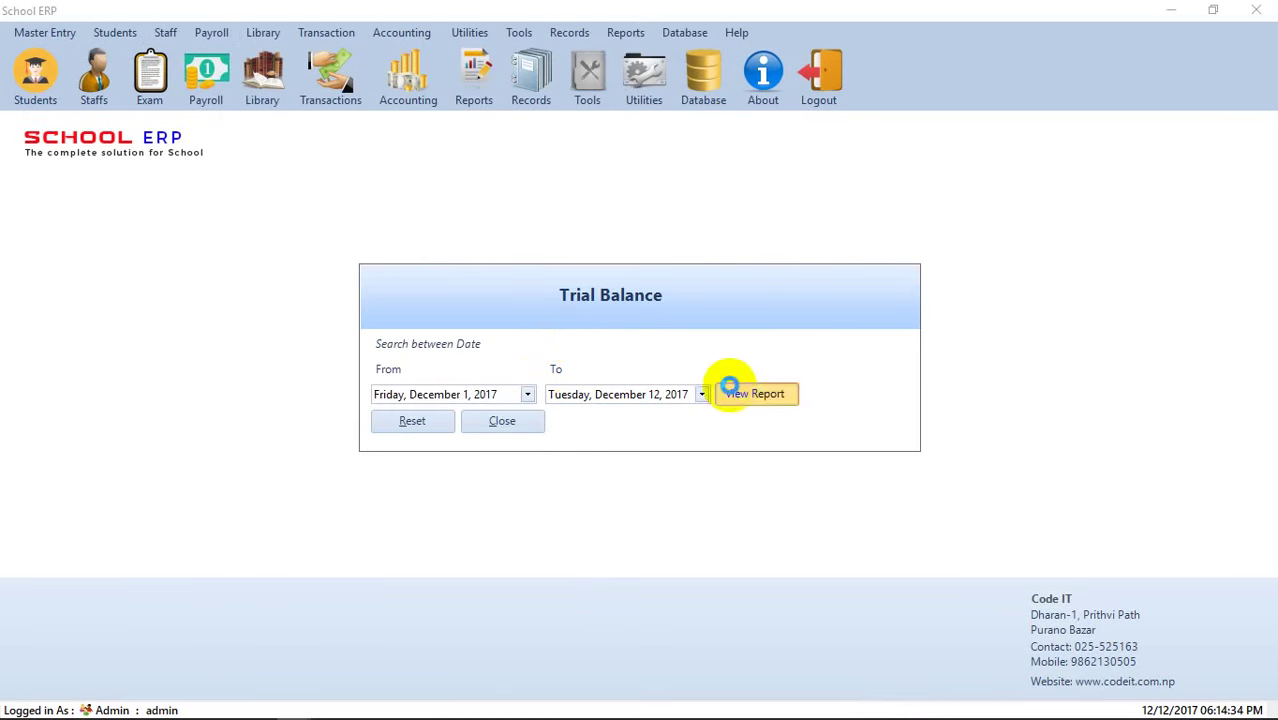
{"action": "left_click", "coordinate": [727, 392]}
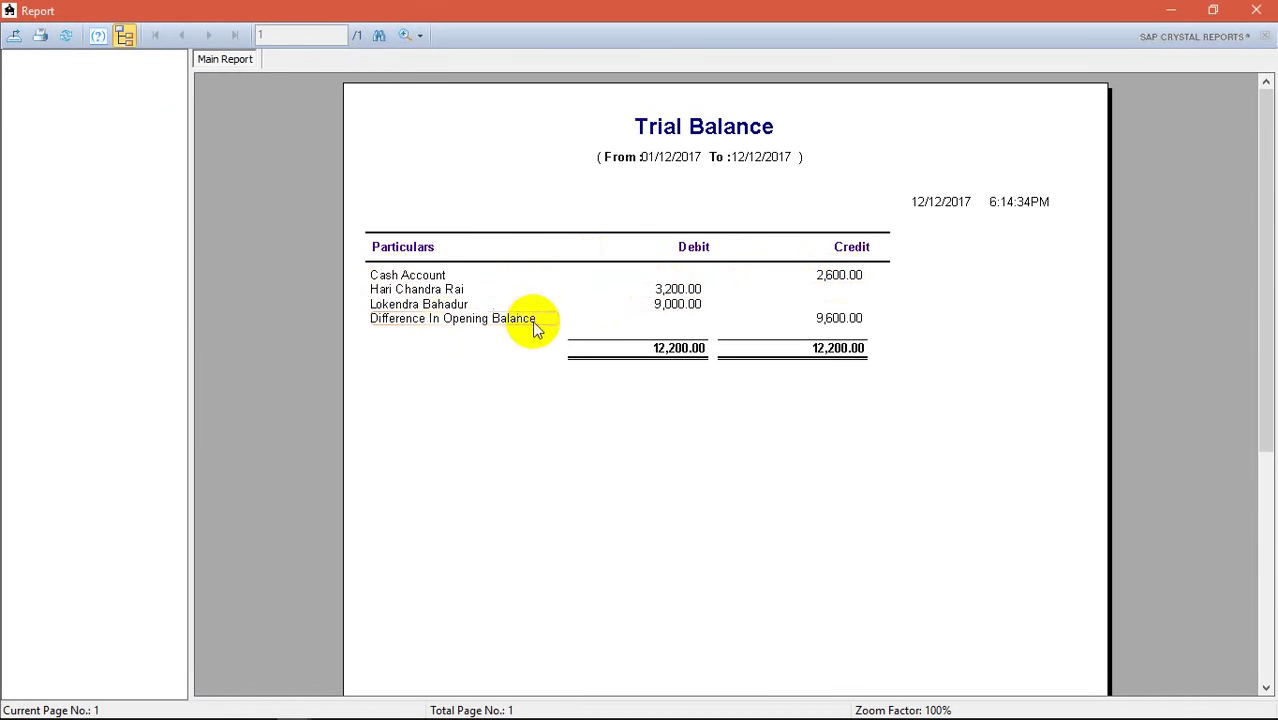
{"action": "left_click", "coordinate": [1254, 12]}
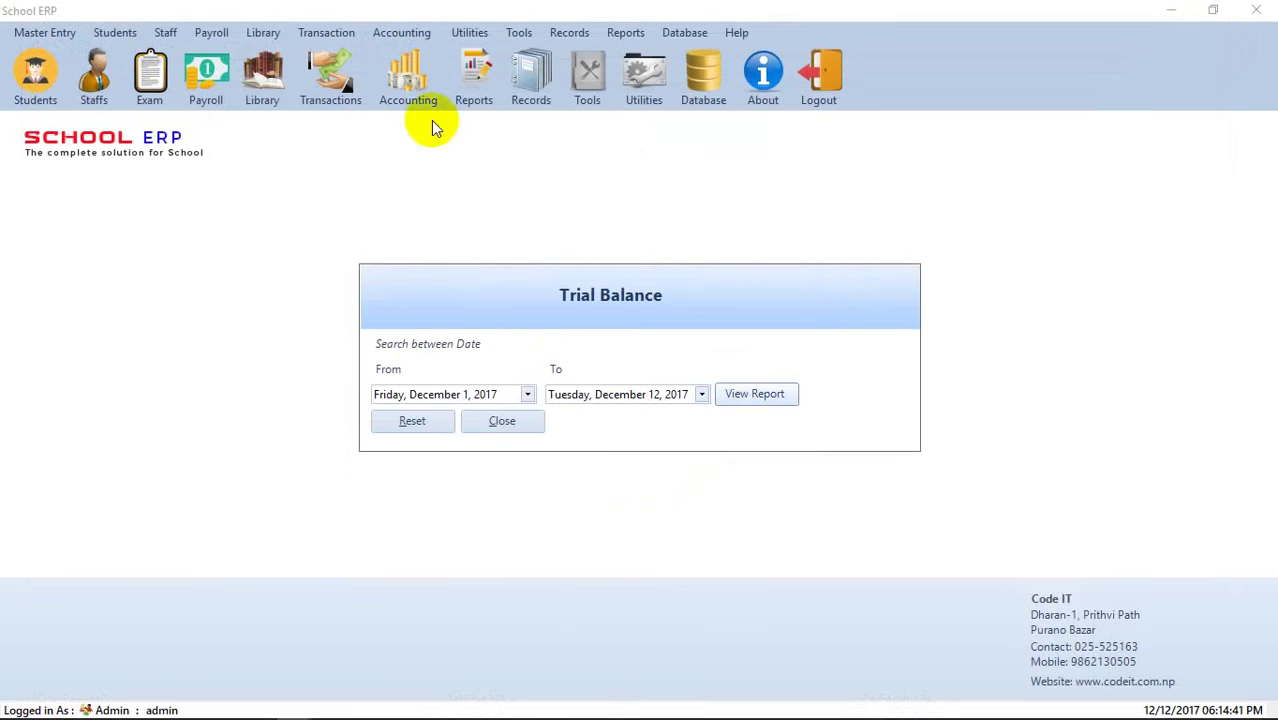
{"action": "left_click", "coordinate": [515, 422]}
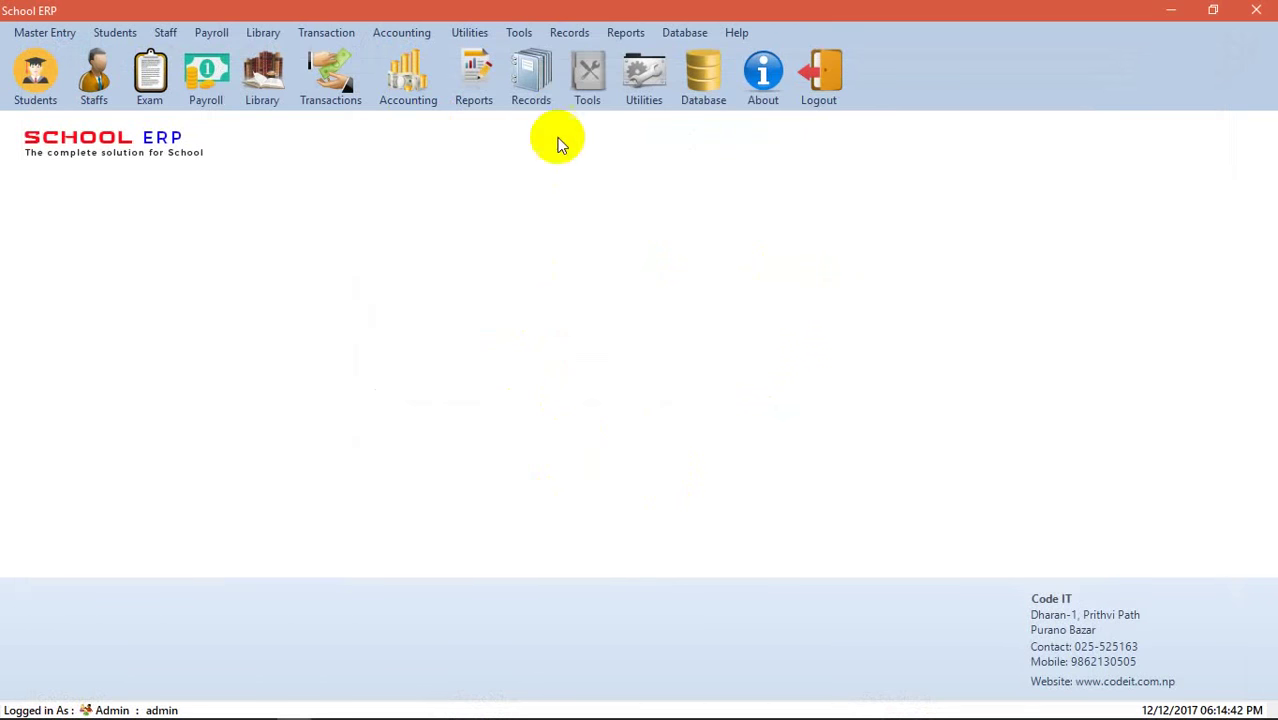
{"action": "left_click", "coordinate": [627, 36]}
{"action": "mouse_move", "coordinate": [665, 110]}
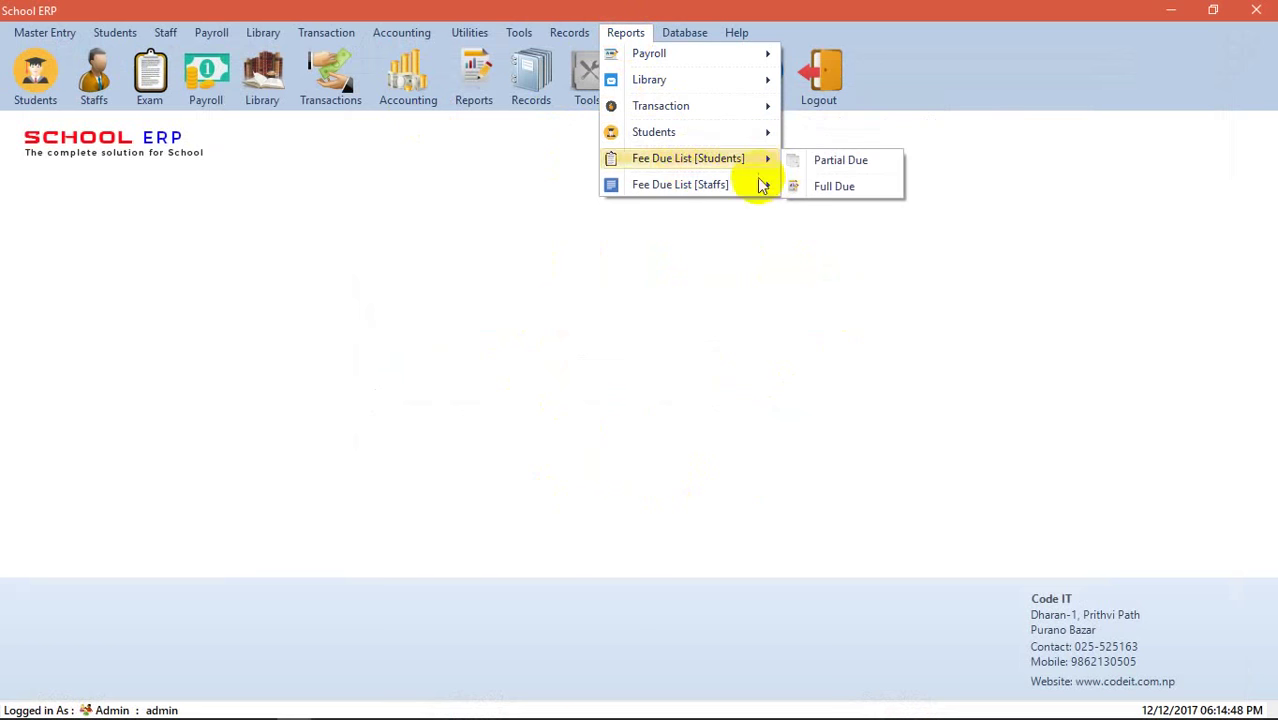
{"action": "mouse_move", "coordinate": [733, 158]}
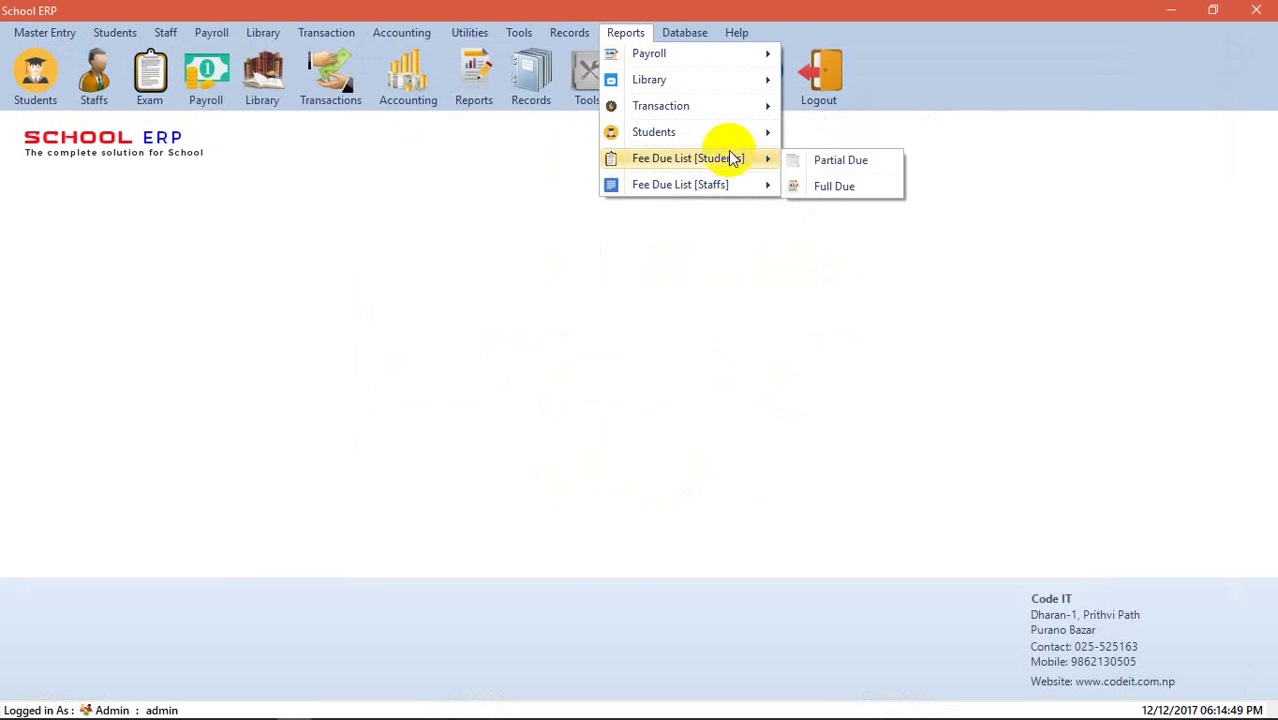
{"action": "left_click", "coordinate": [854, 186]}
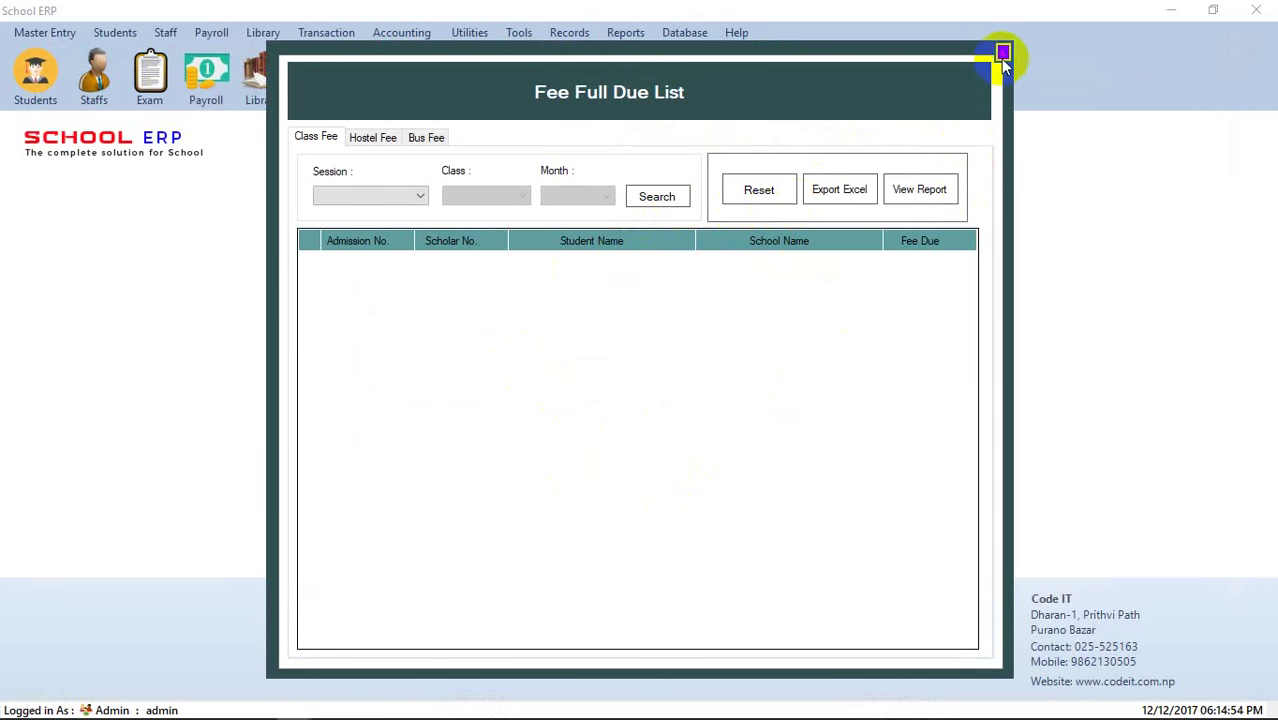
{"action": "left_click", "coordinate": [1003, 52]}
{"action": "left_click", "coordinate": [626, 34]}
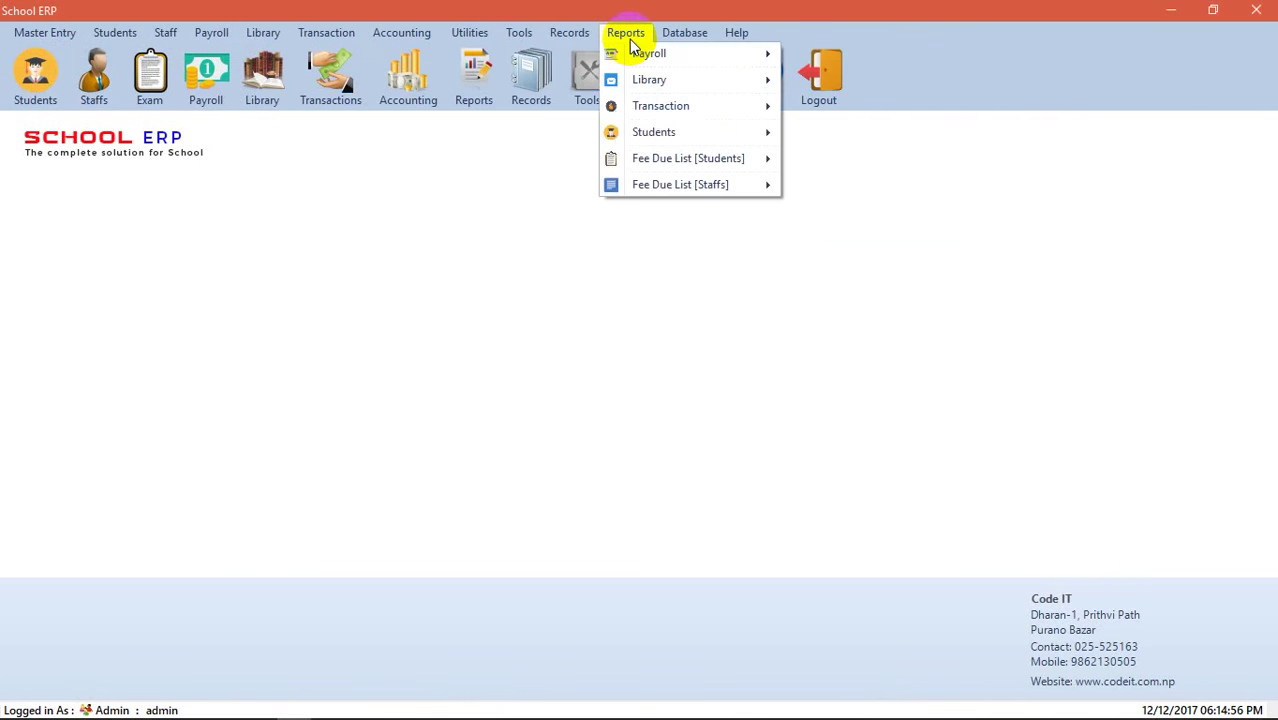
{"action": "mouse_move", "coordinate": [687, 160]}
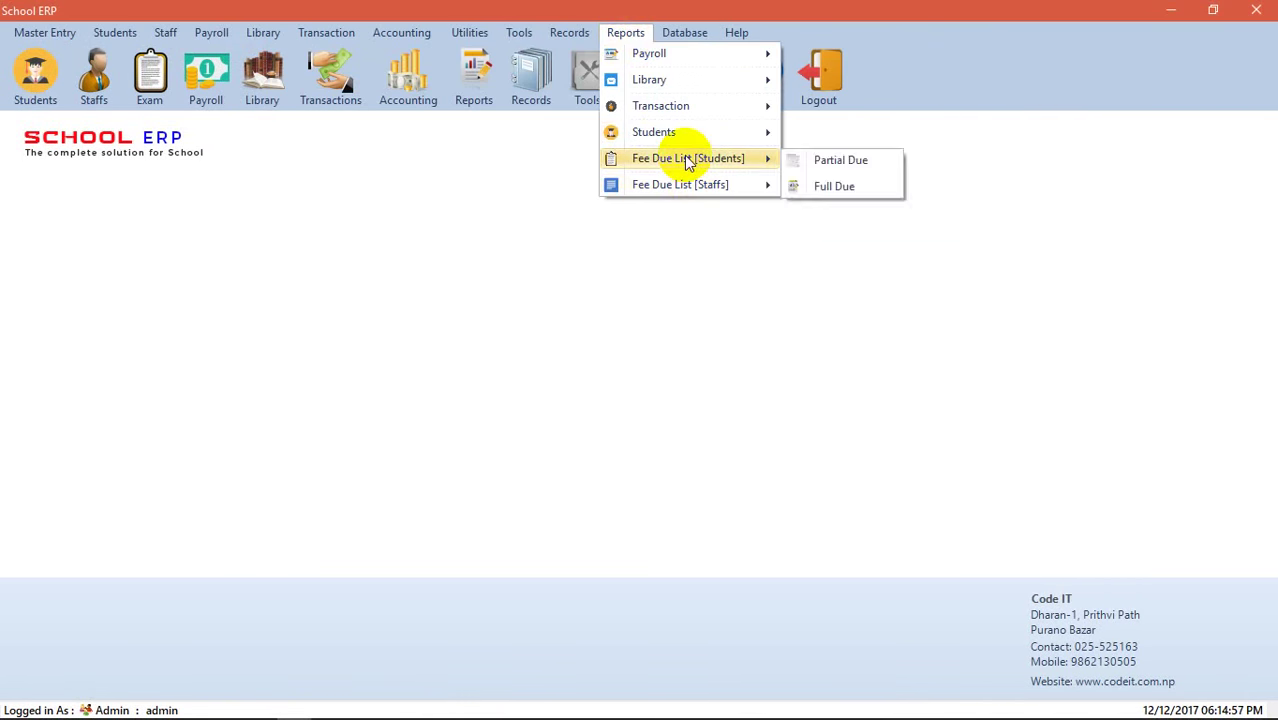
{"action": "left_click", "coordinate": [898, 163]}
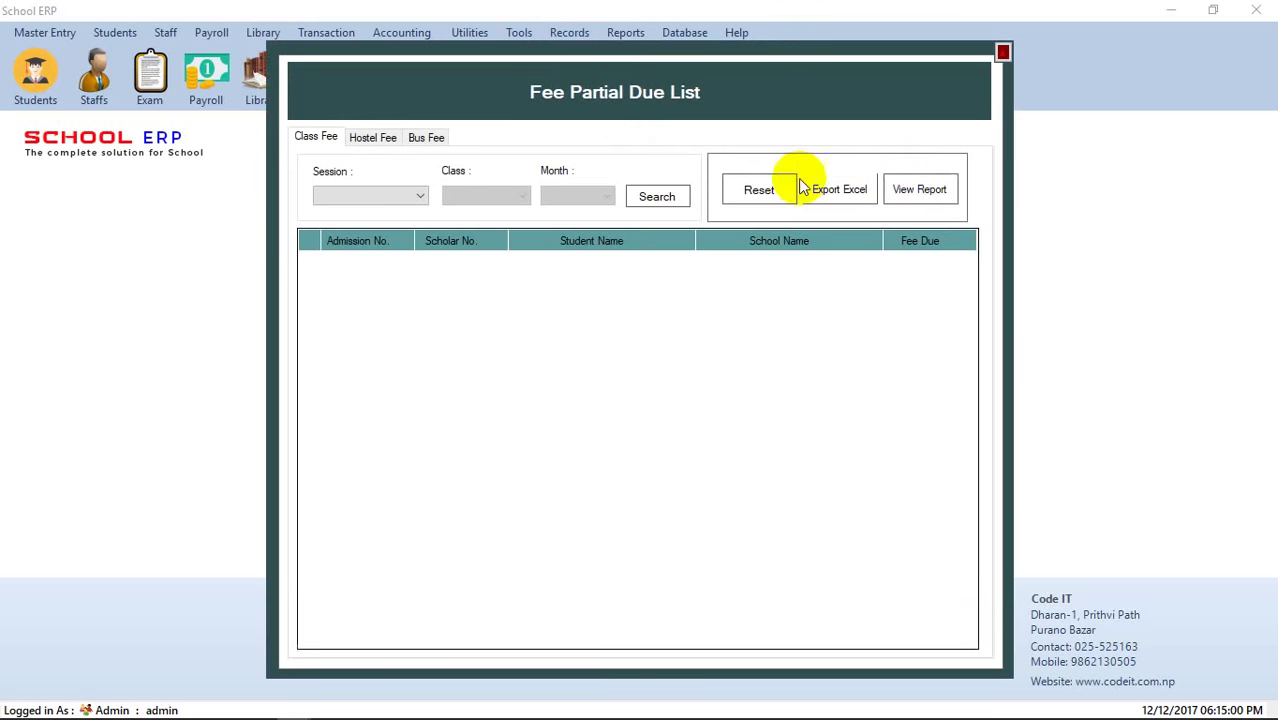
{"action": "left_click", "coordinate": [1003, 52]}
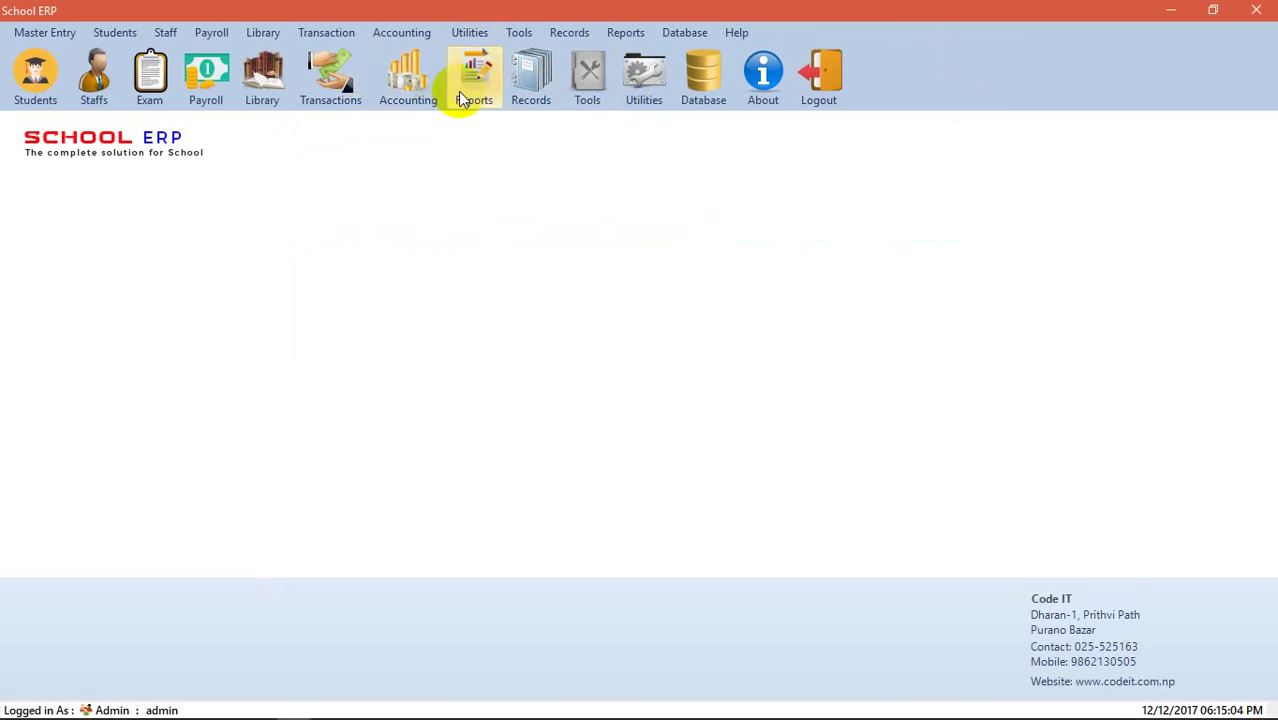
{"action": "left_click", "coordinate": [545, 92]}
- Search student attendance for Code IT, session 2017-2018, class 11th Management
{"action": "mouse_move", "coordinate": [571, 143]}
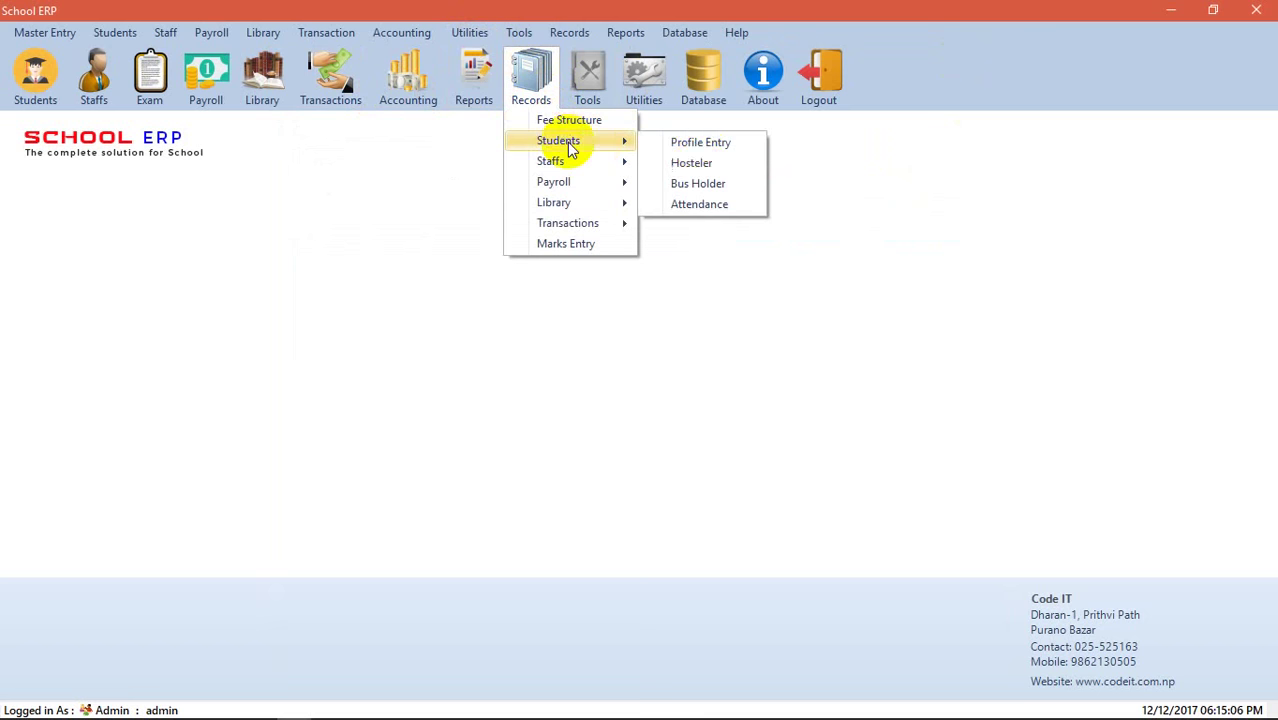
{"action": "left_click", "coordinate": [685, 204]}
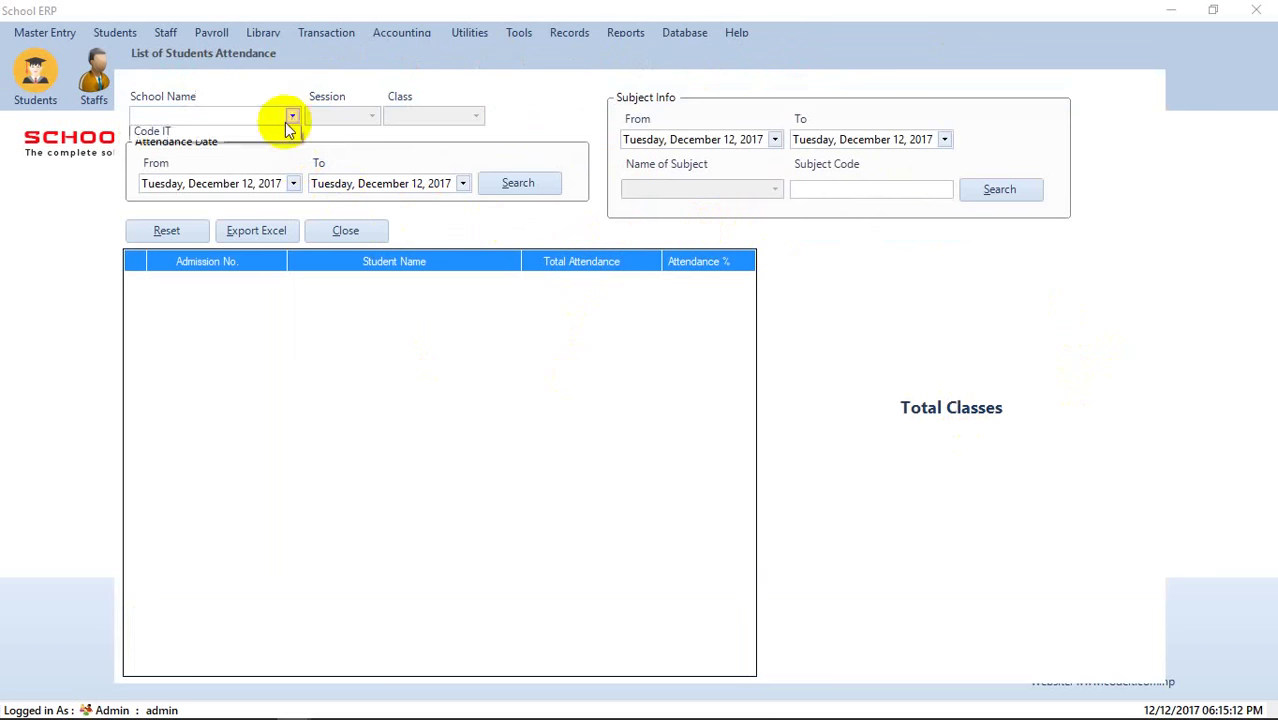
{"action": "left_click", "coordinate": [300, 132]}
{"action": "left_click", "coordinate": [371, 118]}
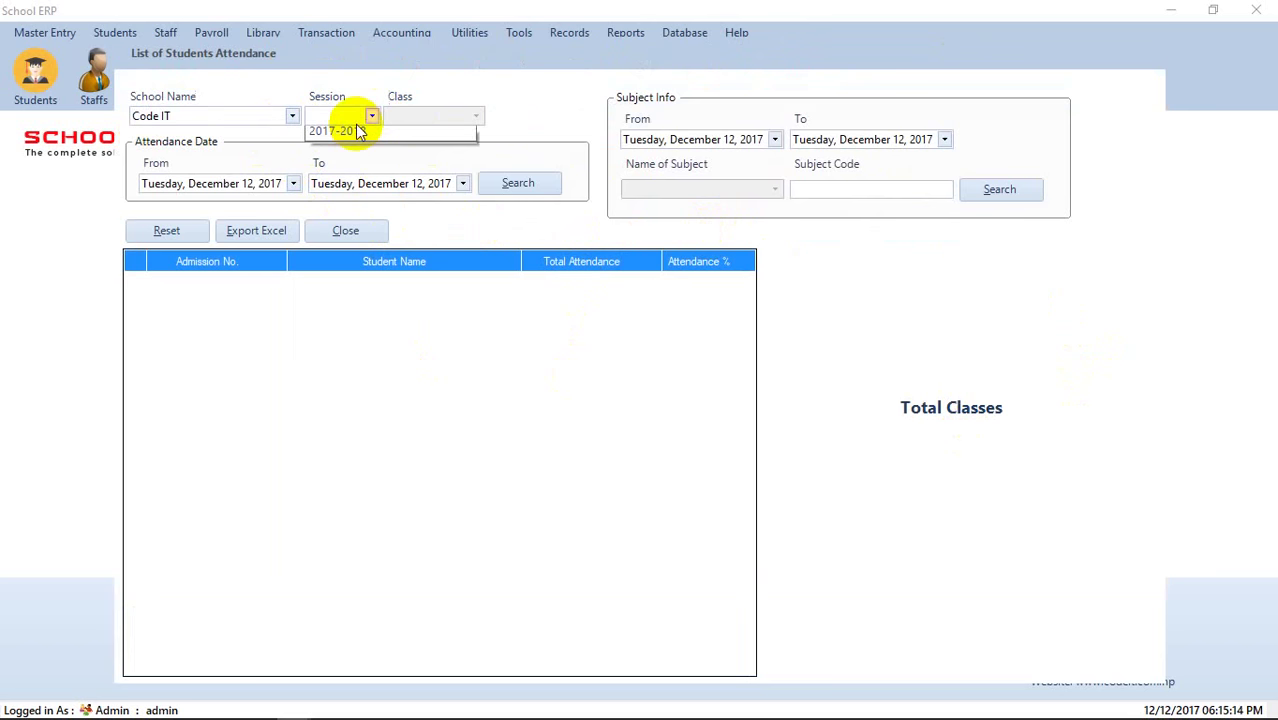
{"action": "left_click", "coordinate": [365, 131]}
{"action": "left_click", "coordinate": [463, 116]}
{"action": "left_click", "coordinate": [430, 131]}
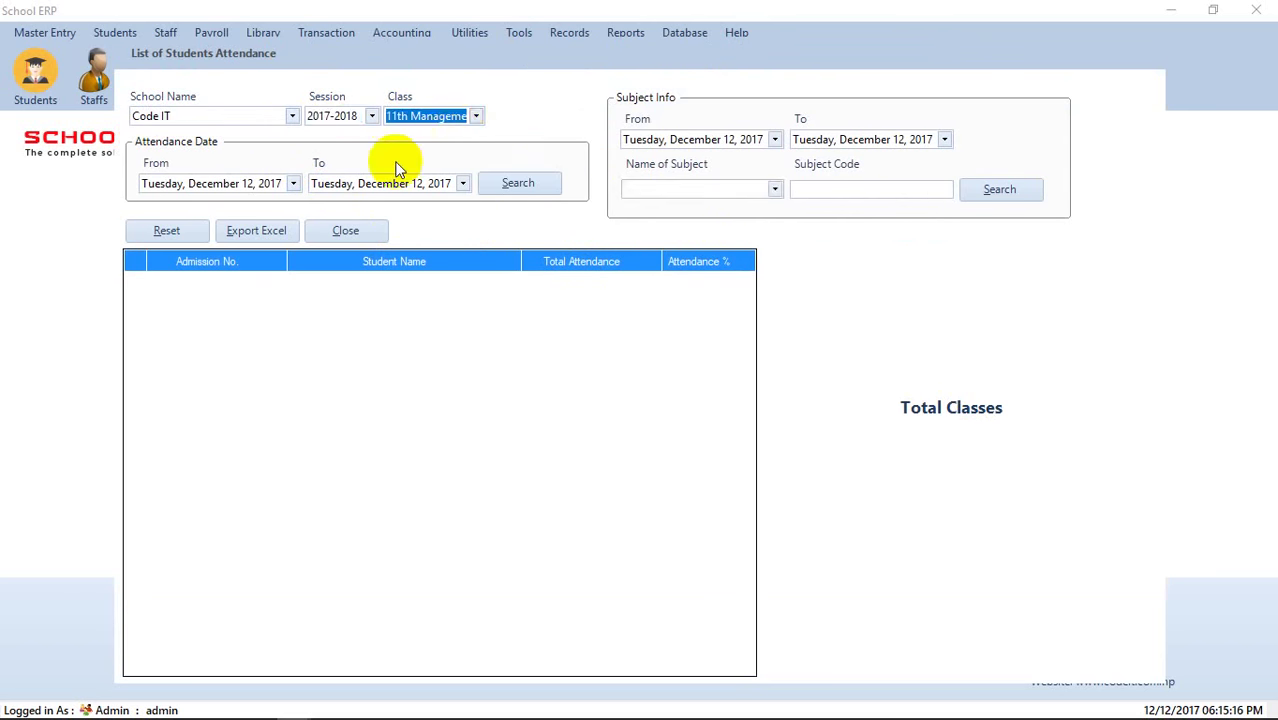
{"action": "left_click", "coordinate": [546, 181]}
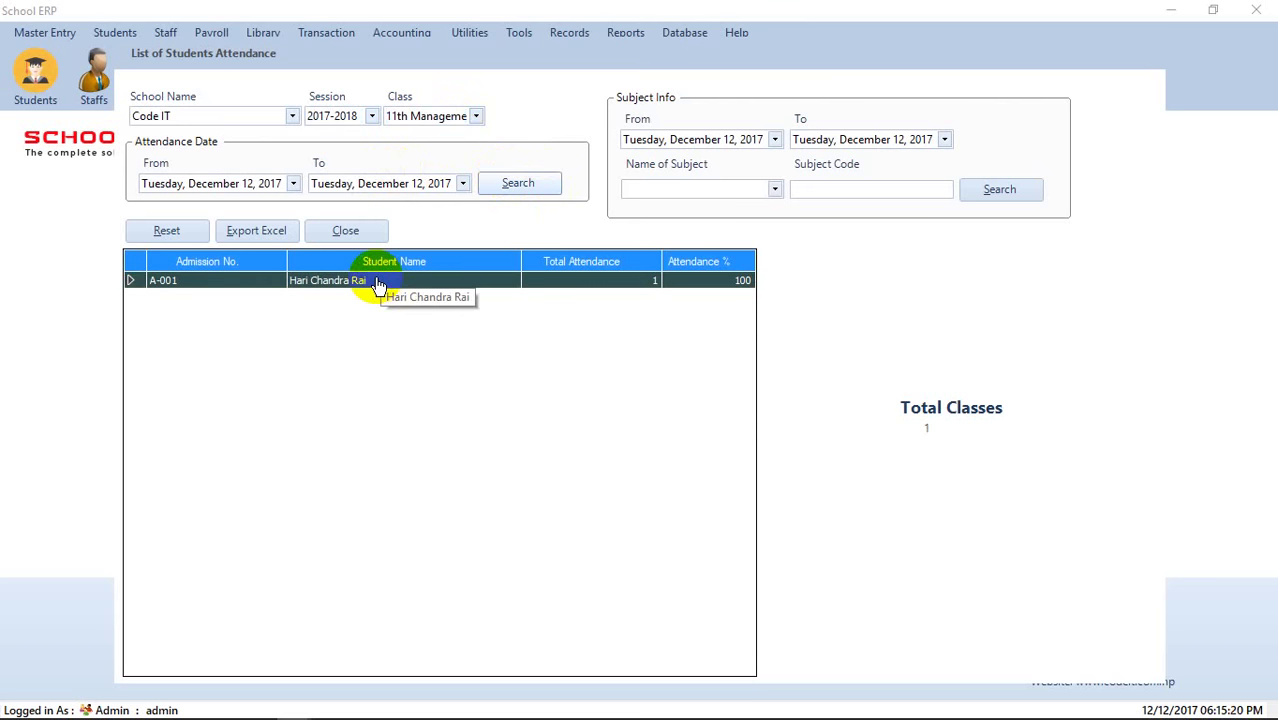
- Export the attendance list to Excel, review it, and close the workbook without saving
{"action": "left_click", "coordinate": [262, 233]}
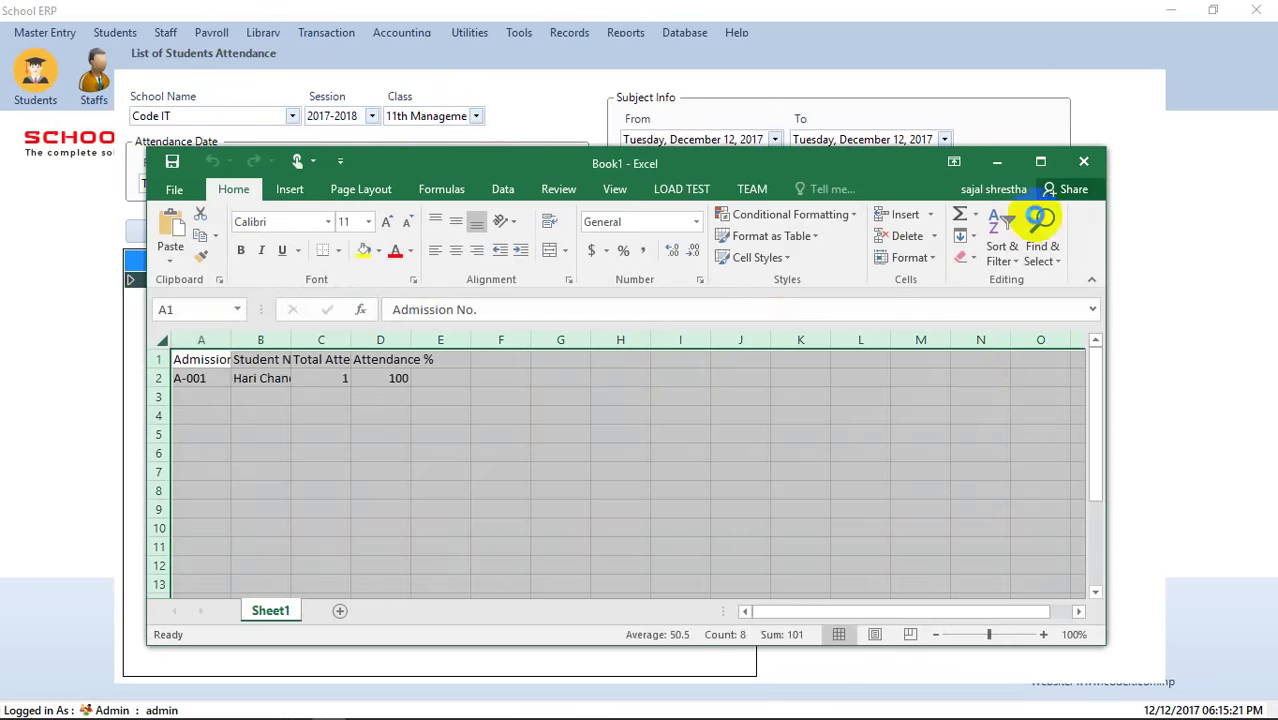
{"action": "left_click", "coordinate": [1040, 161]}
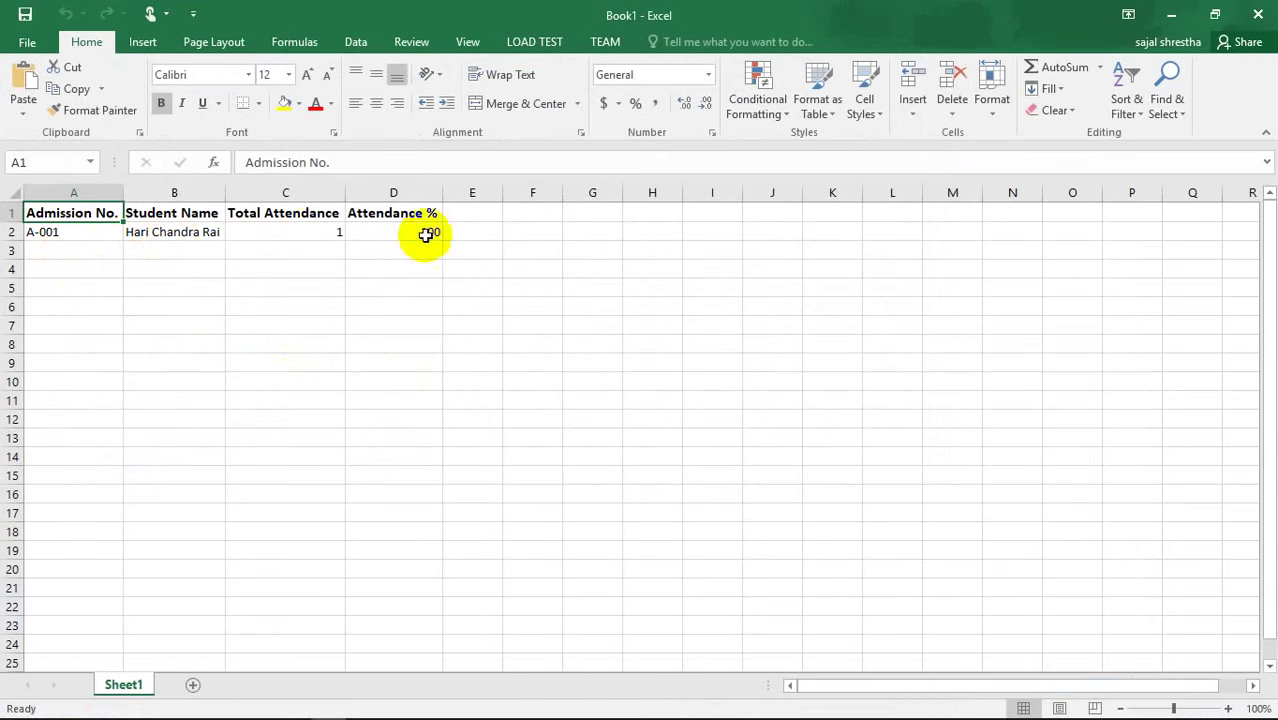
{"action": "left_click", "coordinate": [1258, 14]}
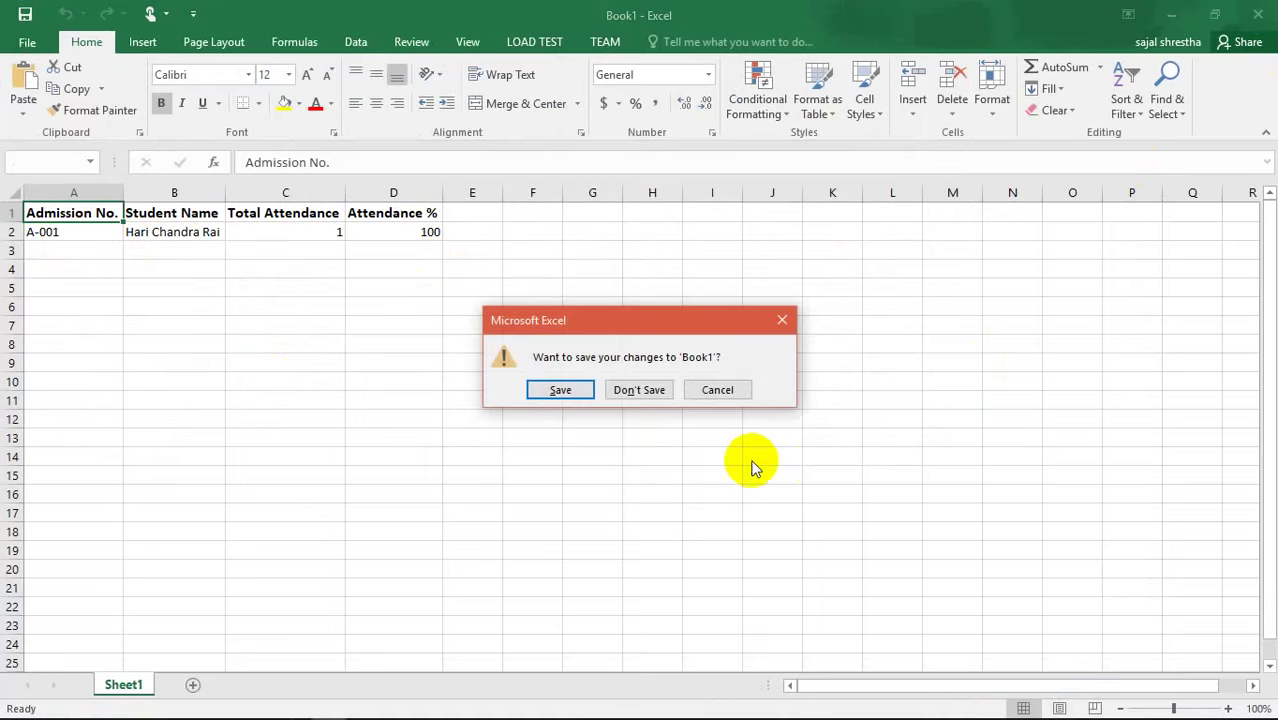
{"action": "left_click", "coordinate": [648, 392]}
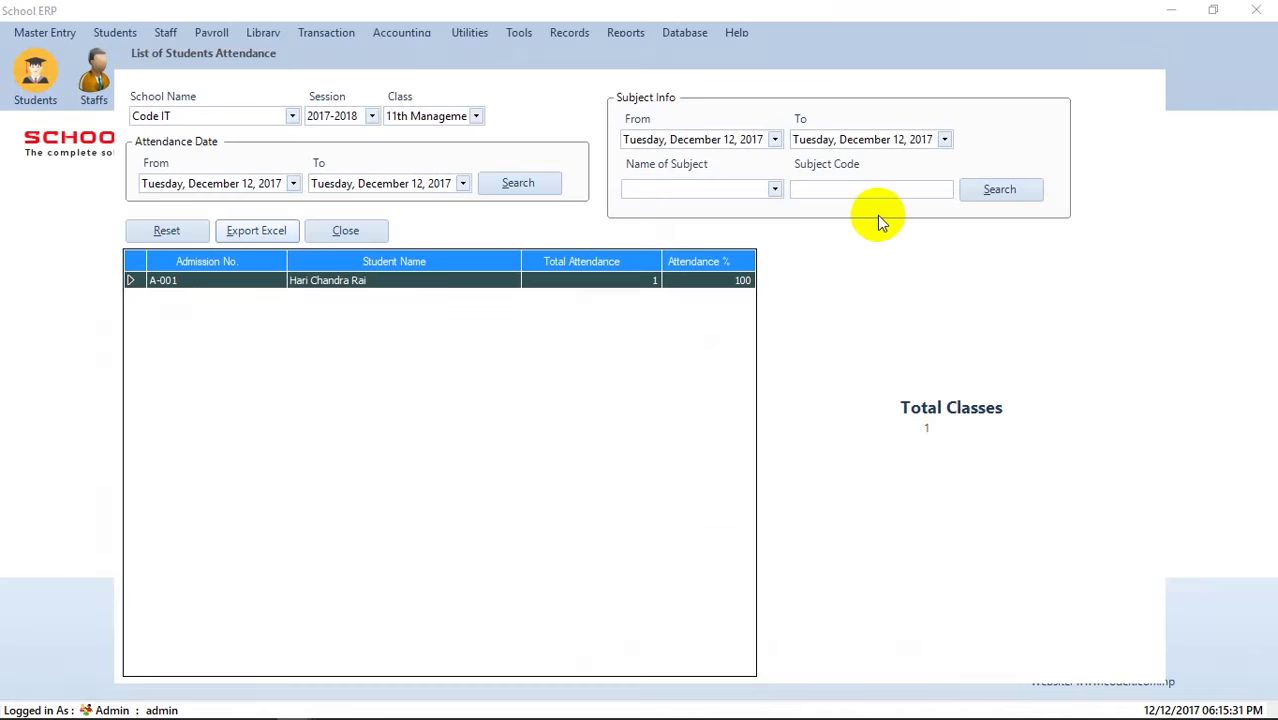
- Close the attendance form, log out declining the database backup, and bring File Explorer forward
{"action": "left_click", "coordinate": [356, 230]}
{"action": "left_click", "coordinate": [814, 96]}
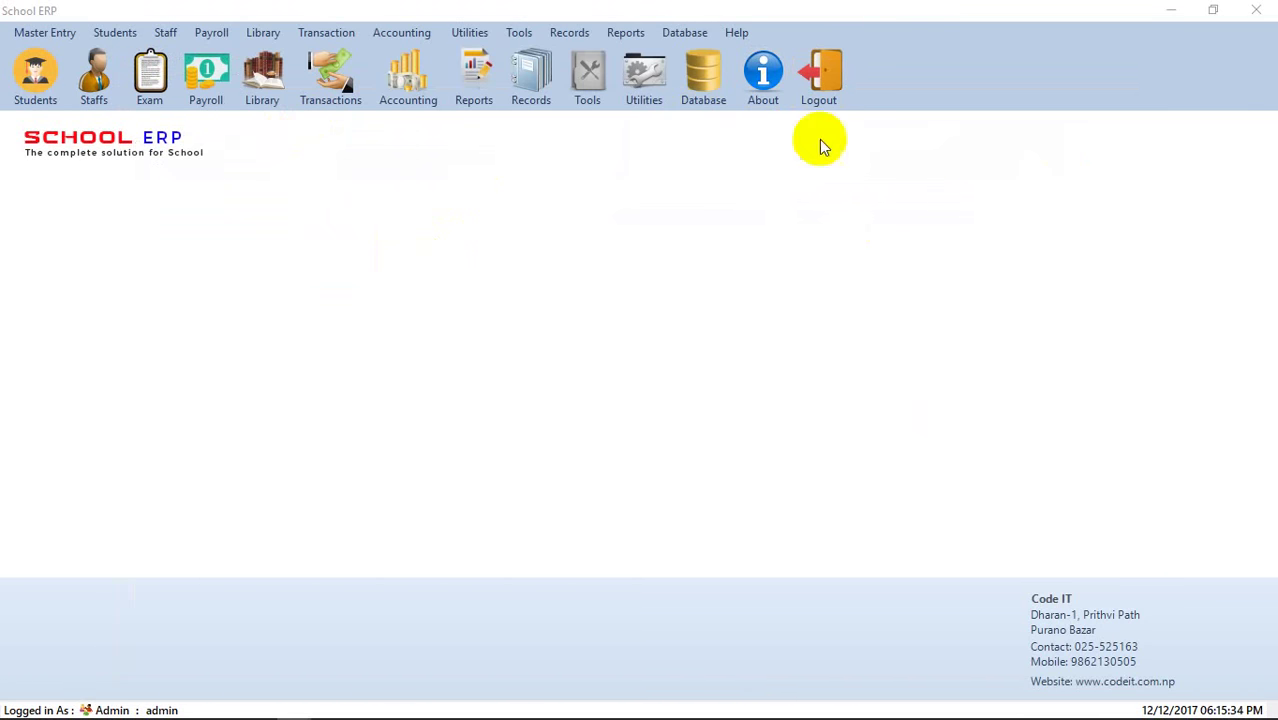
{"action": "left_click", "coordinate": [672, 438]}
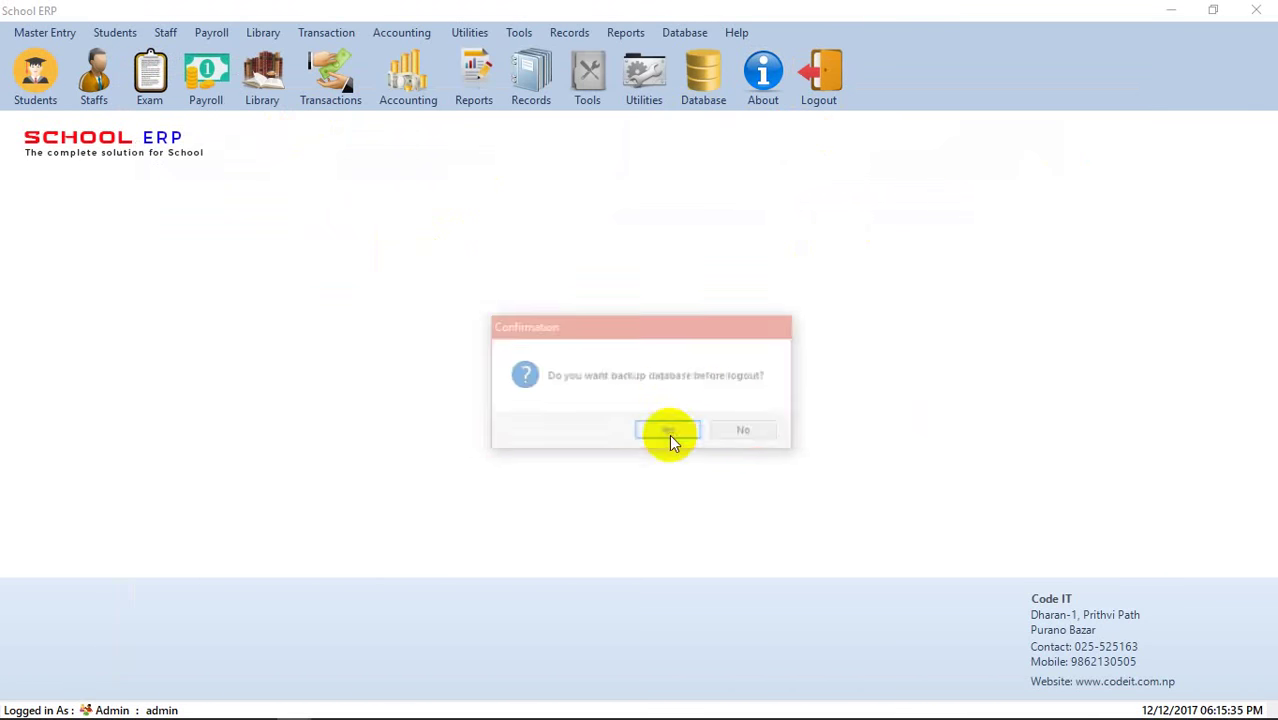
{"action": "left_click", "coordinate": [740, 434]}
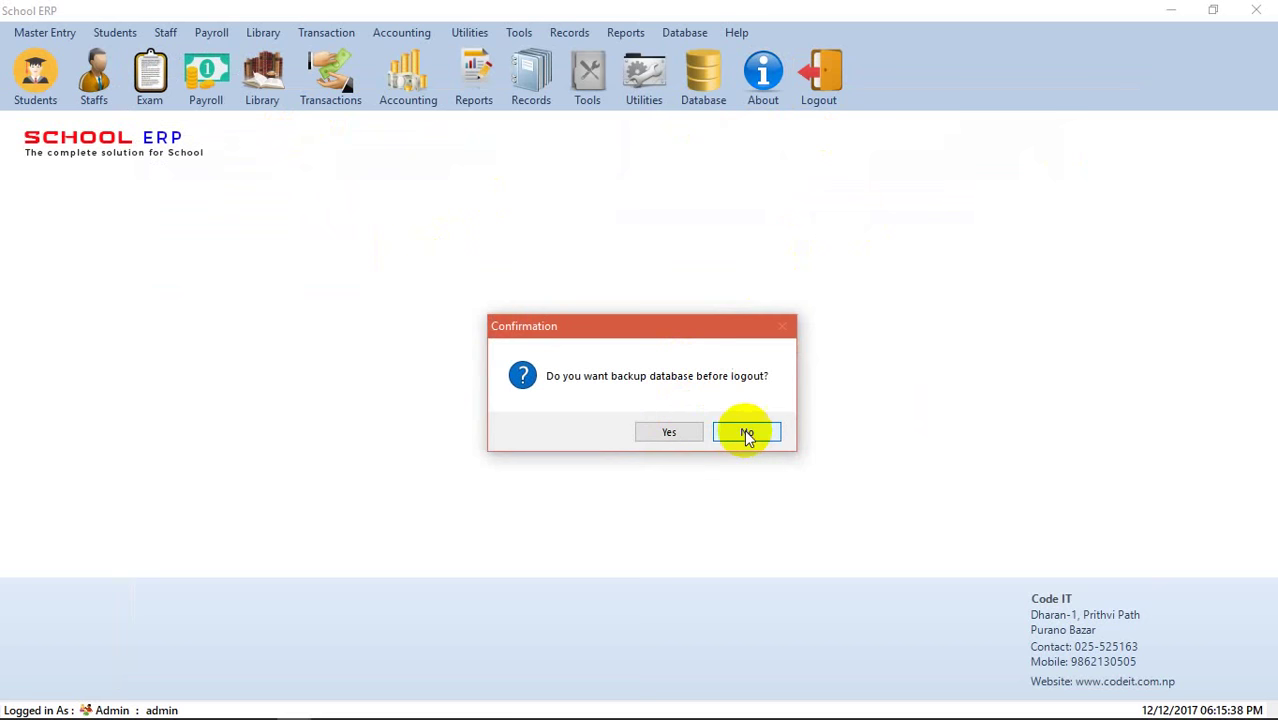
{"action": "left_click", "coordinate": [740, 434]}
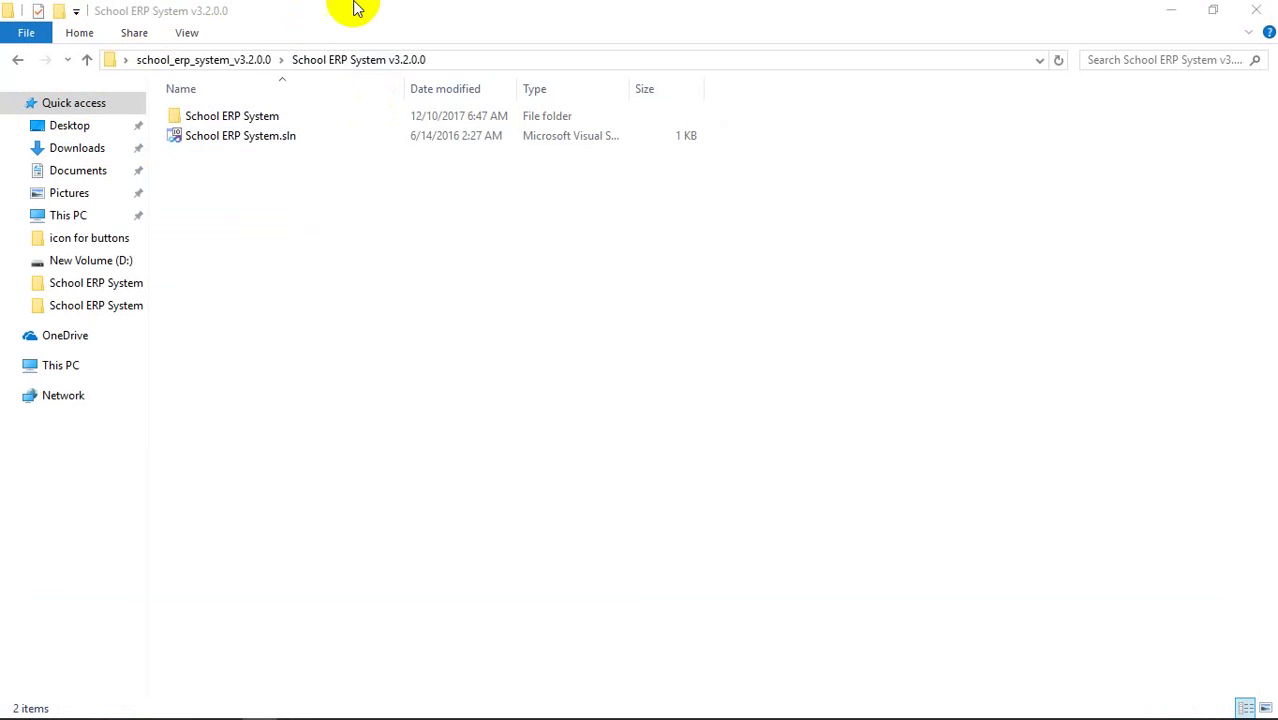
{"action": "mouse_move", "coordinate": [976, 705]}
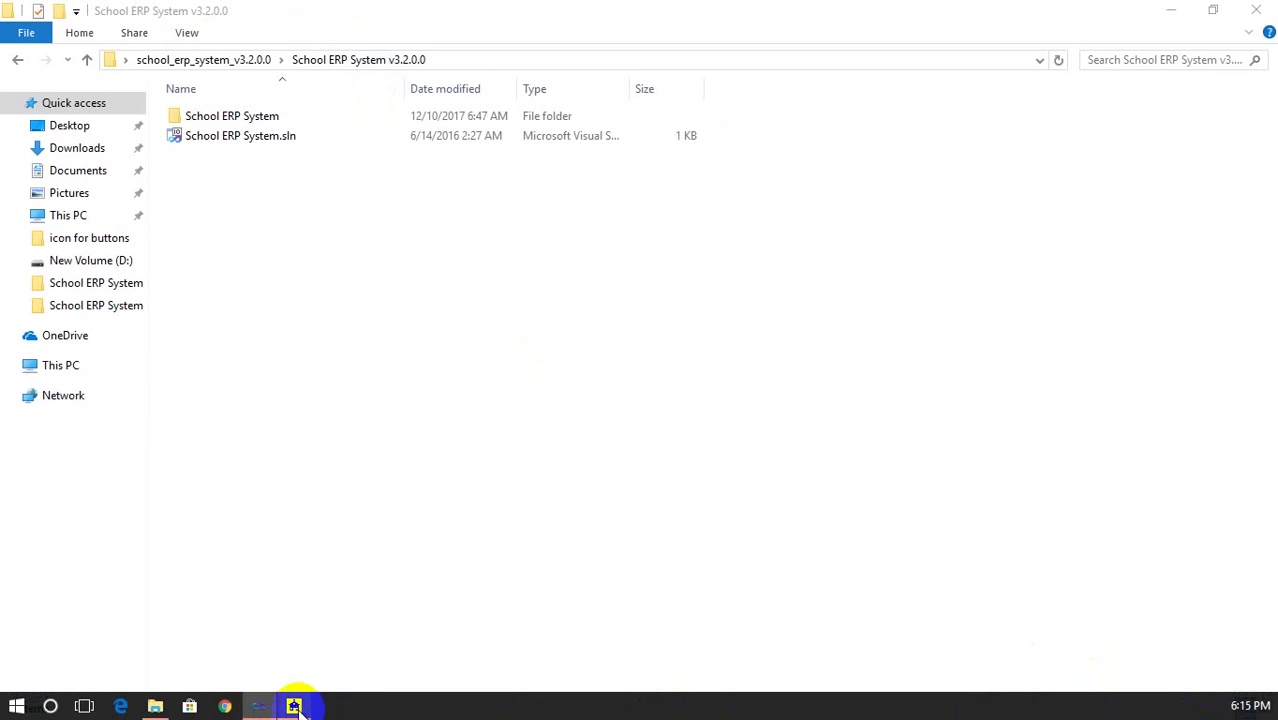
{"action": "left_click", "coordinate": [827, 7]}
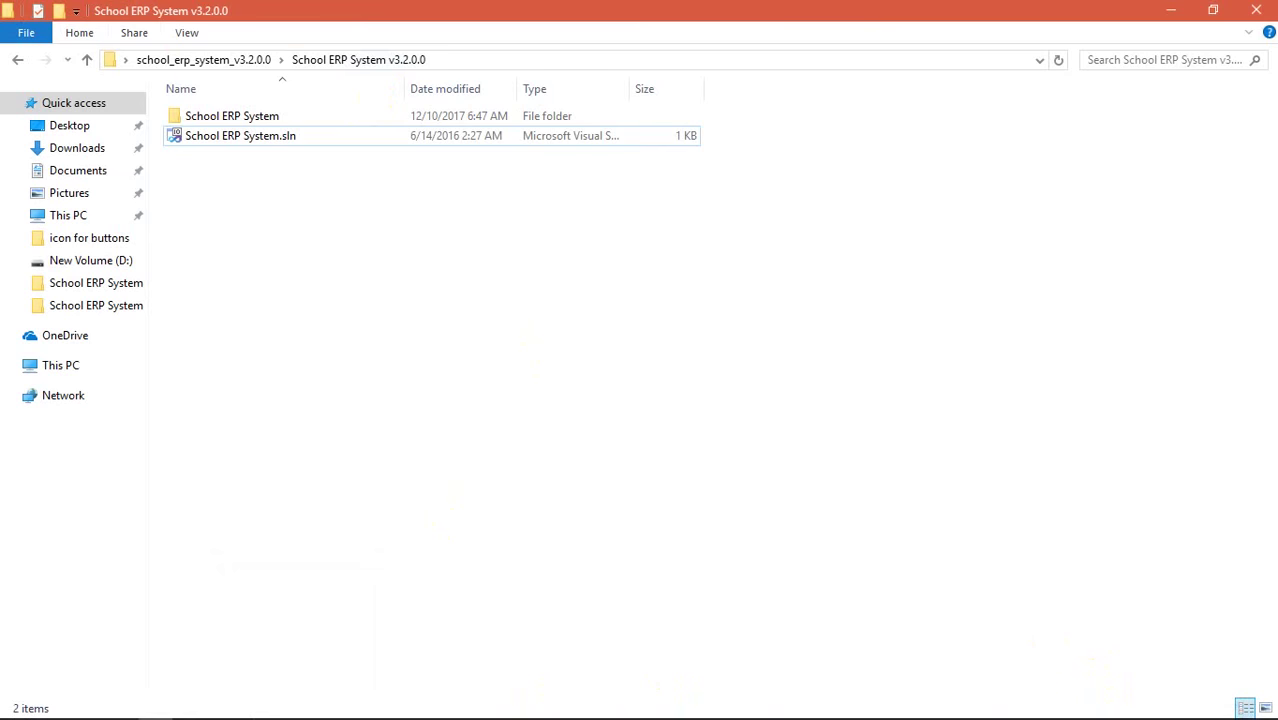